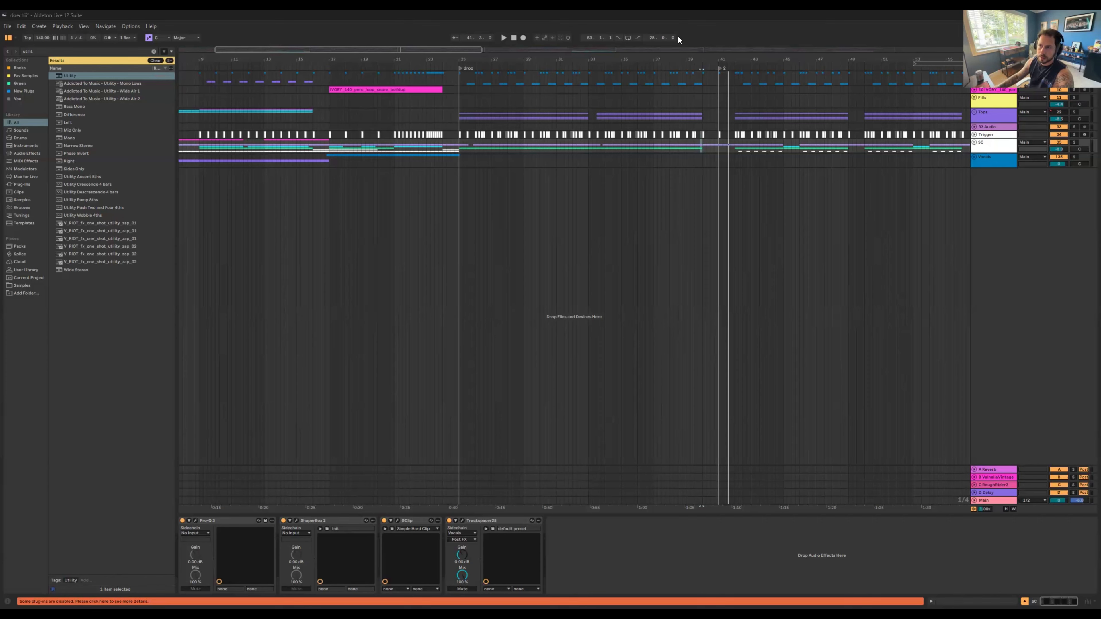
Step: Return the playhead to the start of the arrangement and play the song from bar 1
drag(690, 61, 592, 71)
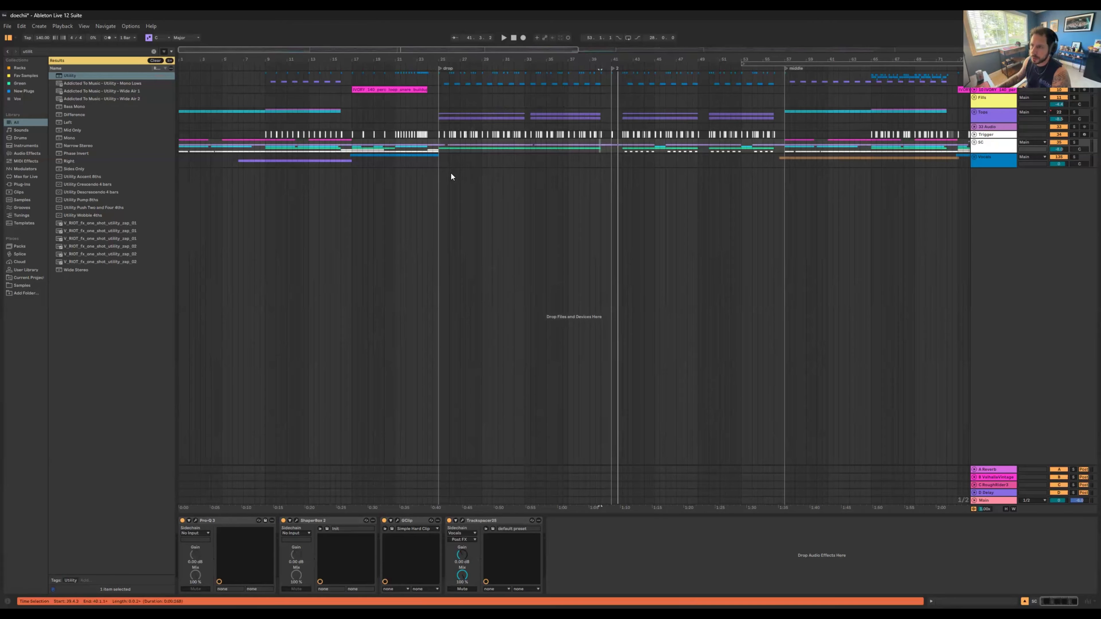
click(514, 39)
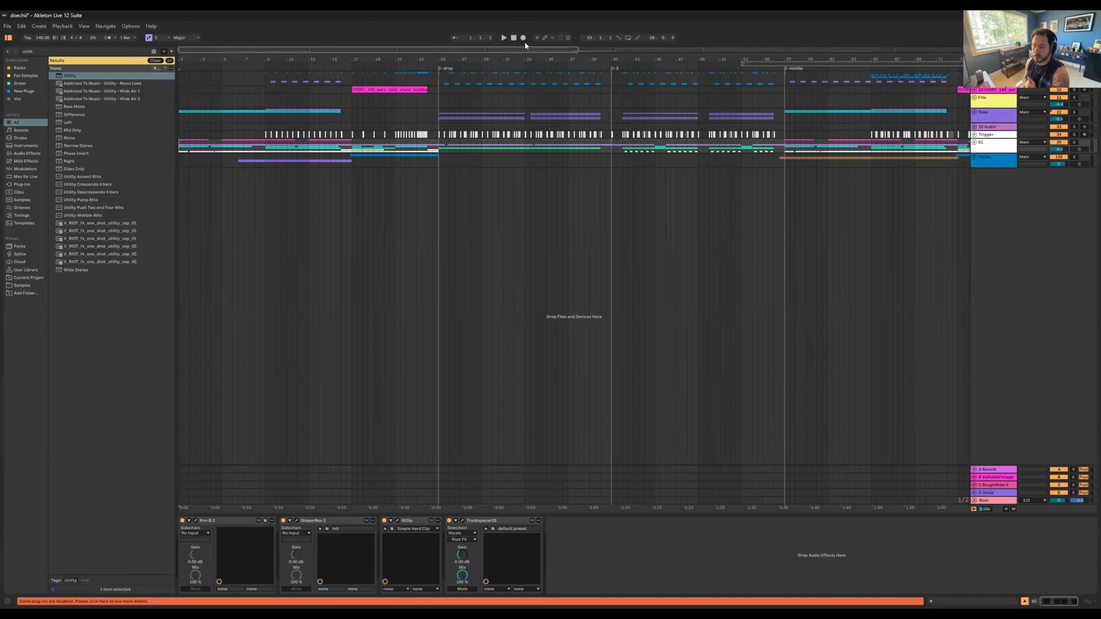
key(minus)
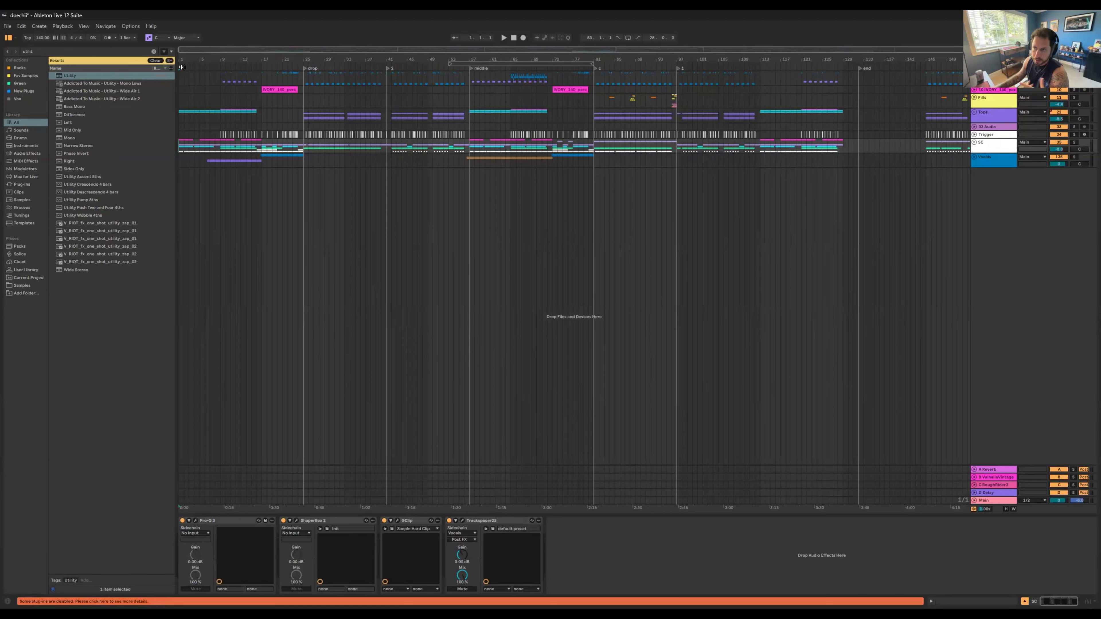
drag(187, 59, 189, 70)
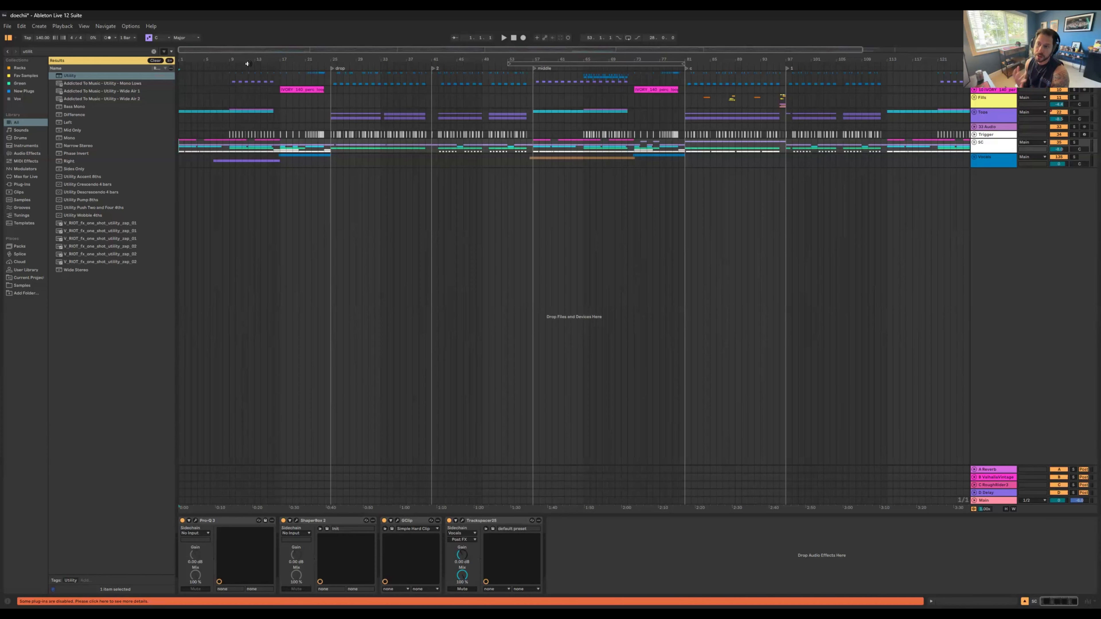
click(504, 39)
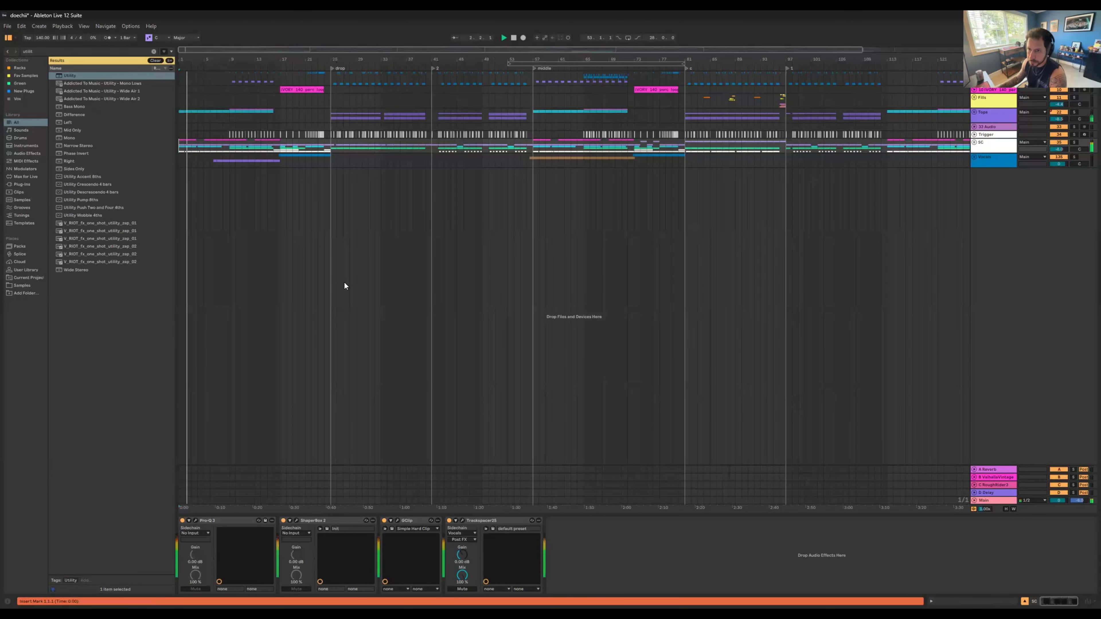
Step: Turn on Follow so the arrangement scrolls with the playhead
drag(863, 49, 424, 48)
click(454, 37)
click(454, 39)
click(453, 38)
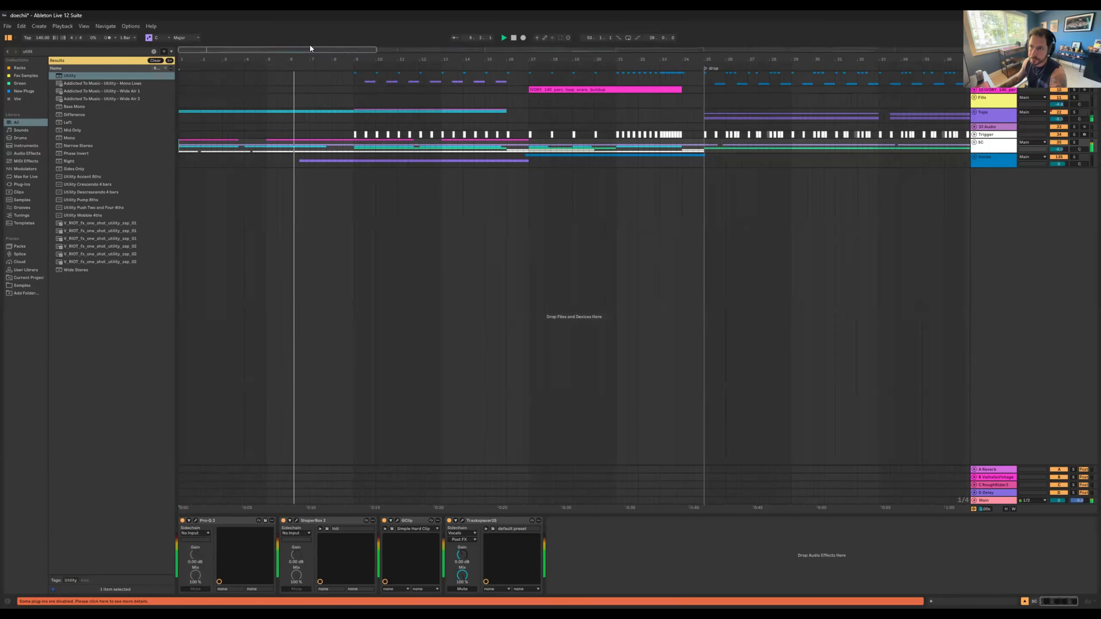
drag(312, 57, 313, 87)
click(454, 38)
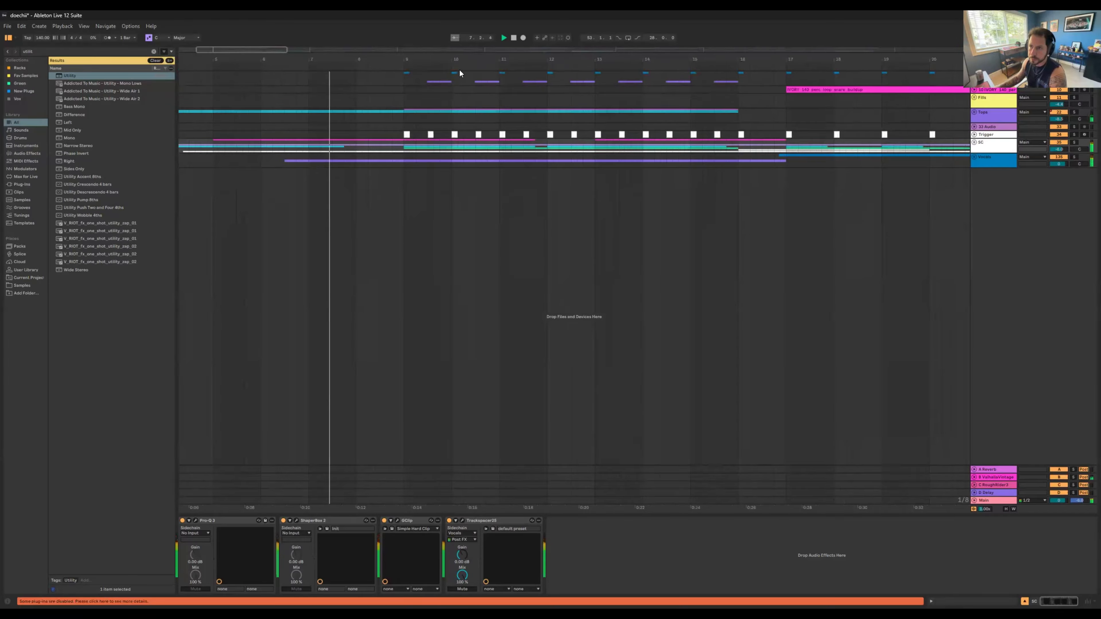
click(454, 39)
click(457, 38)
drag(490, 58, 481, 82)
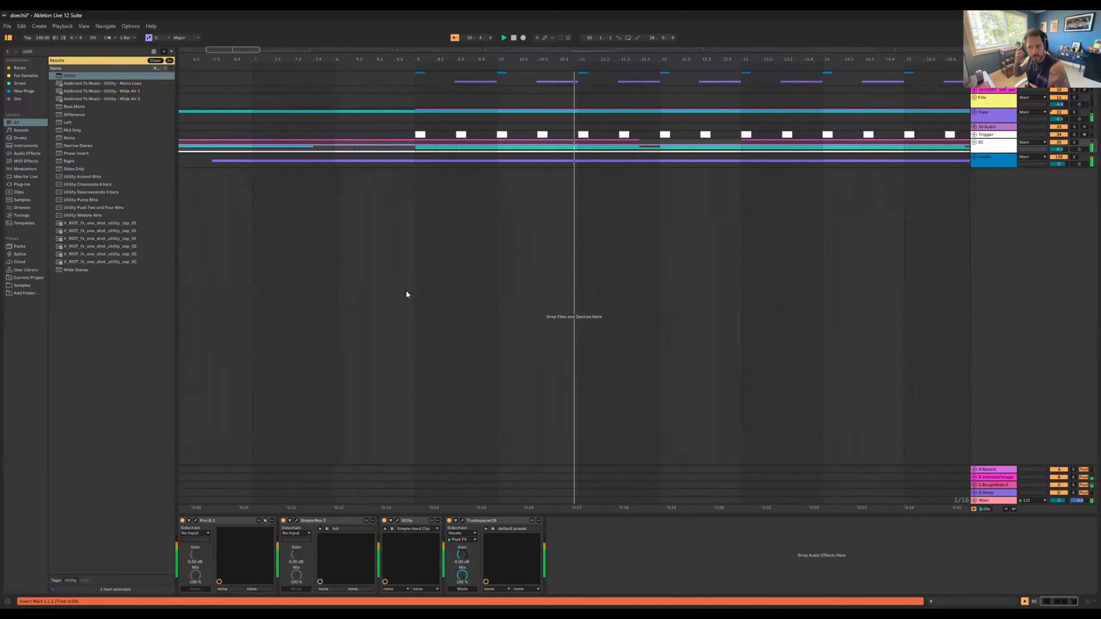
Step: Unfold the SC group and inspect the tracks inside its Drop 1 group, folding Drop 1 again after viewing
click(974, 143)
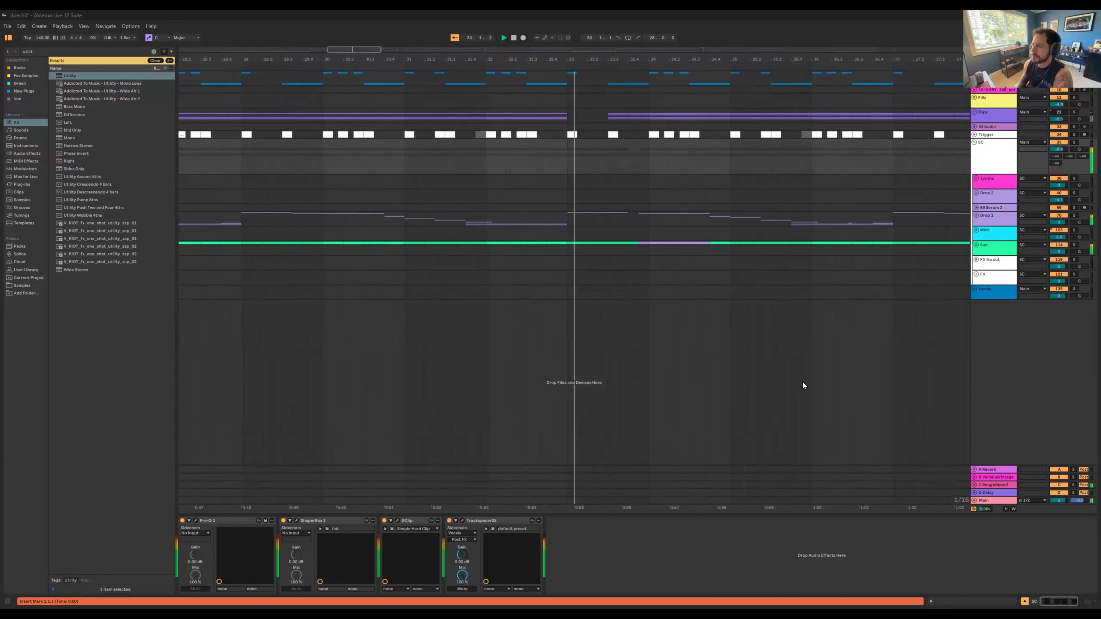
click(977, 215)
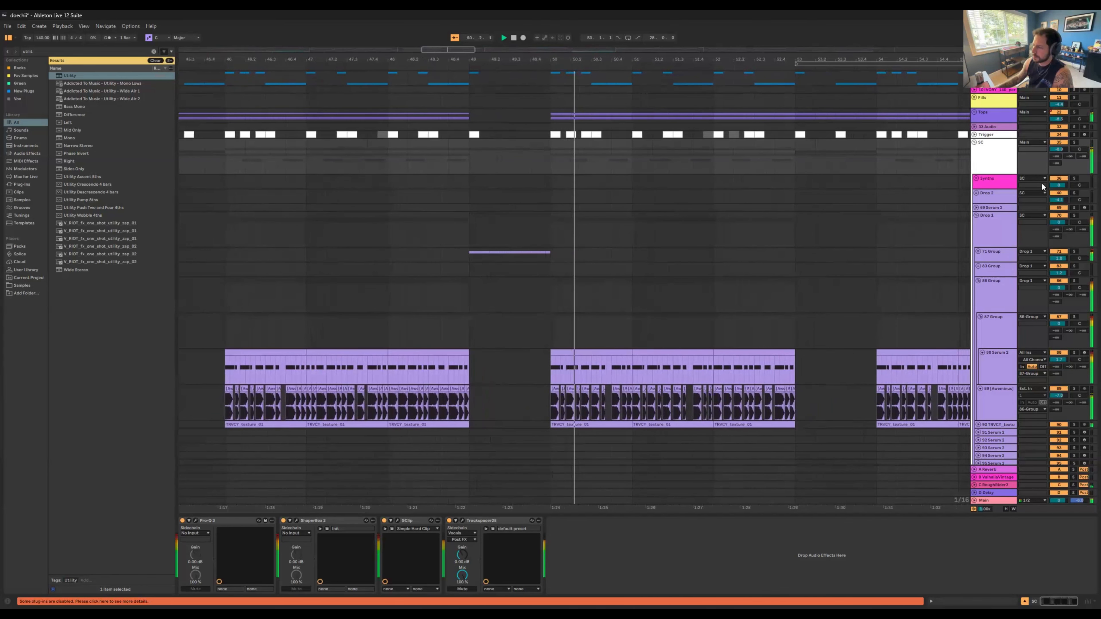
click(978, 281)
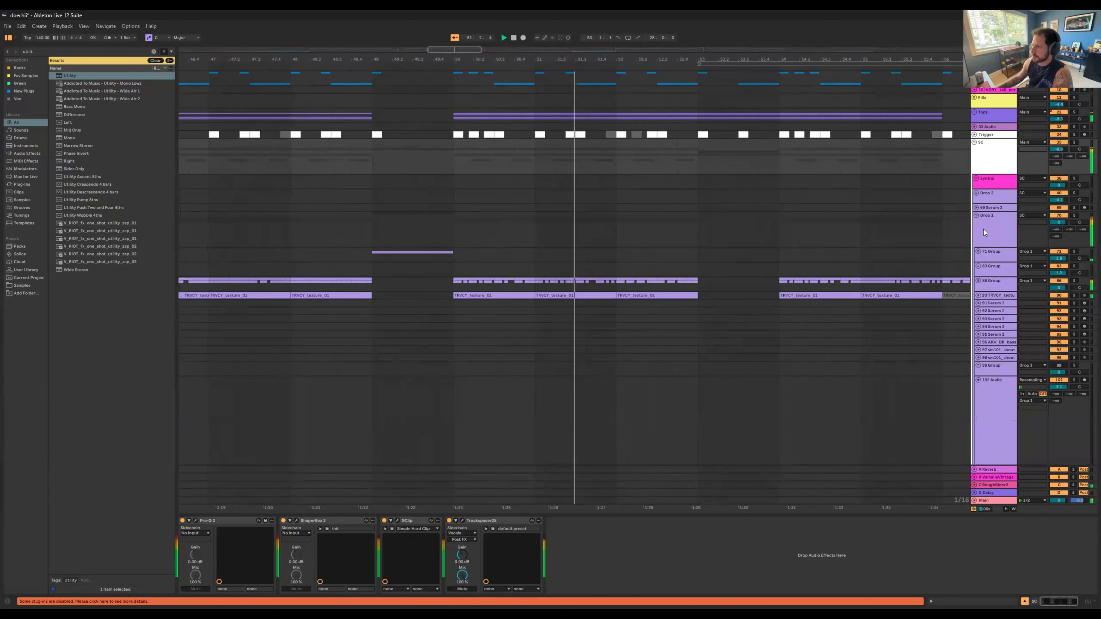
click(976, 216)
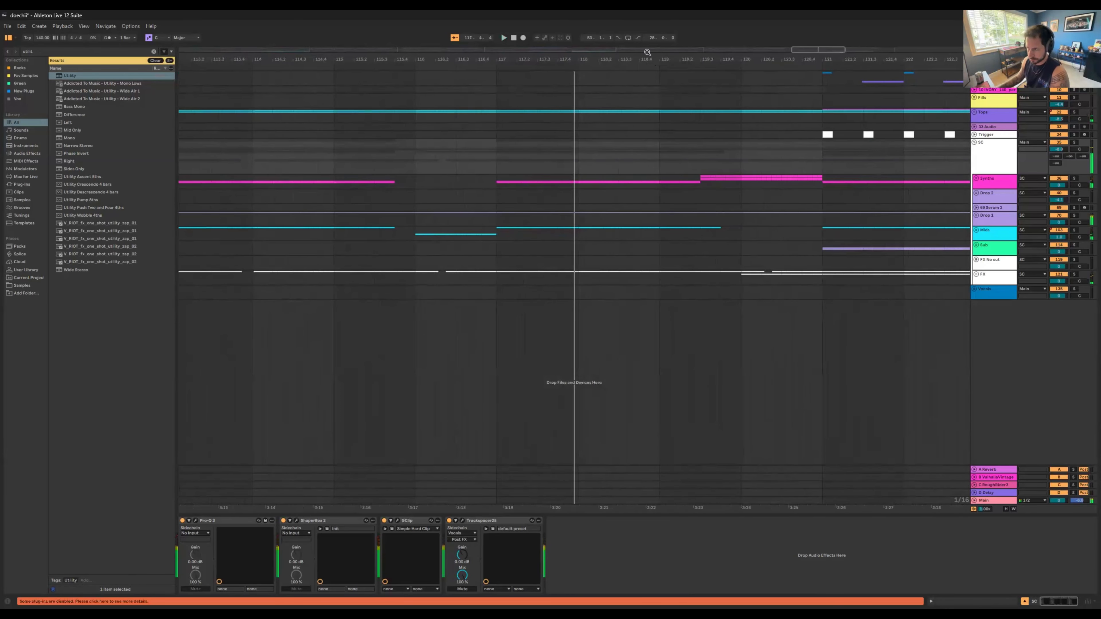
Step: Unfold the K/S drum group to show the kick and snare clips around the first drop
drag(640, 59, 654, 133)
drag(490, 59, 573, 59)
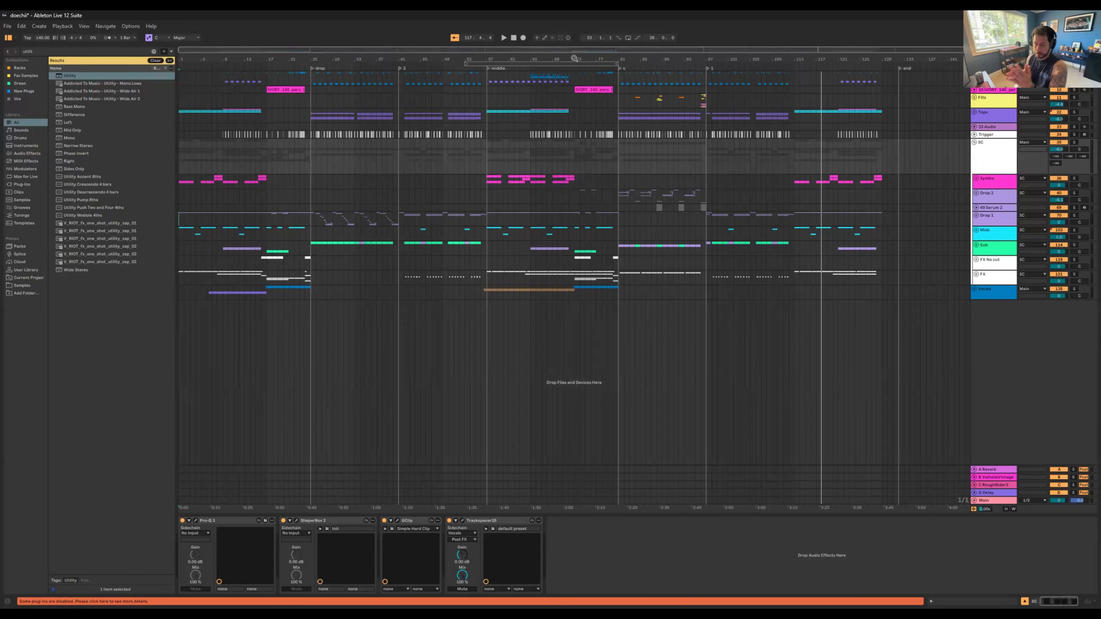
drag(531, 58, 524, 58)
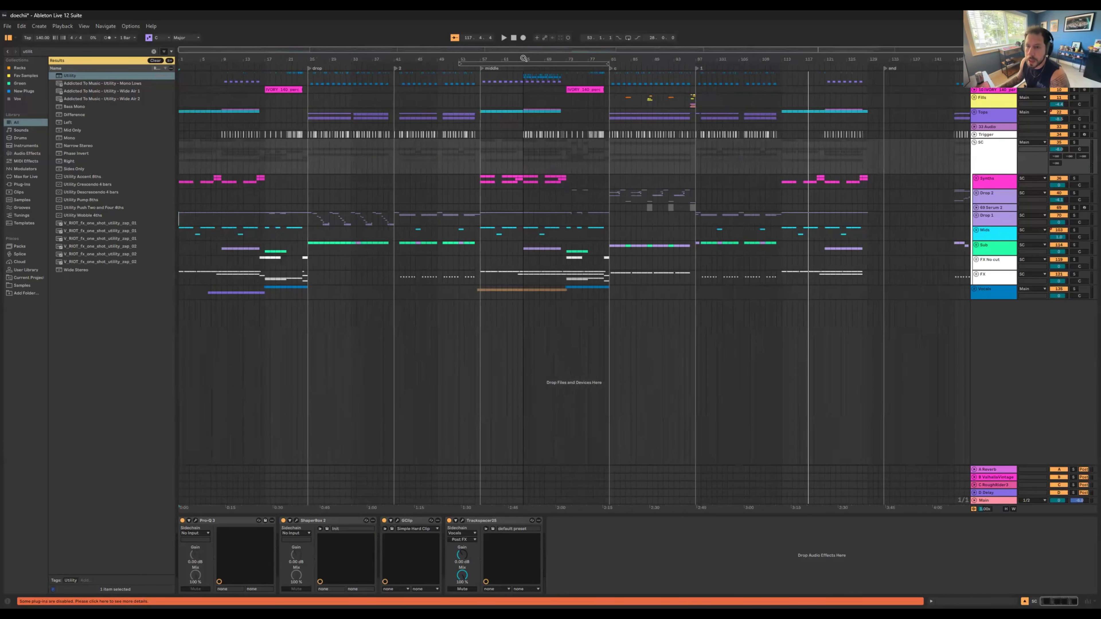
click(974, 75)
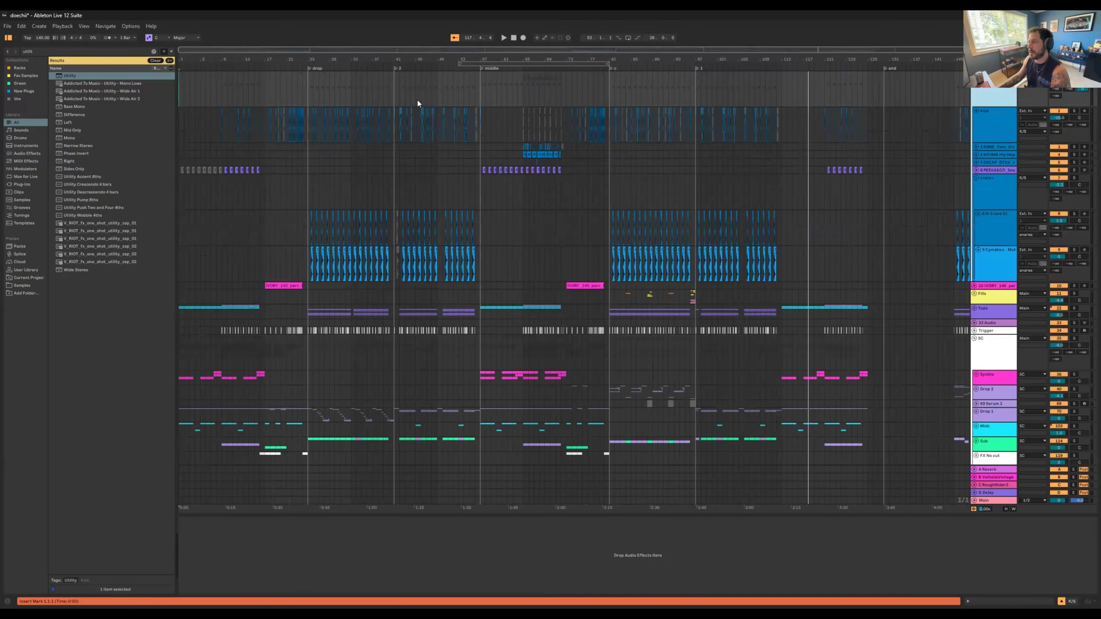
drag(304, 59, 369, 60)
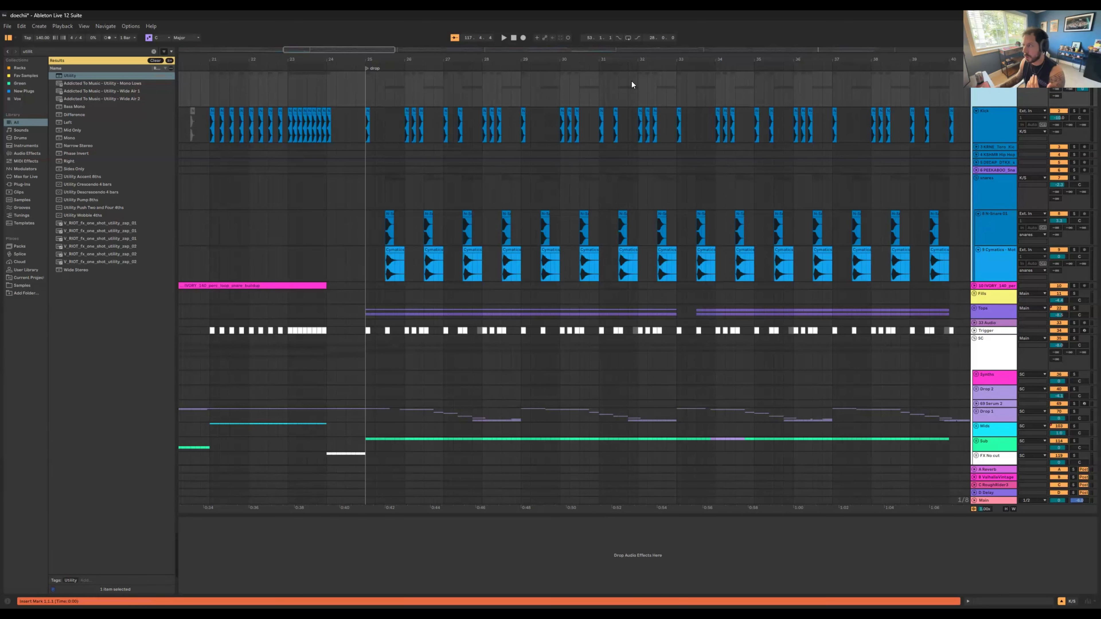
drag(638, 59, 681, 37)
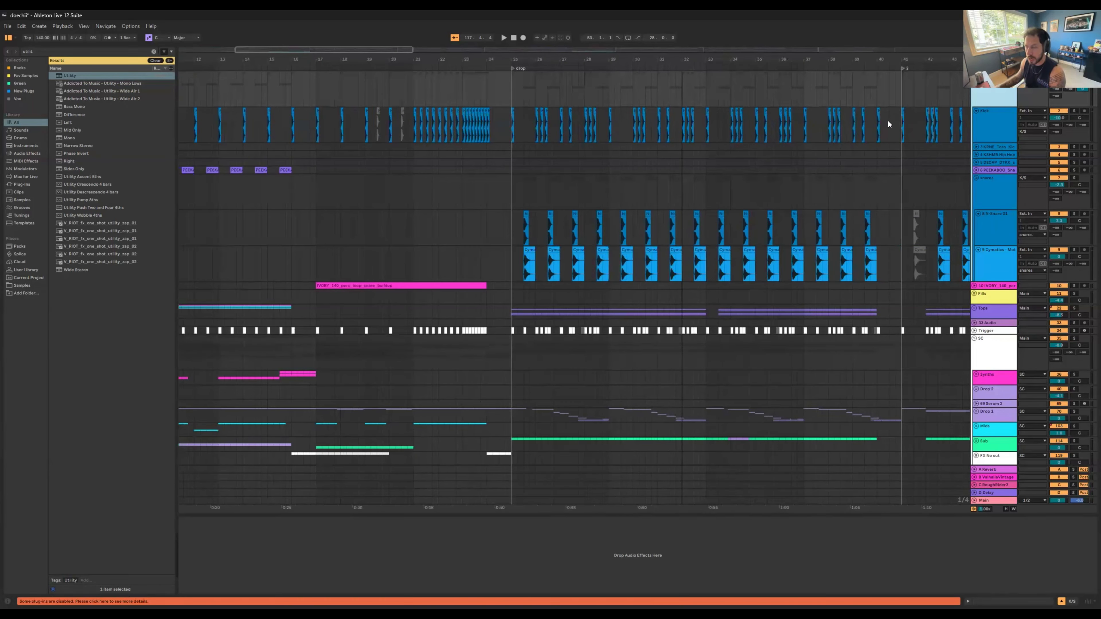
Step: Solo the Kick track and play it from the start of the first drop
click(993, 130)
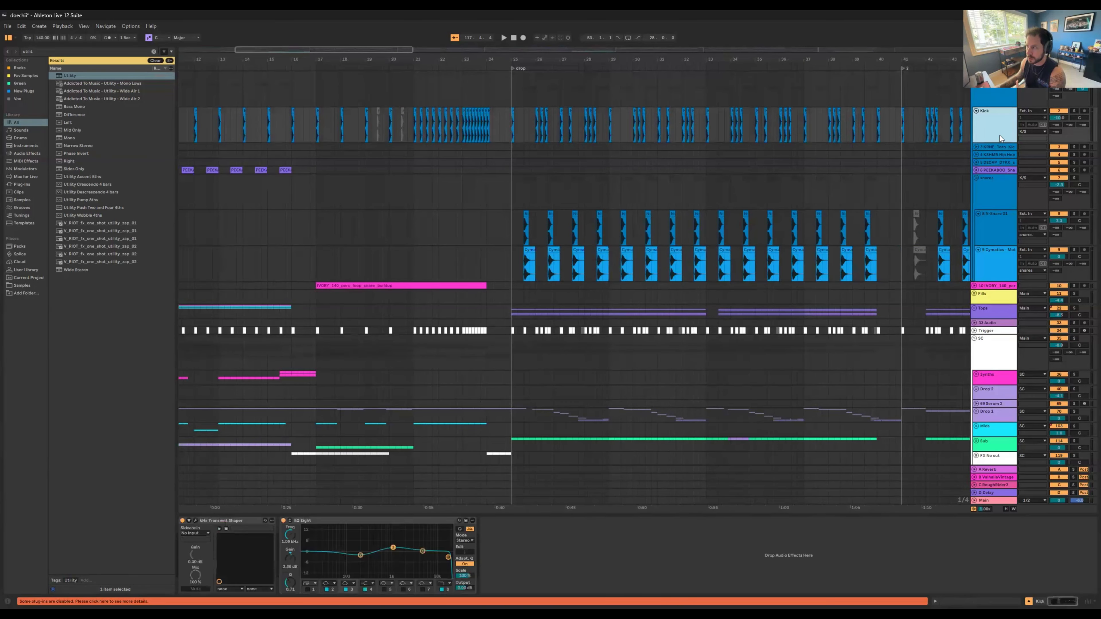
click(1077, 110)
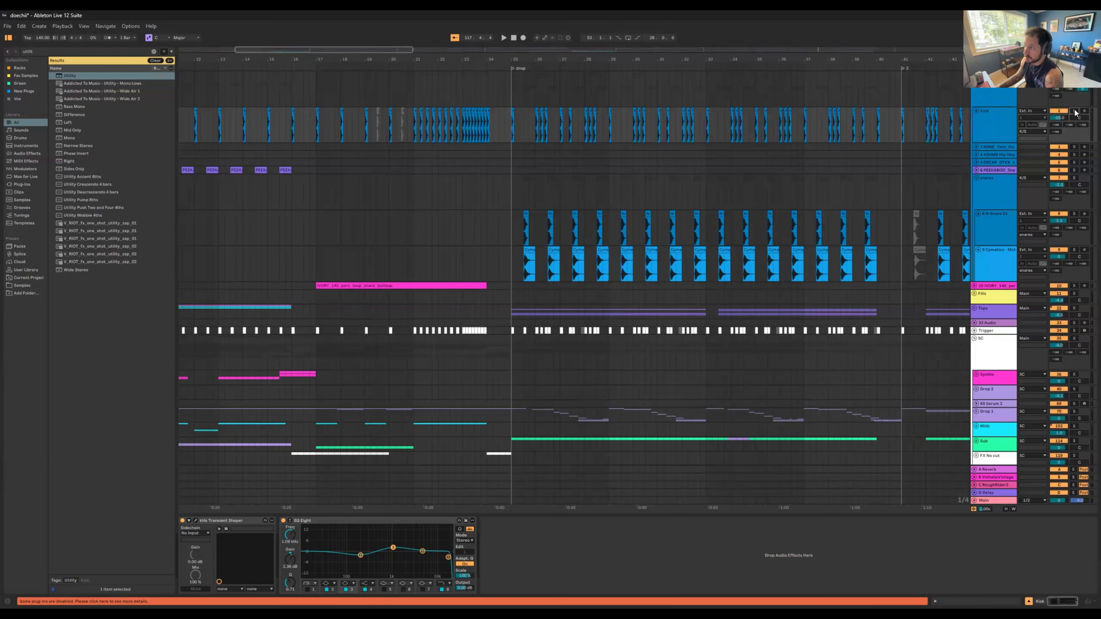
click(511, 129)
key(space)
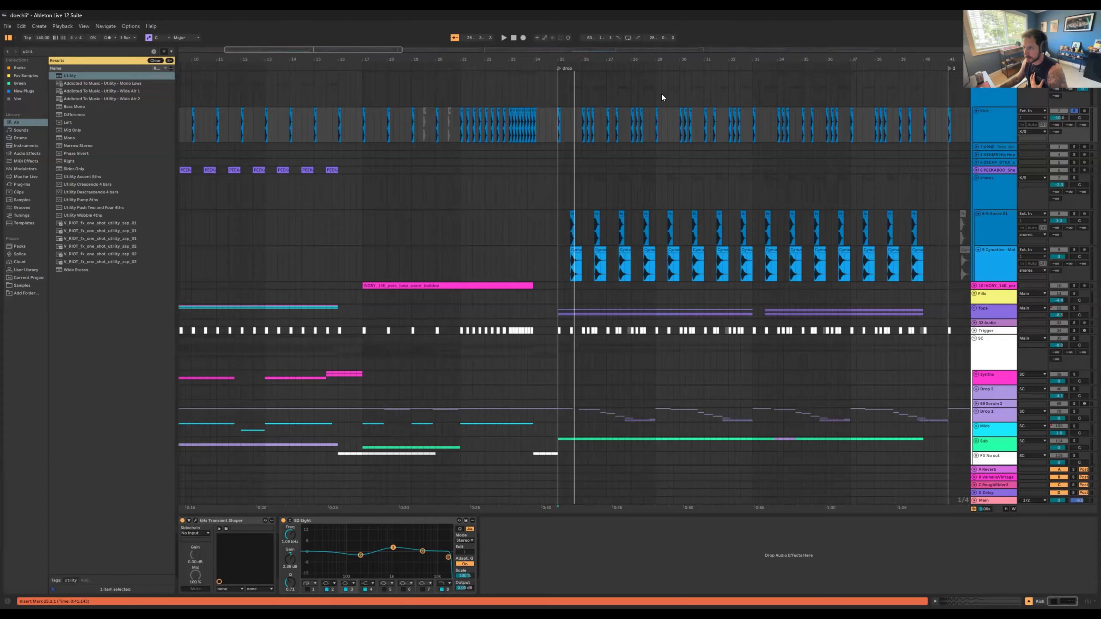
Step: Solo the N-Snare 01 track in the snares group and play it from the drop
drag(676, 63, 629, 137)
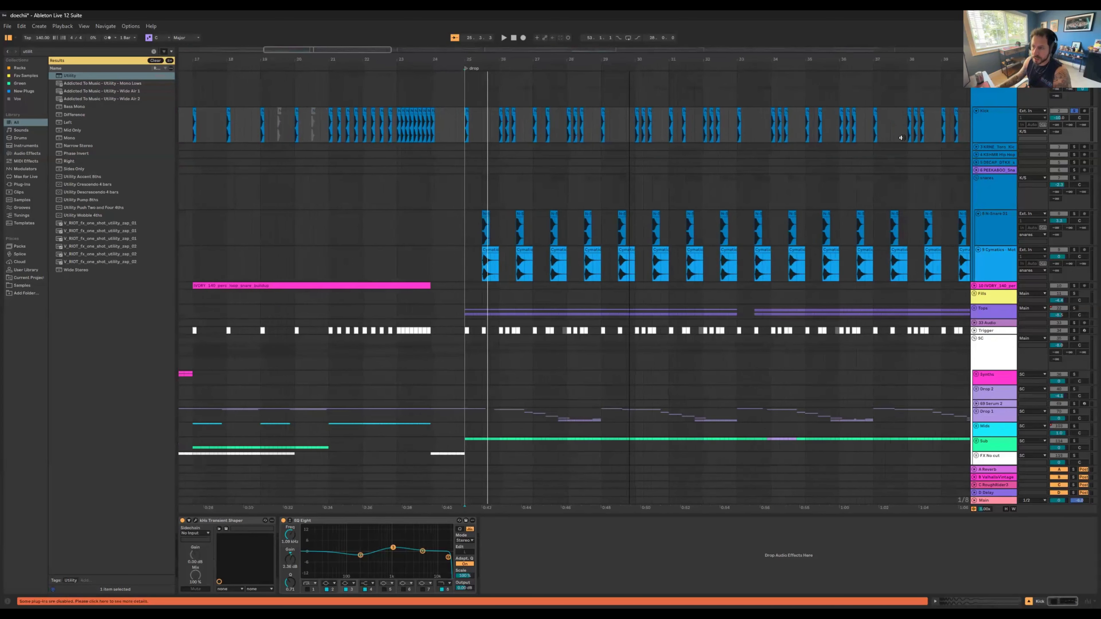
click(1005, 186)
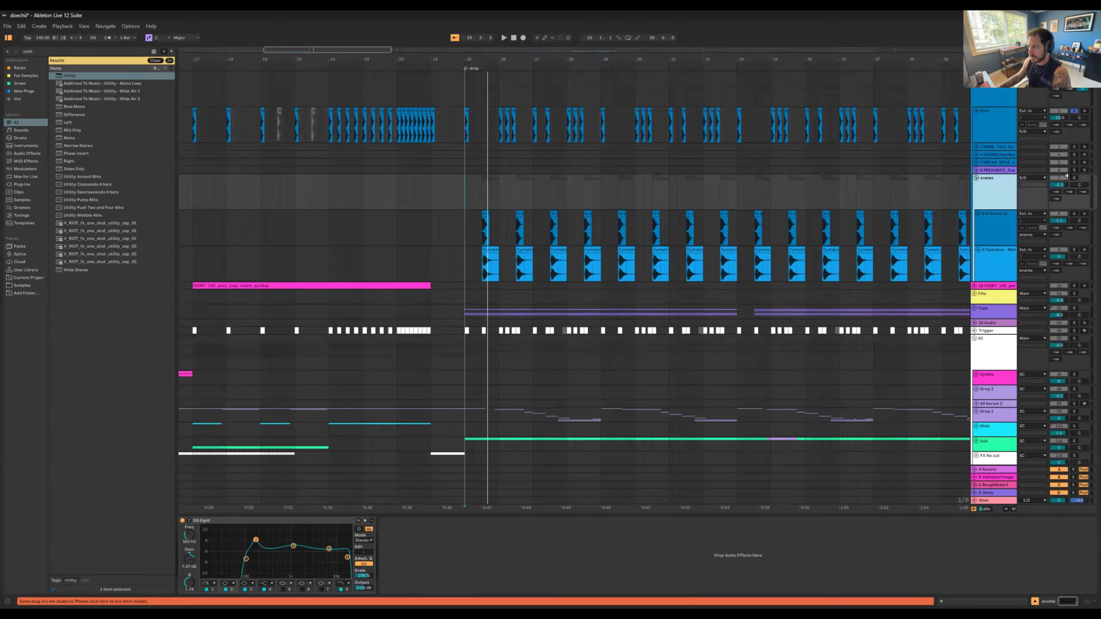
click(999, 214)
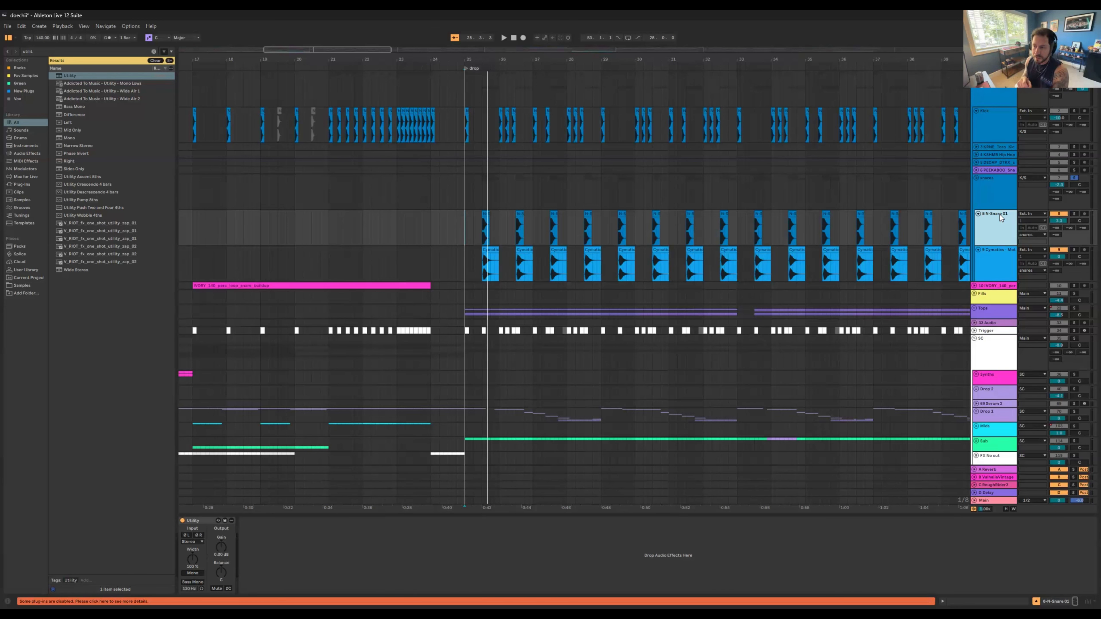
click(1074, 214)
key(space)
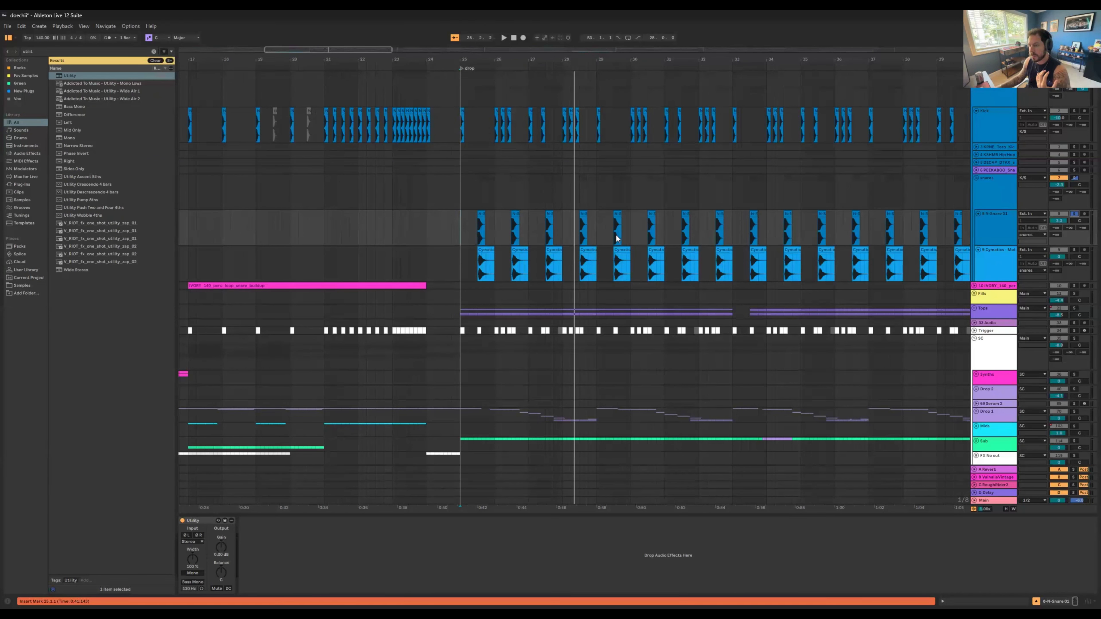
Step: Solo the Cymatics Mothership Rasta Snare track instead and play it briefly from its first hit in the drop
click(1074, 251)
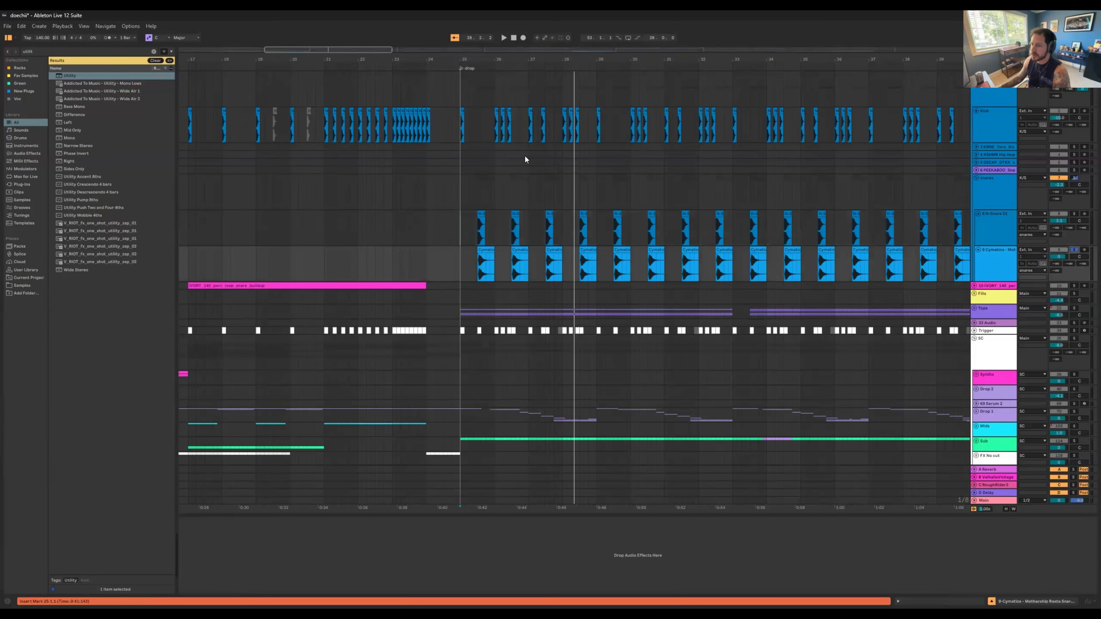
drag(480, 60, 480, 73)
click(479, 261)
key(space)
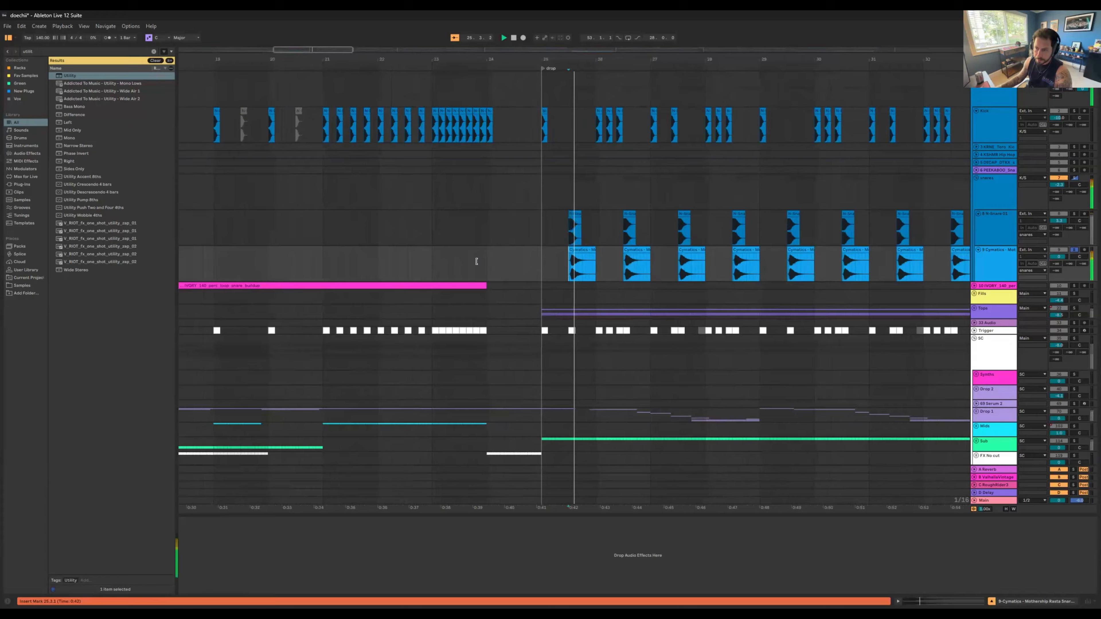
key(space)
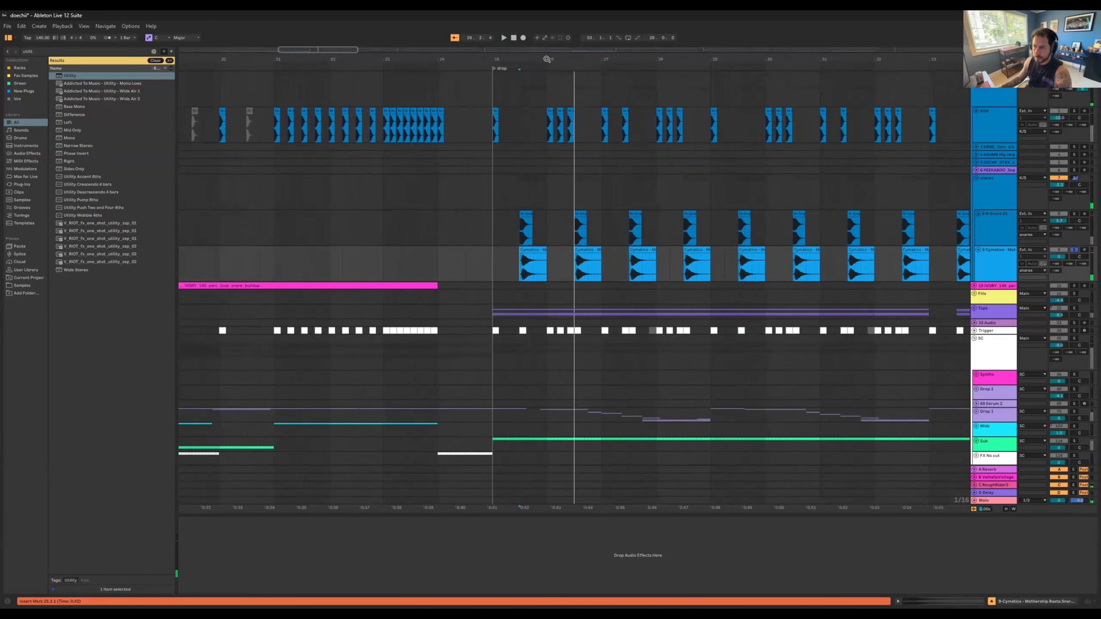
Step: Insert a new audio track directly below the N-Snare 01 track
drag(537, 59, 537, 73)
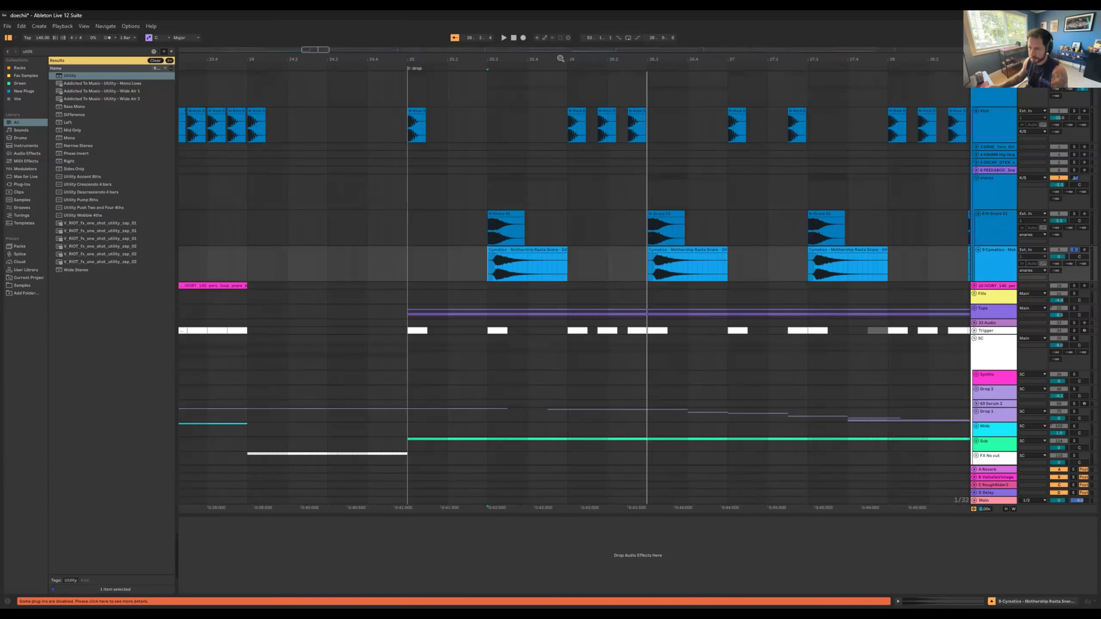
click(970, 227)
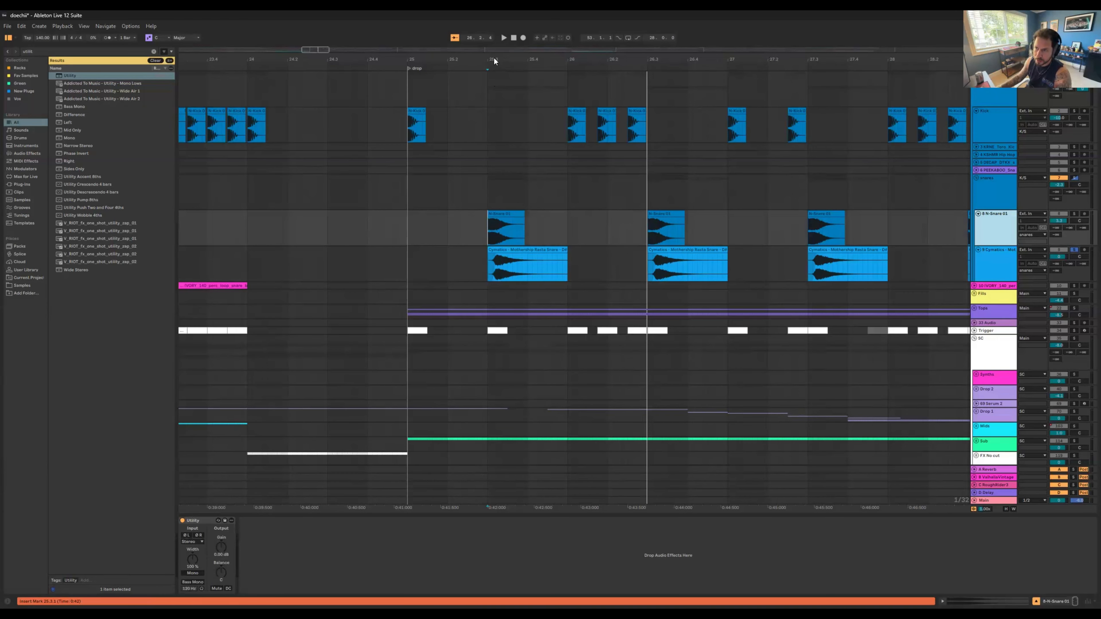
key(ctrl+t)
Step: Split the short attack off the first N-Snare 01 clip and move it onto the new audio track
drag(494, 57, 487, 262)
click(490, 224)
key(ctrl+e)
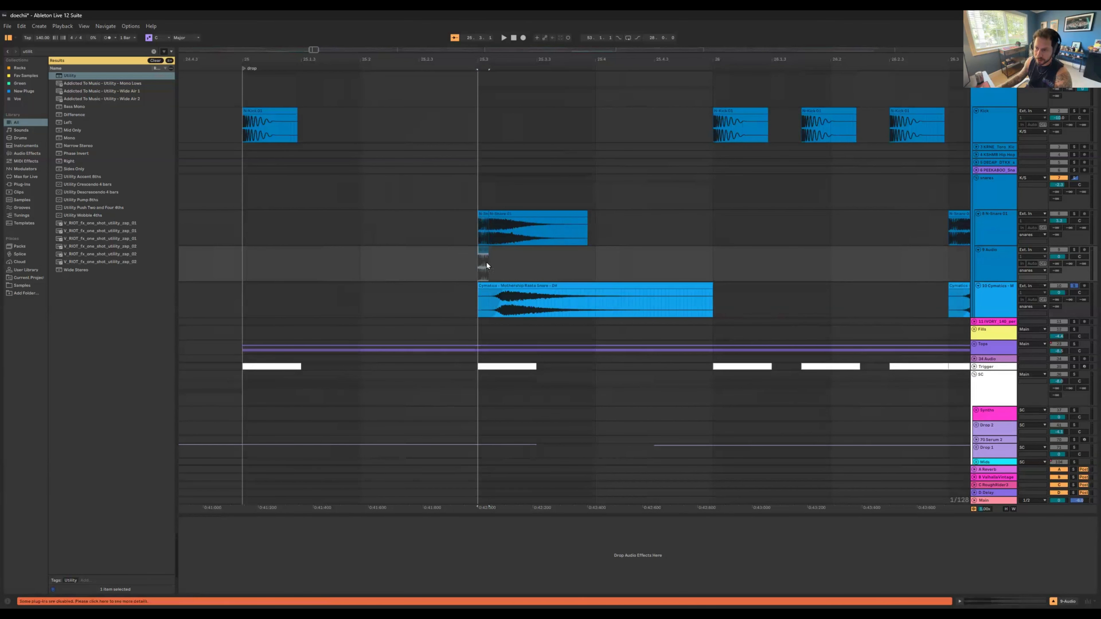
Step: Split the tail off the first N-Snare 01 clip, toggle its activation, and undo the edits to restore the whole clip
click(511, 230)
key(ctrl+e)
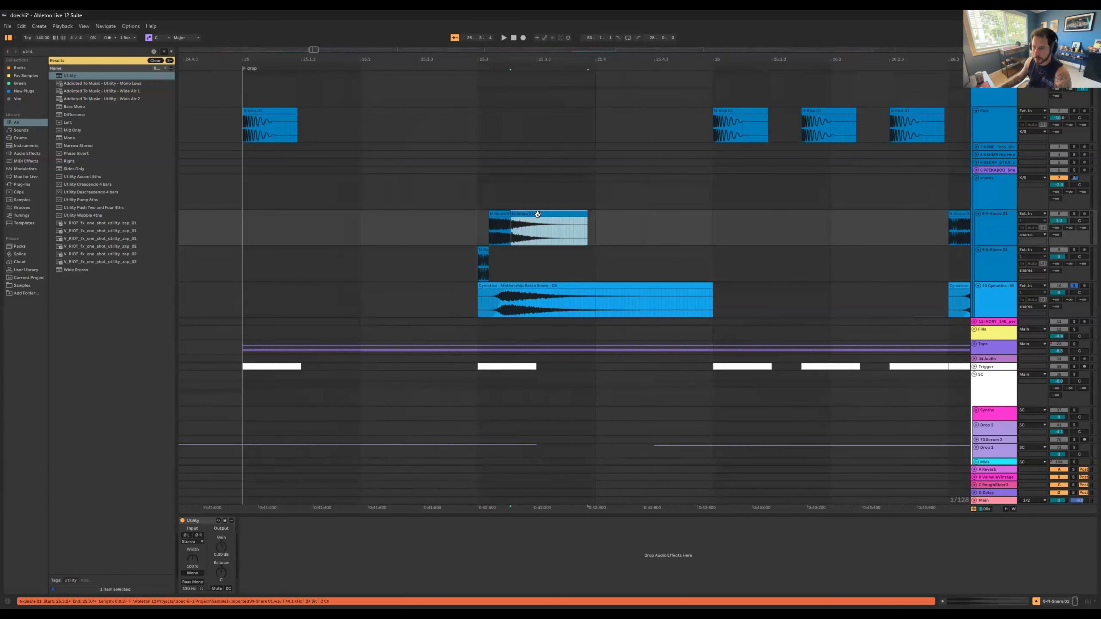
click(485, 253)
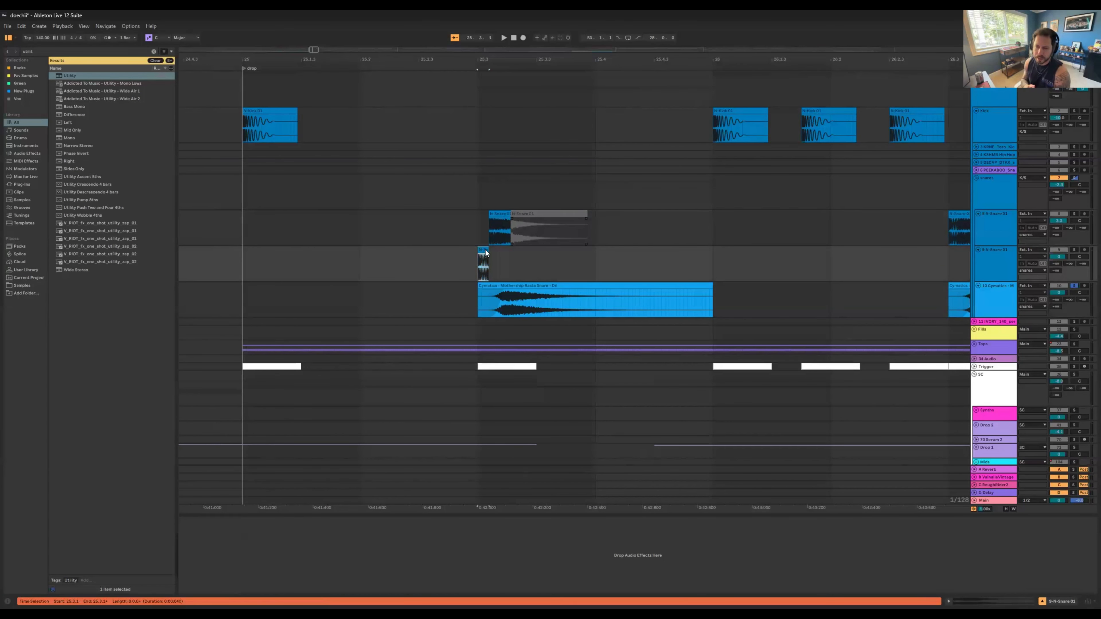
click(522, 237)
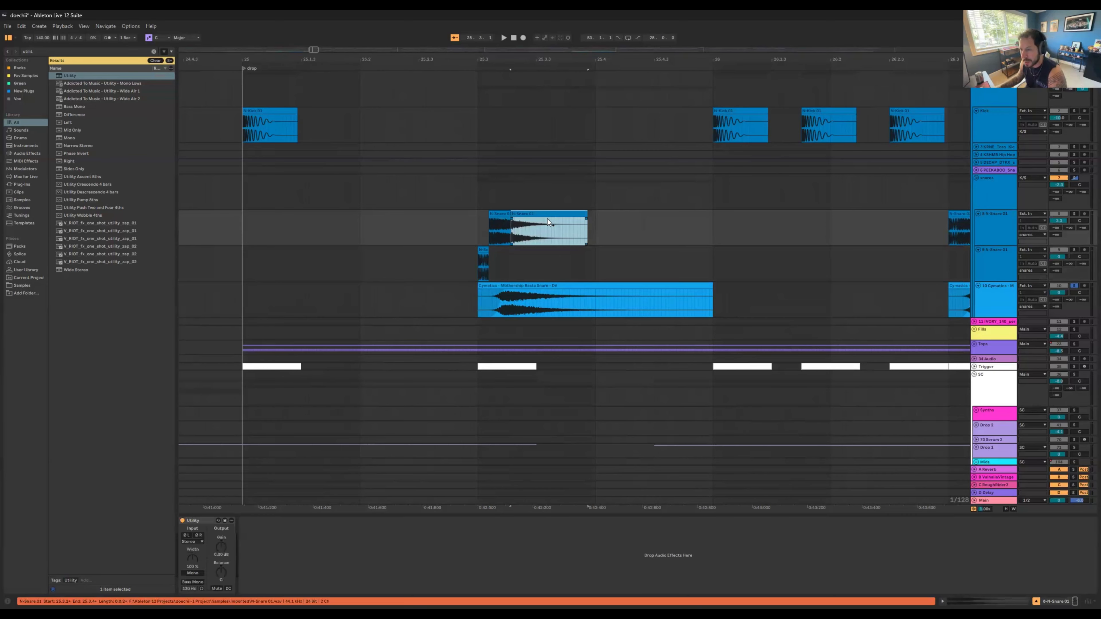
drag(483, 265, 486, 232)
key(ctrl+z)
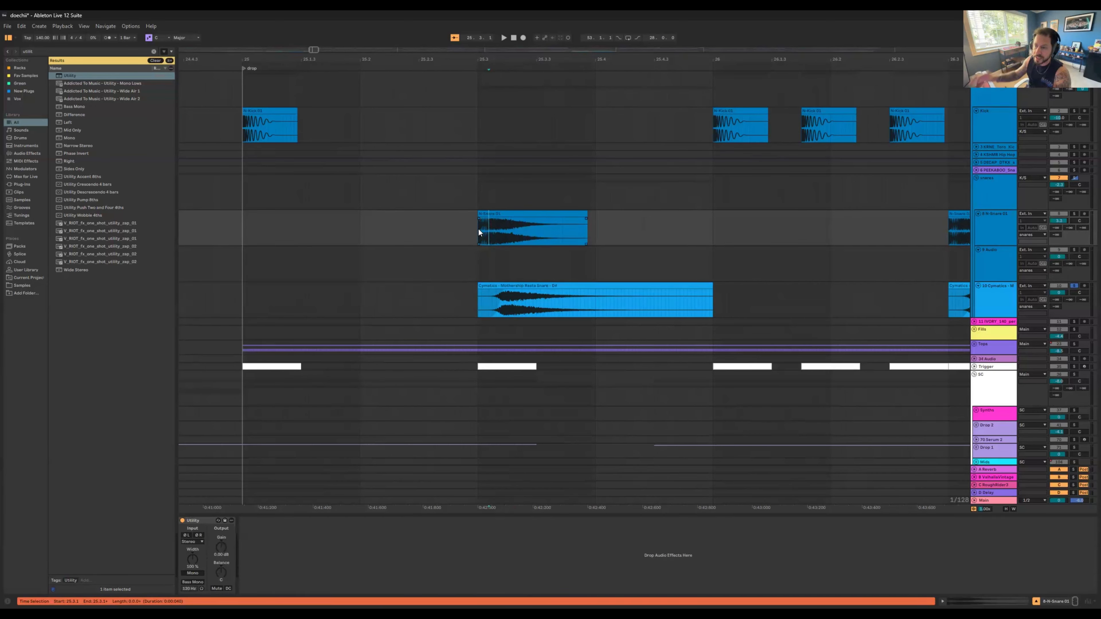
Step: Deactivate the first Cymatics snare clip and play the drop with the N-Snare 01 and Cymatics tracks soloed
click(521, 285)
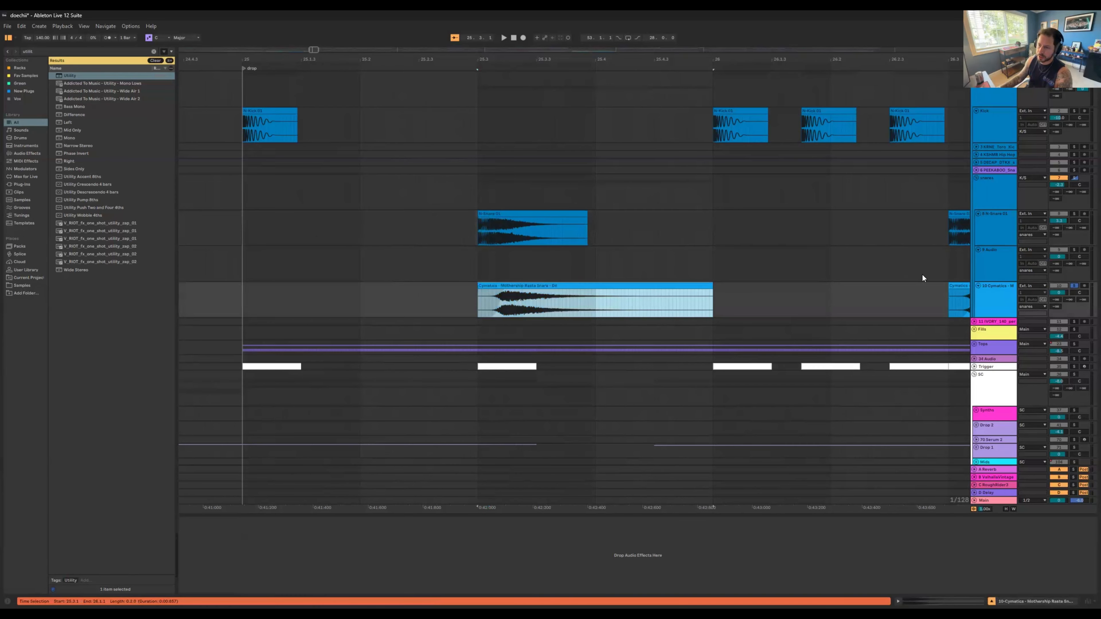
click(1073, 214)
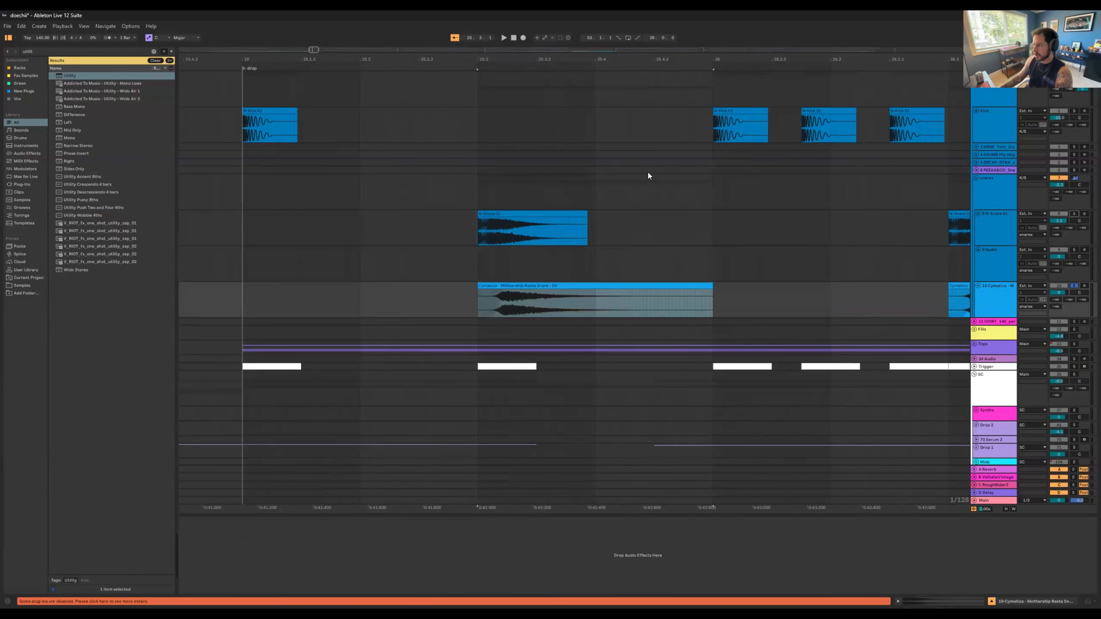
key(space)
drag(635, 61, 634, 60)
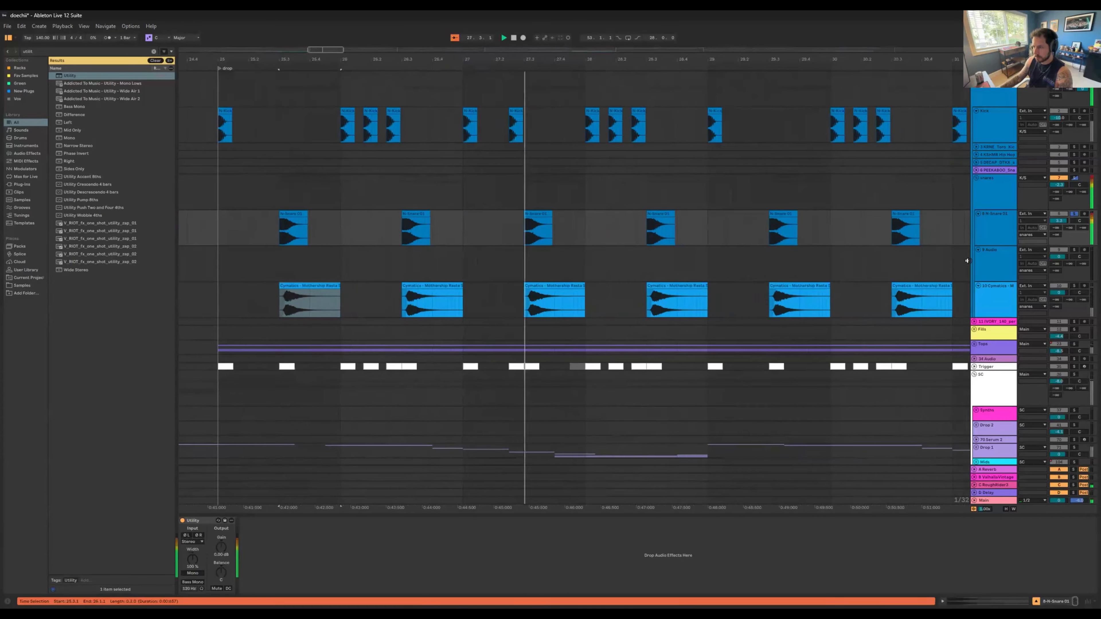
click(1075, 286)
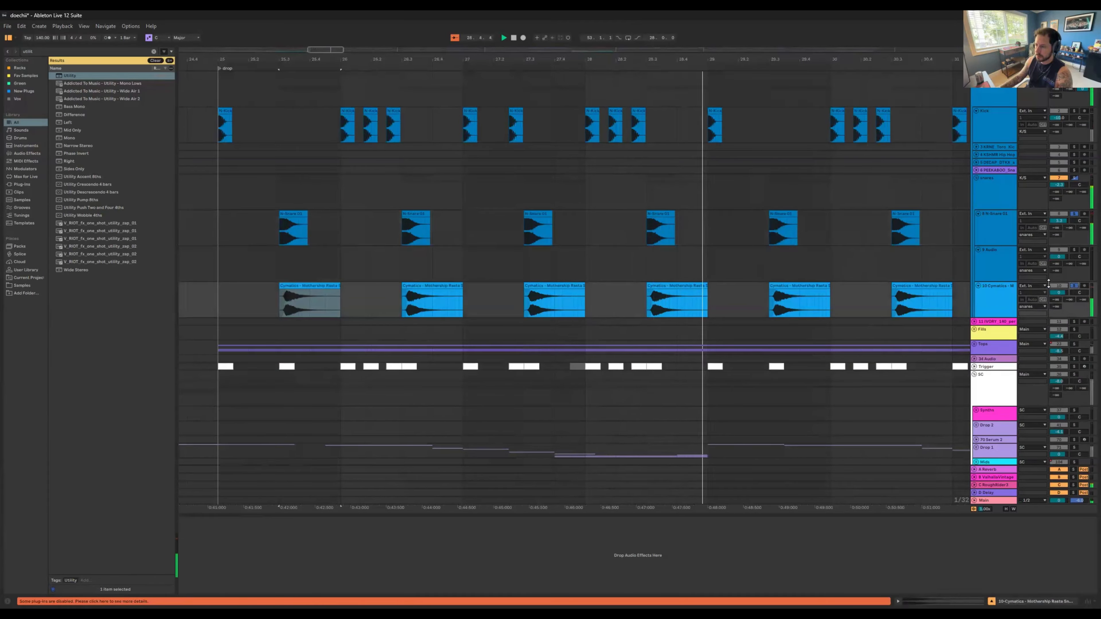
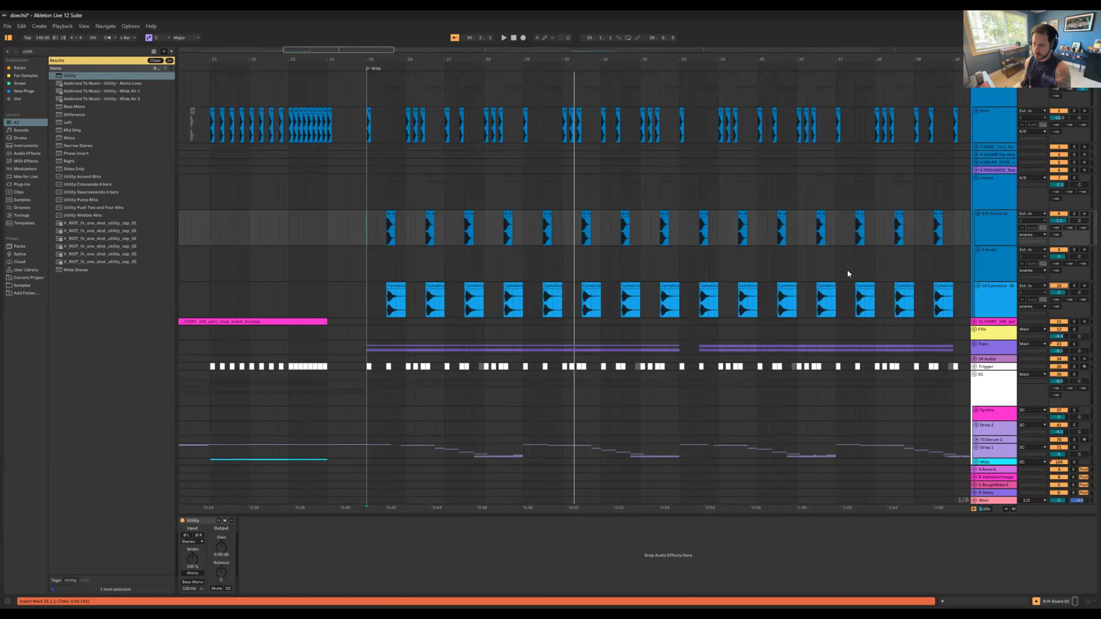
Step: Collapse the snares group so the rest of the drop's tracks come into view
click(582, 184)
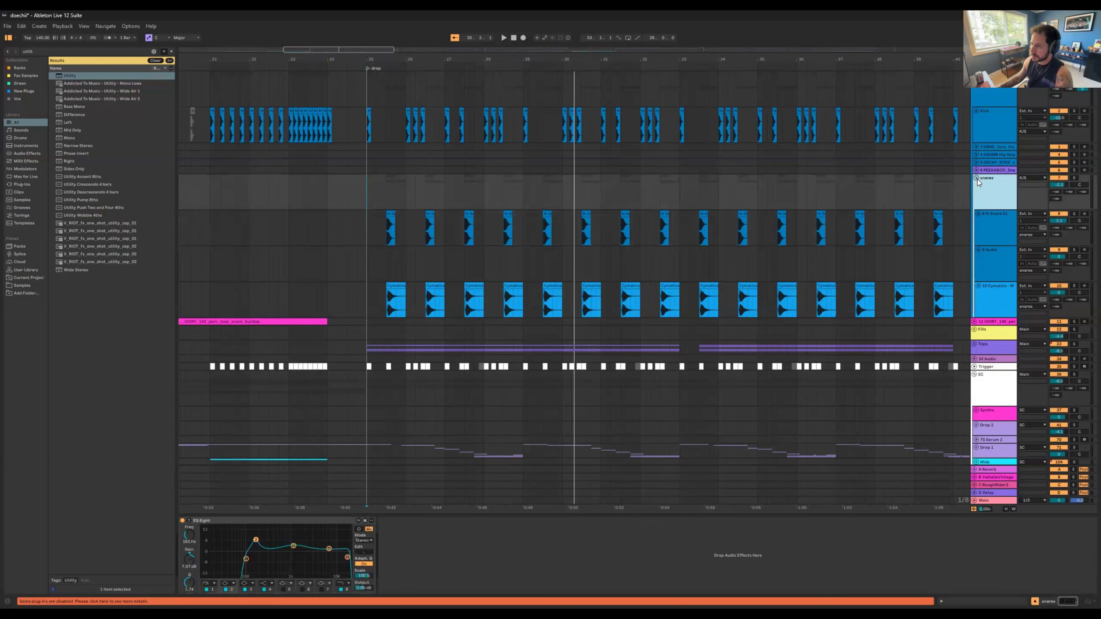
key(u)
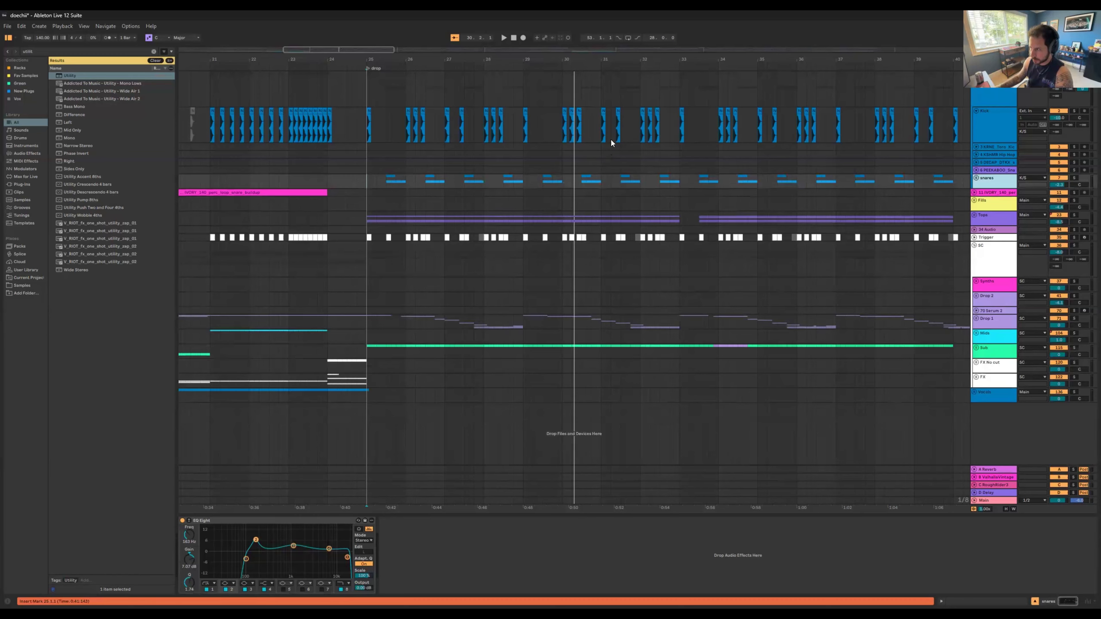
drag(656, 63, 656, 55)
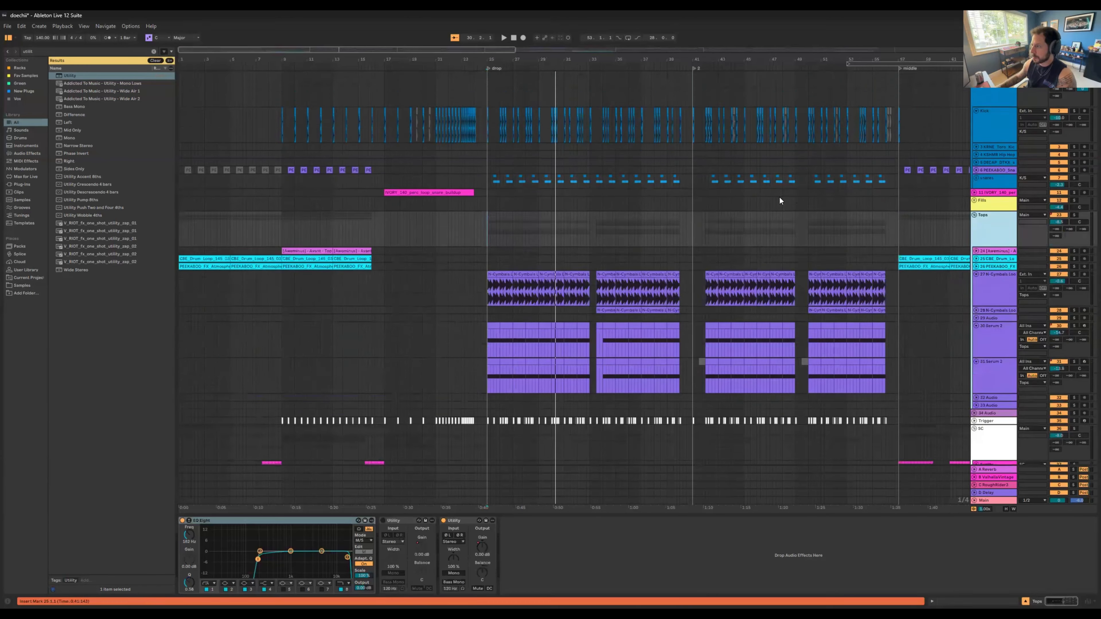
Step: Unfold the Tops group and select the first cymbal loop clip at the start of the drop
scroll(770, 194, down, 3)
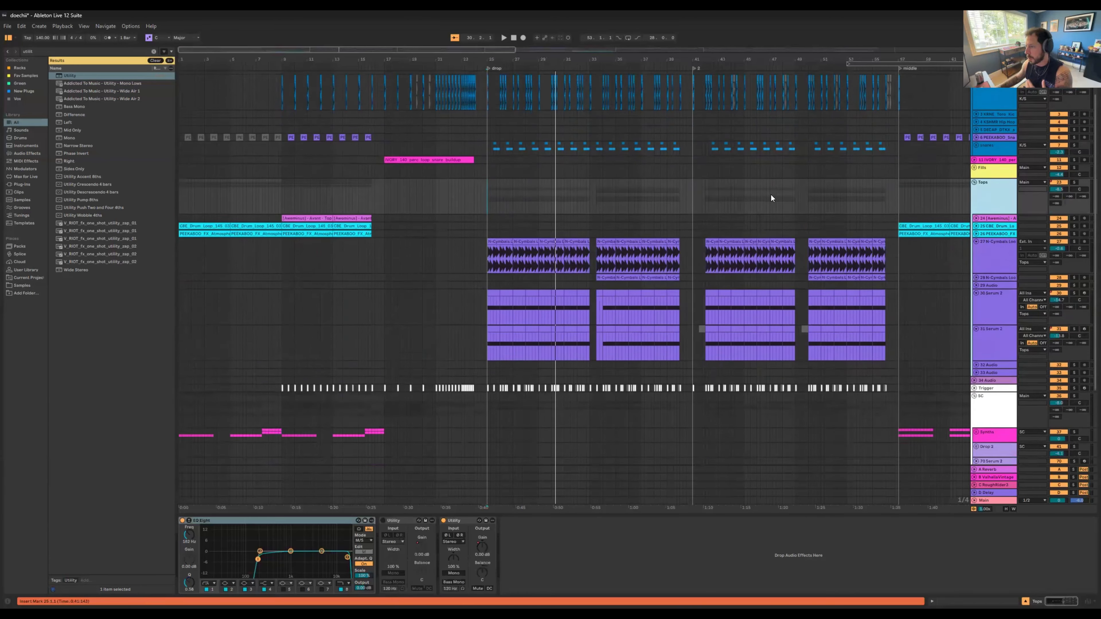
click(489, 226)
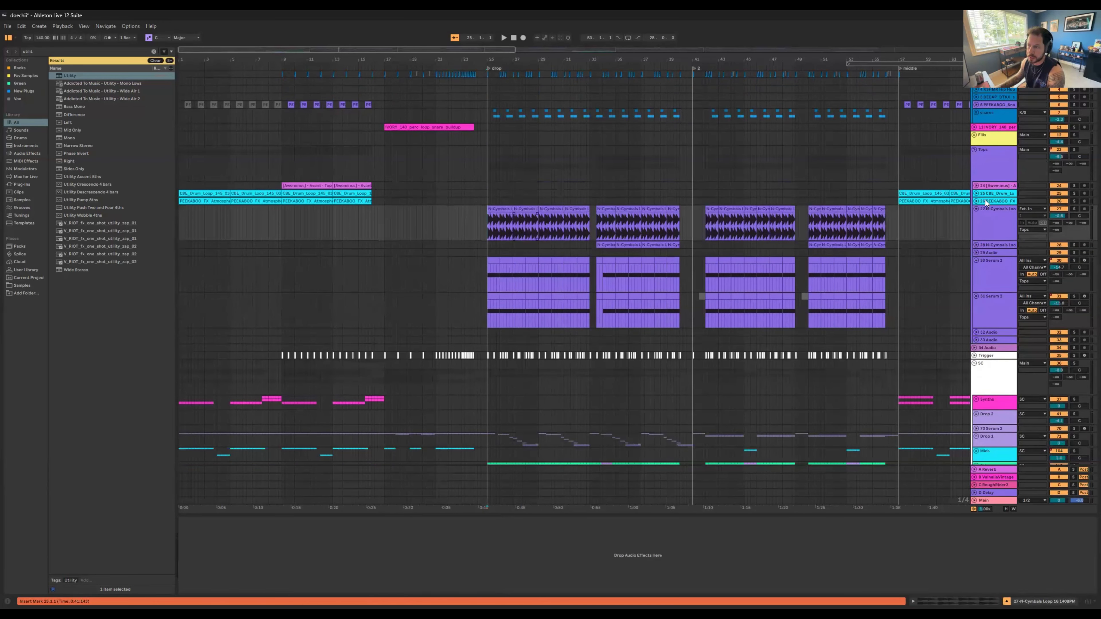
click(1010, 178)
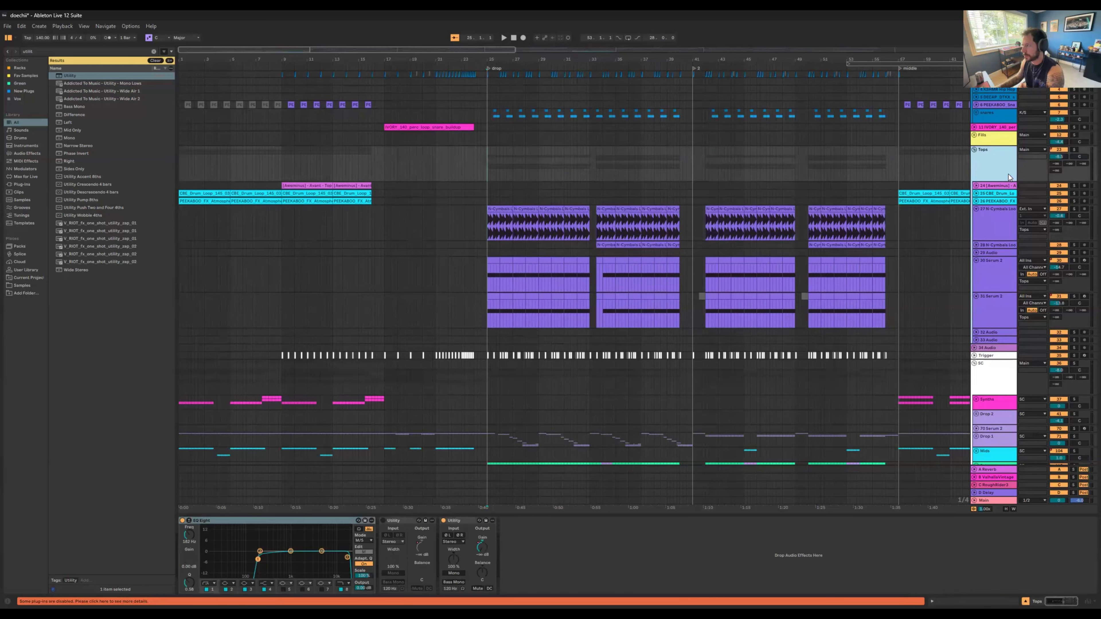
click(502, 214)
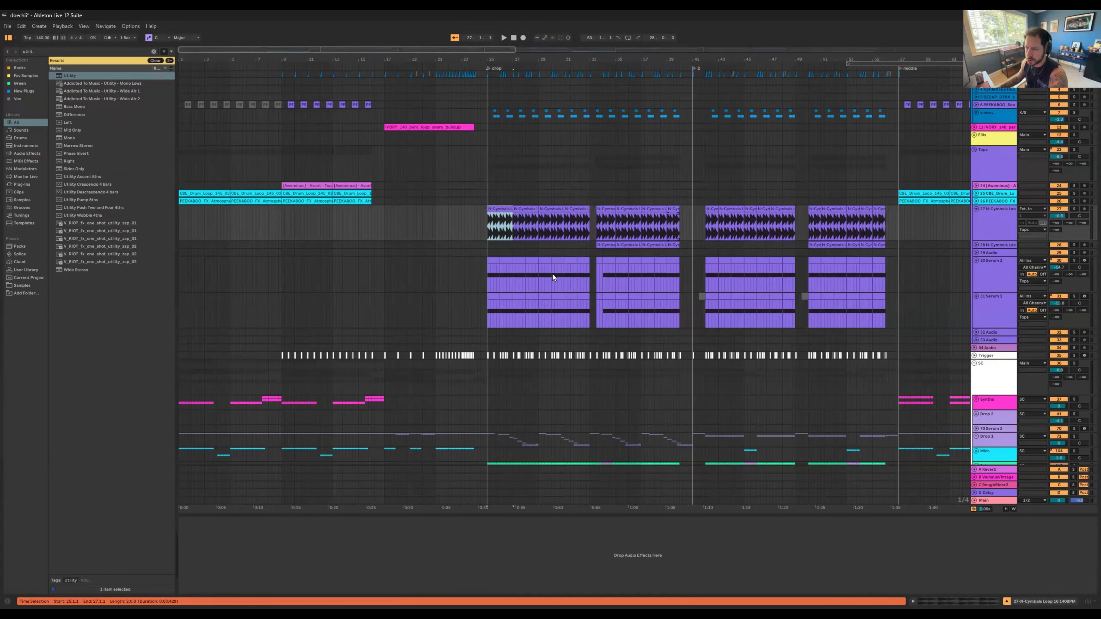
Step: Solo the Tops group and play it from the start of the drop
click(1073, 150)
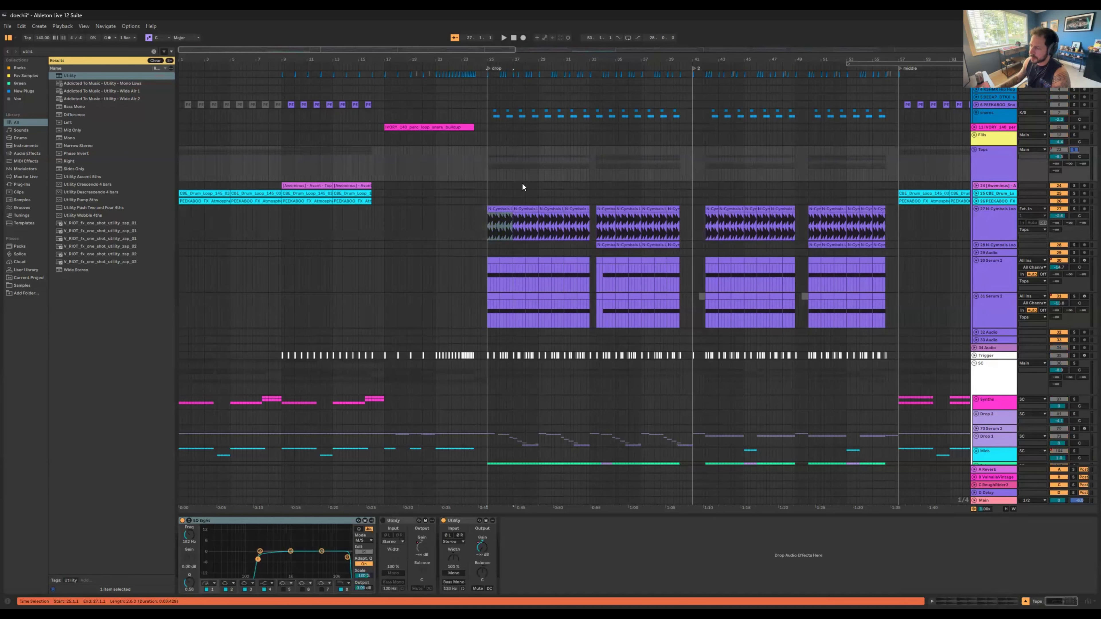
click(487, 191)
key(space)
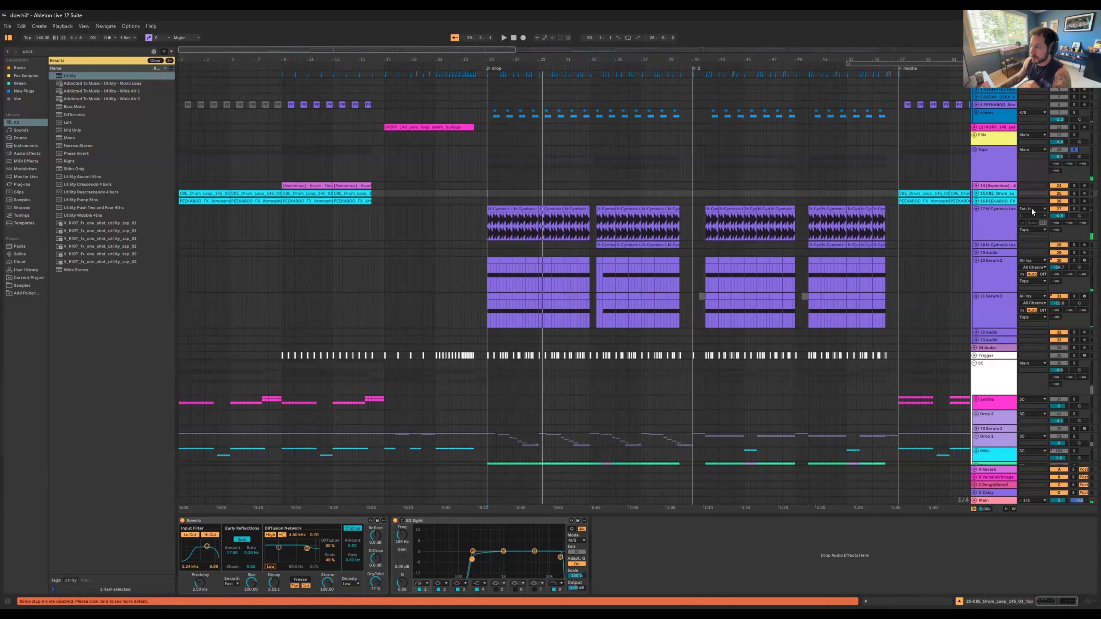
Step: Solo the two N-Cymbals Loop tracks, audition the first at the drop and both from bar 33, and unfold the second
click(508, 215)
key(space)
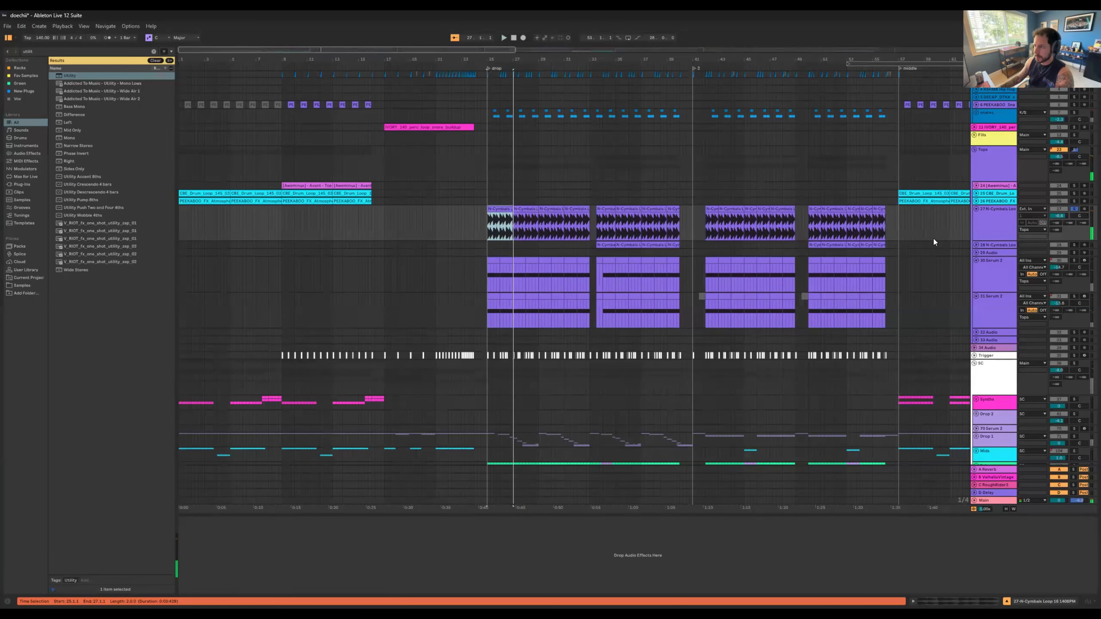
click(1085, 245)
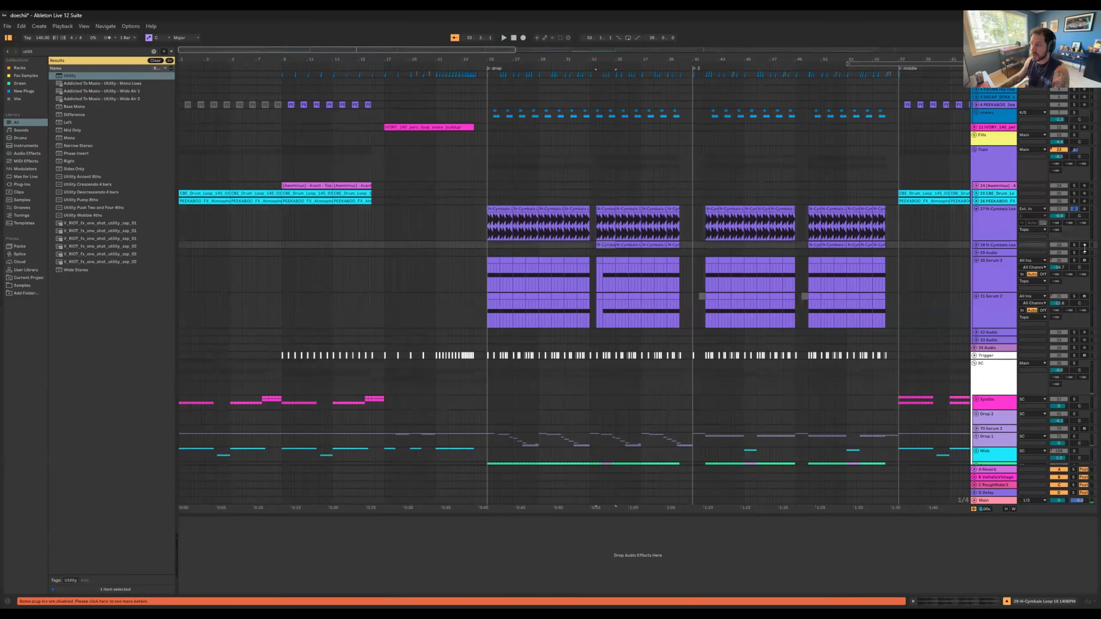
ctrl+click(1074, 245)
key(space)
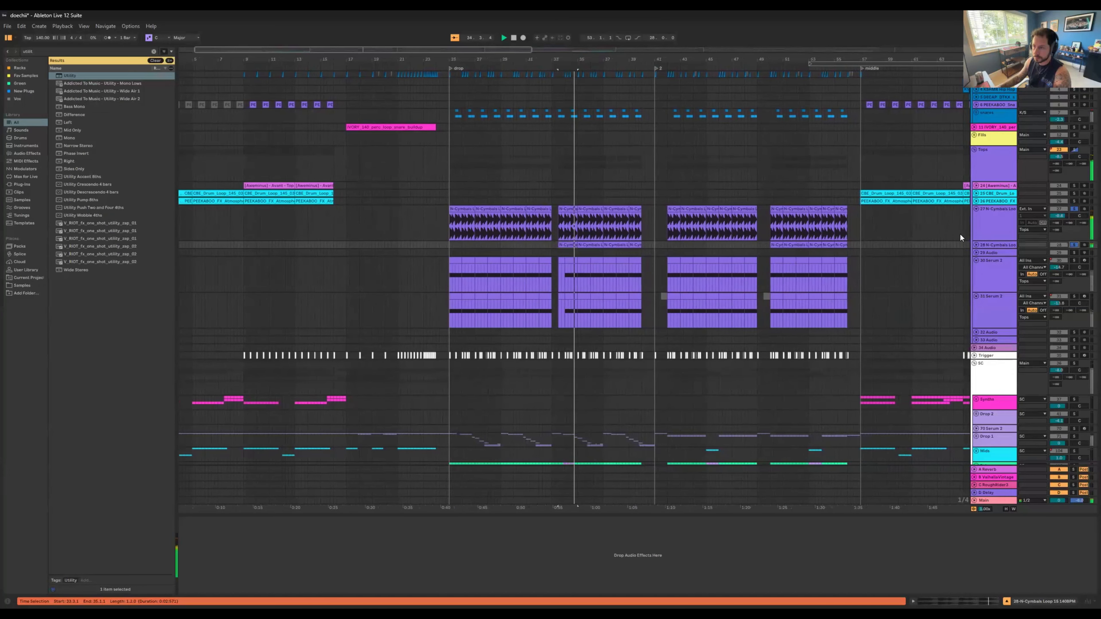
click(976, 245)
key(space)
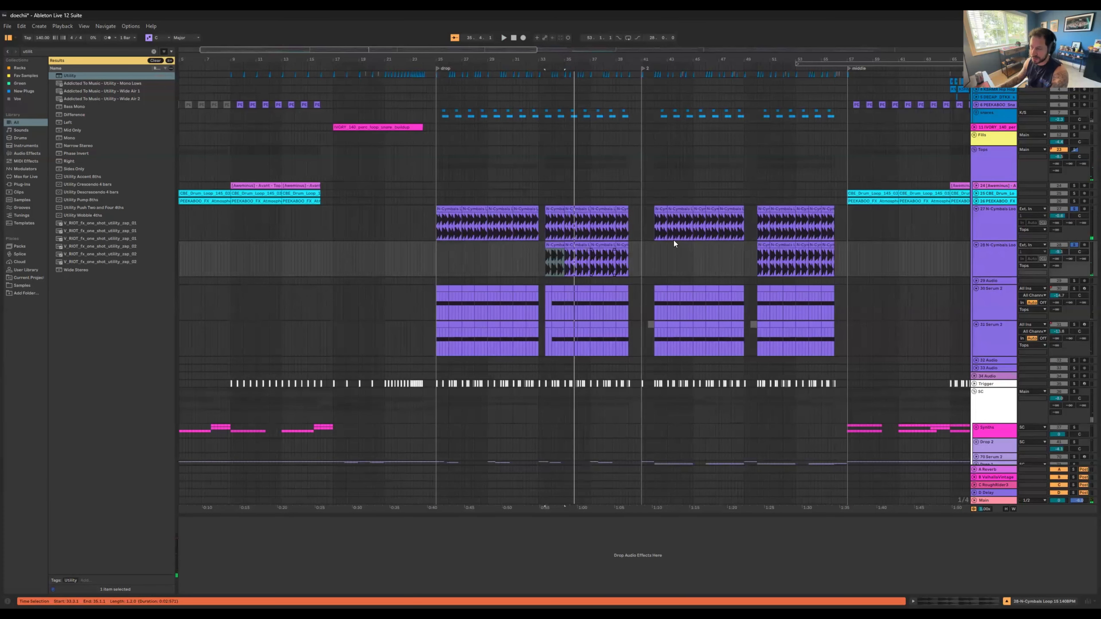
Step: Solo Serum 2 track 30 in the Tops group and play it from the start of the drop
scroll(722, 232, down, 1)
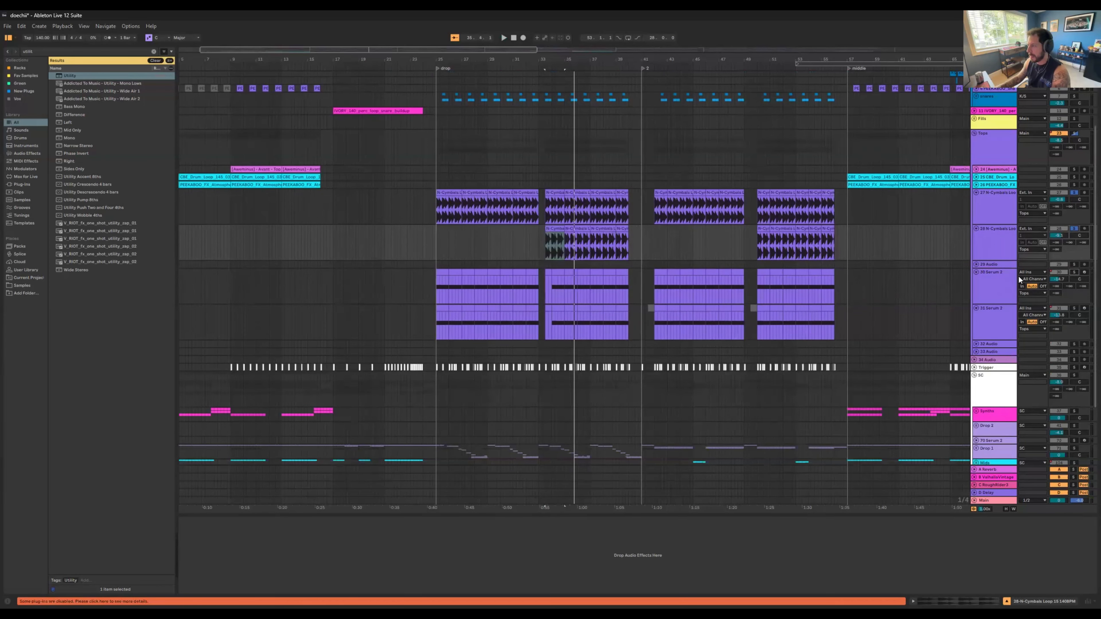
click(1074, 273)
click(443, 273)
key(space)
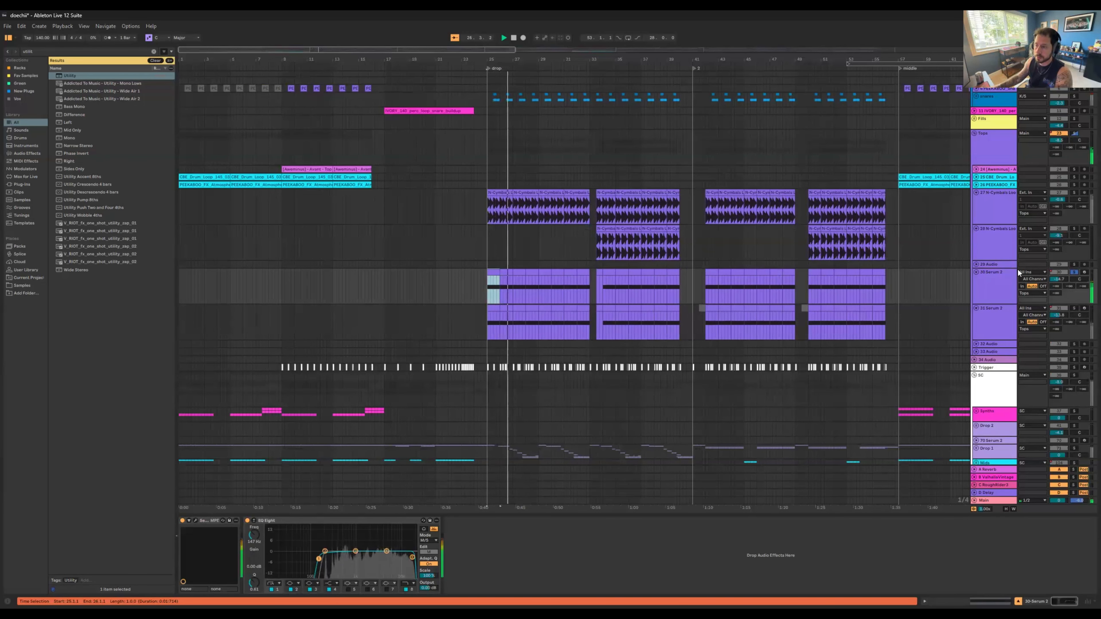
Step: Solo Serum 2 track 31 in the Tops group and audition it on its own at the drop
click(986, 322)
key(s)
key(space)
key(space)
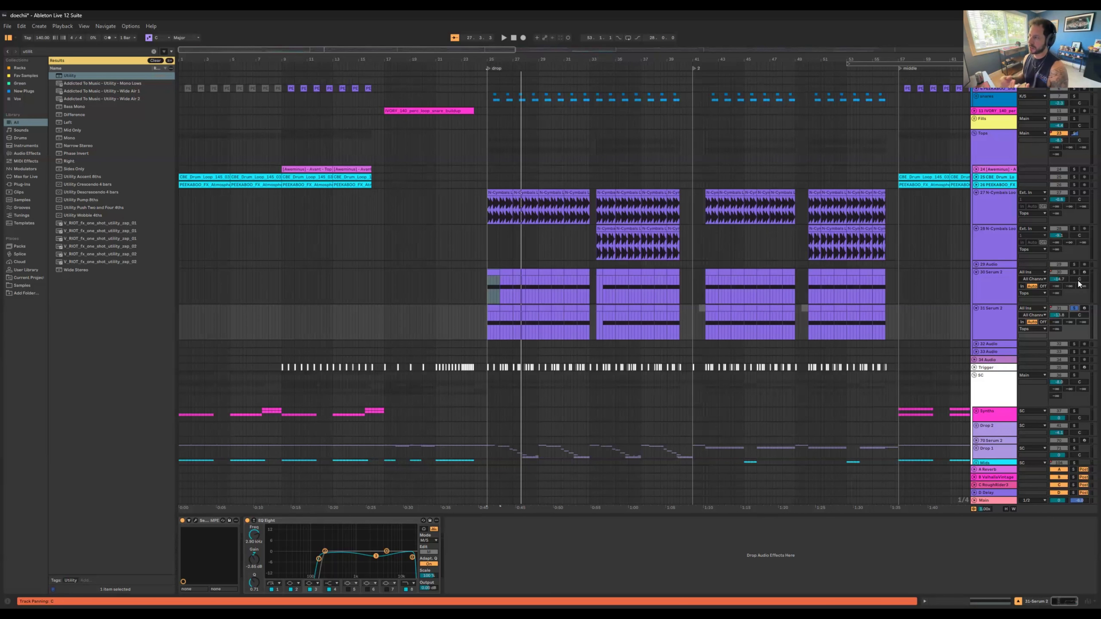
Step: Clear the solos in the Tops group and fold the group
scroll(473, 109, down, 1)
scroll(1006, 139, down, 1)
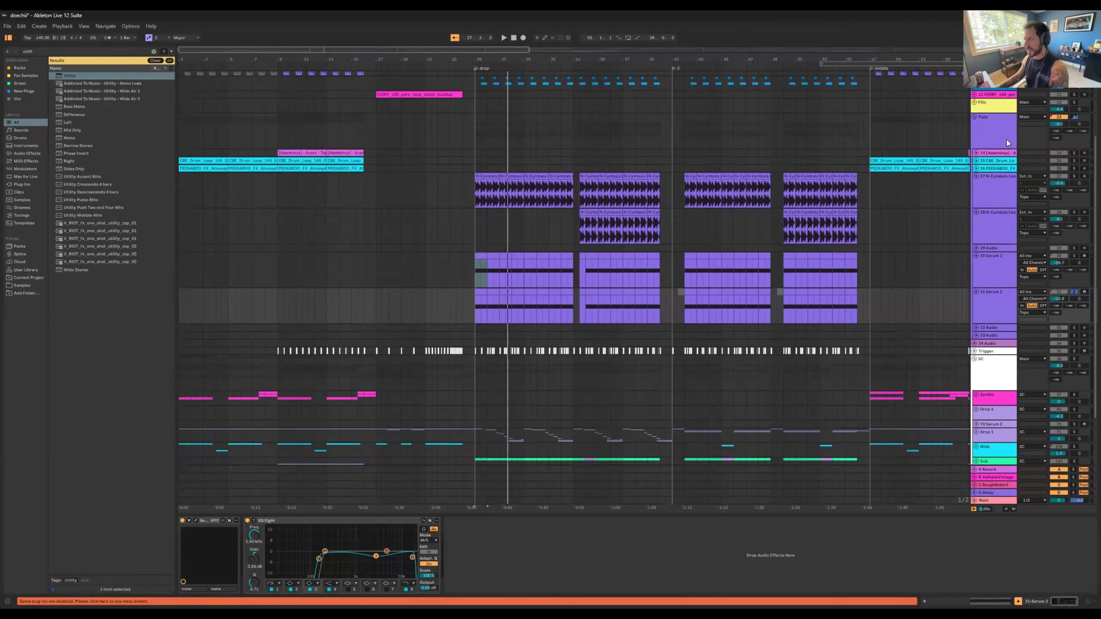
click(982, 131)
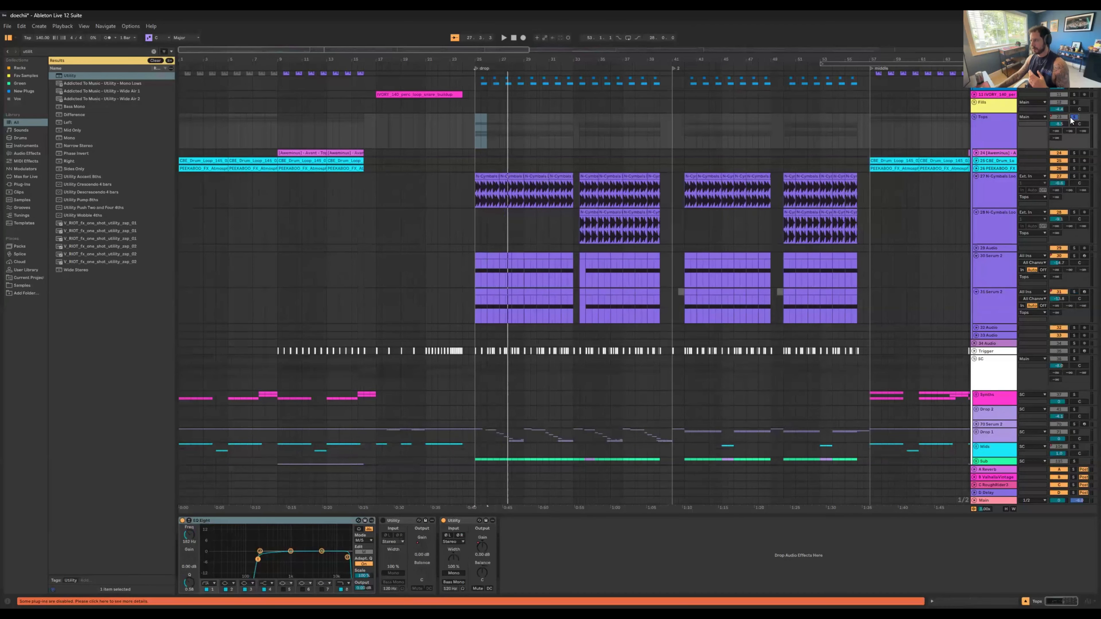
click(973, 119)
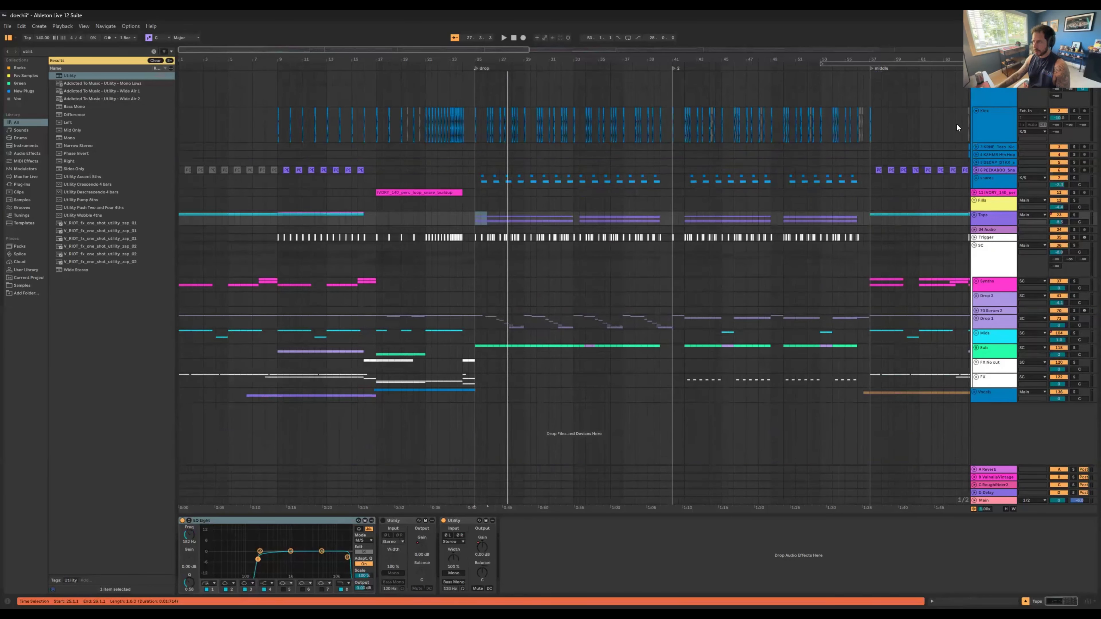
Step: Unfold the Synths group and bring its intro clips into view
click(974, 281)
scroll(513, 231, down, 4)
drag(200, 61, 478, 223)
scroll(479, 223, down, 1)
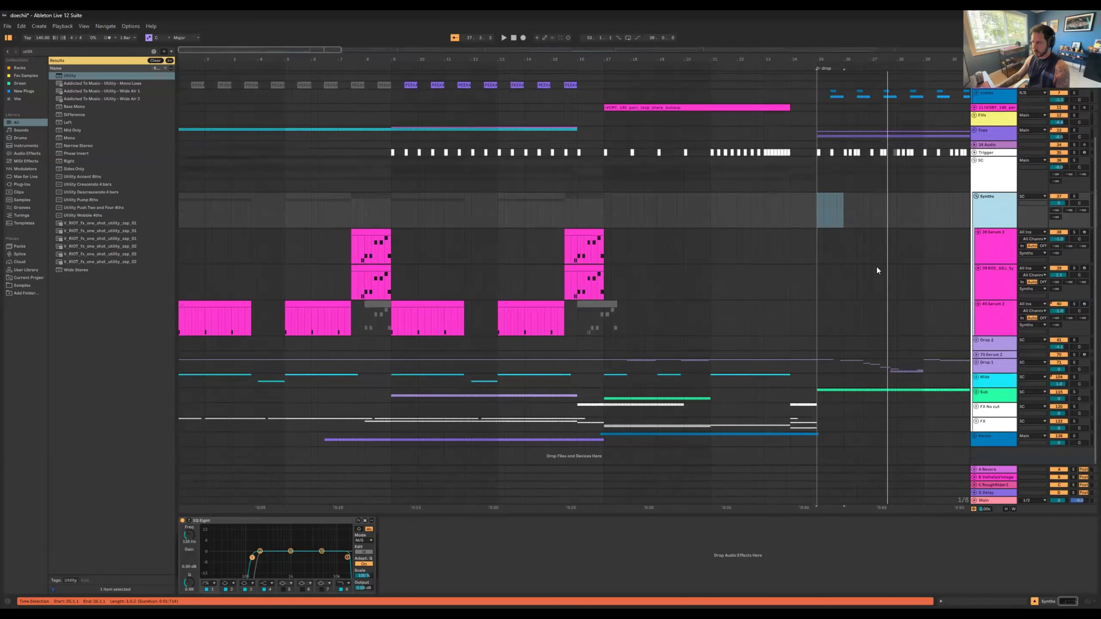
Step: Solo the Synths group and play the intro from the start of the song
click(1075, 196)
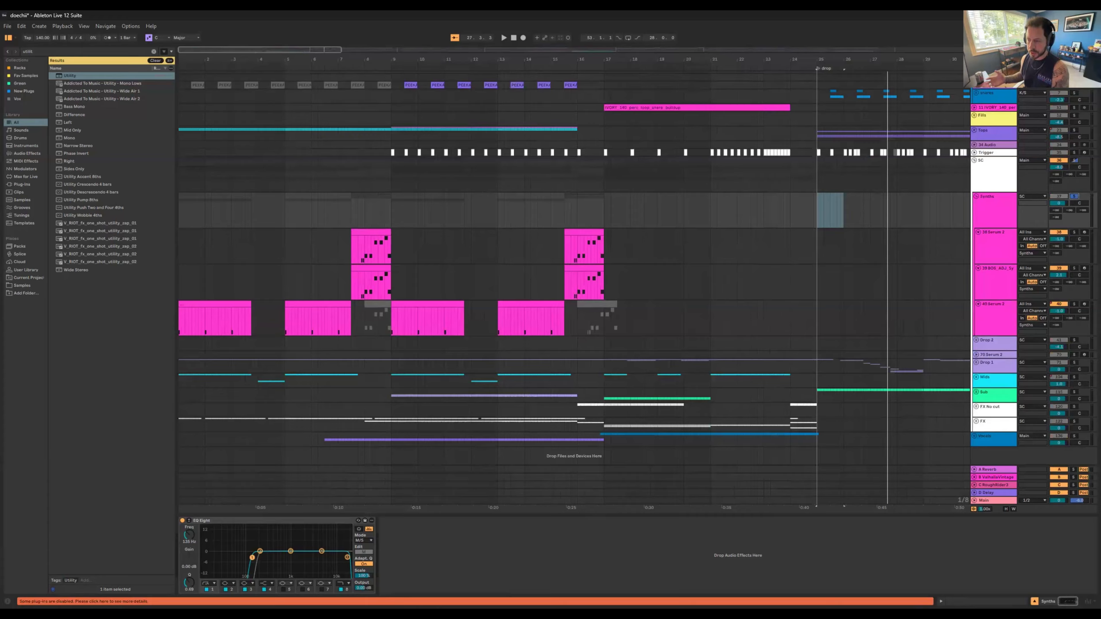
key(space)
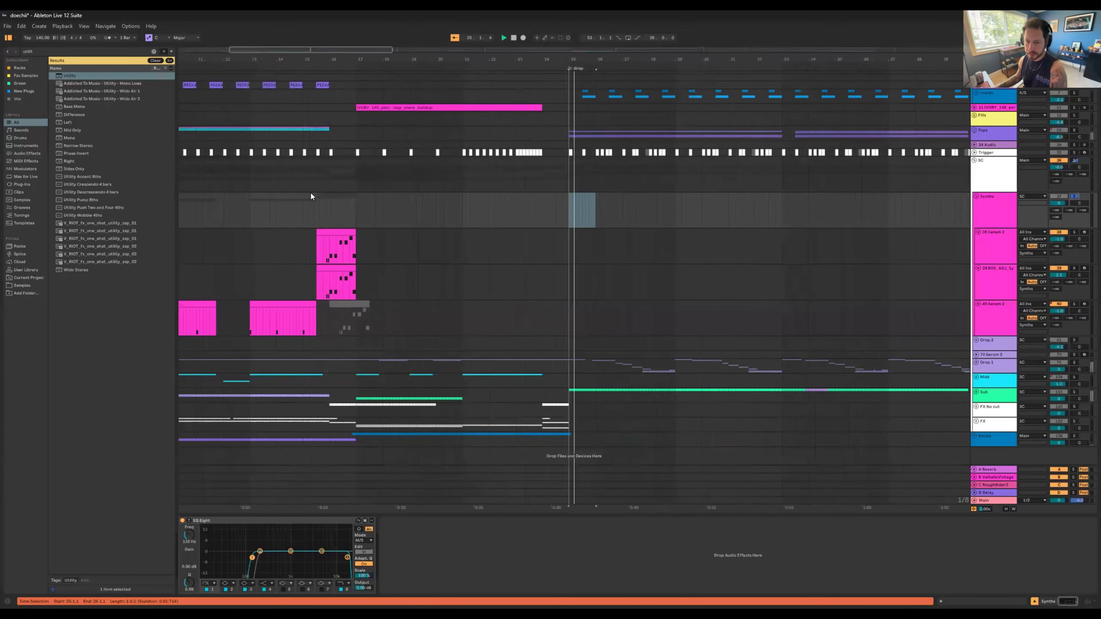
double_click(514, 38)
key(space)
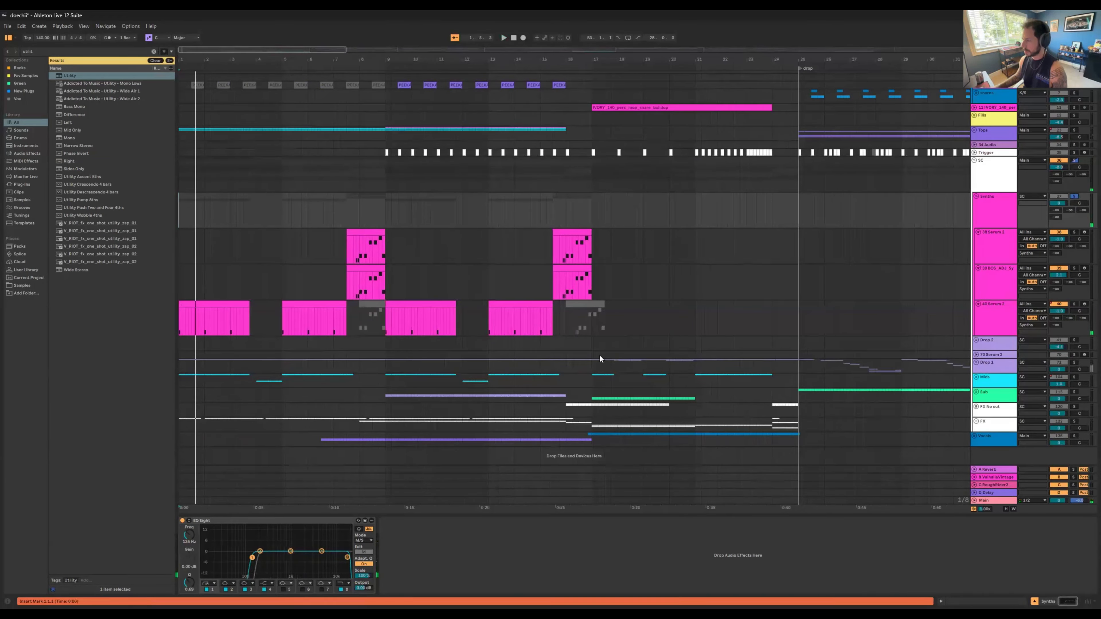
Step: Add the Mids and Drop 1 groups to the solo and stop the intro playback
click(1073, 377)
key(space)
ctrl+click(1074, 362)
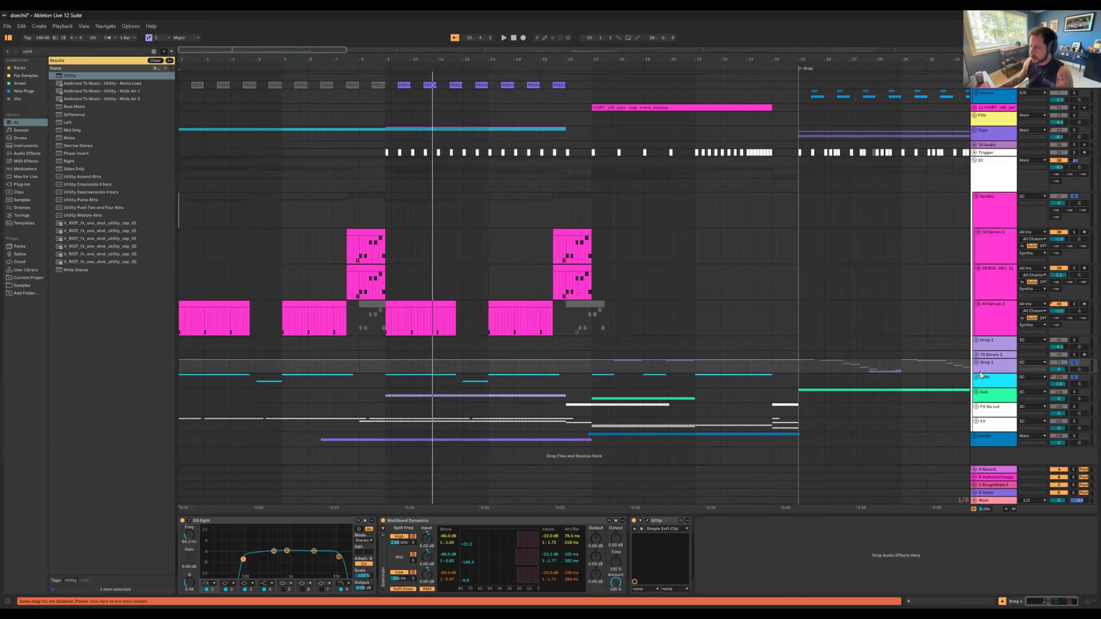
Step: Clear the existing solos, then audition the intro from bar 1 with Mids soloed and with only Drop 1 soloed
click(1073, 377)
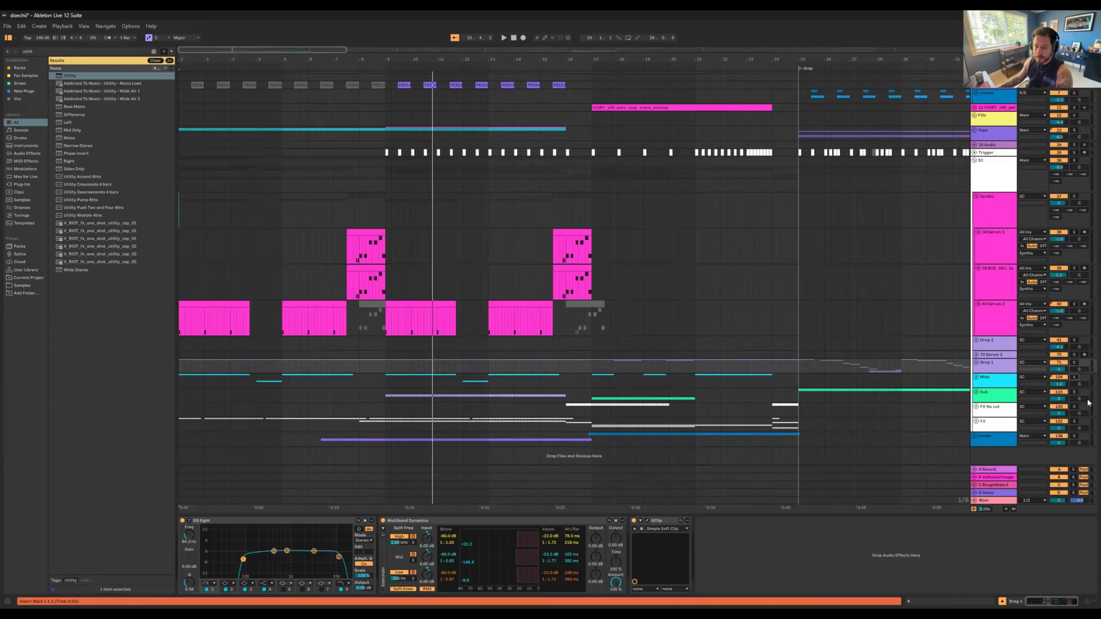
click(1075, 377)
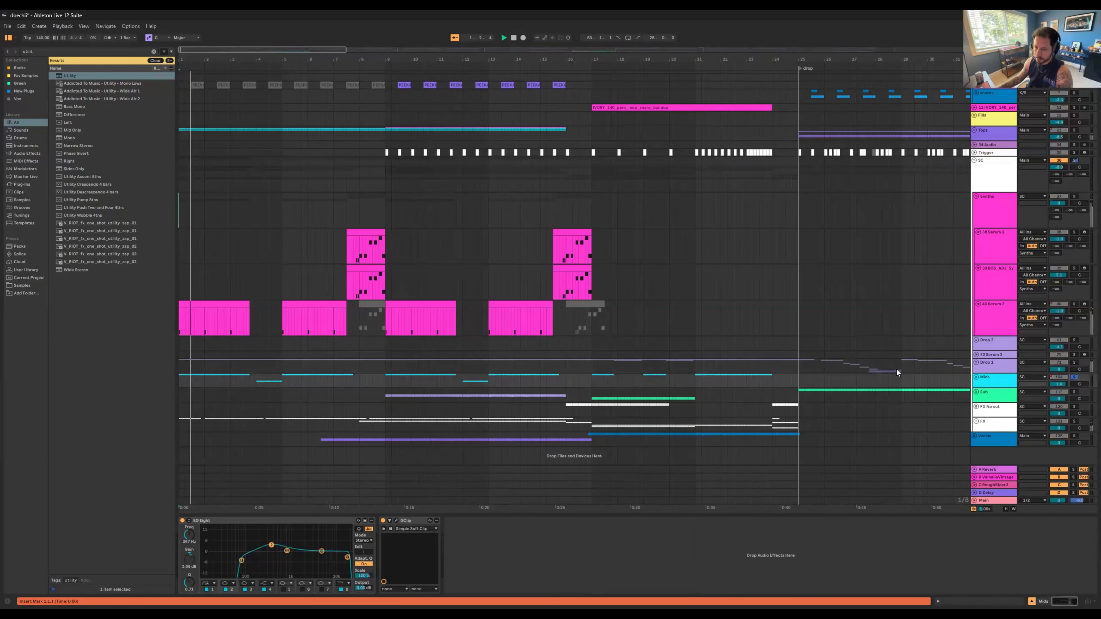
click(1074, 363)
key(space)
key(space)
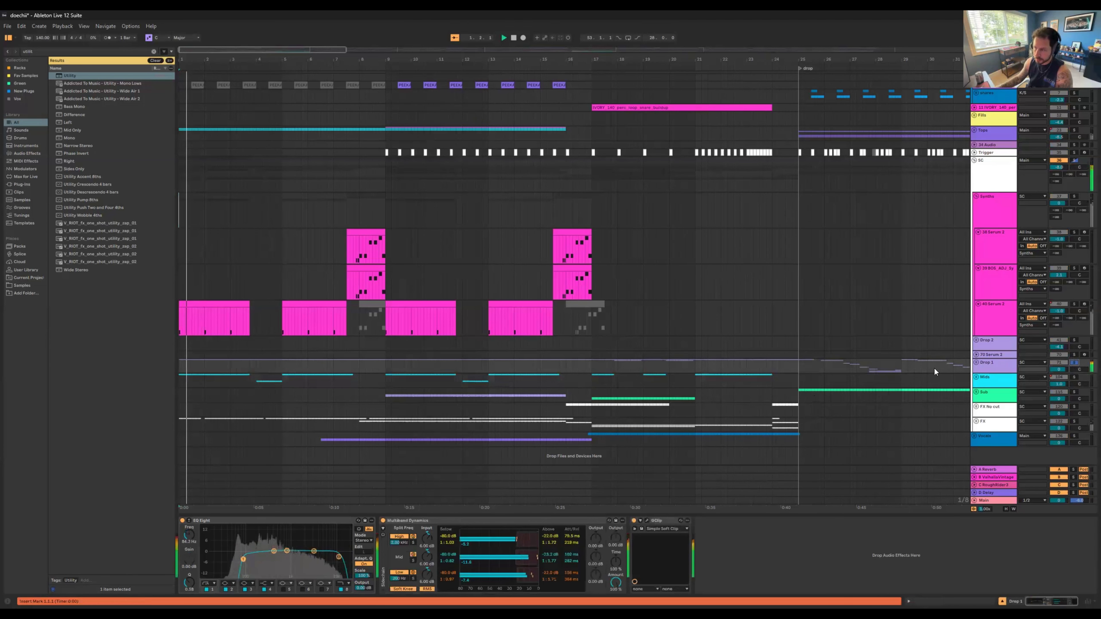
Step: Unfold Drop 1 and its nested groups 72, 84 and 74, down to the intro clip on instrument track 83
click(976, 363)
scroll(540, 308, down, 2)
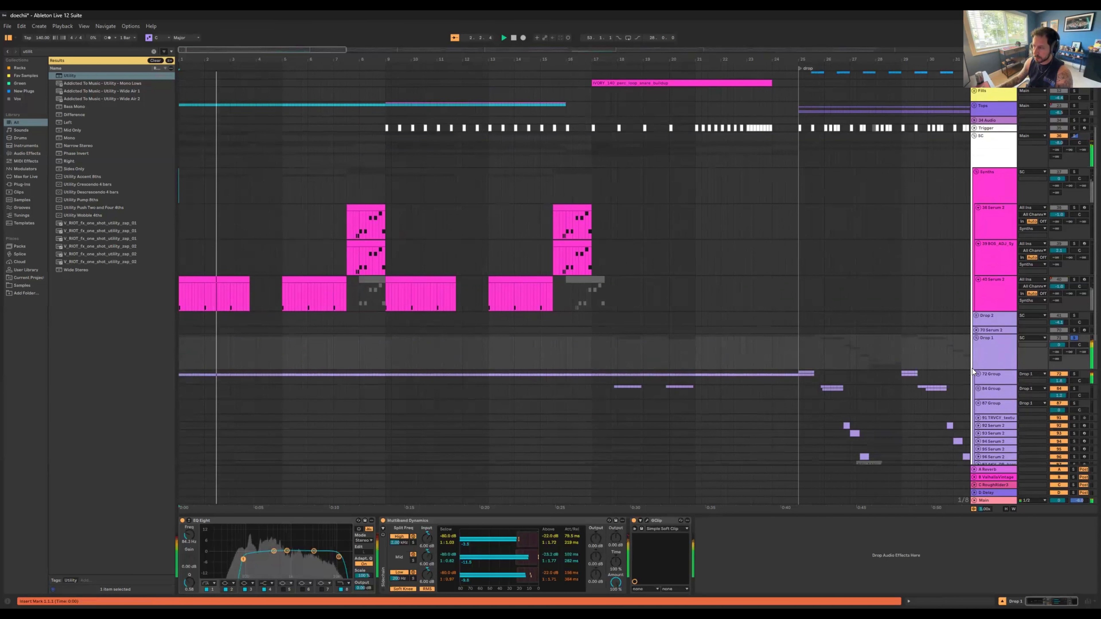
scroll(572, 298, down, 3)
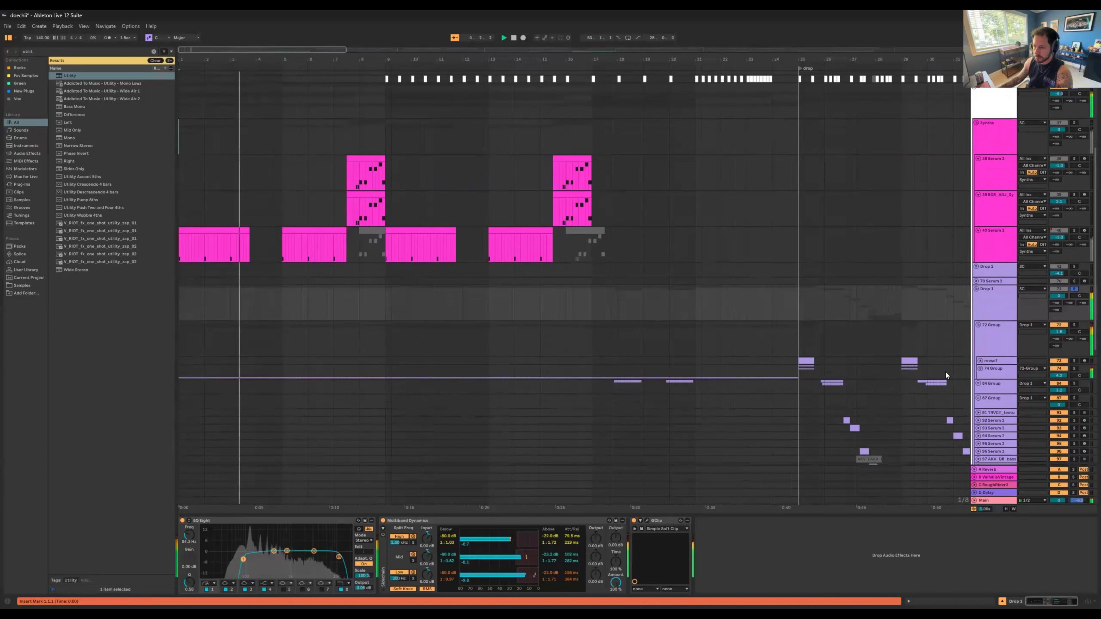
click(978, 383)
scroll(500, 391, down, 20)
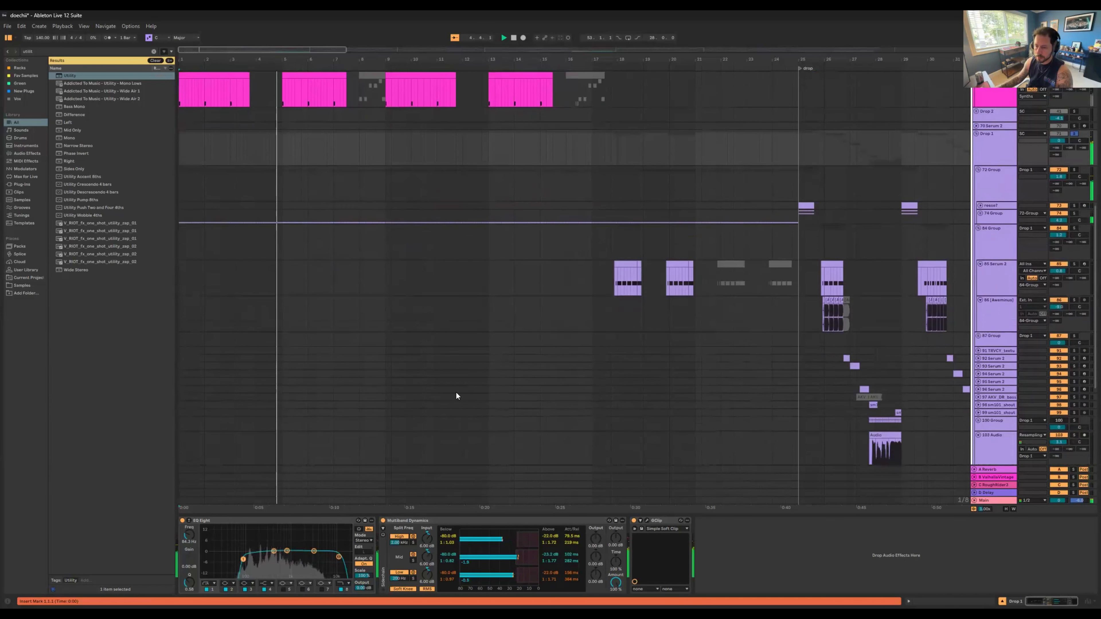
scroll(473, 356, up, 9)
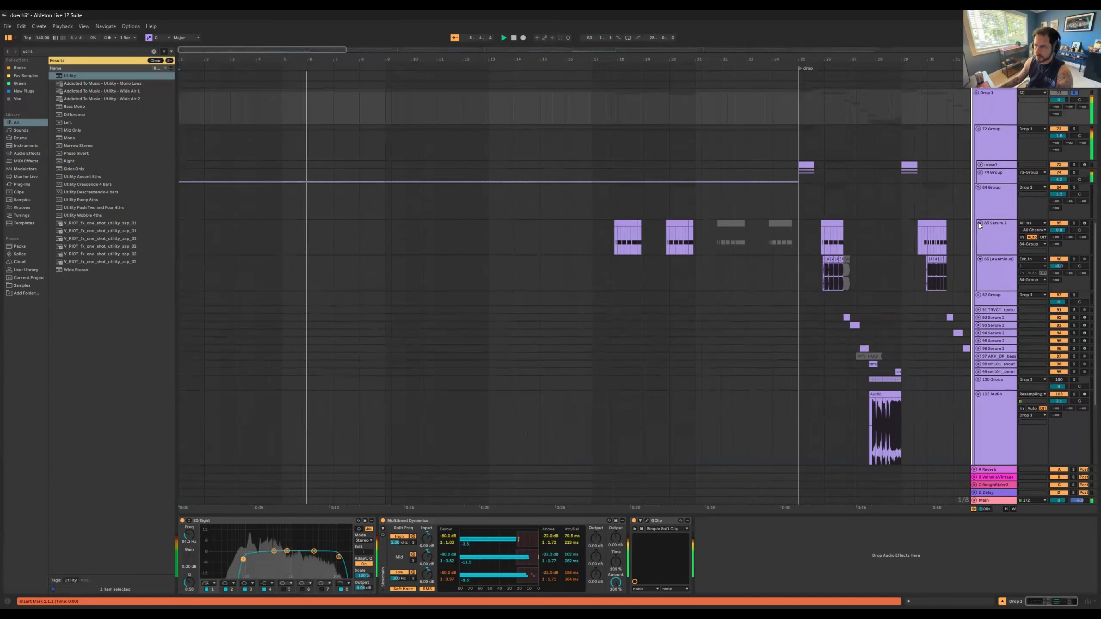
click(980, 193)
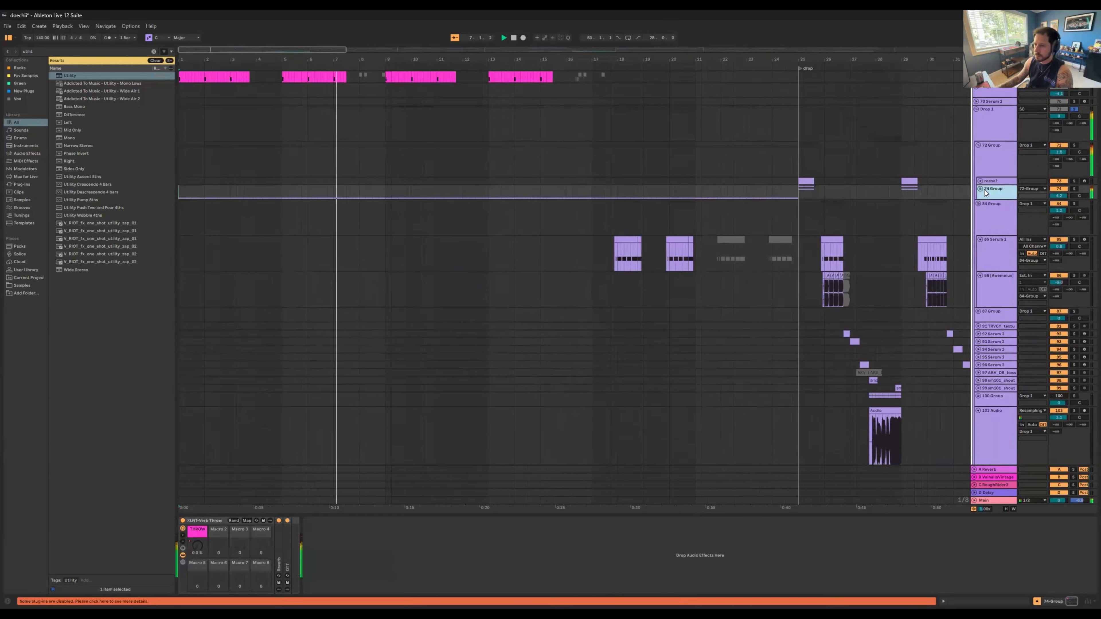
click(982, 315)
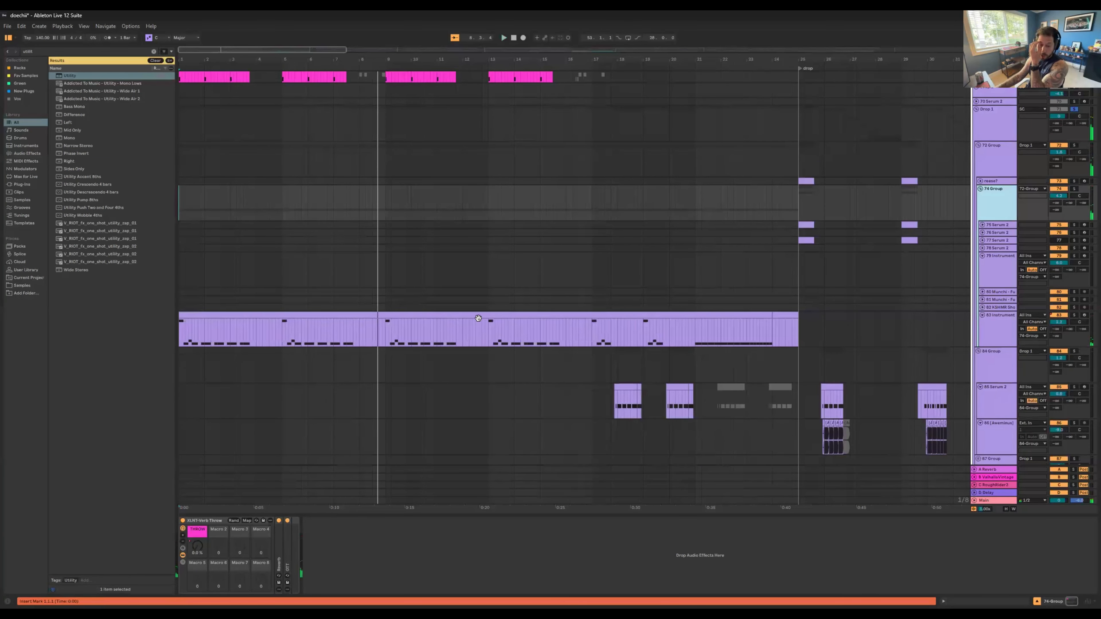
Step: Select bars 1 to 24 of the intro clip on track 83 to show its instrument rack and effects chain
click(320, 313)
scroll(359, 337, up, 5)
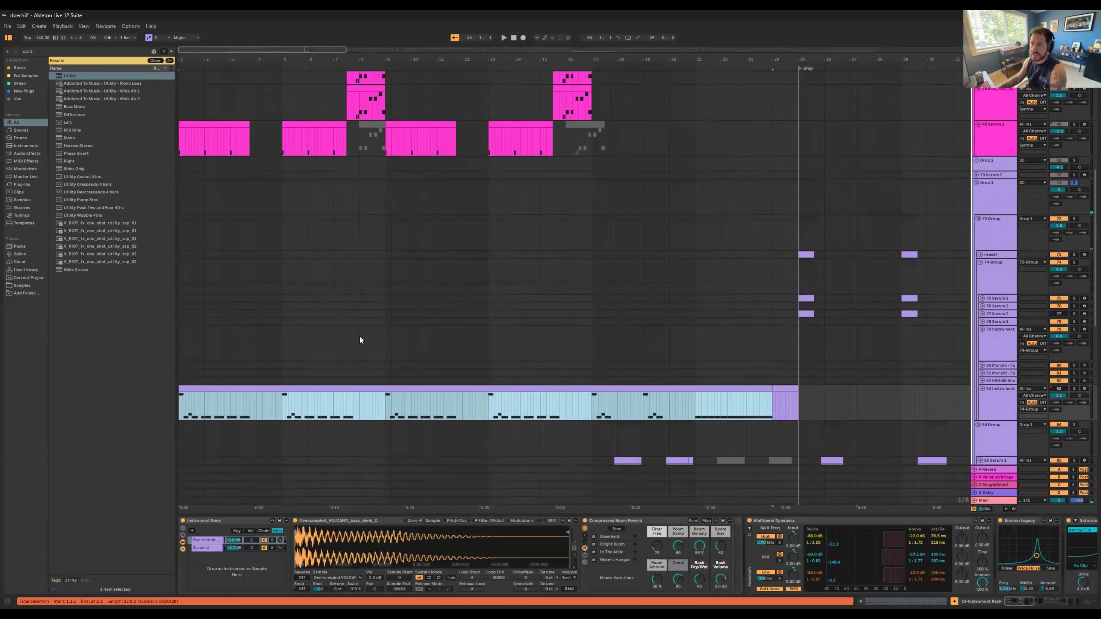
scroll(370, 343, down, 2)
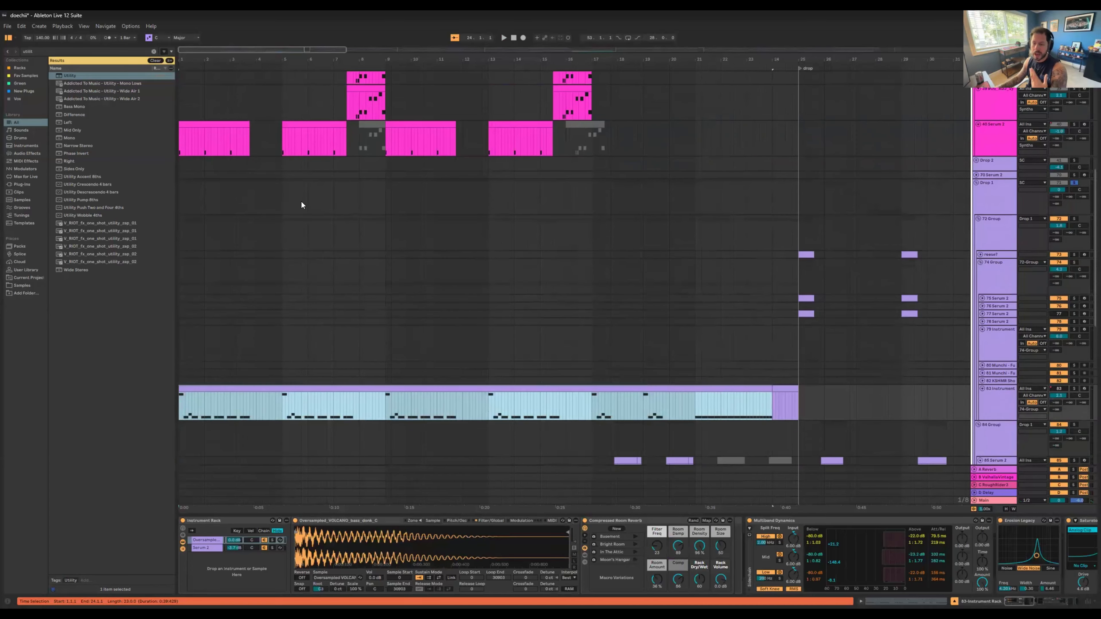
Step: Solo Serum track 40 with its bar 1 clip selected, then inspect the bar 7 clips on the two synth tracks above it
click(211, 123)
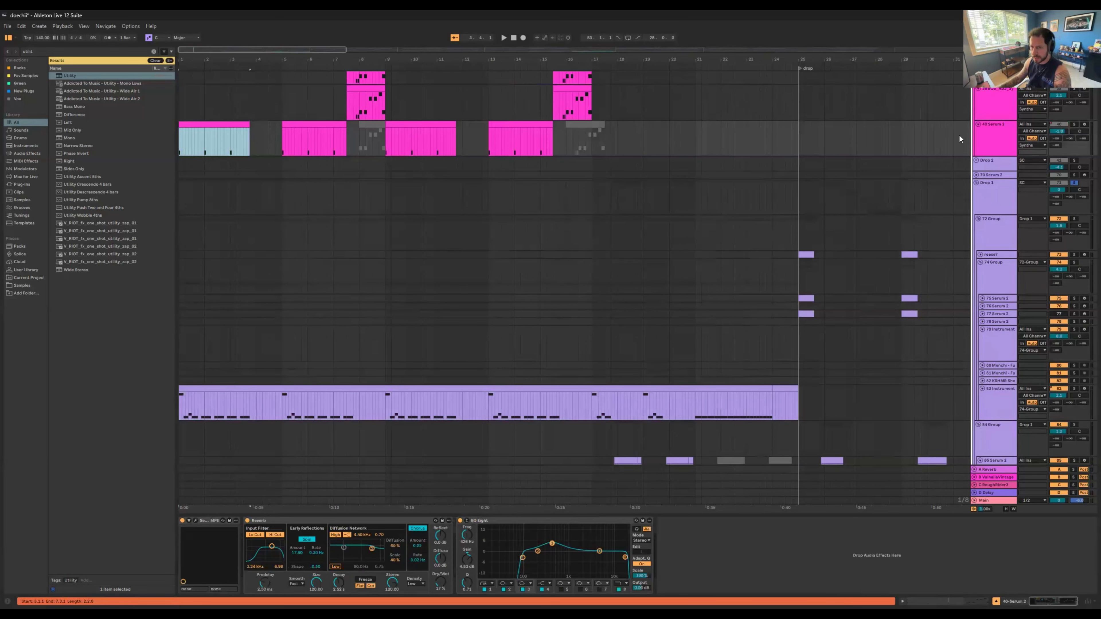
click(1075, 125)
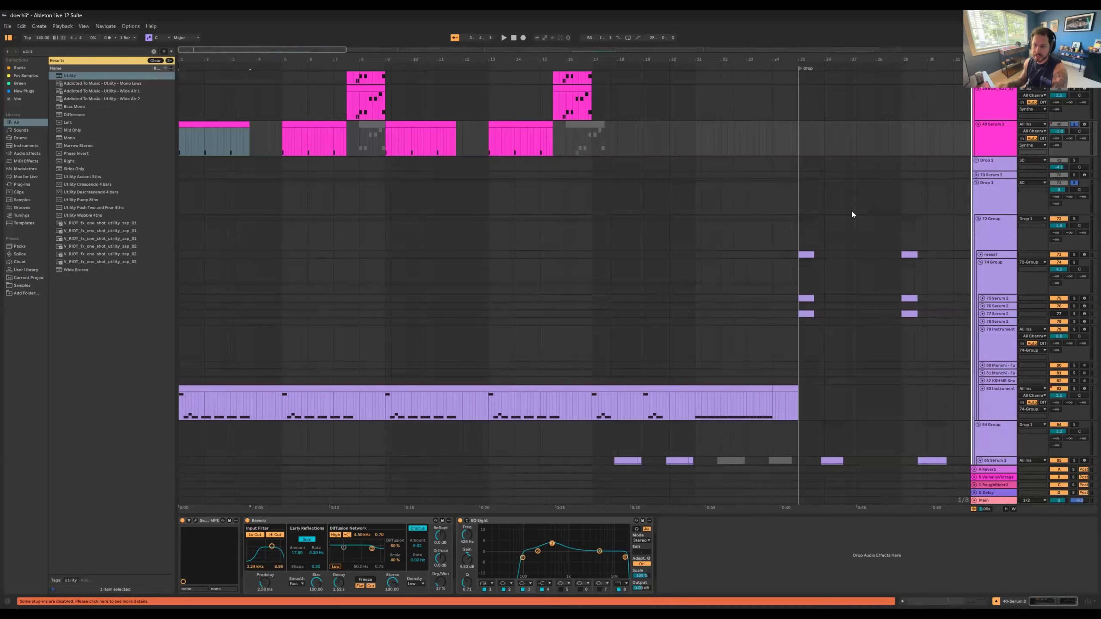
scroll(376, 192, up, 3)
drag(334, 116, 388, 166)
click(378, 143)
drag(370, 126, 359, 166)
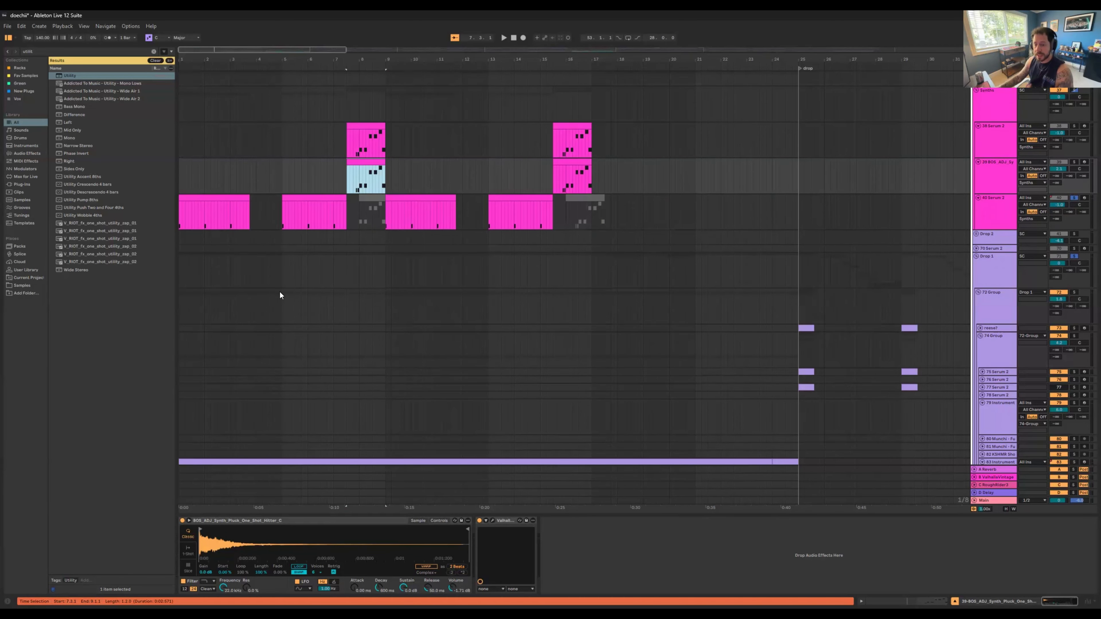
Step: Solo only Serum track 40 and play its first intro clip from bar 1
scroll(279, 291, down, 3)
click(243, 157)
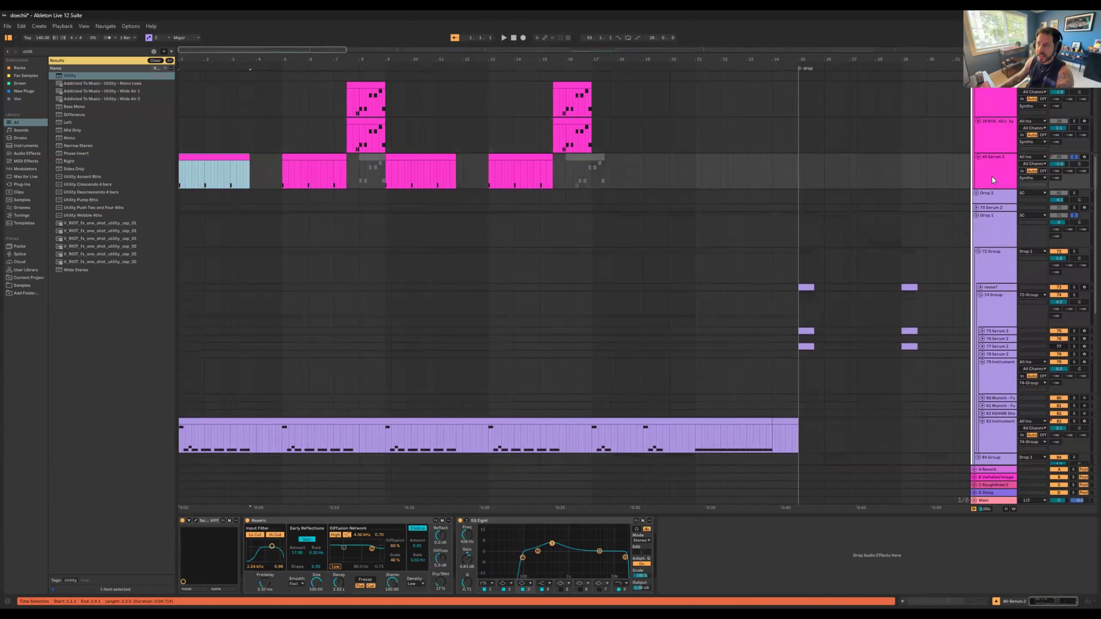
click(1074, 158)
key(space)
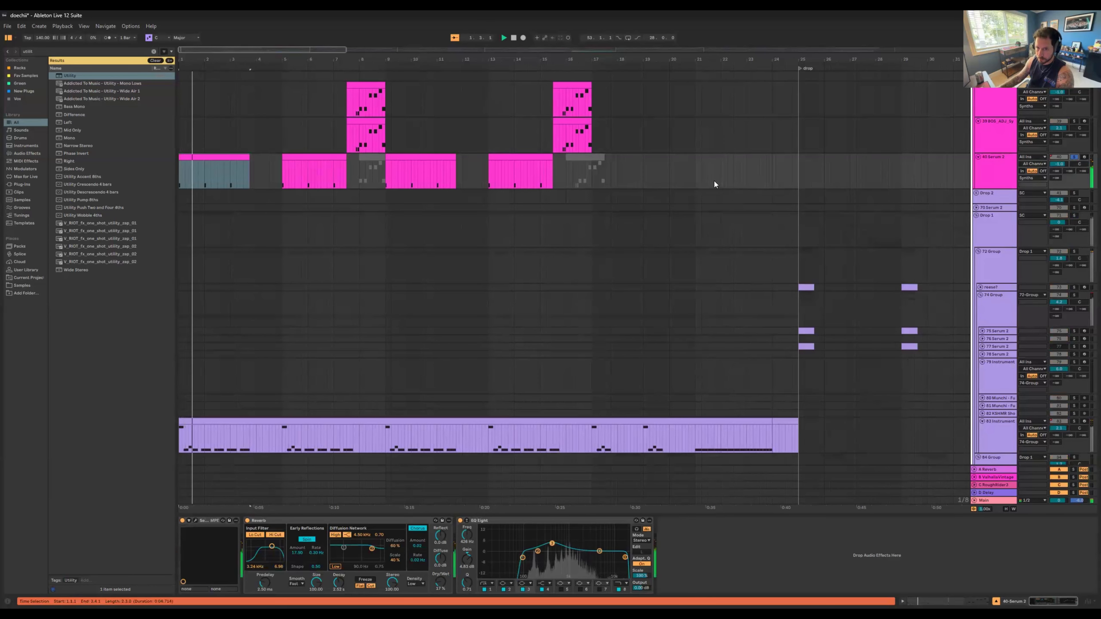
Step: Pause playback, add instrument track 83 to the solo, and resume the intro with it and Serum track 40 together
scroll(537, 219, down, 5)
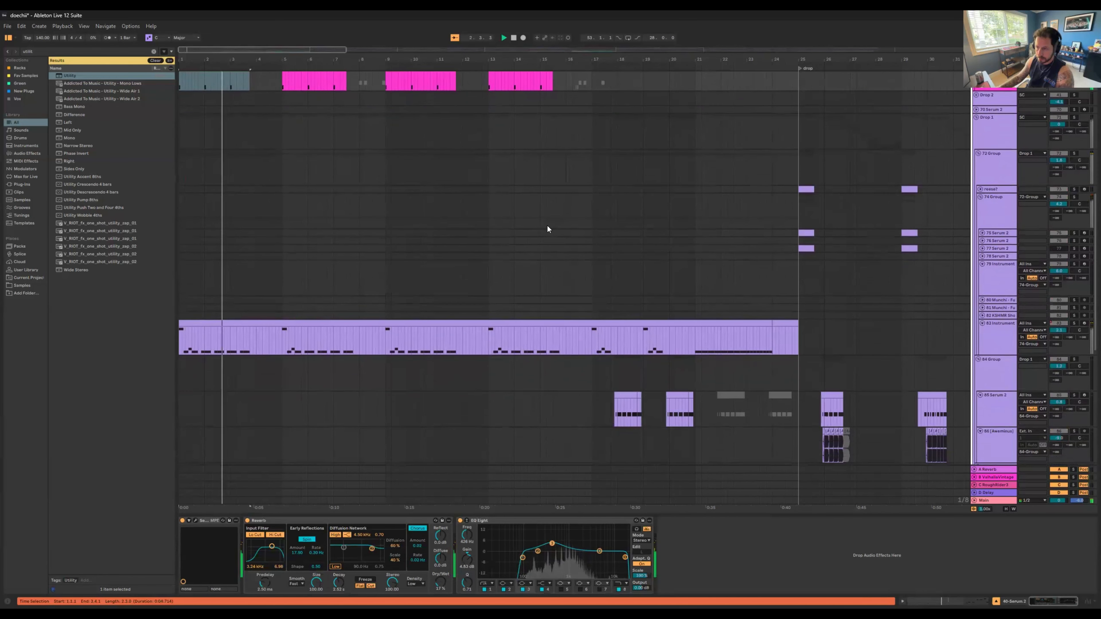
scroll(554, 269, up, 3)
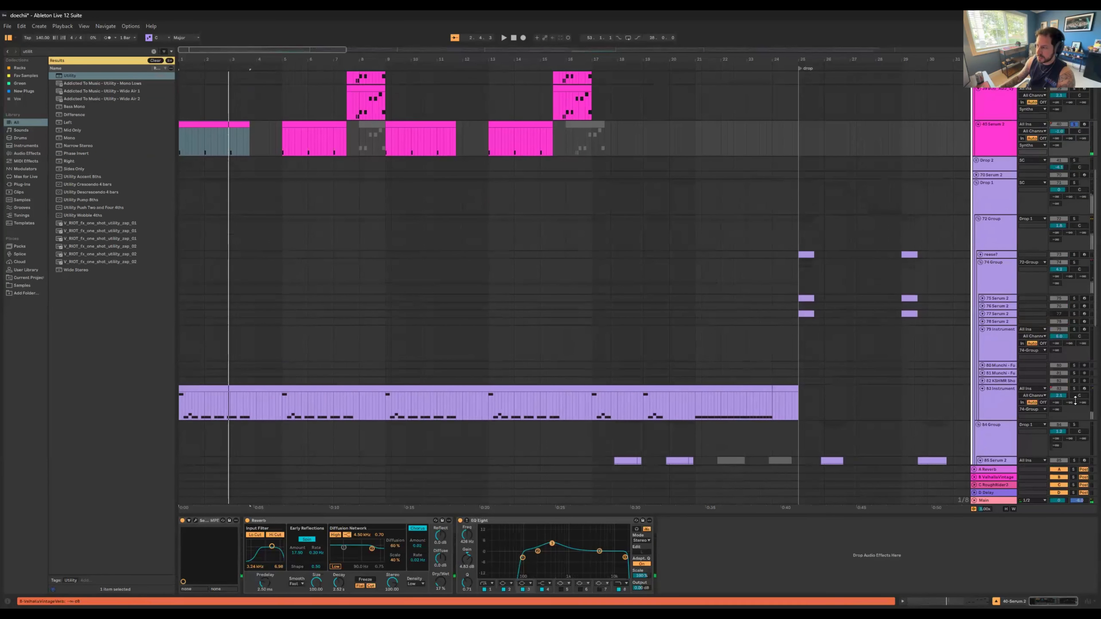
click(682, 403)
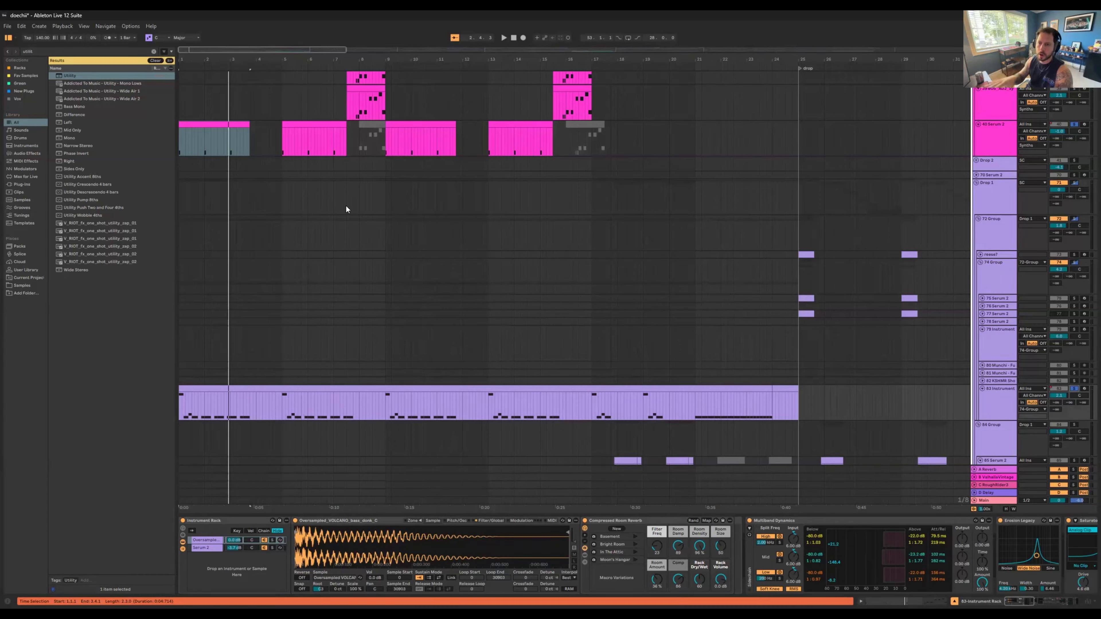
key(space)
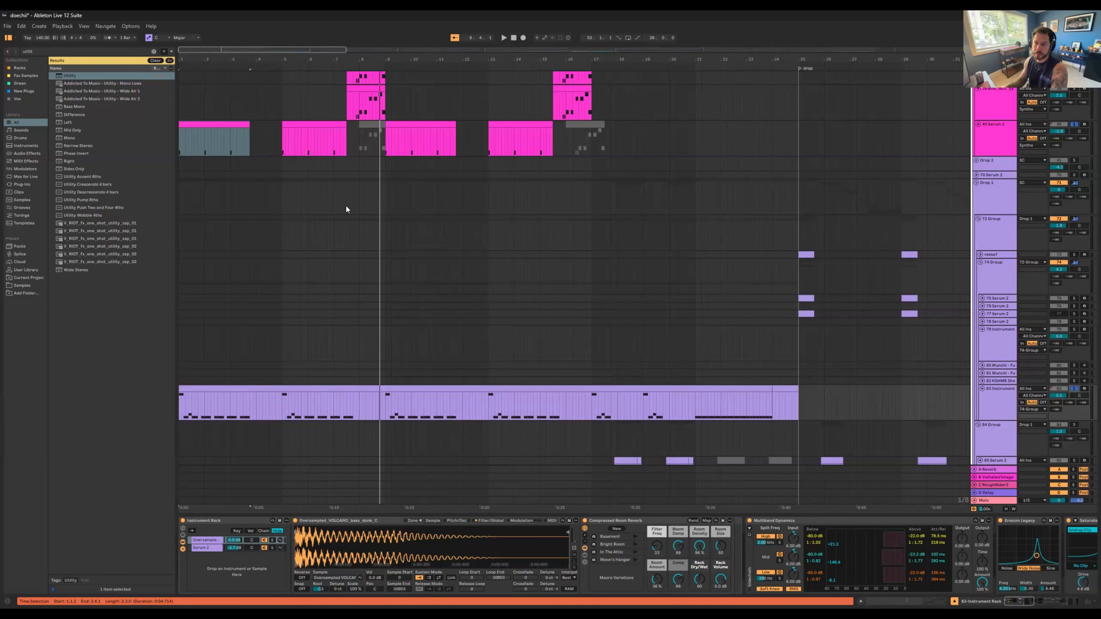
Step: Solo Serum track 38 and audition its bar 7 clip on its own
scroll(452, 387, up, 5)
click(366, 161)
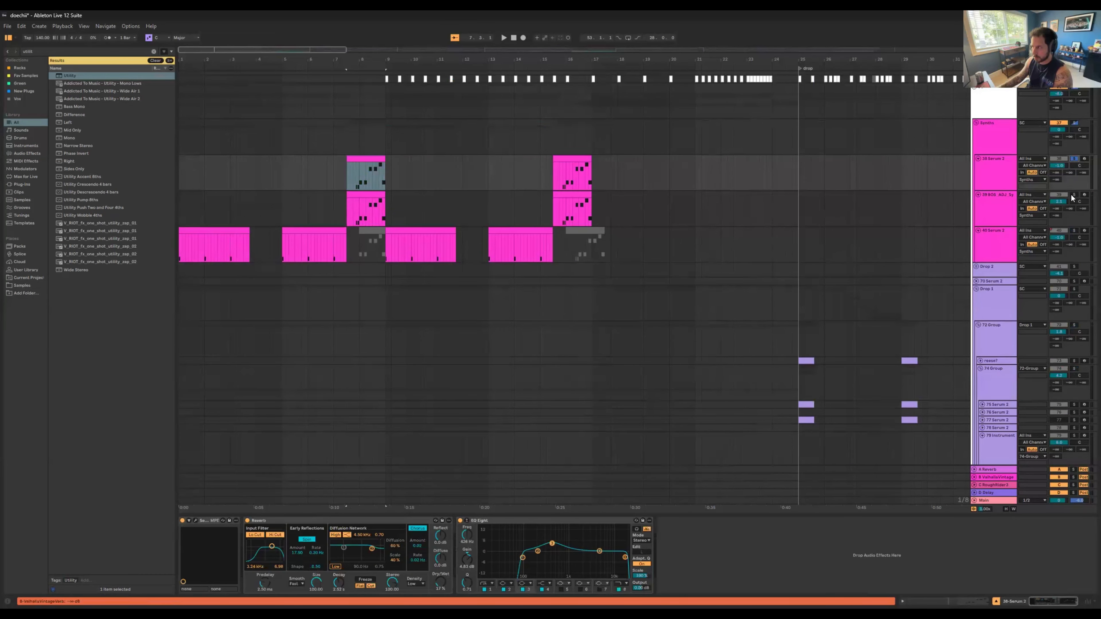
click(355, 159)
key(space)
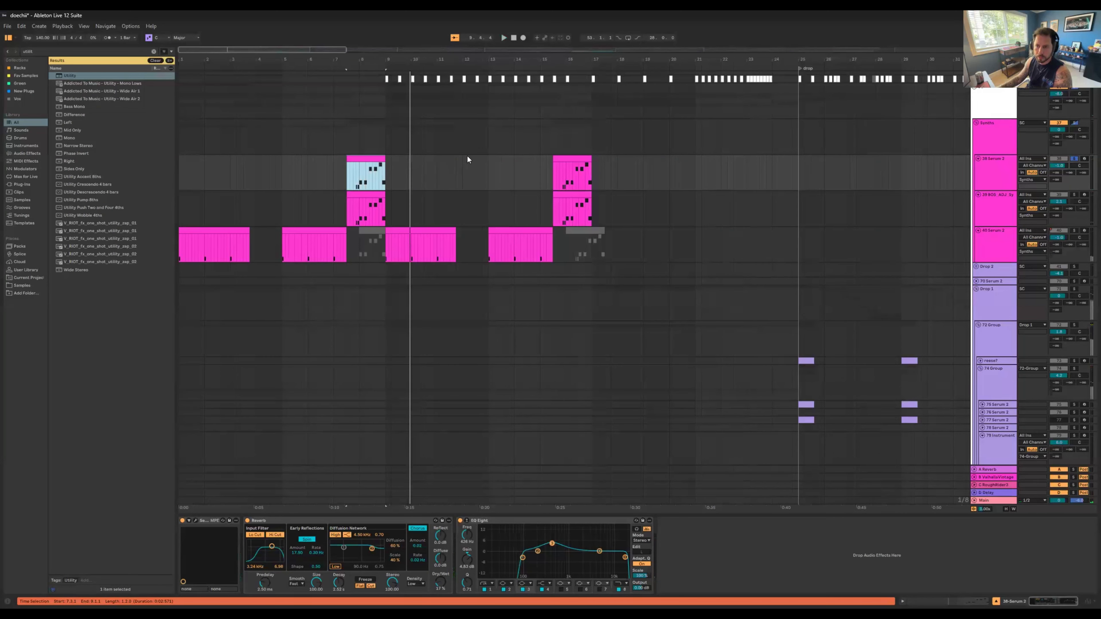
key(space)
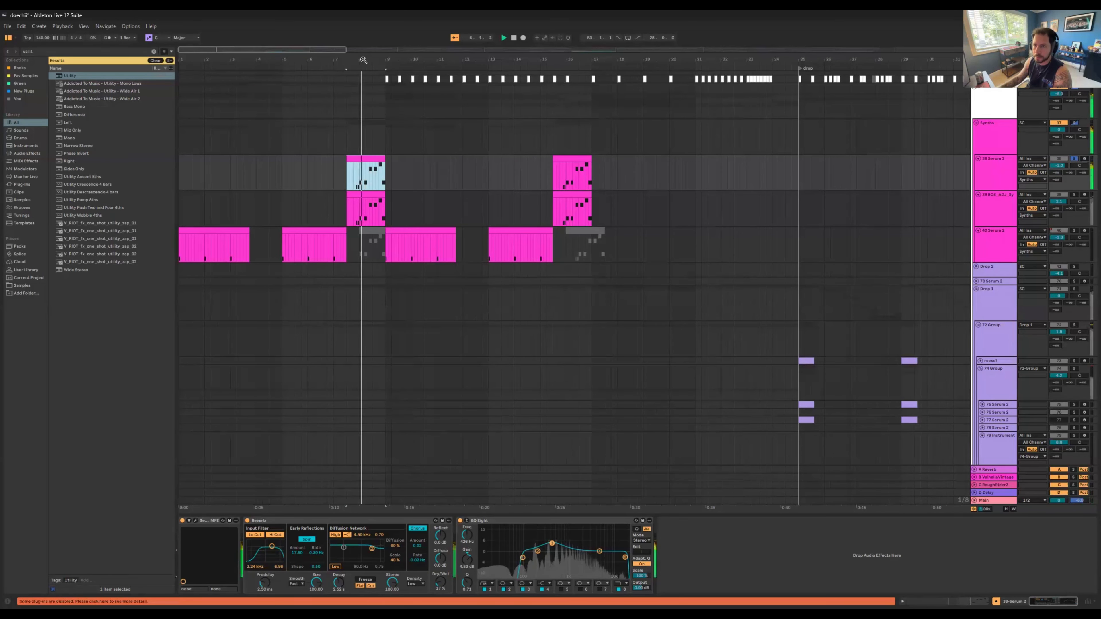
drag(362, 59, 362, 102)
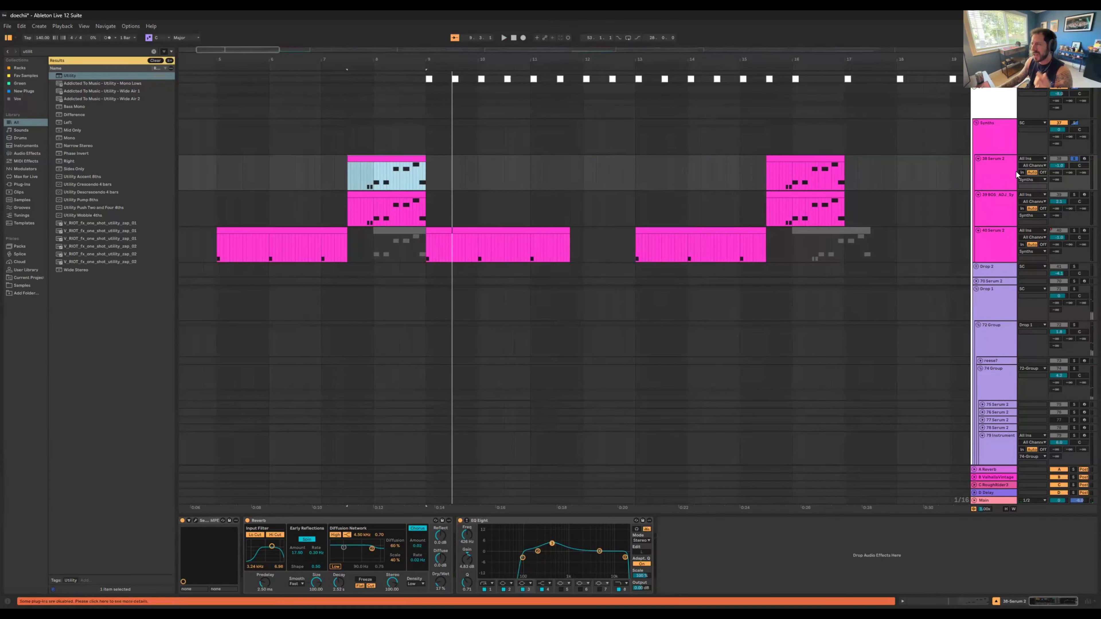
Step: Clear the solos and play the full intro mix from bar 6, then again from bar 5
click(1075, 173)
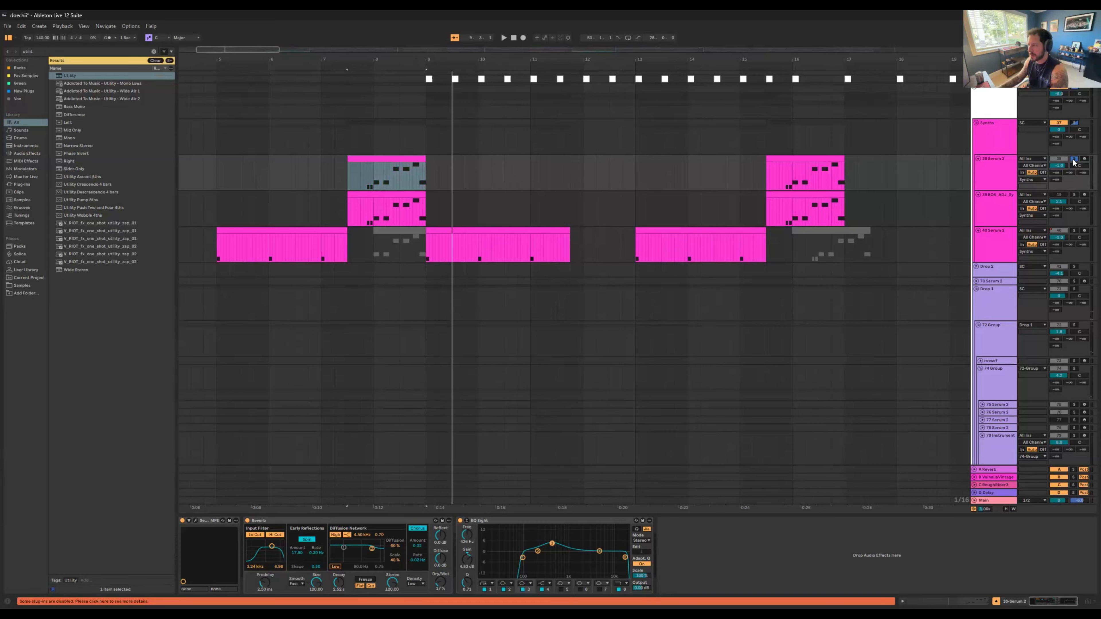
click(309, 173)
key(space)
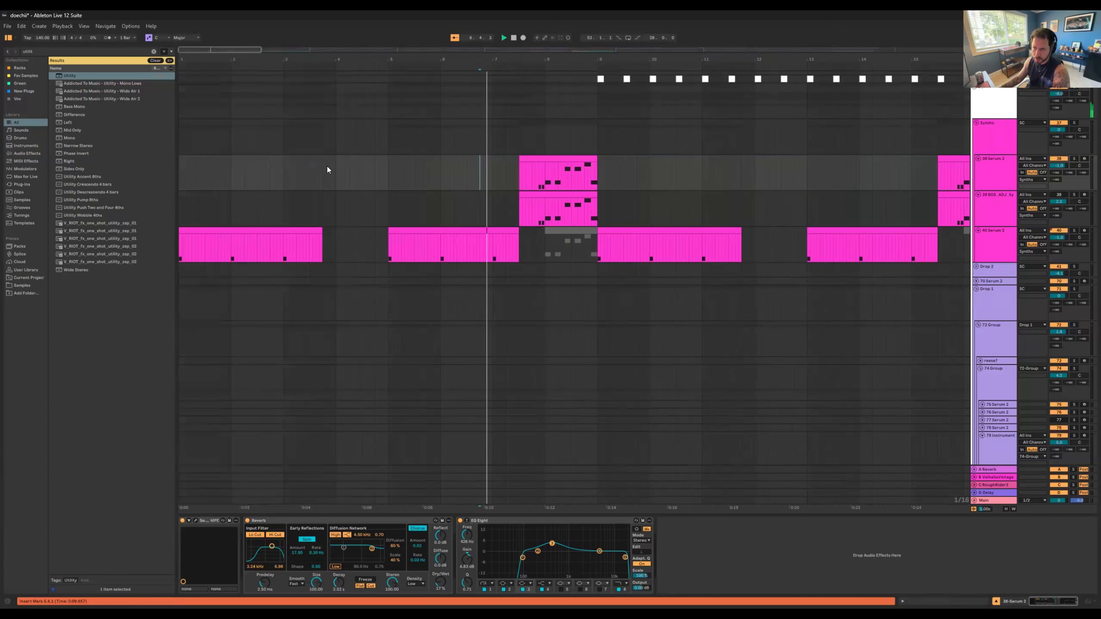
key(space)
click(391, 172)
key(space)
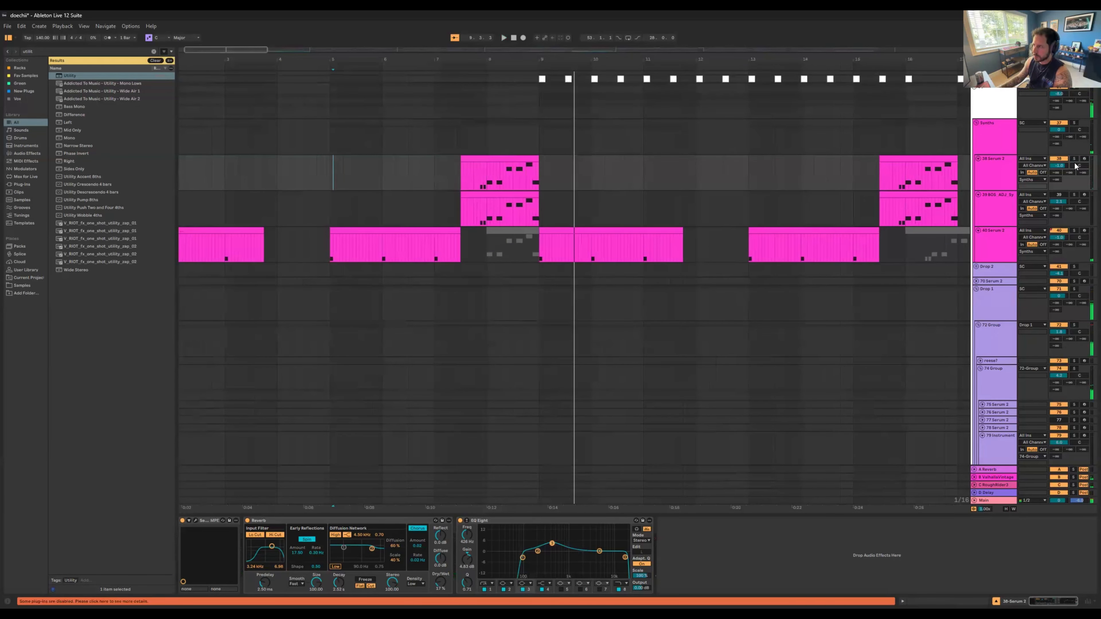
Step: Solo and record-arm the pluck sampler track 39, play its one-shot live, and select its sampler device
click(522, 194)
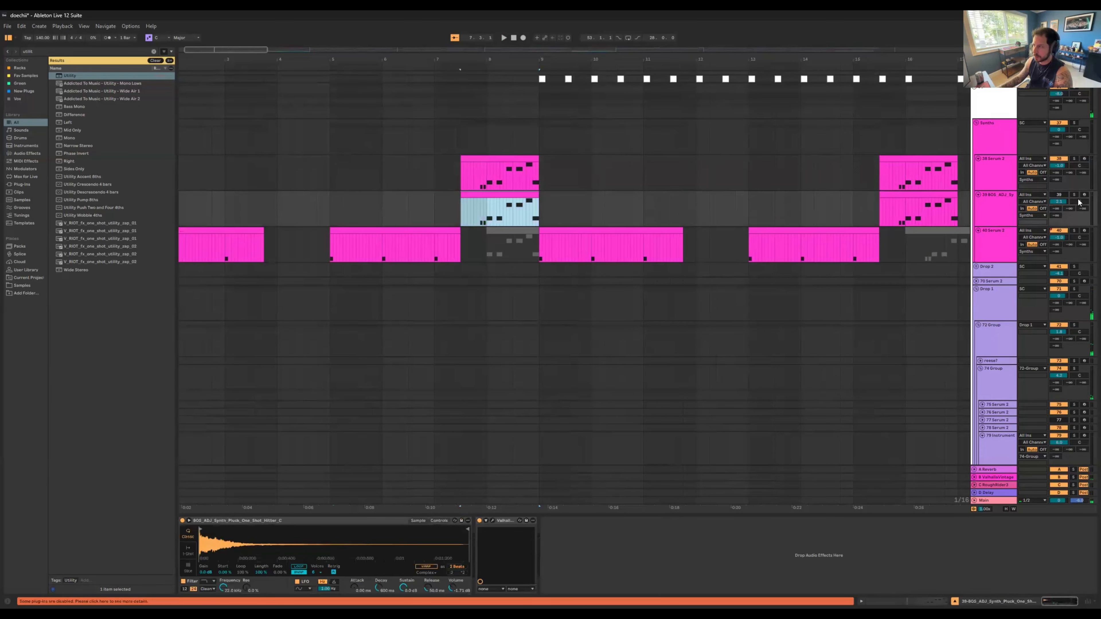
click(1074, 195)
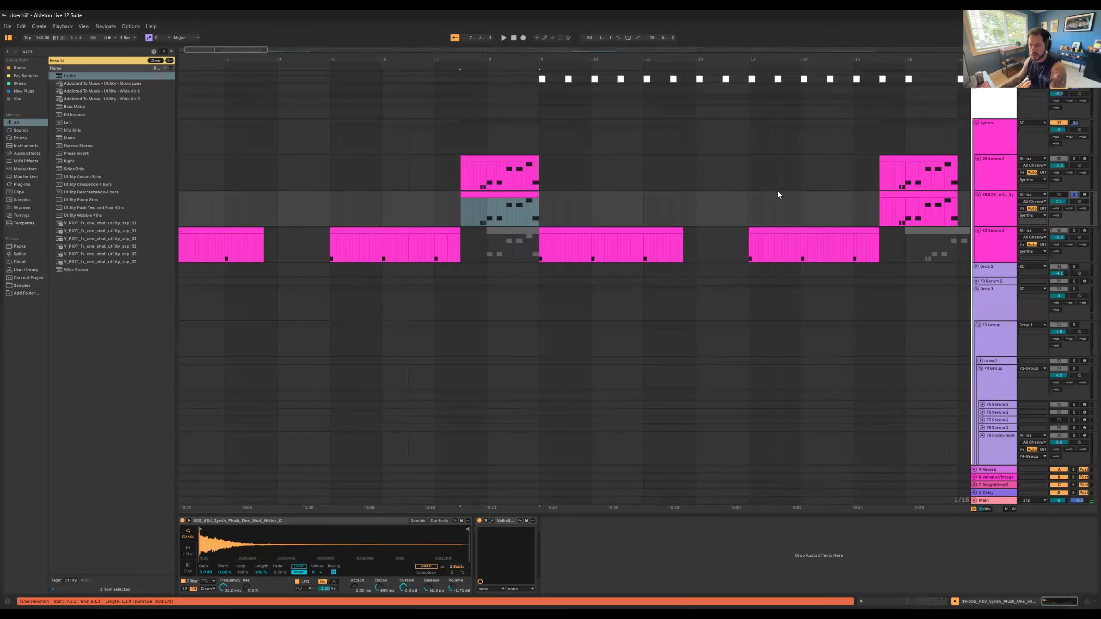
click(505, 191)
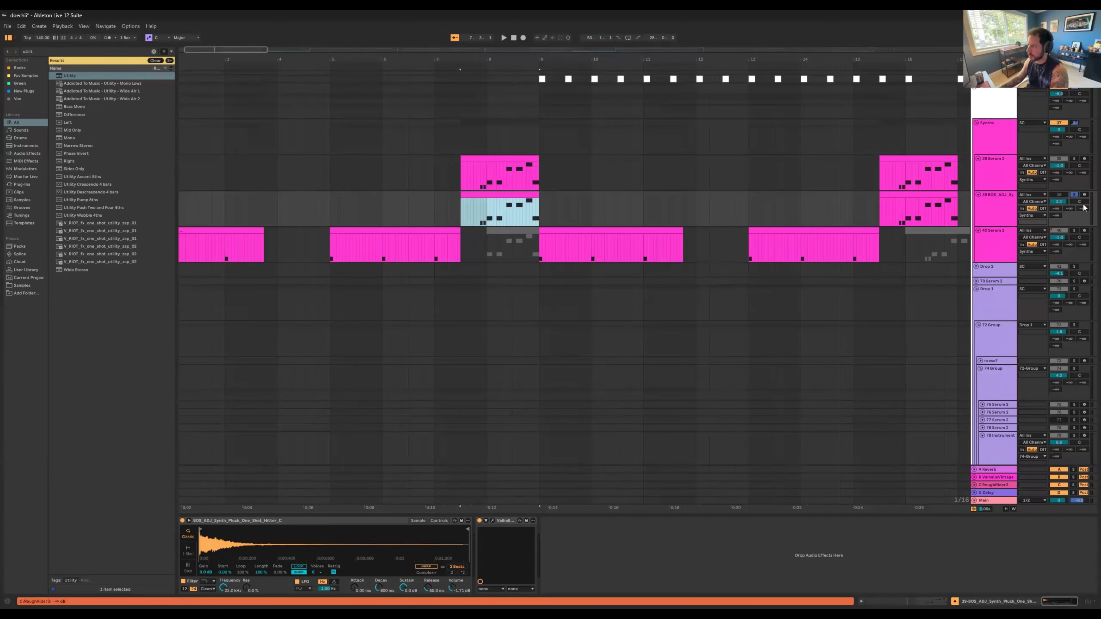
click(1084, 195)
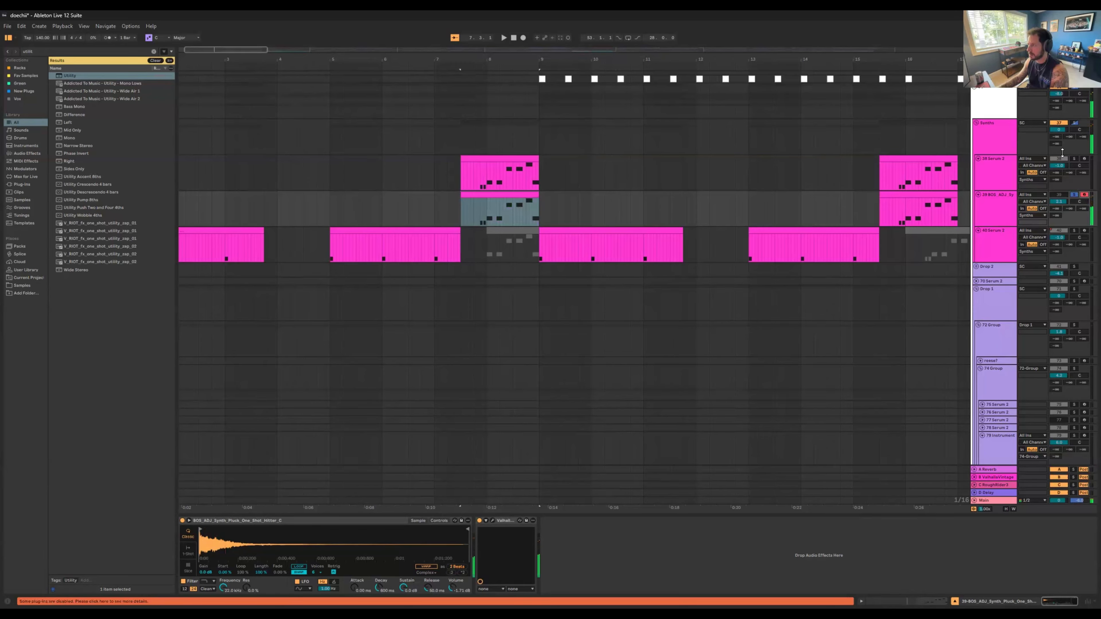
key(z)
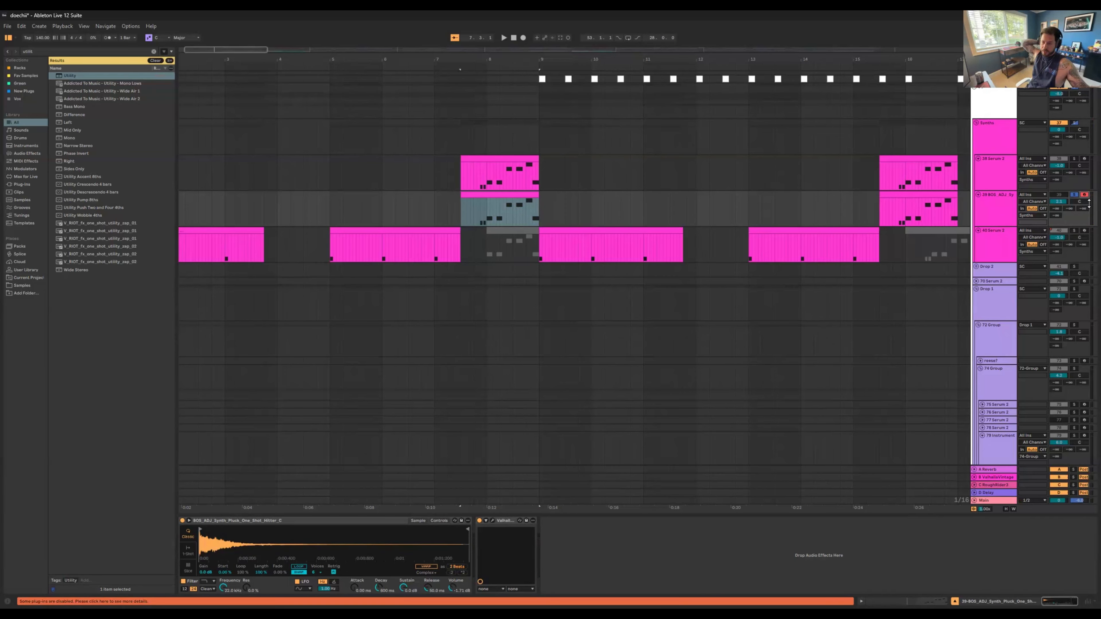
click(287, 522)
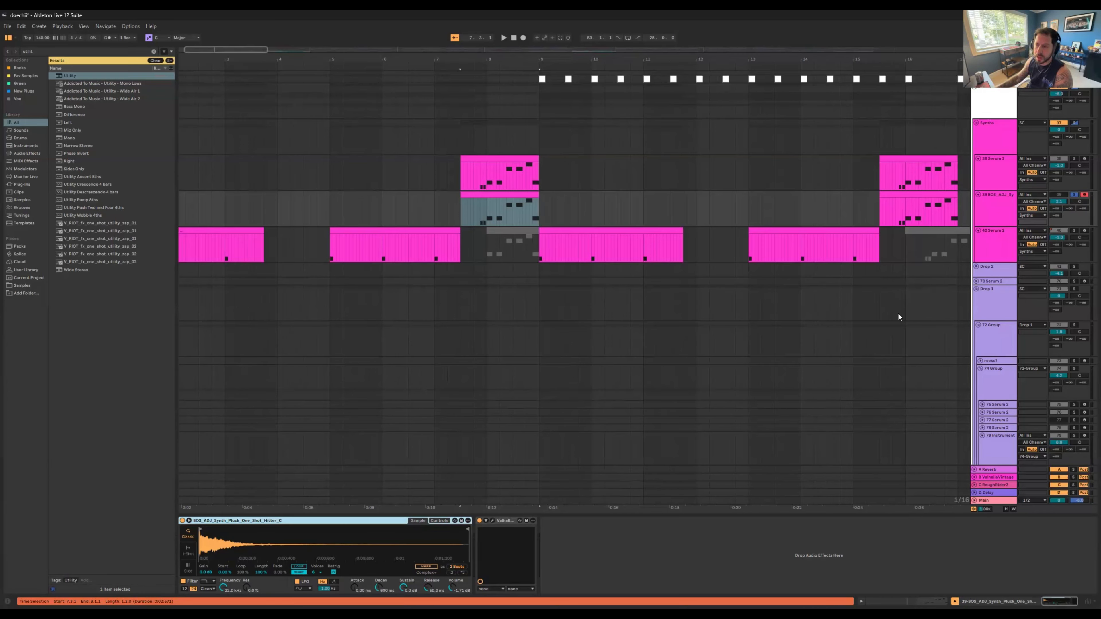
Step: Switch the solo to Serum track 38 and play its clip from bar 7
key(Up)
click(497, 173)
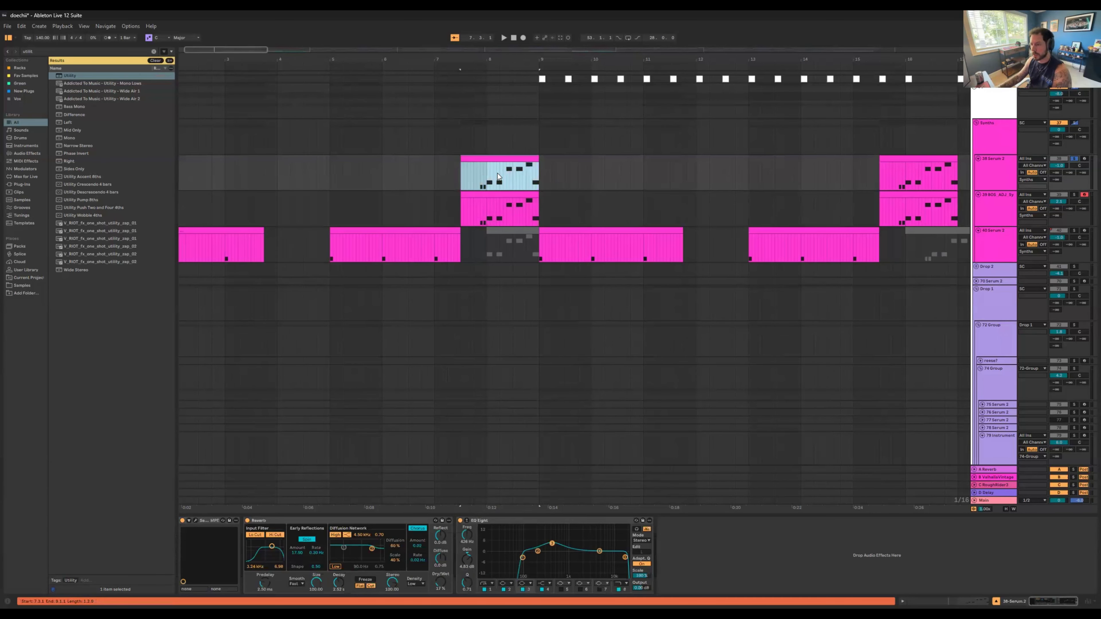
key(space)
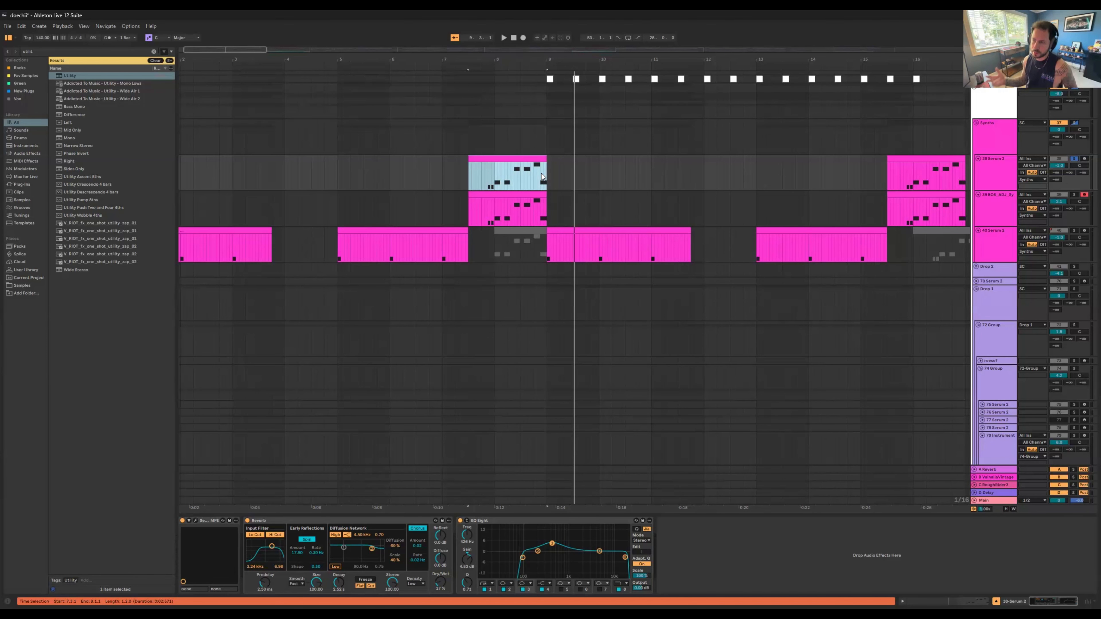
Step: Add pluck track 39 to the solo and play both synth layers together from bar 7
ctrl+click(1072, 196)
click(467, 202)
key(space)
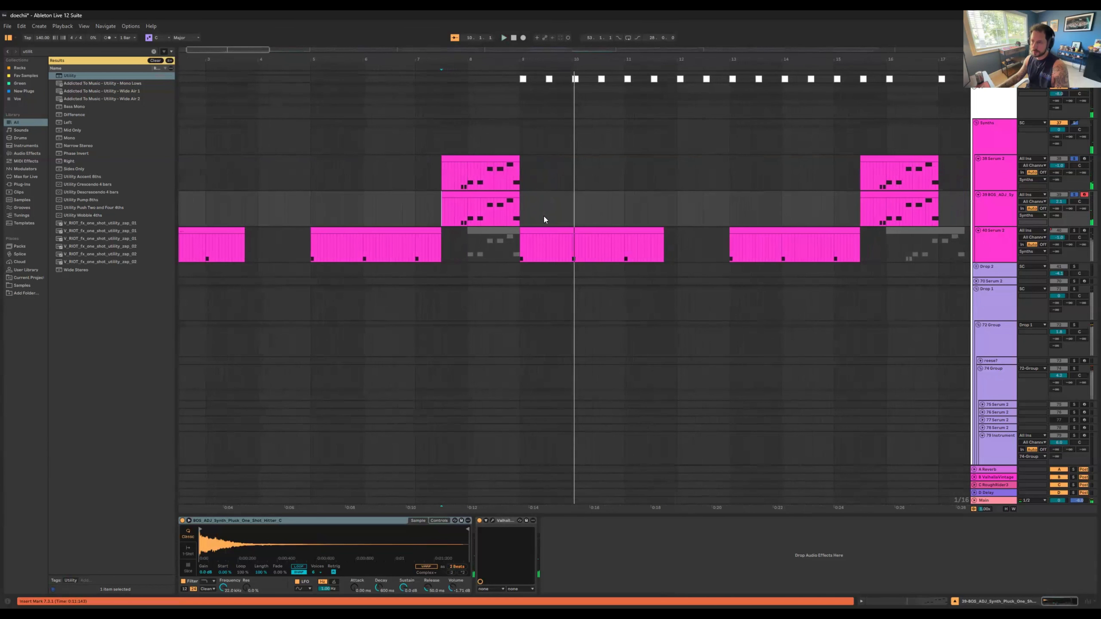
click(483, 194)
Step: Add instrument track 83 to the solo and play the intro from bar 1, adding Serum track 40 to the solo during playback
key(minus)
scroll(717, 307, down, 4)
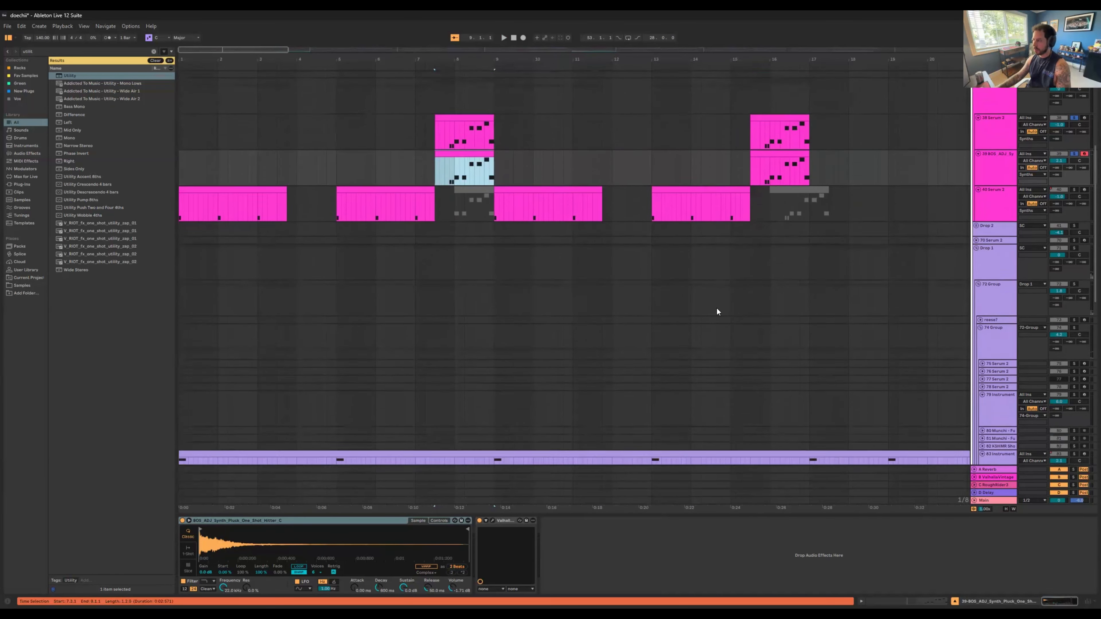
click(1073, 365)
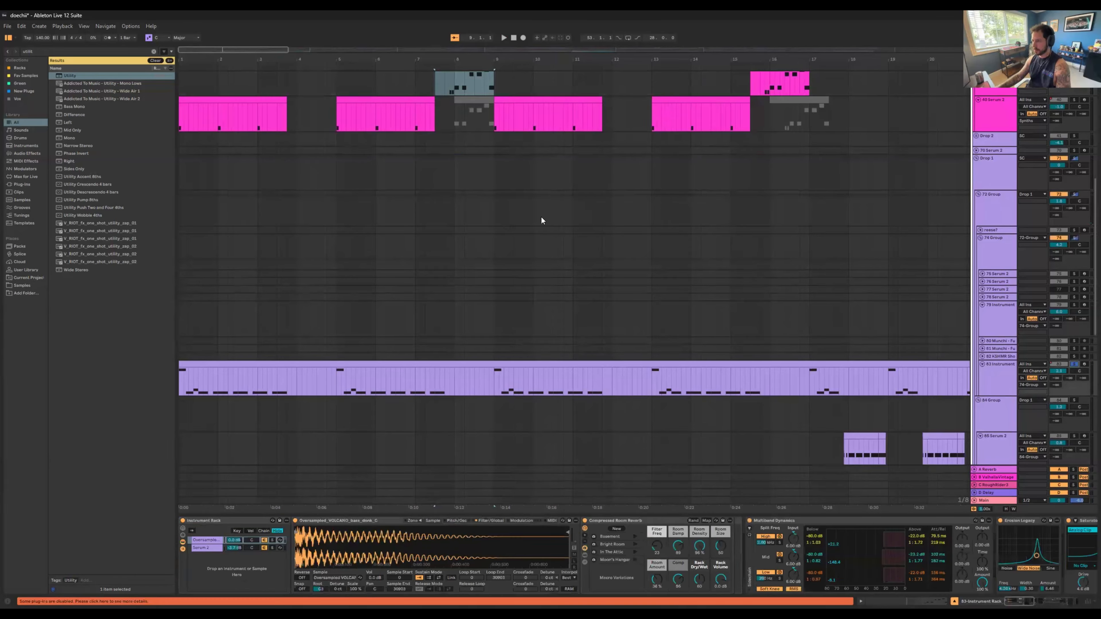
key(space)
key(space)
click(499, 364)
key(space)
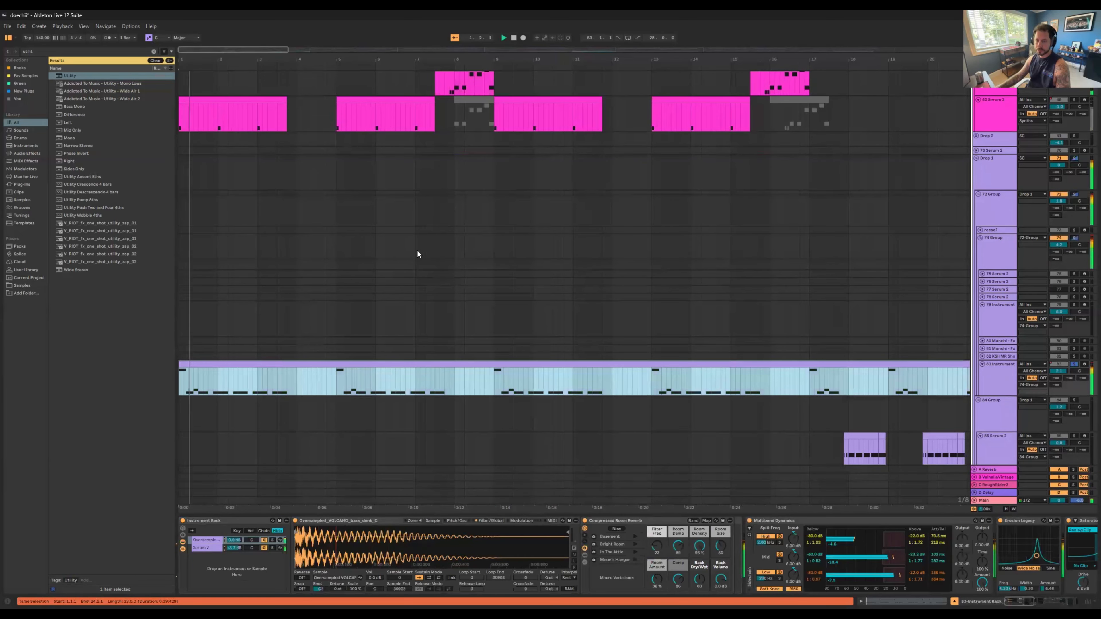
scroll(418, 253, up, 1)
ctrl+click(1074, 133)
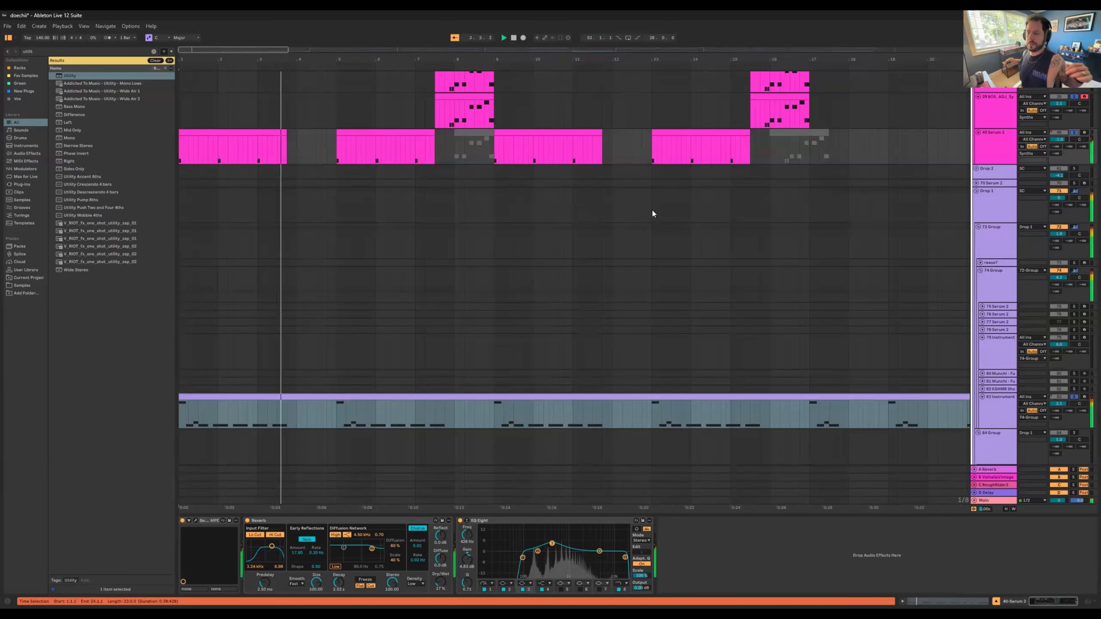
Step: Unfold the Tops group to show its intro loop and atmosphere clips
scroll(636, 212, up, 4)
scroll(636, 209, up, 2)
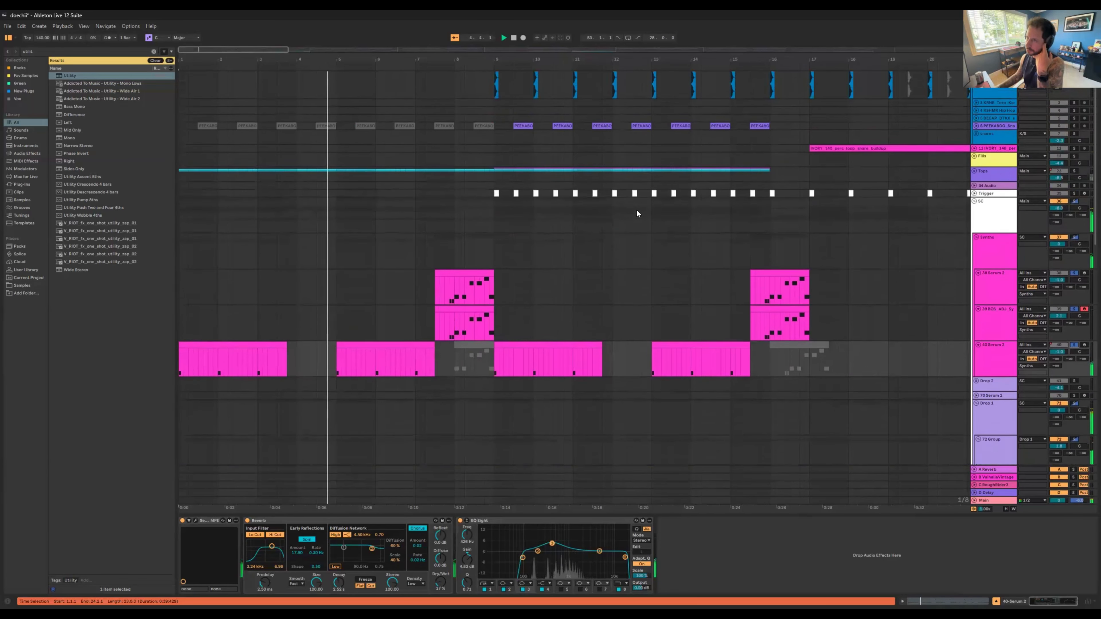
click(974, 173)
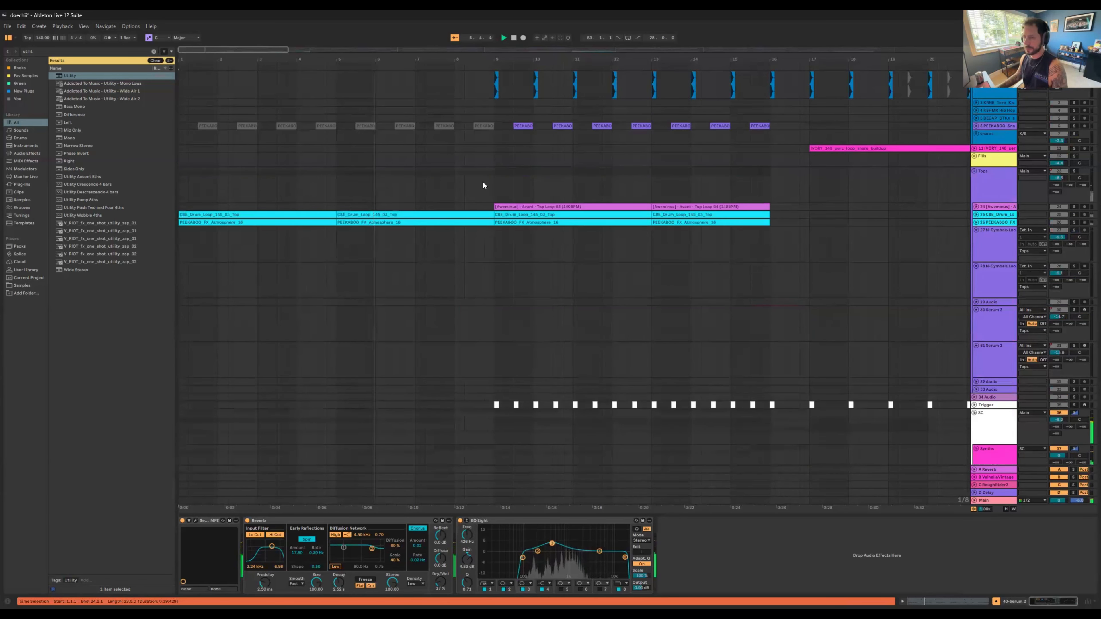
scroll(483, 181, down, 1)
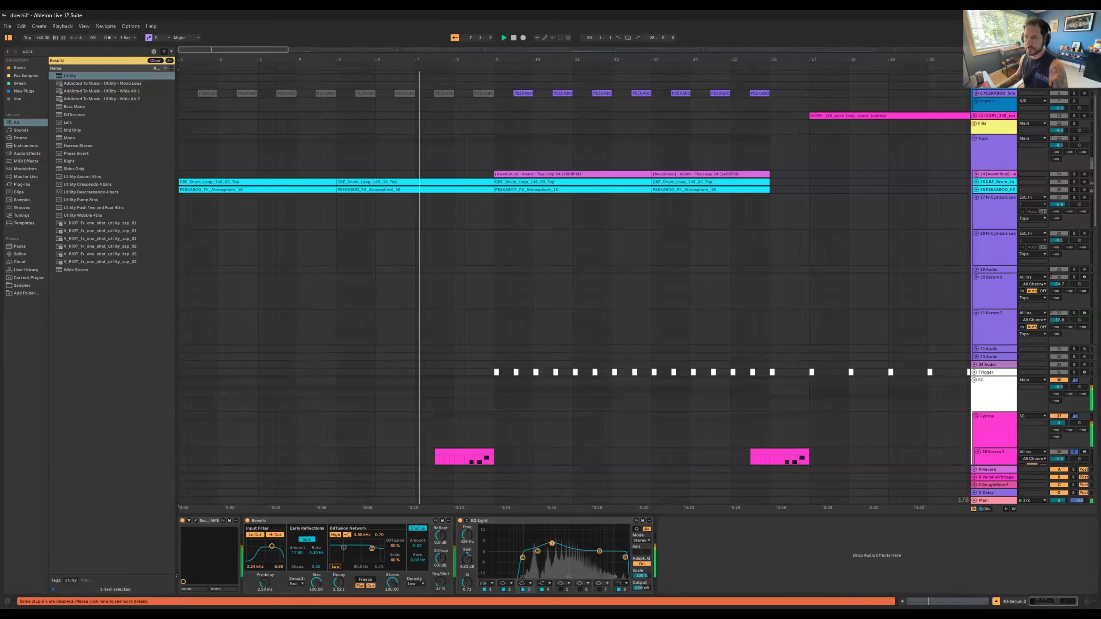
drag(499, 63, 481, 60)
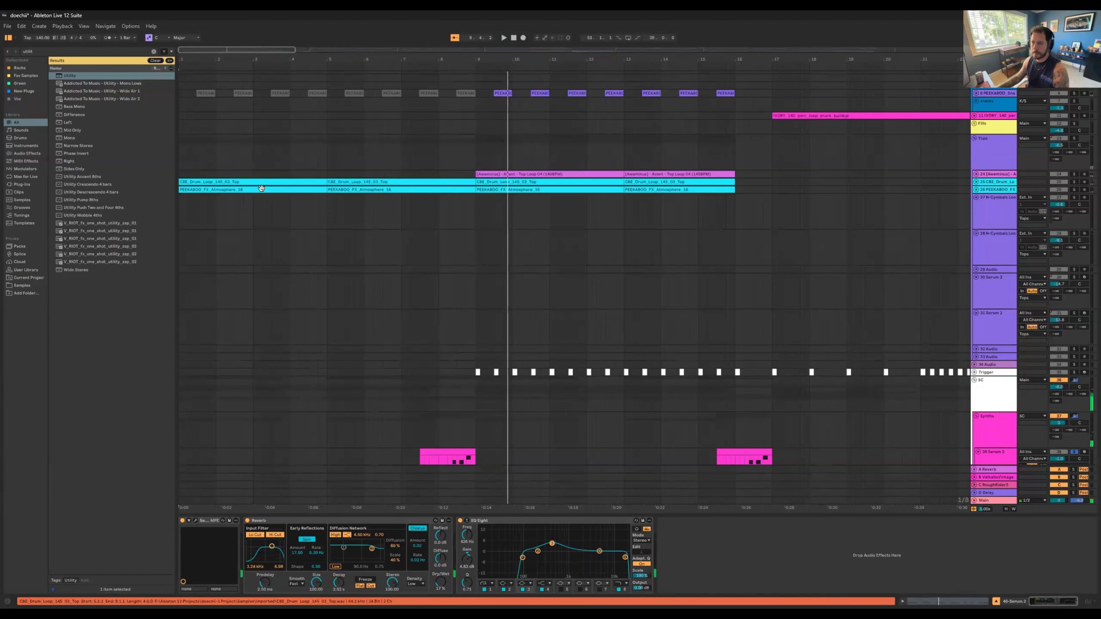
Step: Solo the CBE_Drum_Loop top loop track 25 and play its first clip from bar 1
click(270, 182)
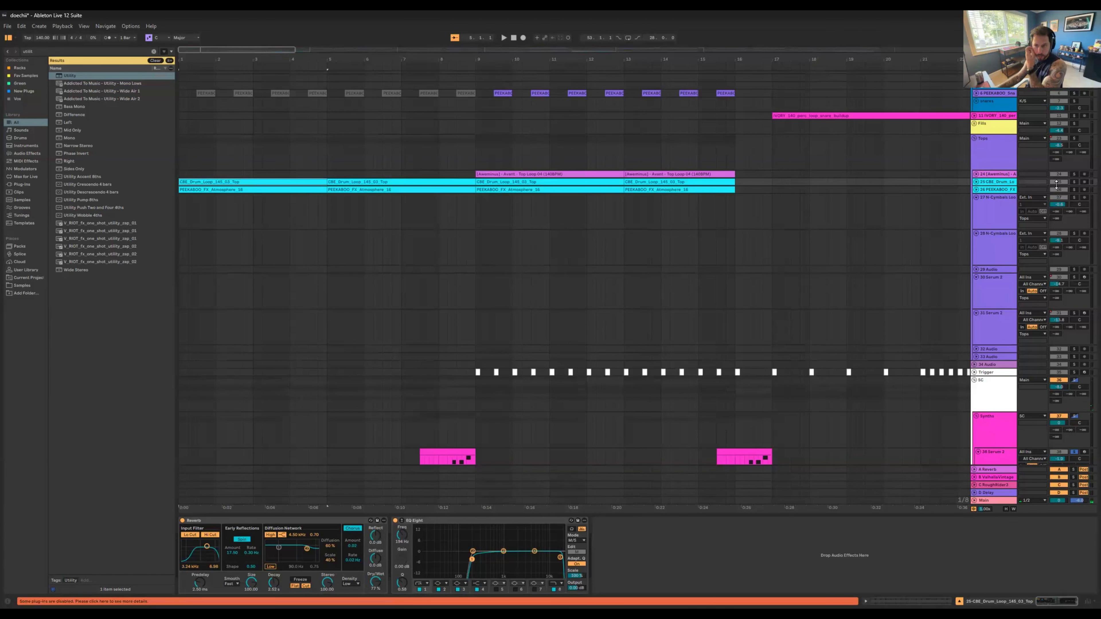
click(1074, 181)
key(space)
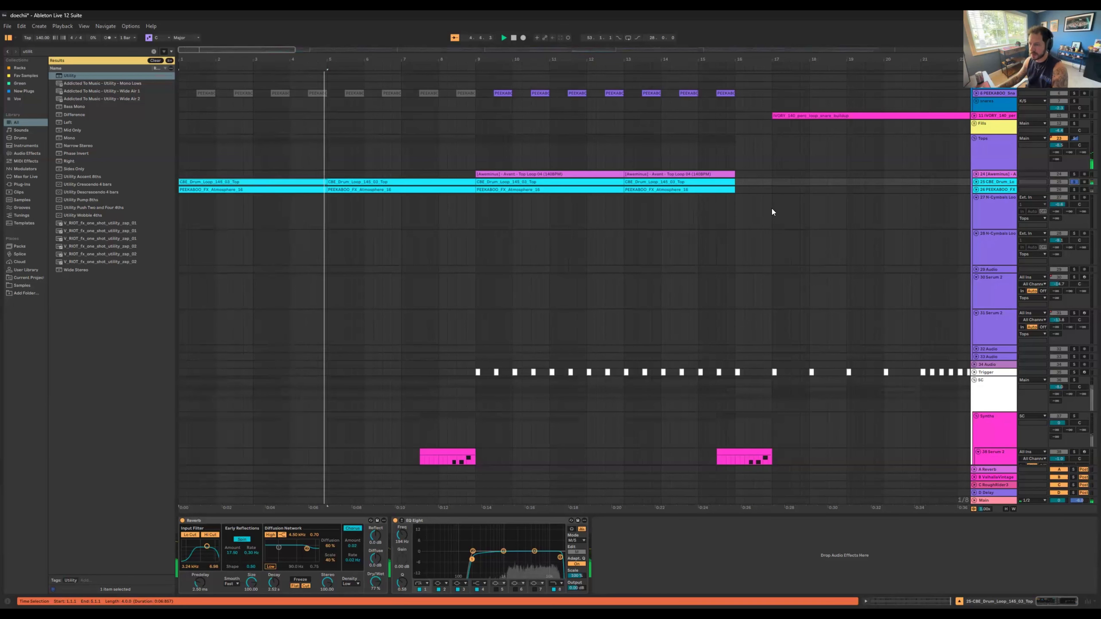
Step: Solo the PEEKABOO_FX_Atmosphere track 26, unfold it and play its first clip from bar 1
click(1074, 190)
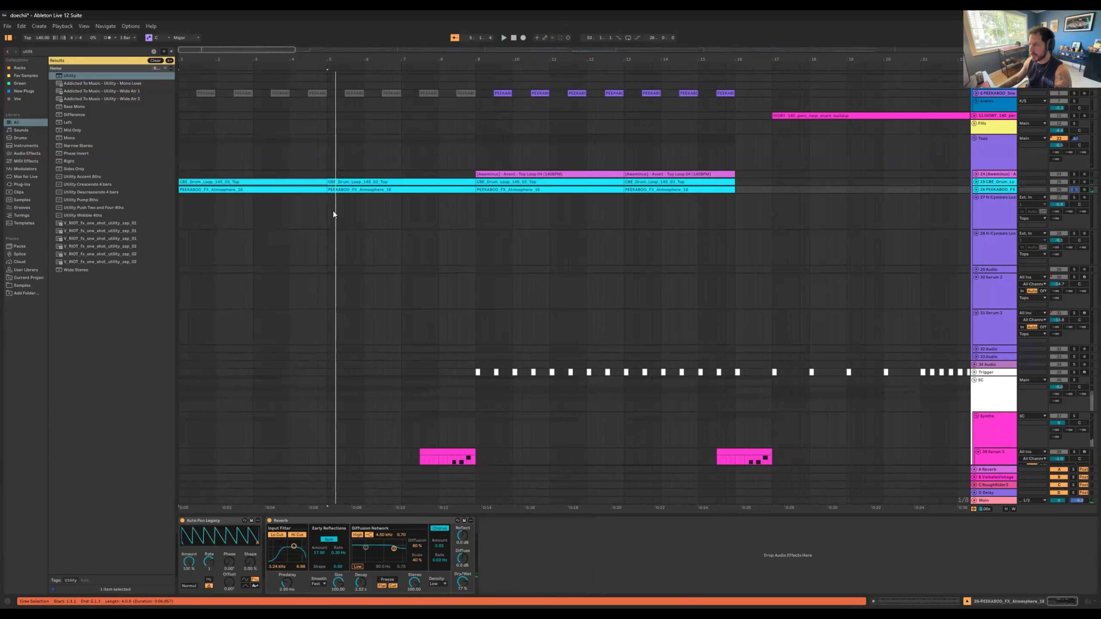
click(314, 189)
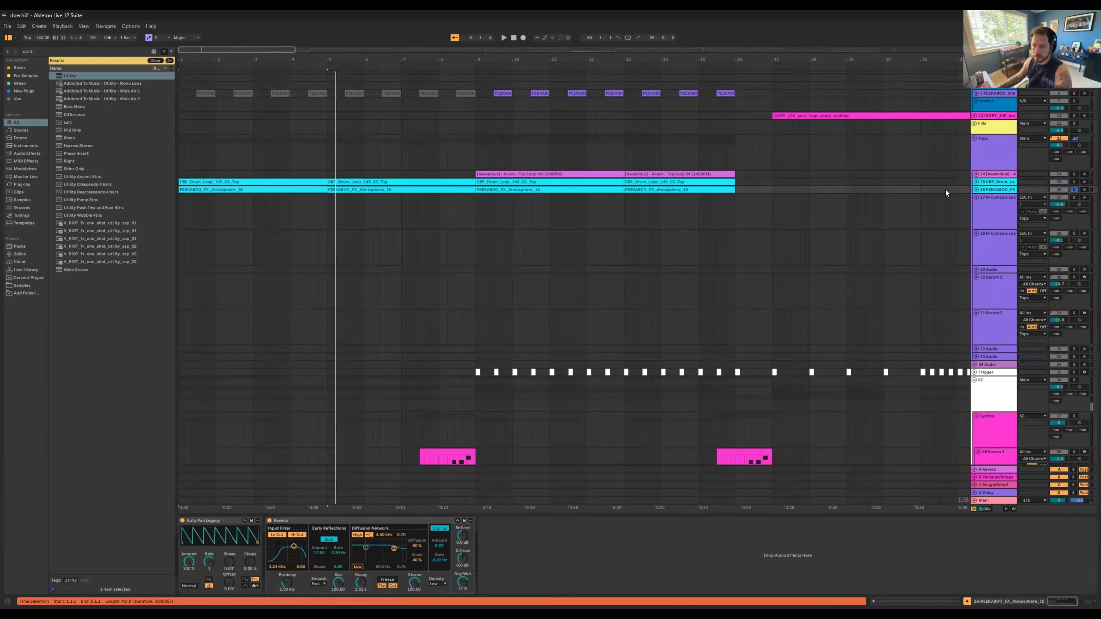
click(975, 190)
key(space)
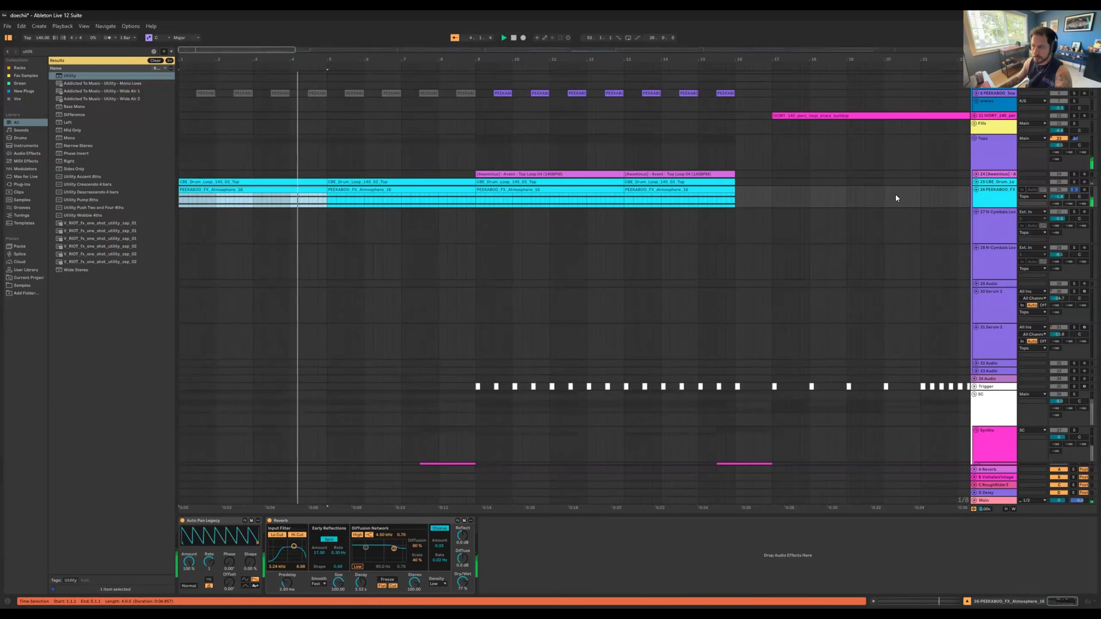
Step: Add the CBE_Drum_Loop top loop track 25 to the solo and play it with the atmosphere from bar 1
click(282, 183)
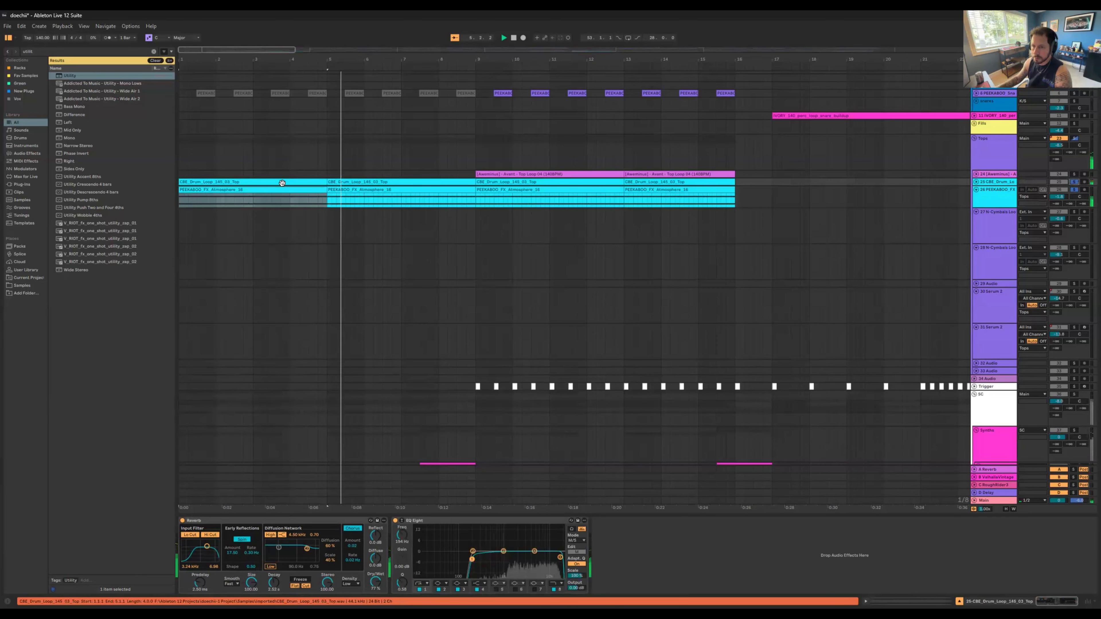
key(space)
key(space)
Step: Add the Synths group and its Serum track 40 to the solo during playback
scroll(592, 223, down, 4)
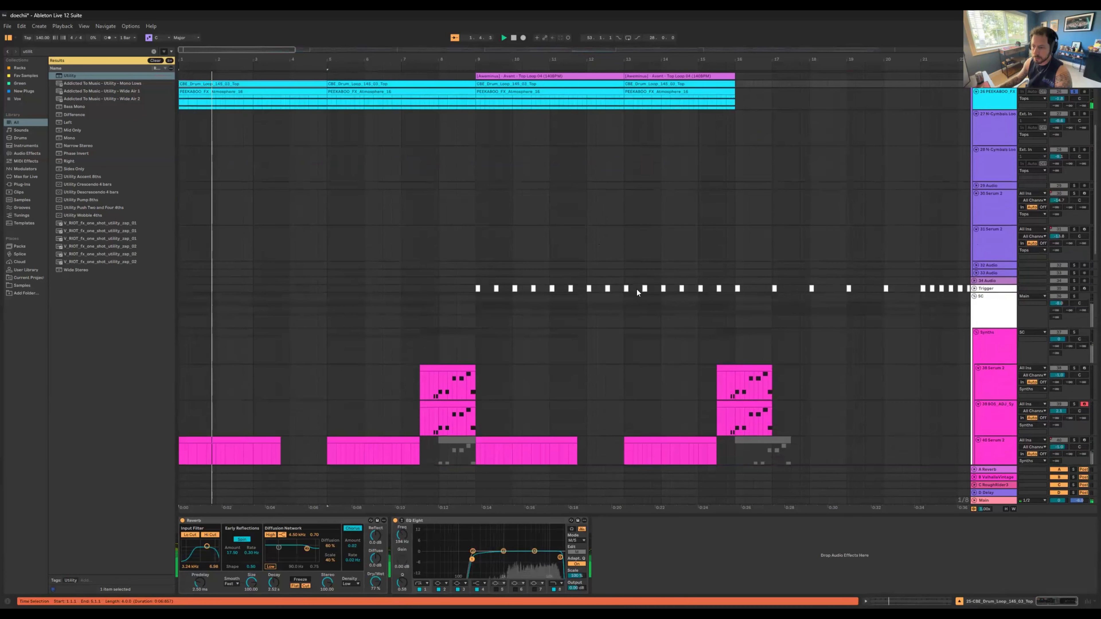
scroll(637, 290, down, 4)
click(1074, 202)
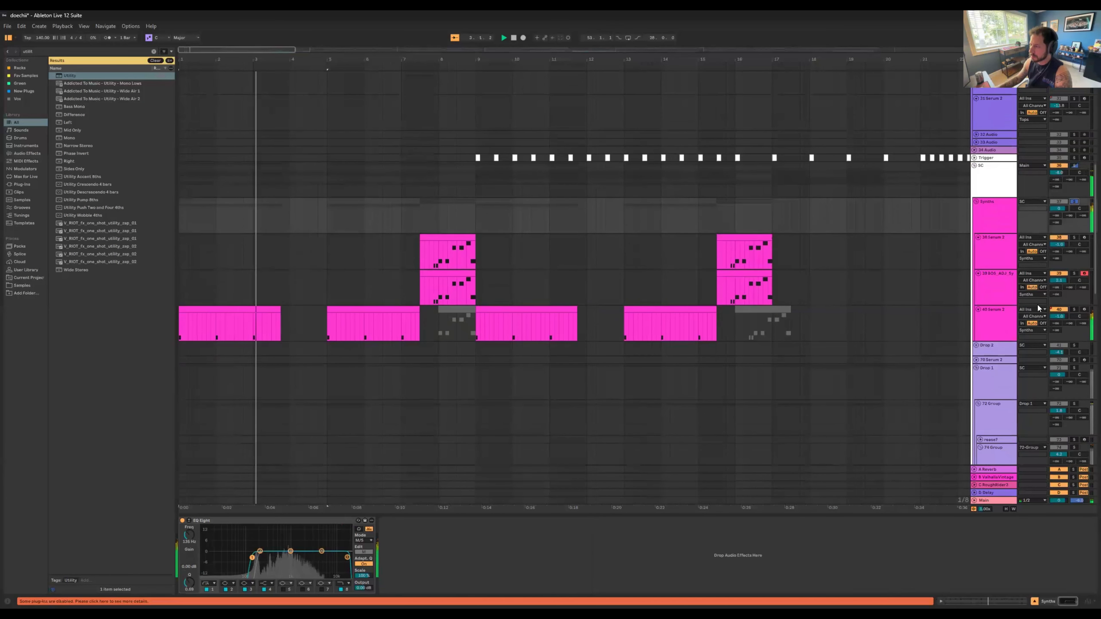
scroll(1007, 315, down, 6)
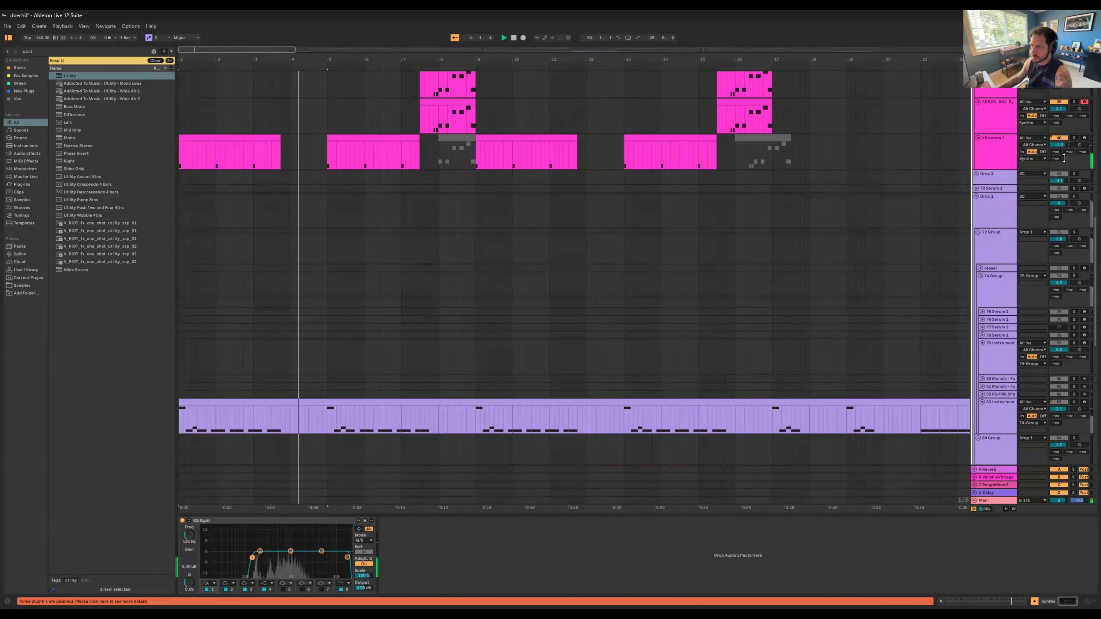
click(1074, 138)
Step: Add instrument track 83 to the solo and play it together with the synth, top loop and atmosphere layers
scroll(941, 338, down, 1)
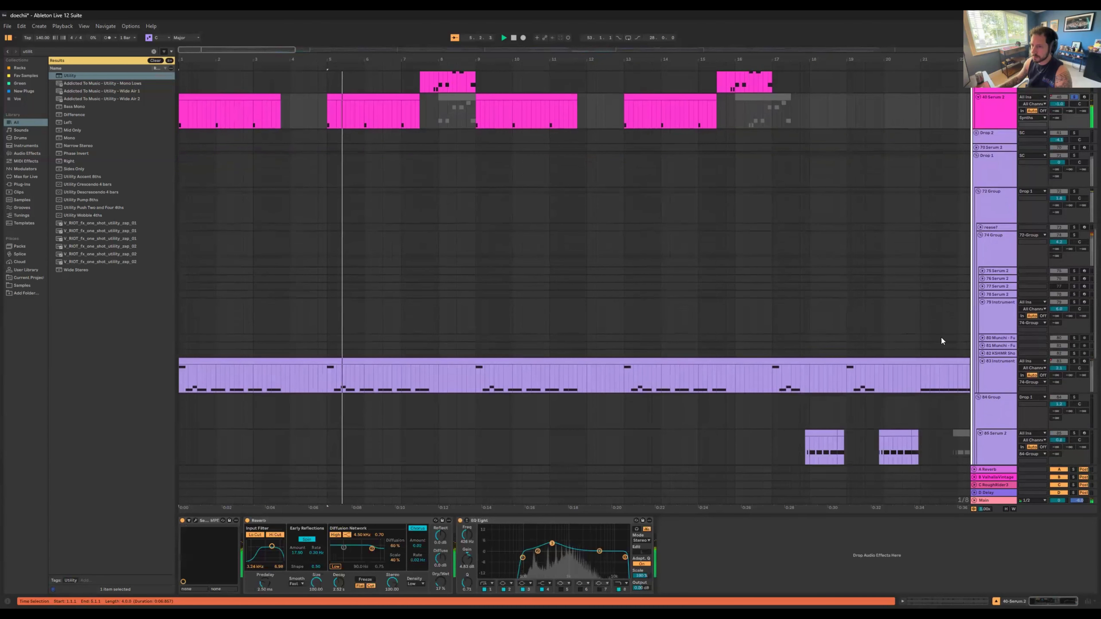
click(1074, 361)
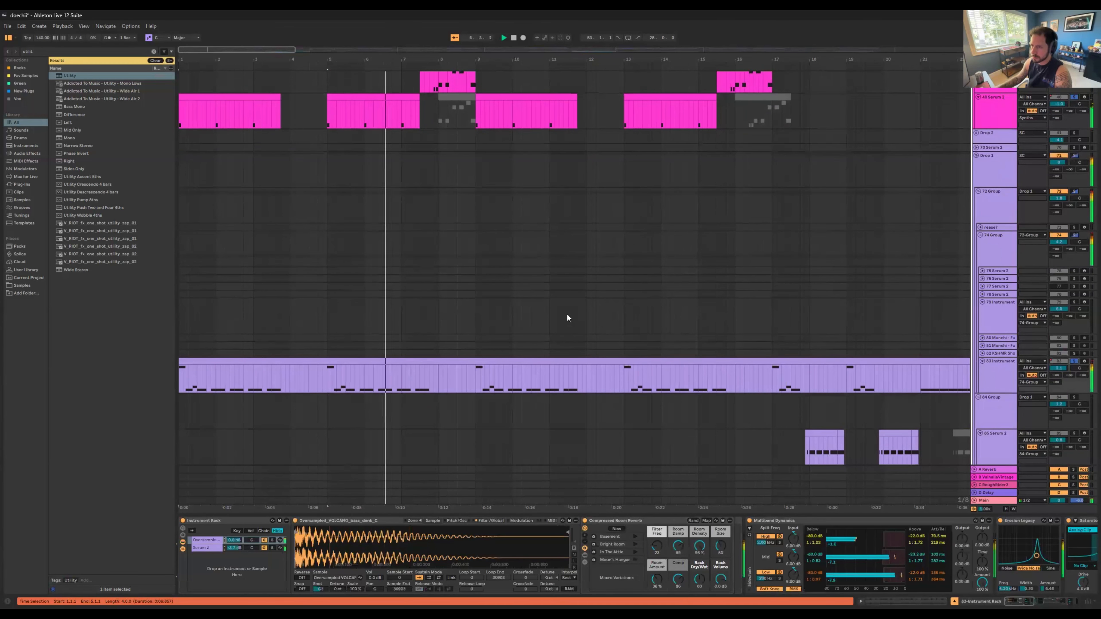
scroll(546, 292, up, 2)
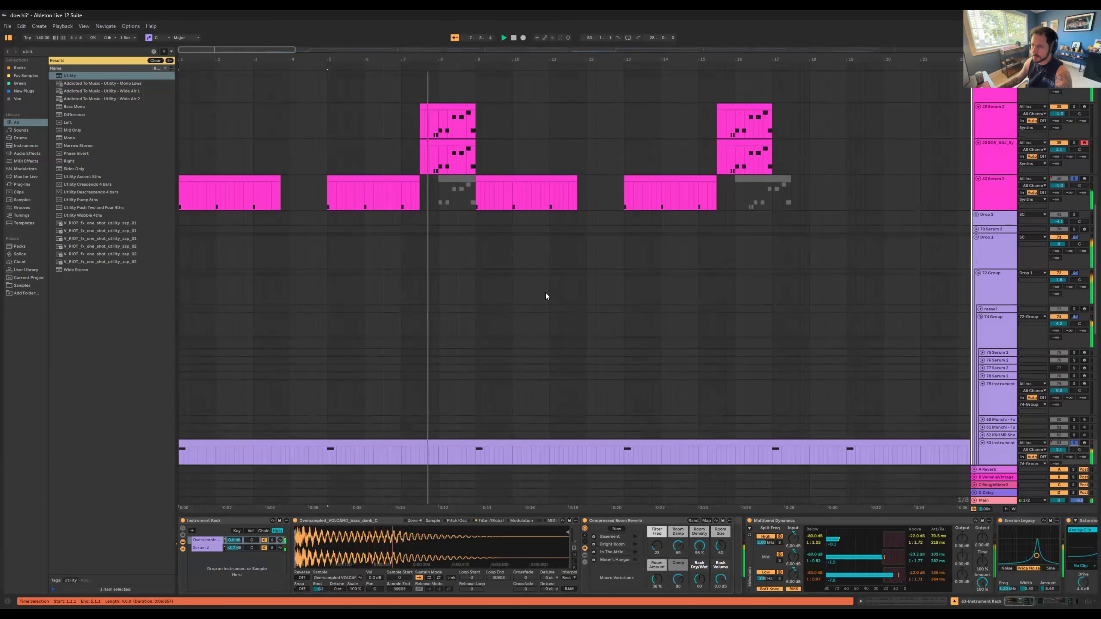
scroll(546, 292, up, 6)
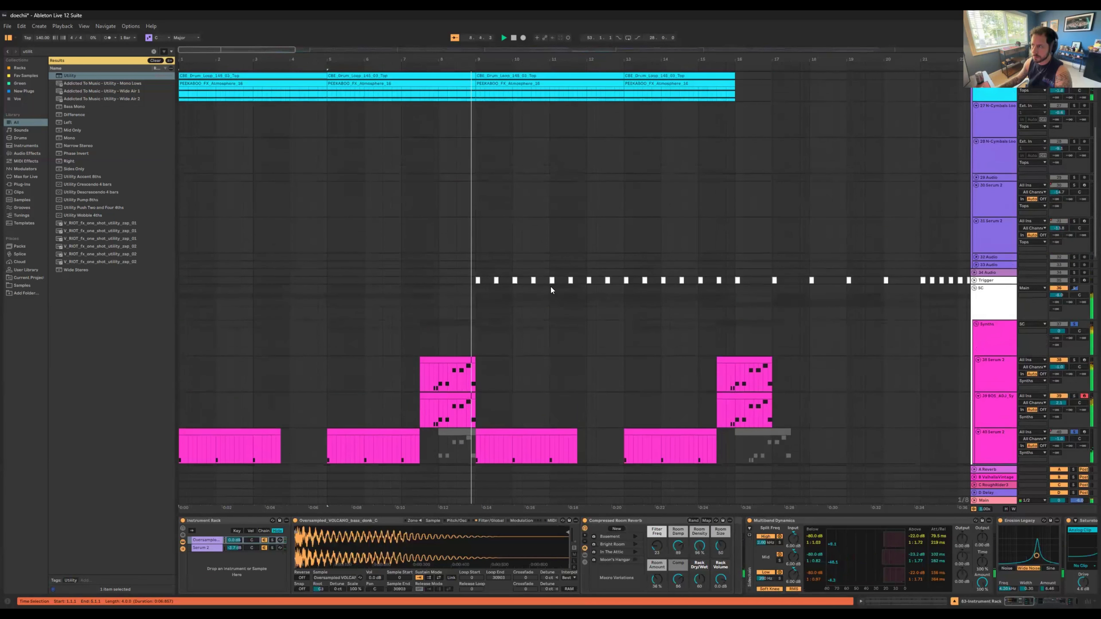
scroll(552, 287, up, 2)
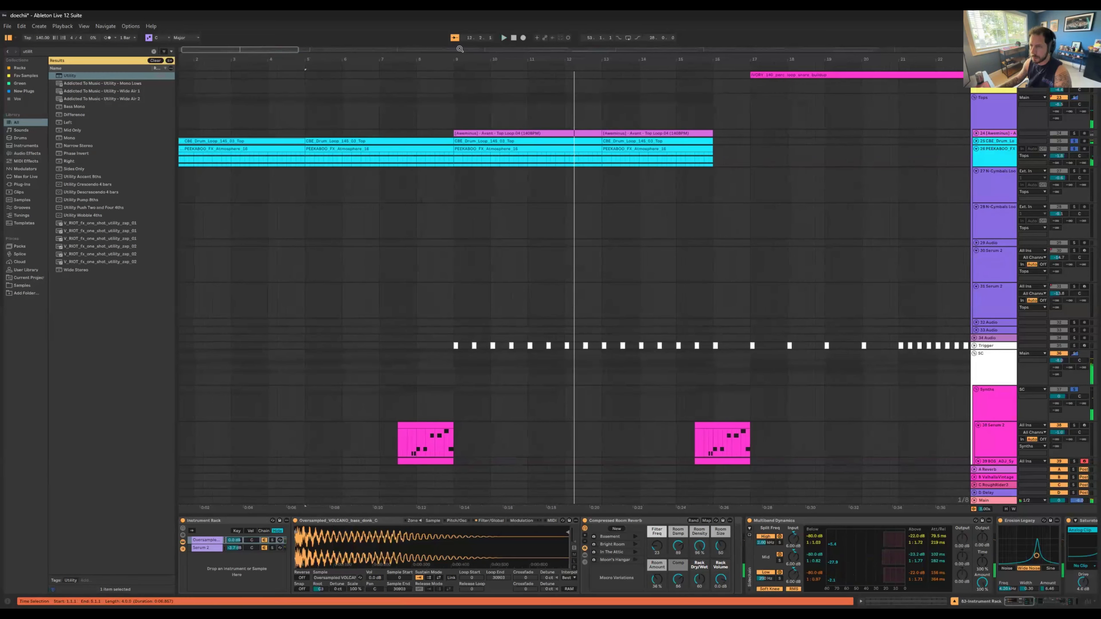
Step: Turn off playback follow, select the atmosphere clip at bar 9 and clear all track solos
click(455, 38)
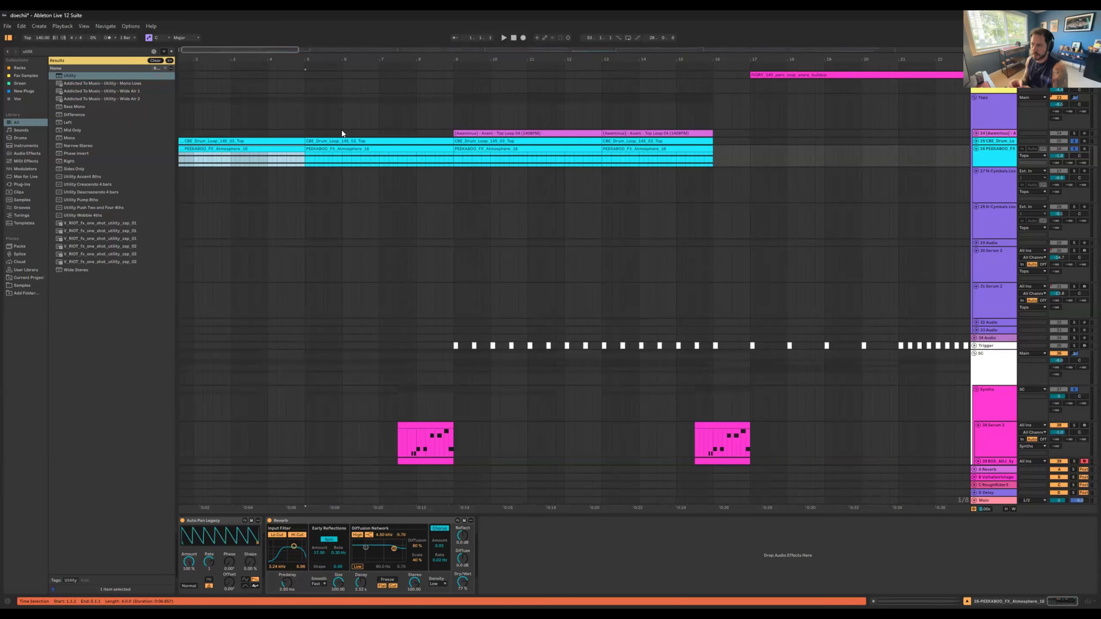
click(550, 149)
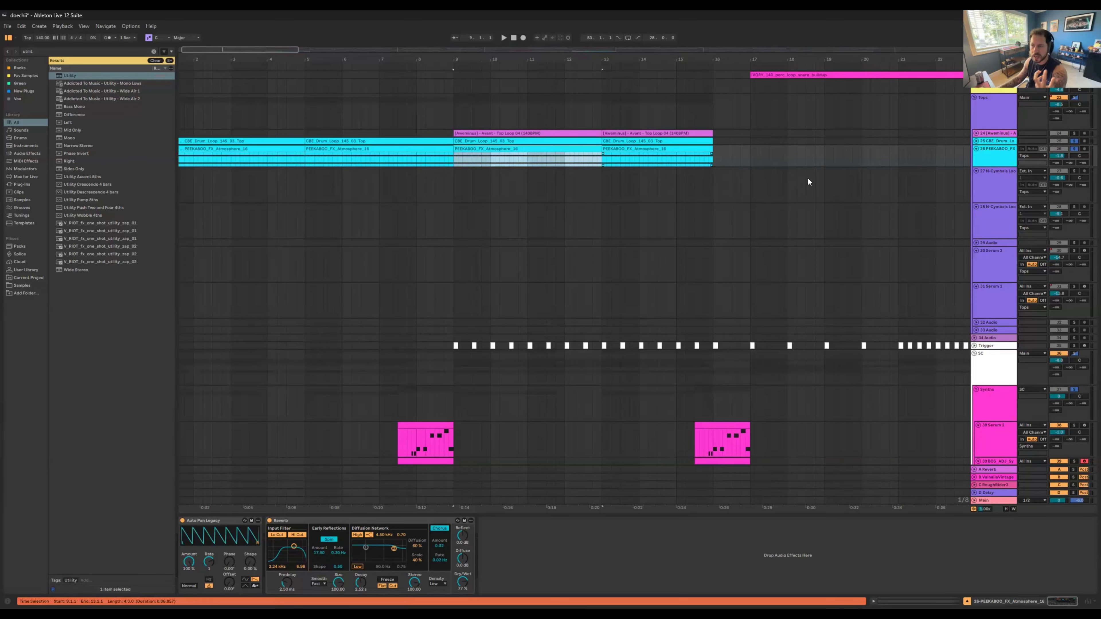
click(1073, 149)
click(1073, 149)
Step: Fold the Synths group together with the Drop groups below it
scroll(739, 240, down, 6)
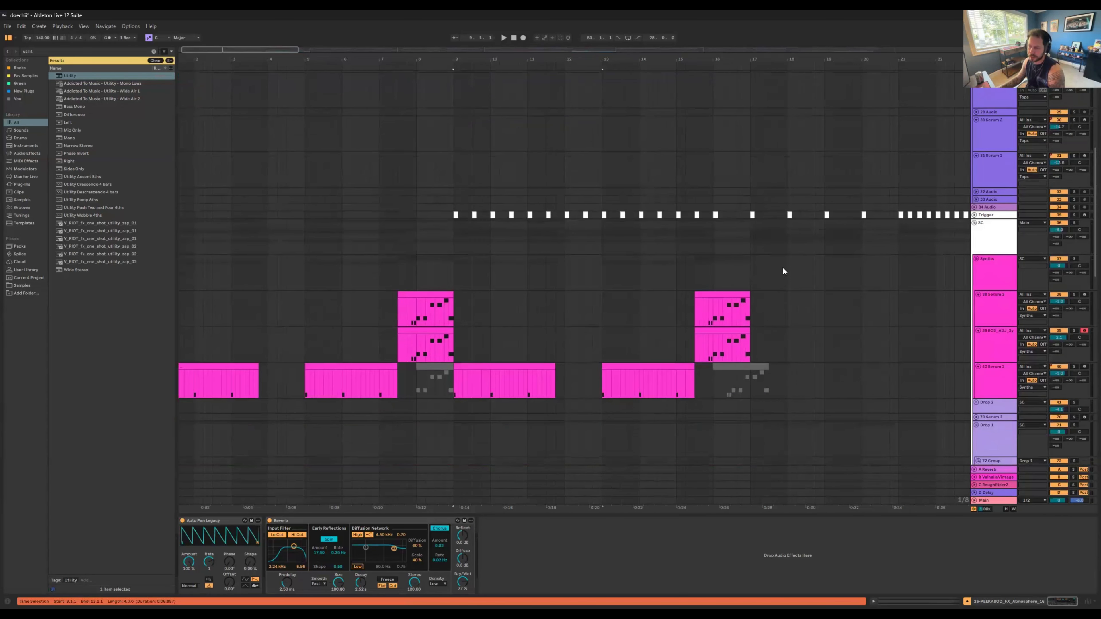
scroll(783, 268, down, 2)
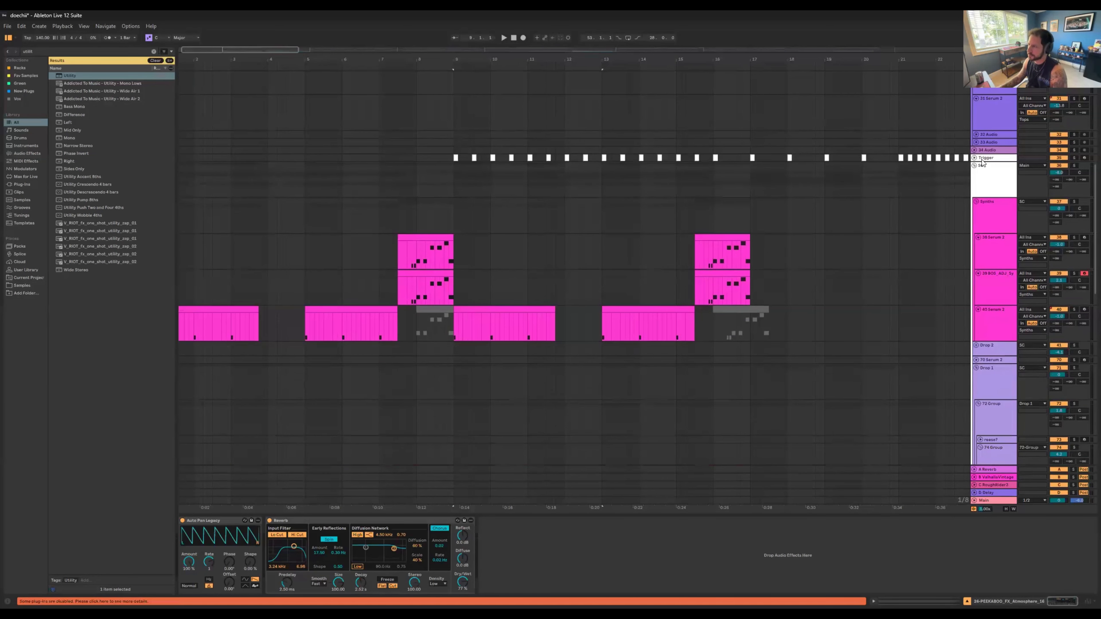
alt+click(976, 202)
scroll(574, 278, down, 6)
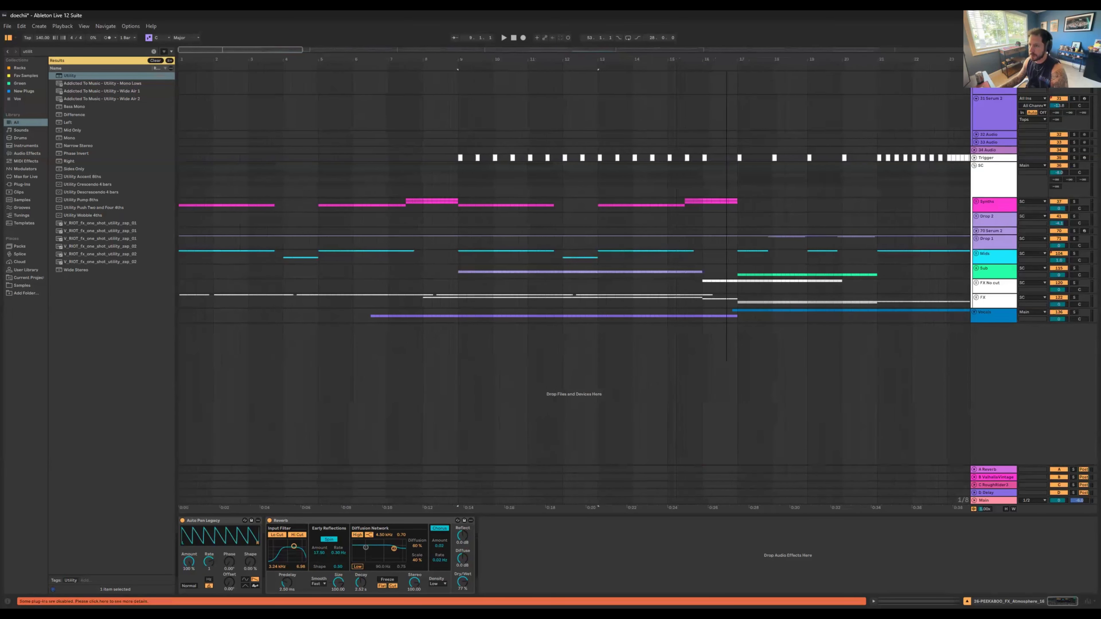
Step: Unfold the Drop 1 group and show its clips between the drop marker and marker 2
scroll(444, 92, down, 2)
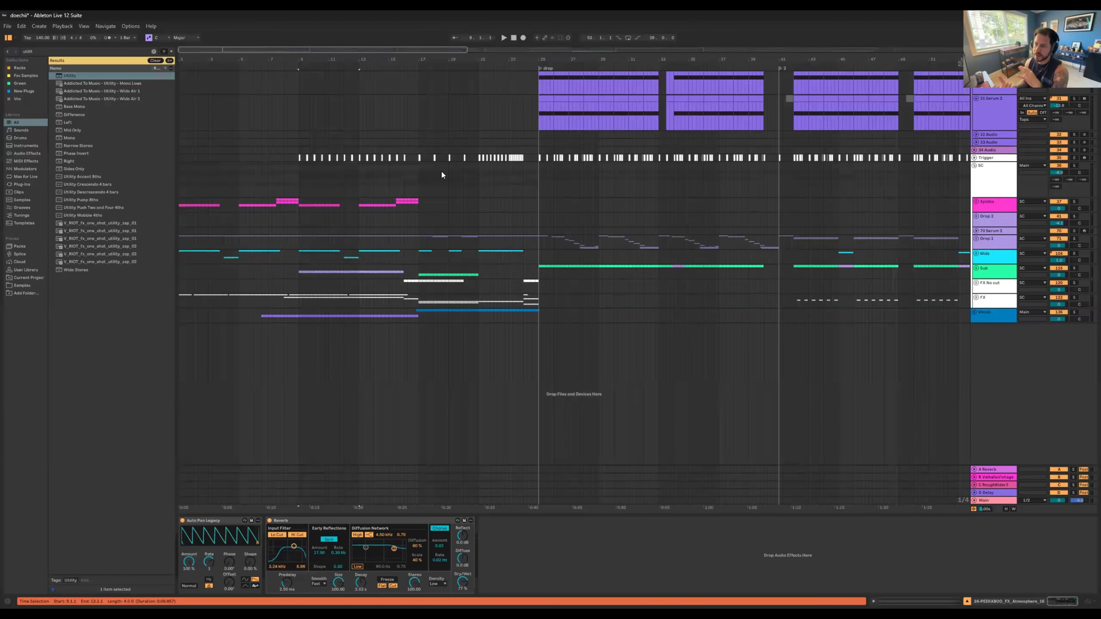
click(979, 241)
click(976, 239)
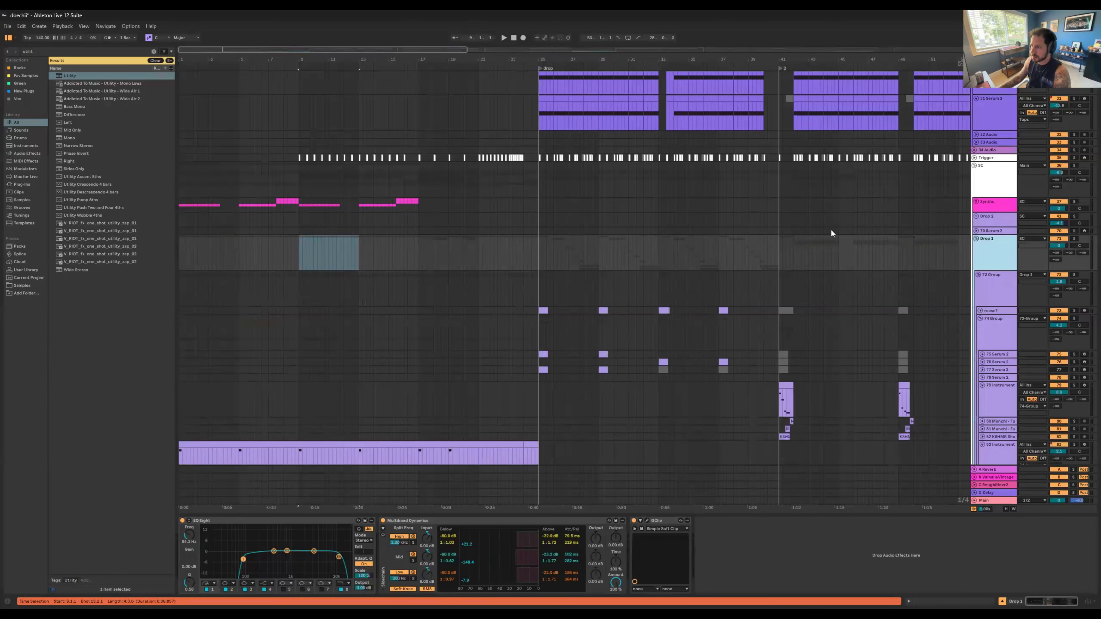
scroll(831, 229, down, 1)
drag(784, 58, 781, 143)
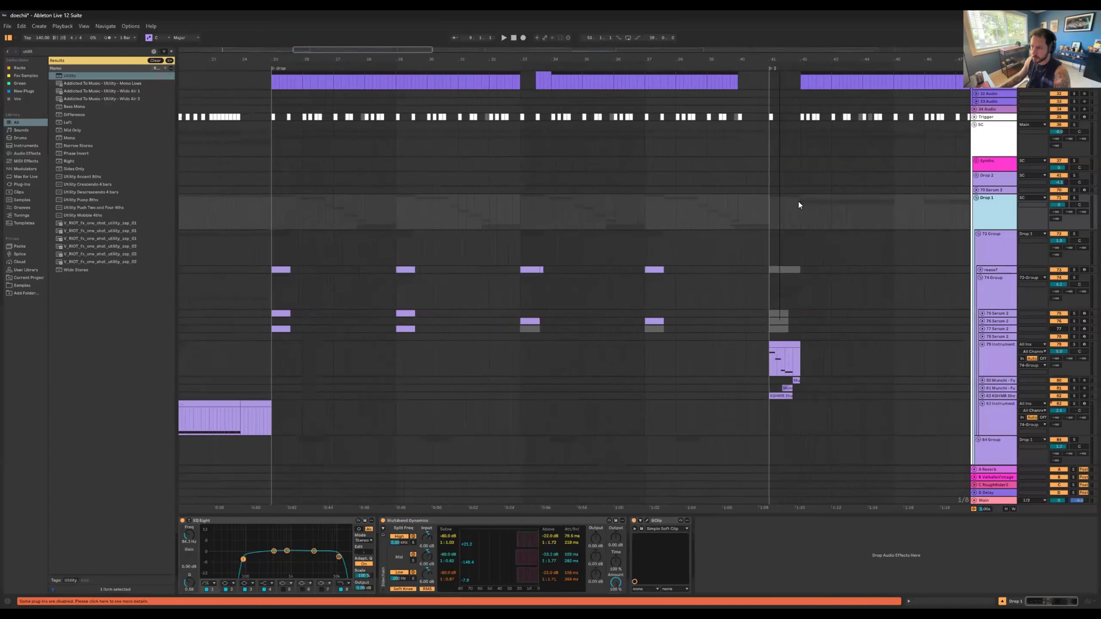
scroll(790, 213, down, 6)
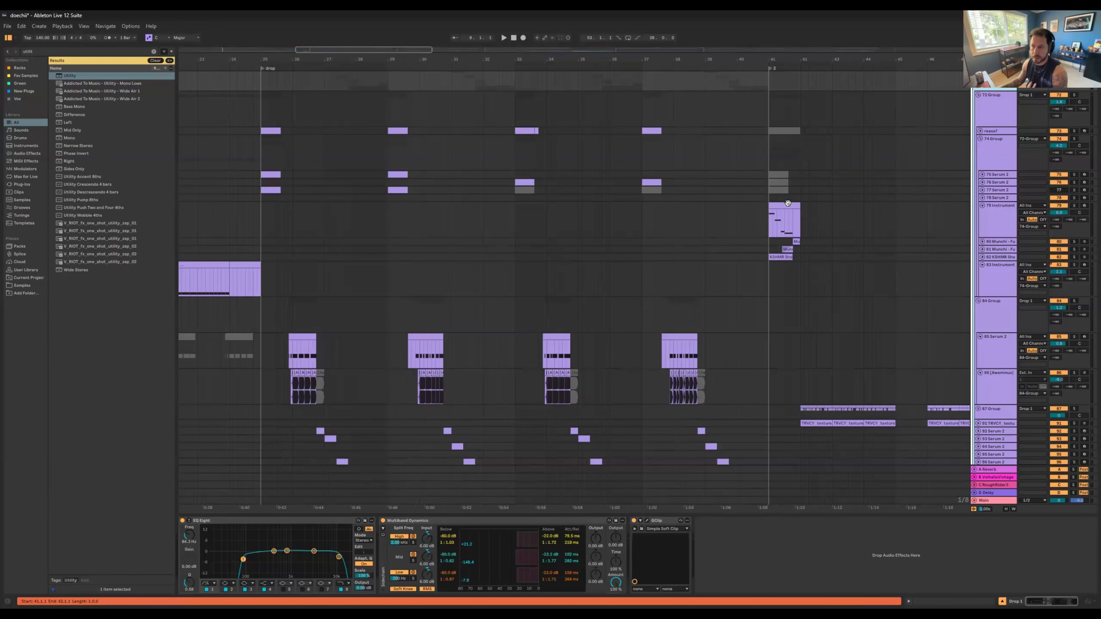
Step: Select the 74 Group inside Drop 1 and show the device chain of its Serum track 76
click(995, 147)
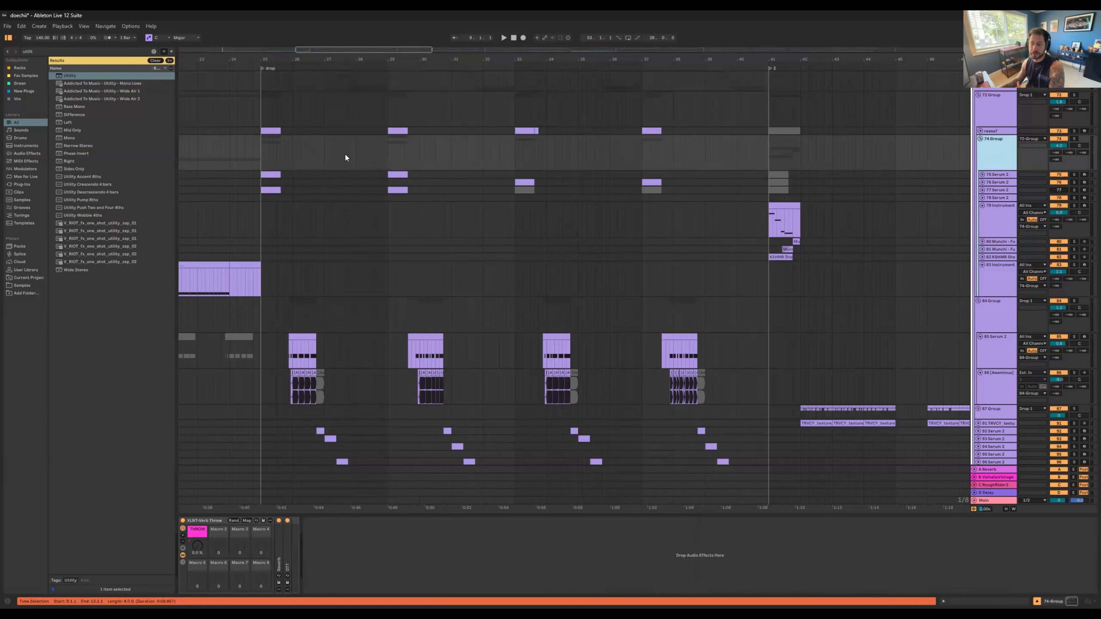
drag(257, 58, 300, 58)
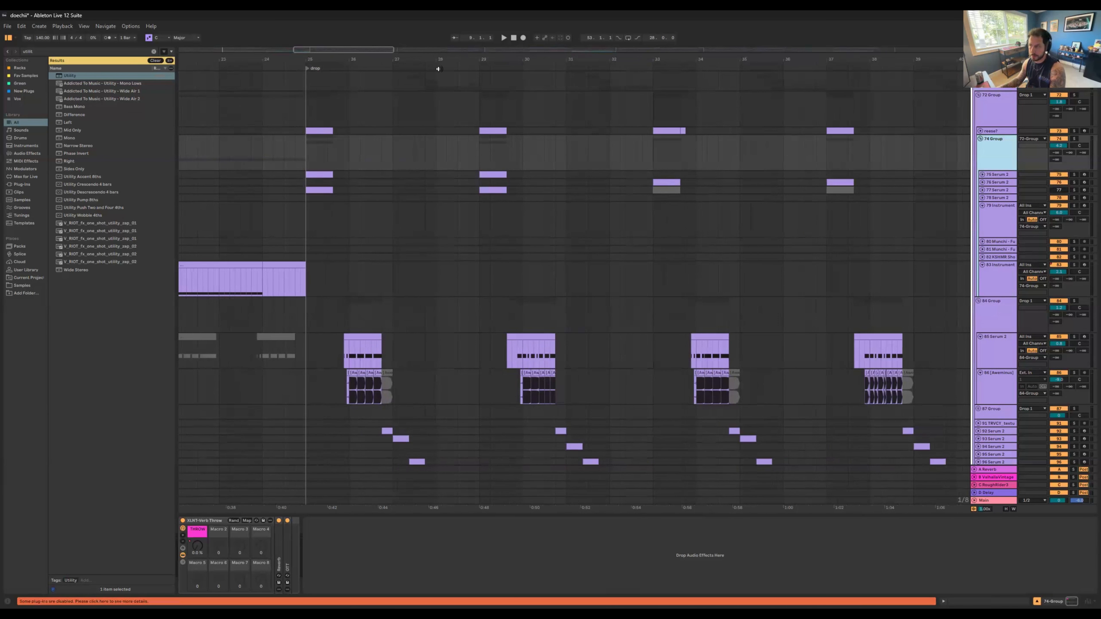
click(996, 183)
click(998, 164)
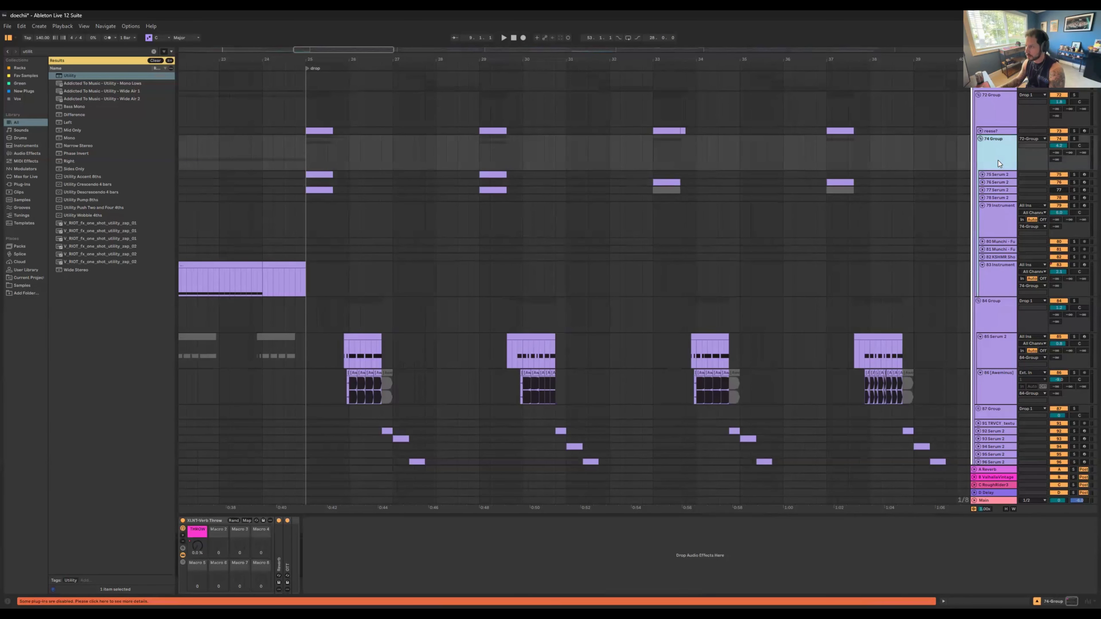
click(995, 183)
Step: Solo the Drop 1 group and play it from the drop marker at bar 25
scroll(984, 151, up, 3)
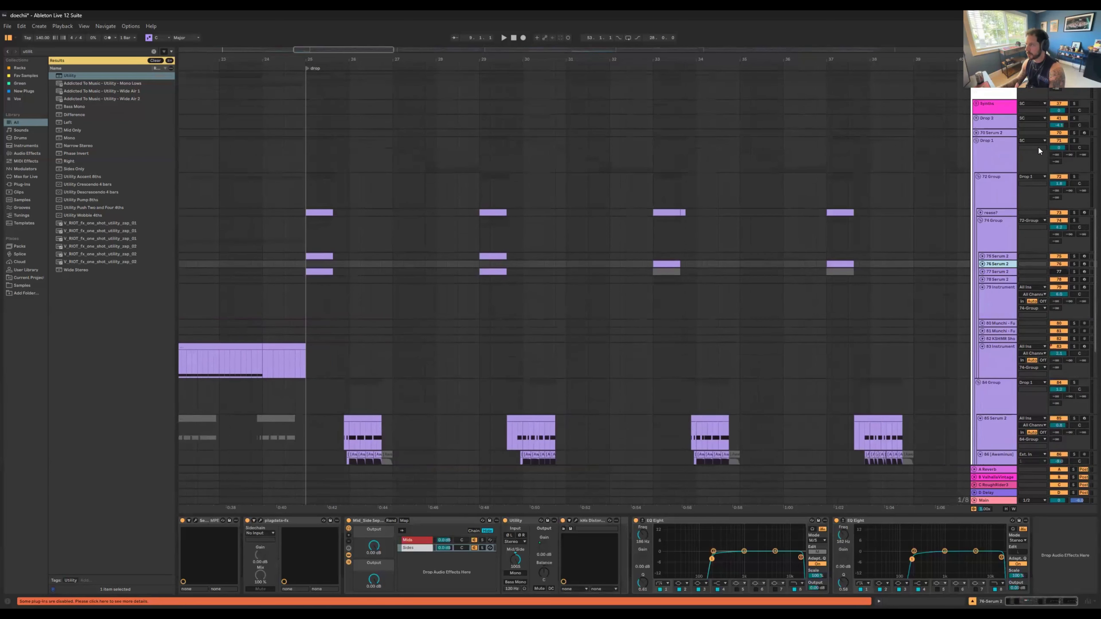
click(342, 162)
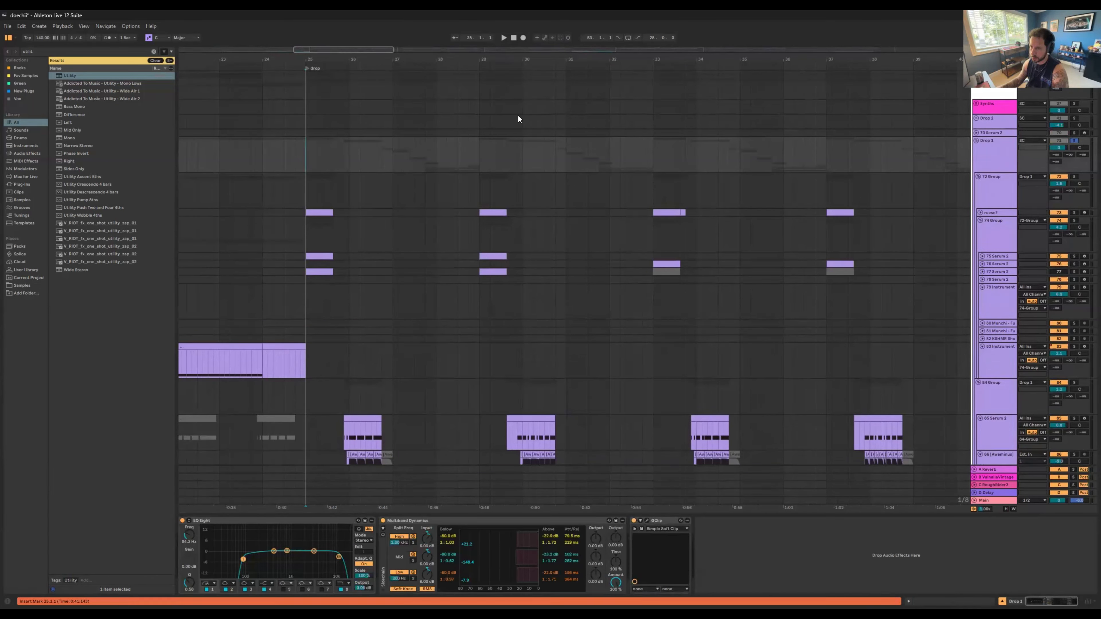
key(space)
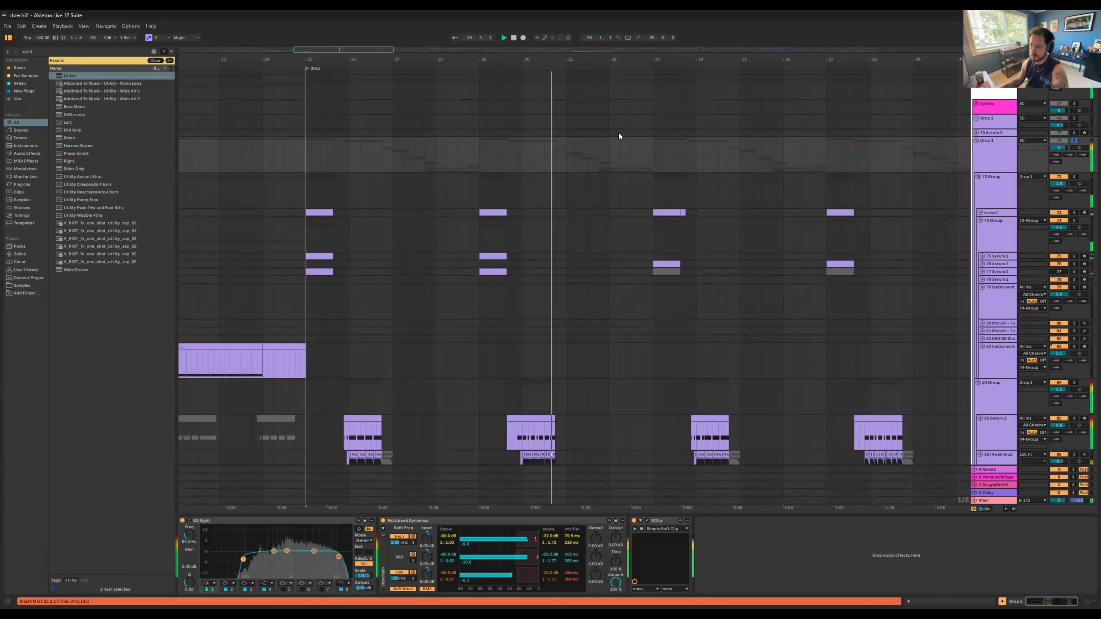
scroll(646, 237, down, 2)
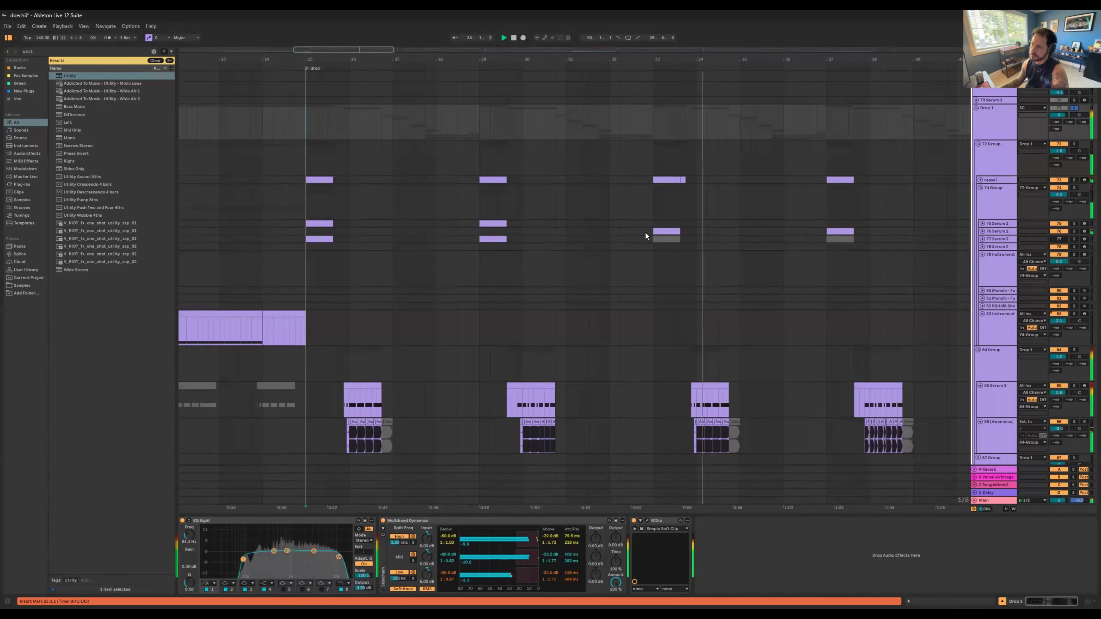
key(space)
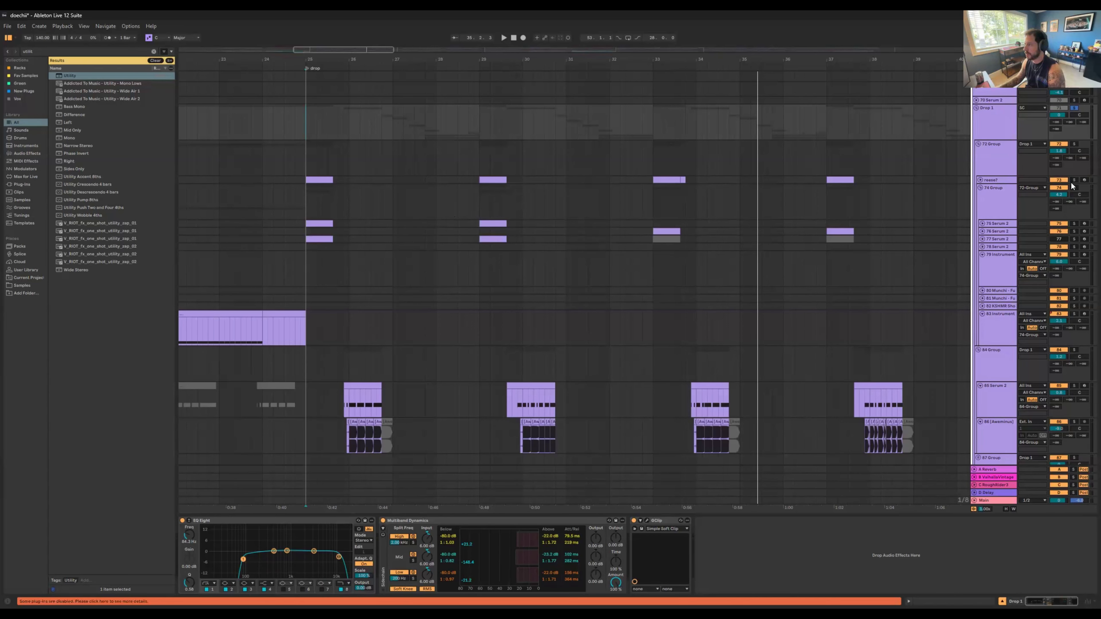
Step: Solo the reese? track, play its first drop clip, and inspect the effects and oscillator pages of its Serum 2
click(321, 181)
key(space)
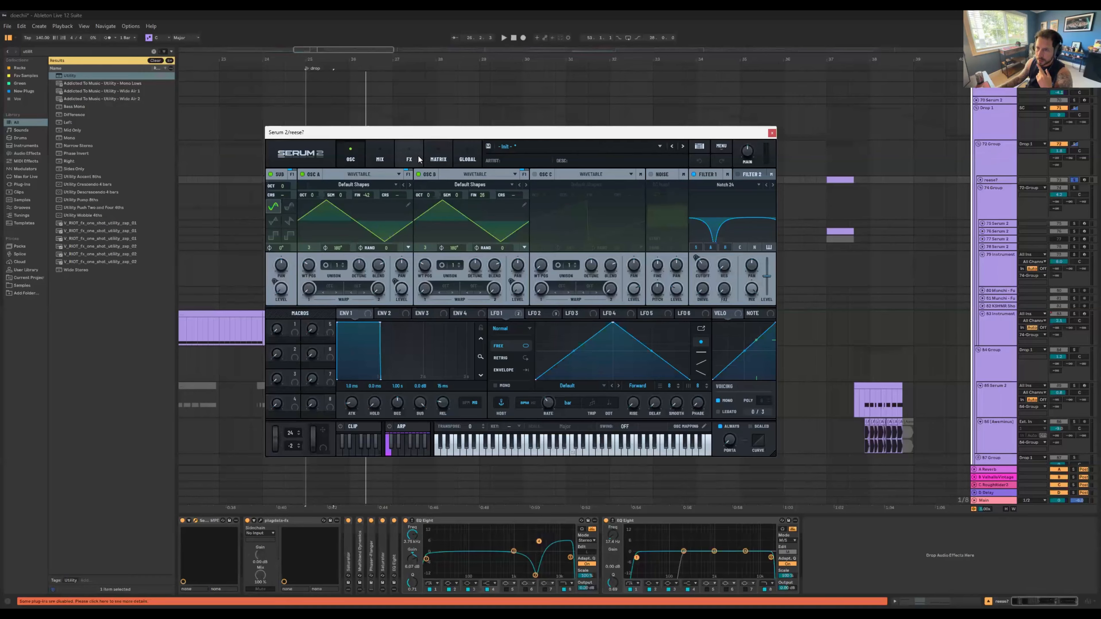
click(409, 158)
click(351, 162)
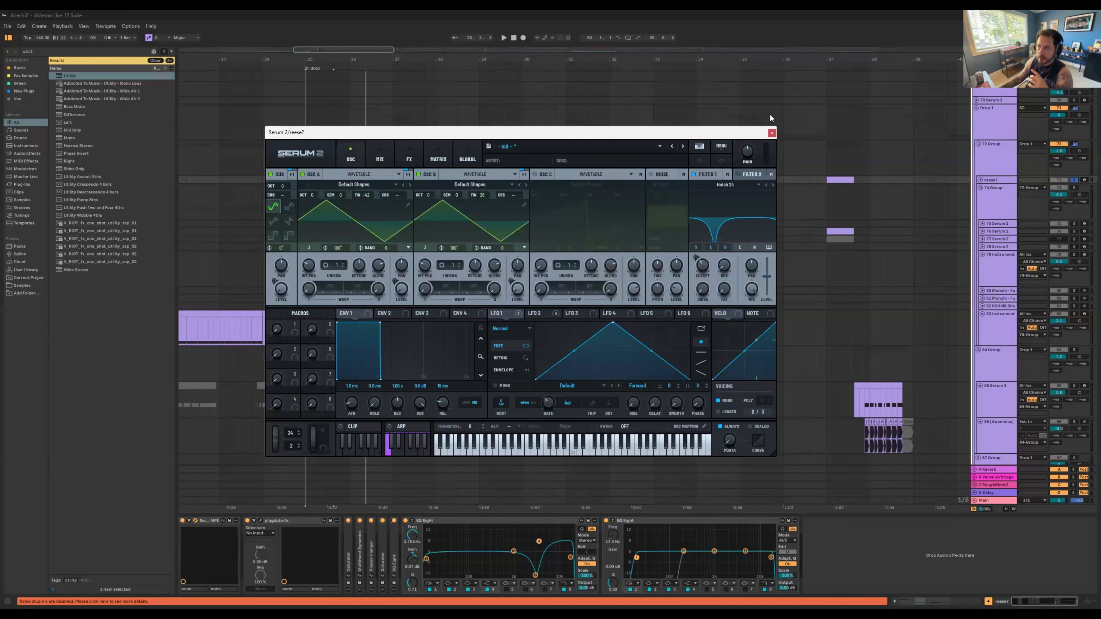
click(772, 132)
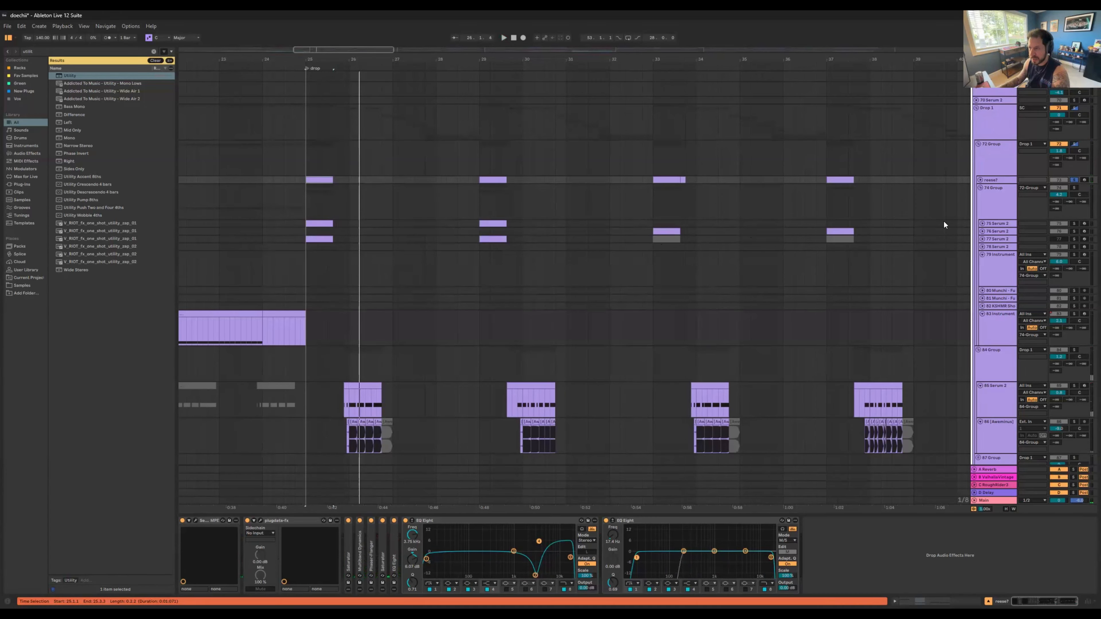
Step: Solo Serum track 75 in the 74 Group and play its first drop clip
click(319, 224)
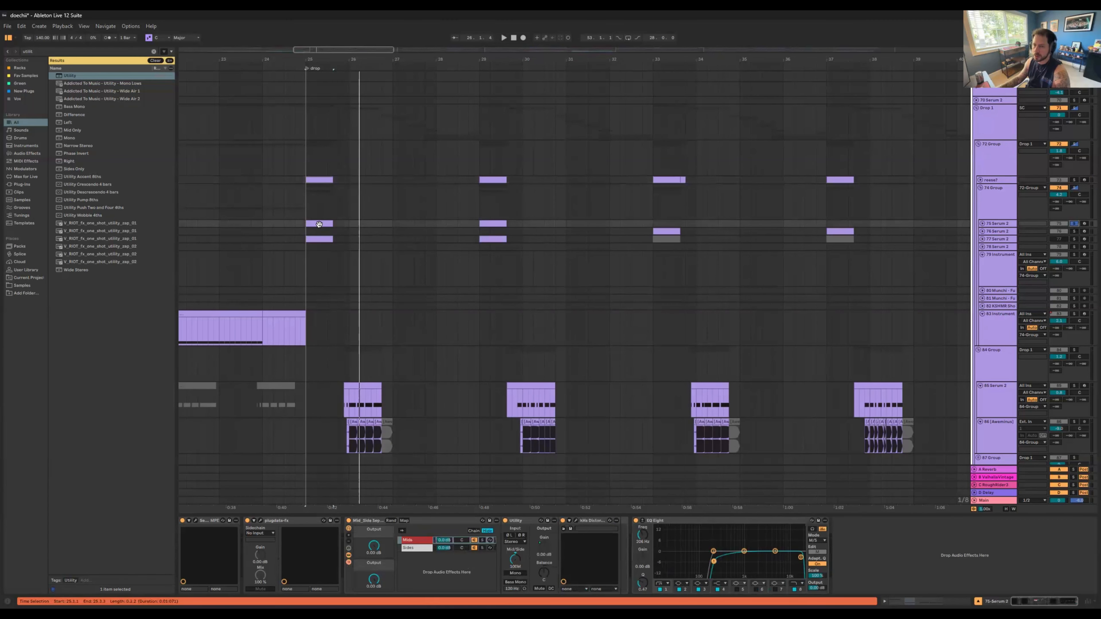
key(space)
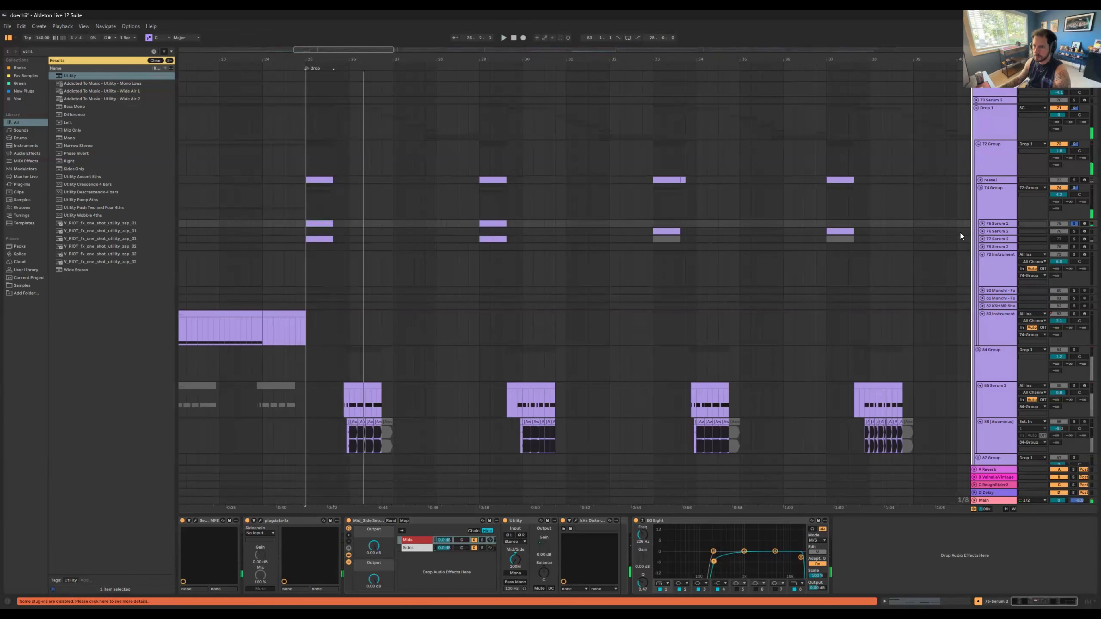
click(982, 224)
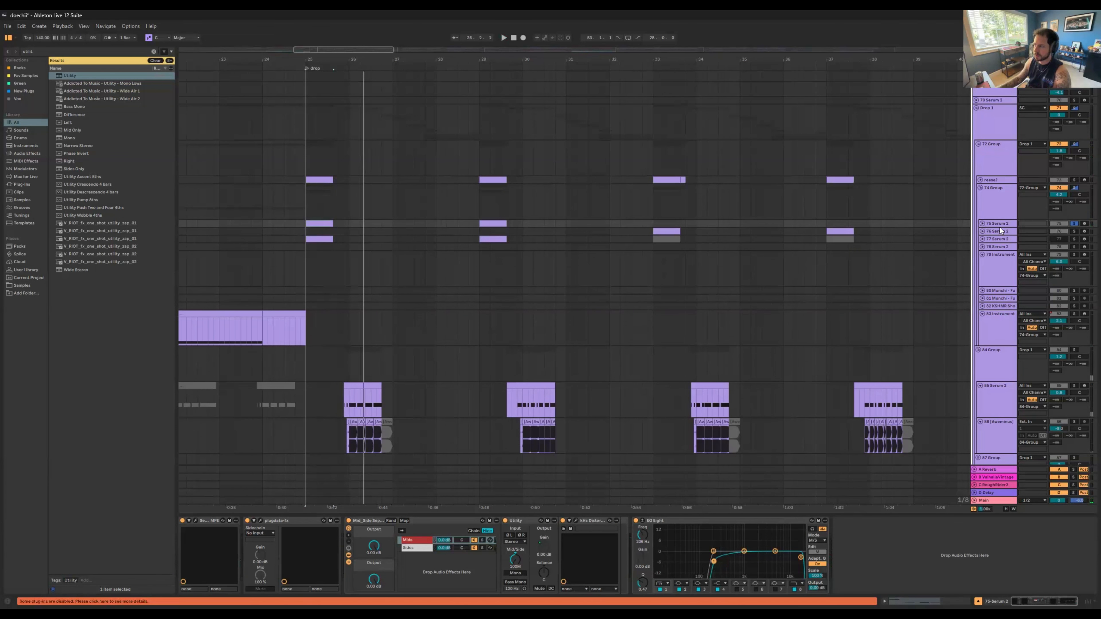
Step: Audition the soloed reese? track at the drop, and delete Serum track 77 from the 74 Group
click(1074, 180)
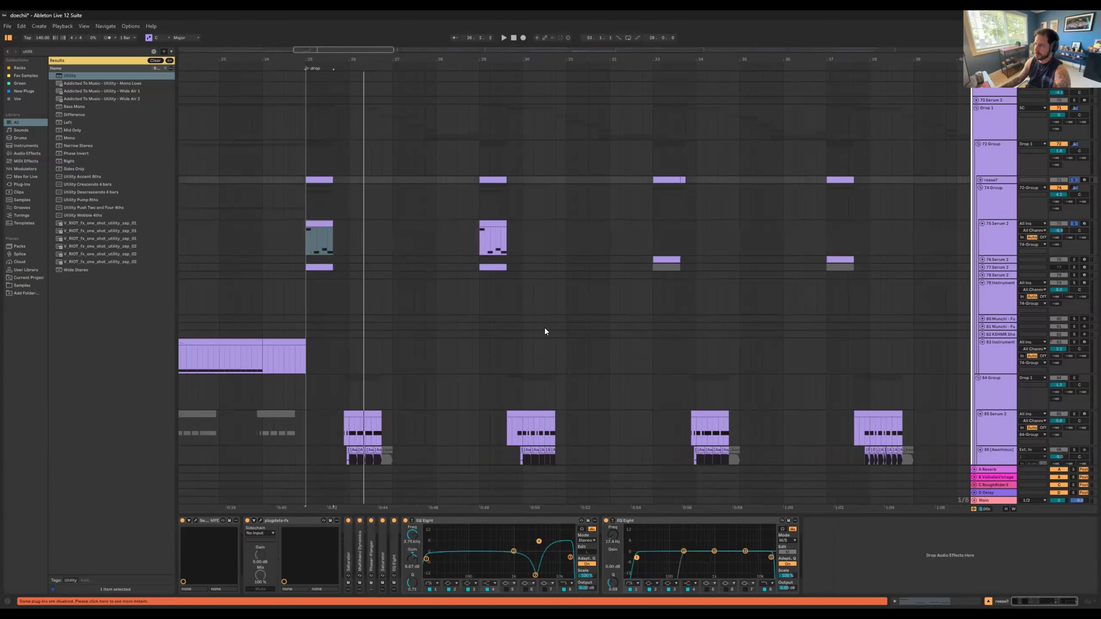
key(space)
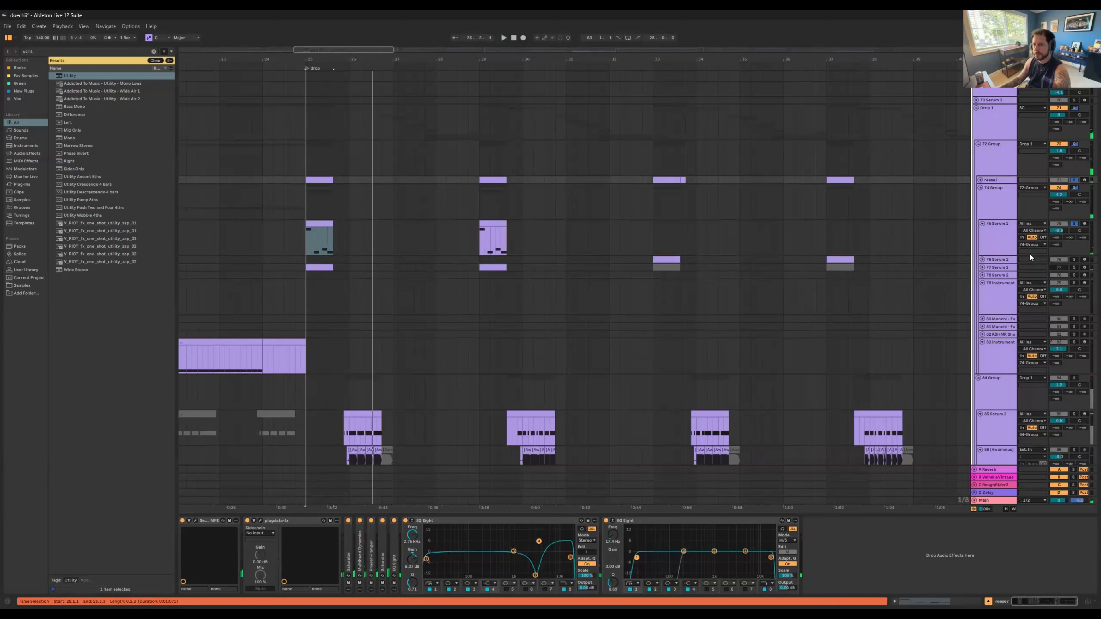
click(1004, 266)
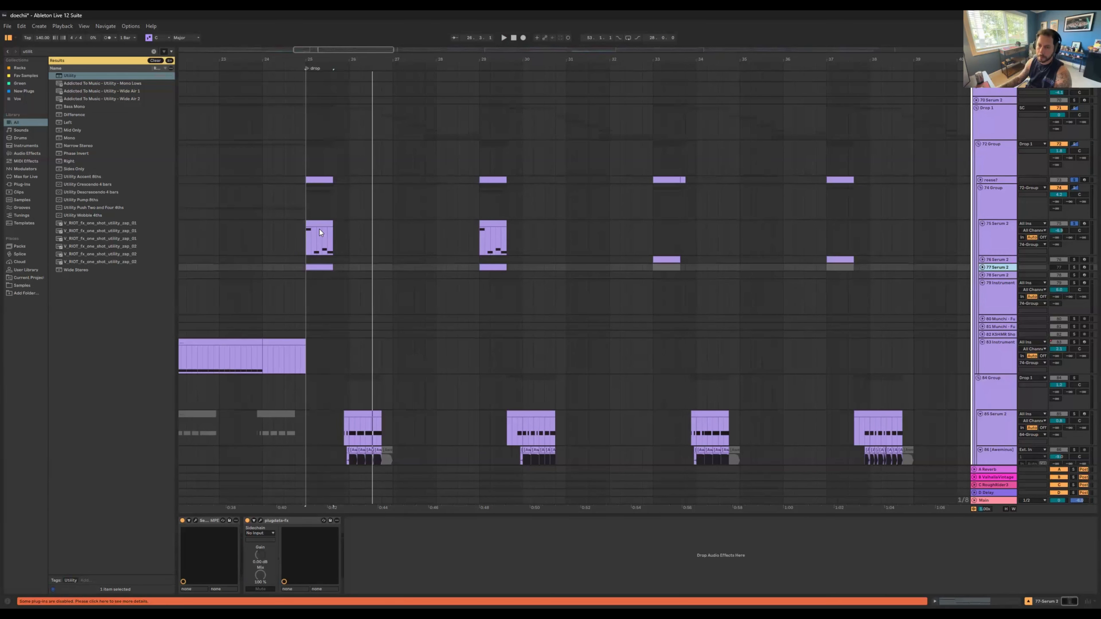
key(Delete)
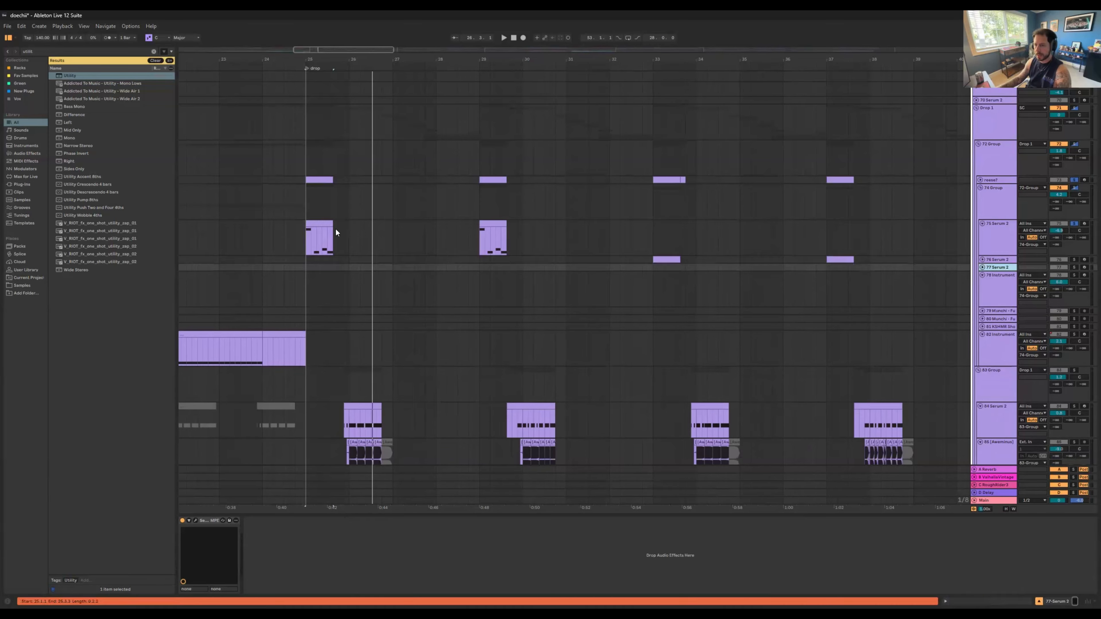
Step: Solo the 73 Group and play bar 25 of the drop with its layers together
click(323, 235)
click(308, 172)
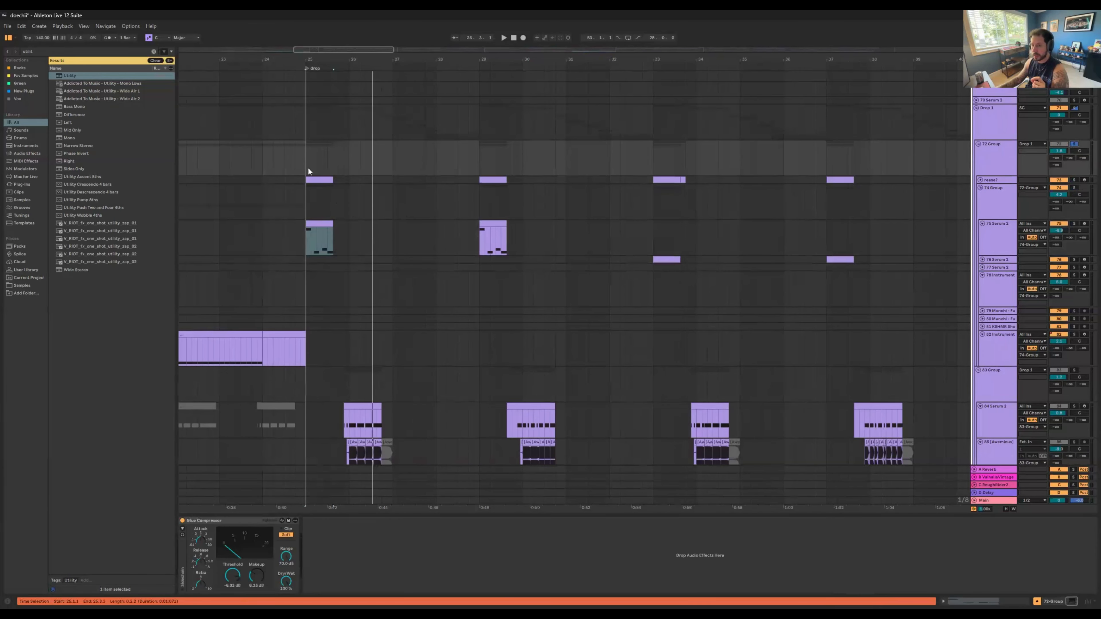
drag(307, 160, 345, 202)
key(space)
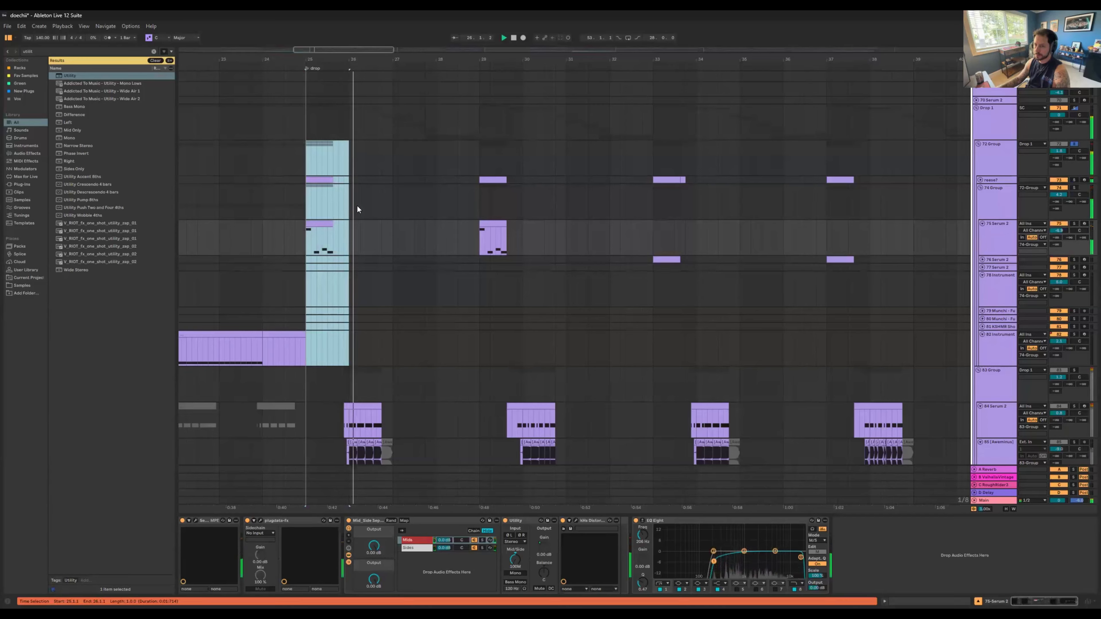
Step: Show the device chain of Serum track 75, solo the track and play its first drop clip
click(1000, 230)
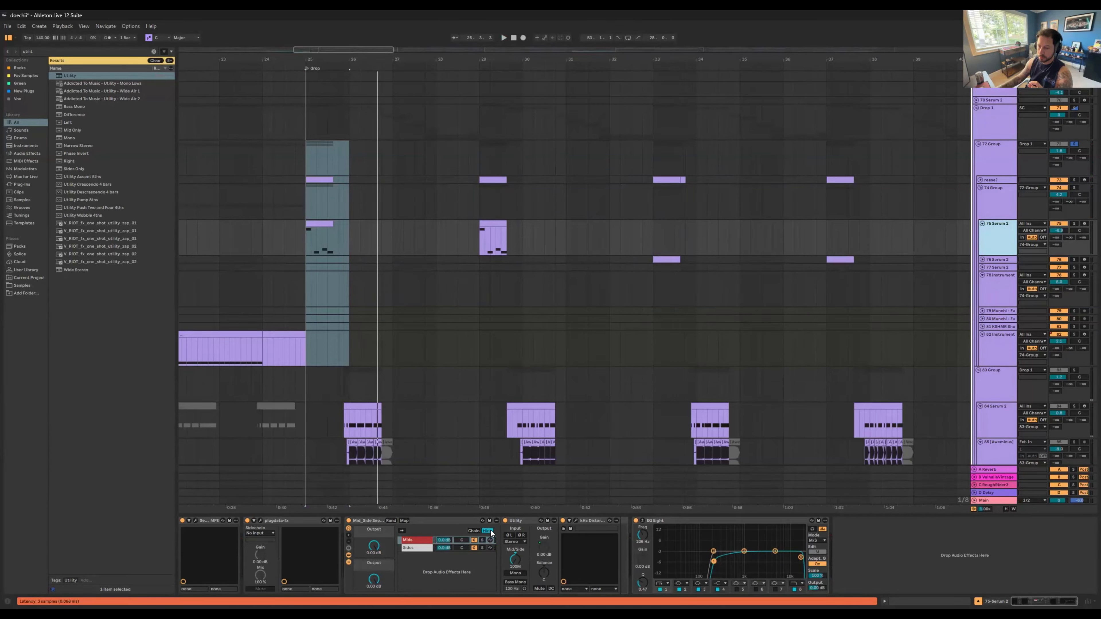
click(320, 227)
click(1074, 224)
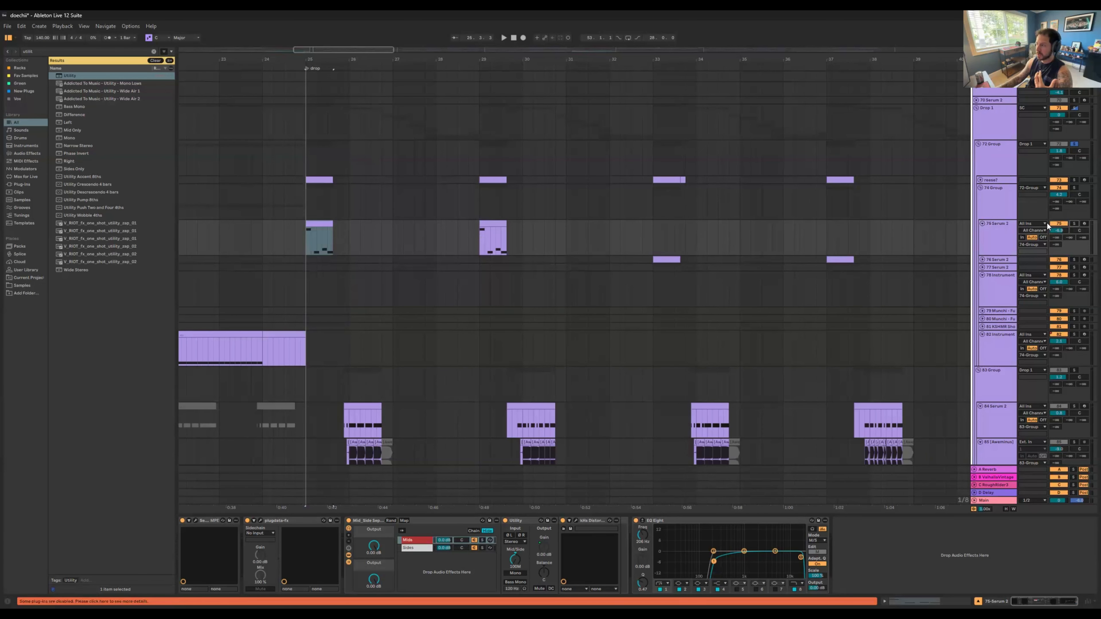
key(space)
Step: Inspect the Verb Throw rack on the 74 Group and display the automation of its THROW macro
click(1002, 204)
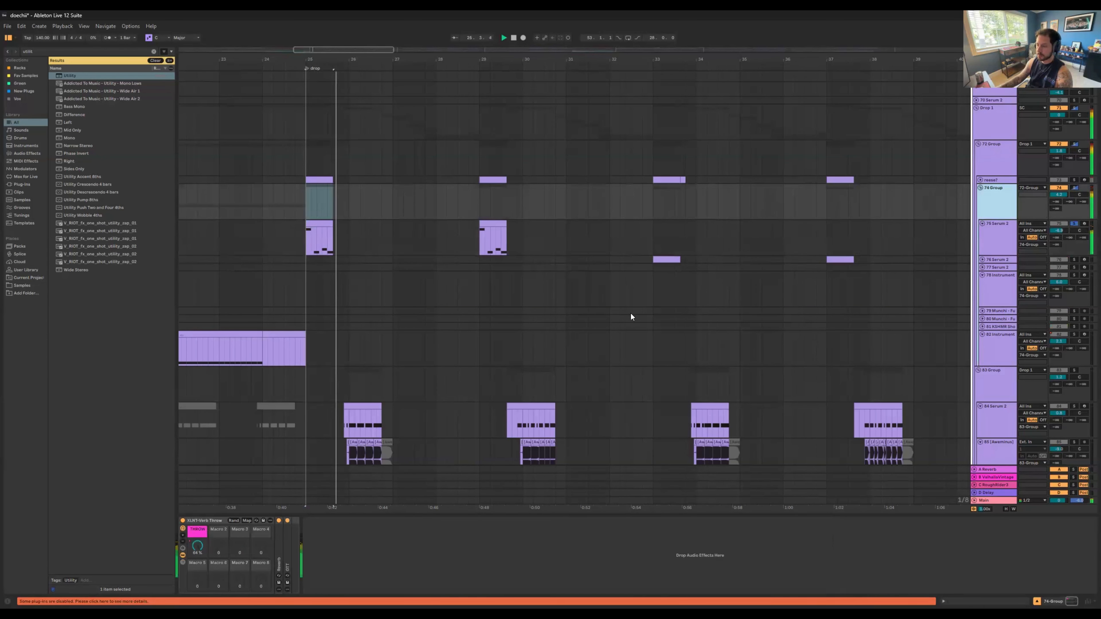
click(196, 546)
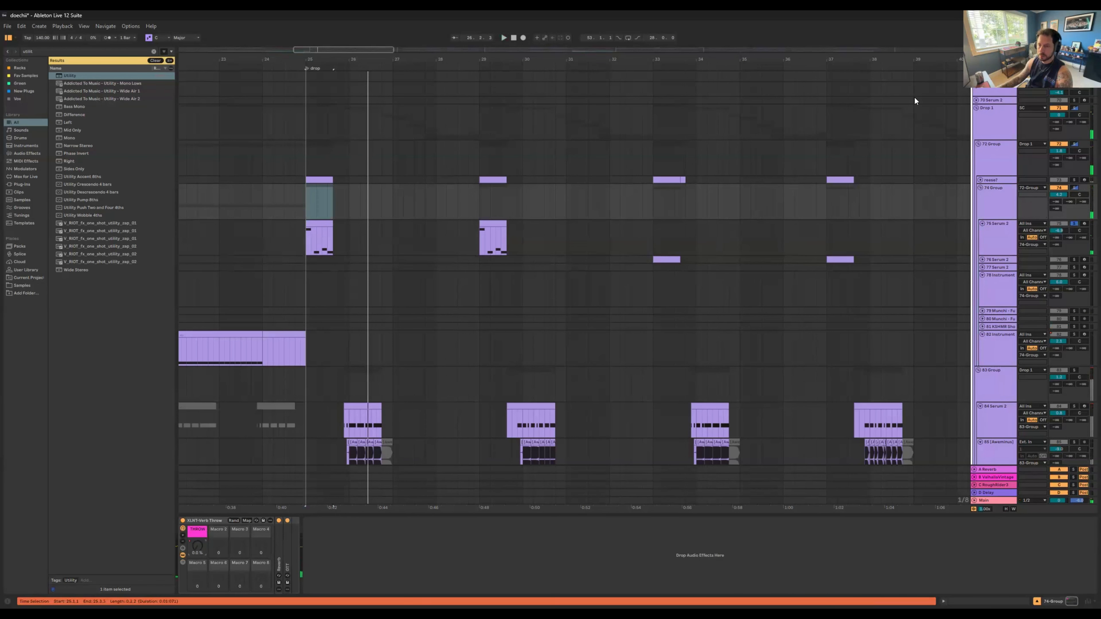
key(a)
Step: Unfold the reese? track, solo it and play its first drop clip with the automation lanes shown
click(332, 180)
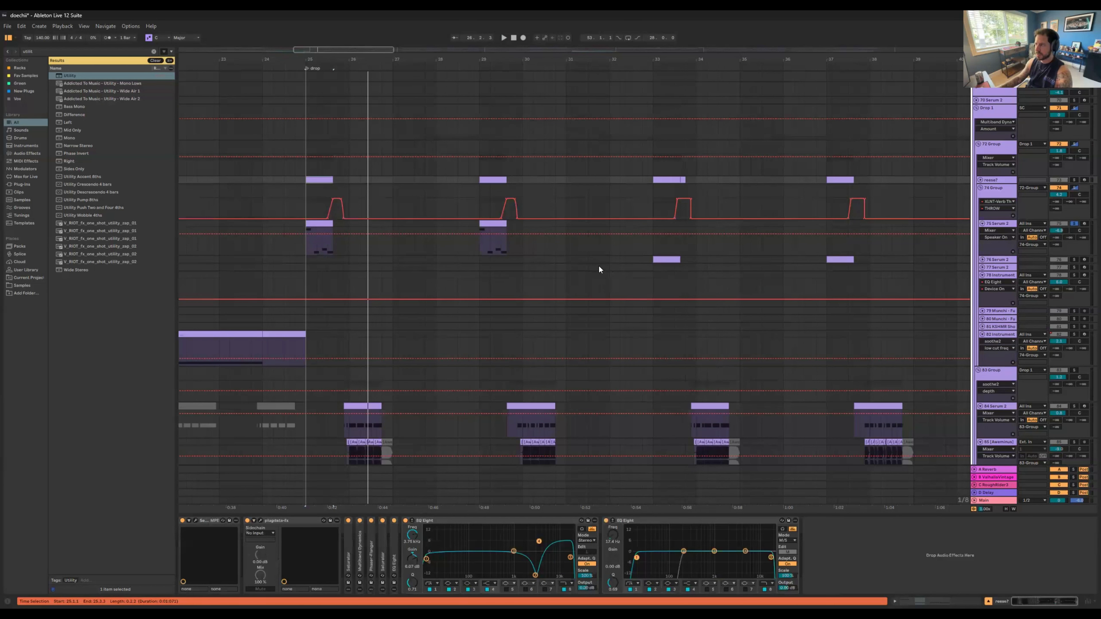
scroll(381, 211, down, 1)
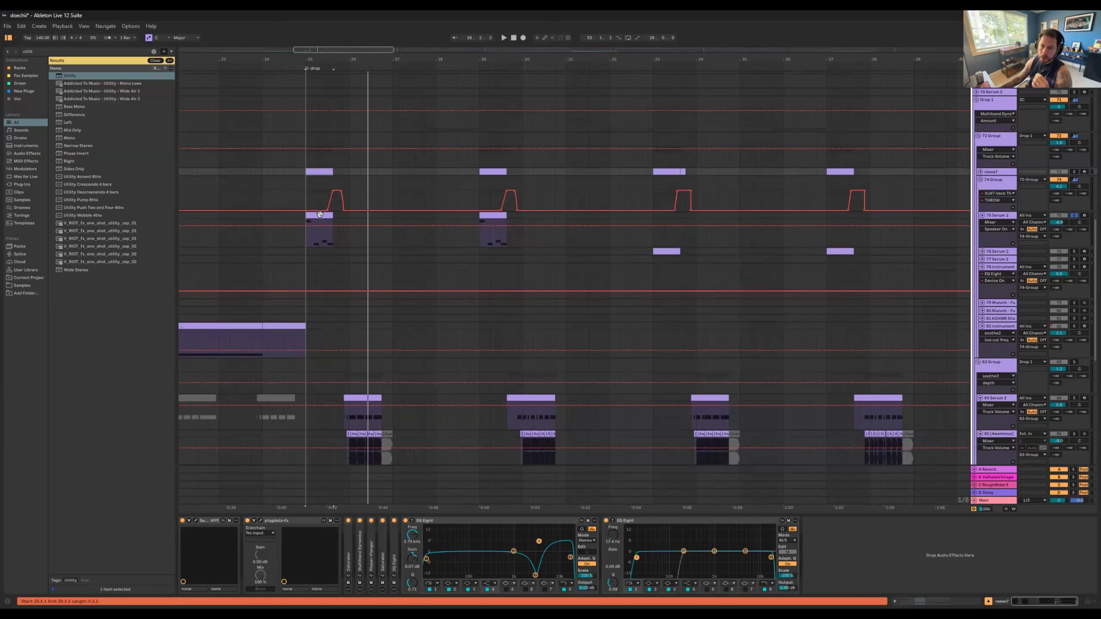
click(322, 214)
click(960, 174)
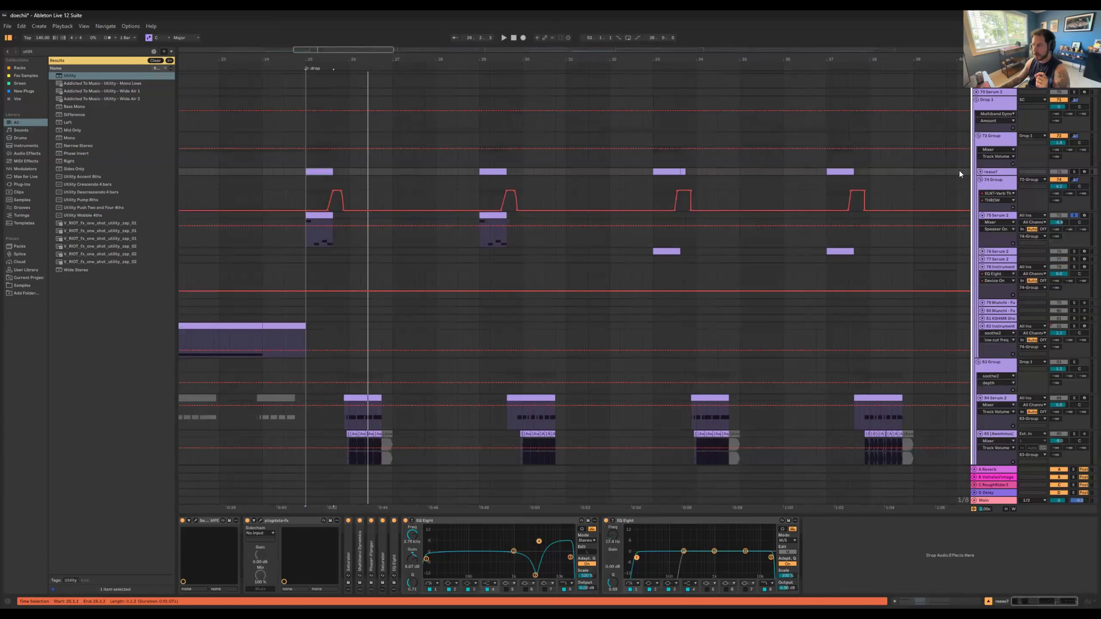
click(978, 172)
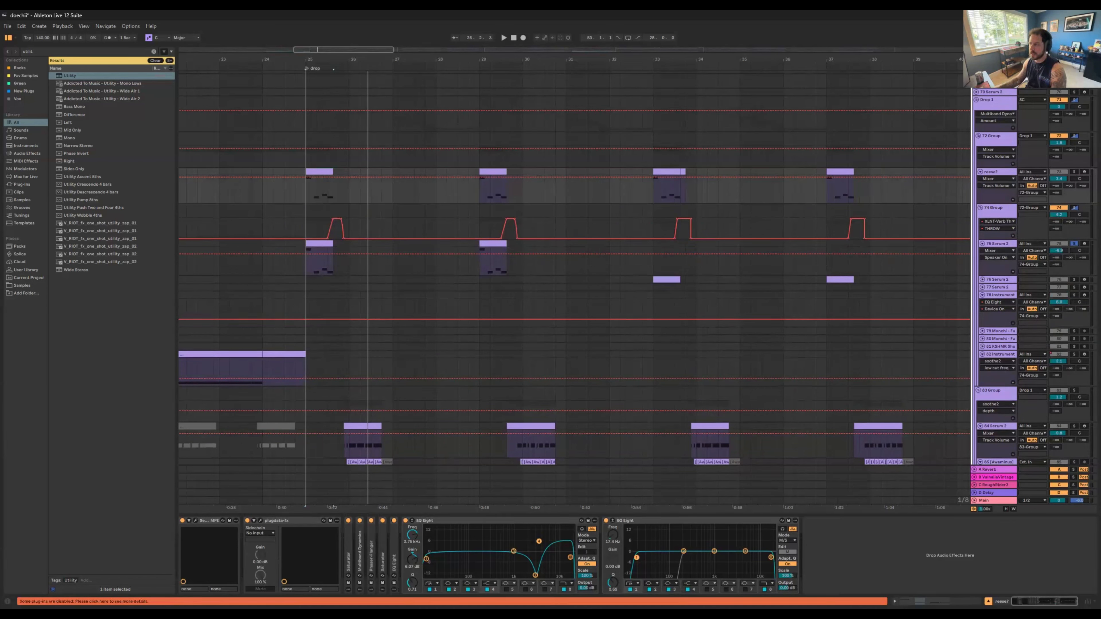
click(1074, 172)
key(space)
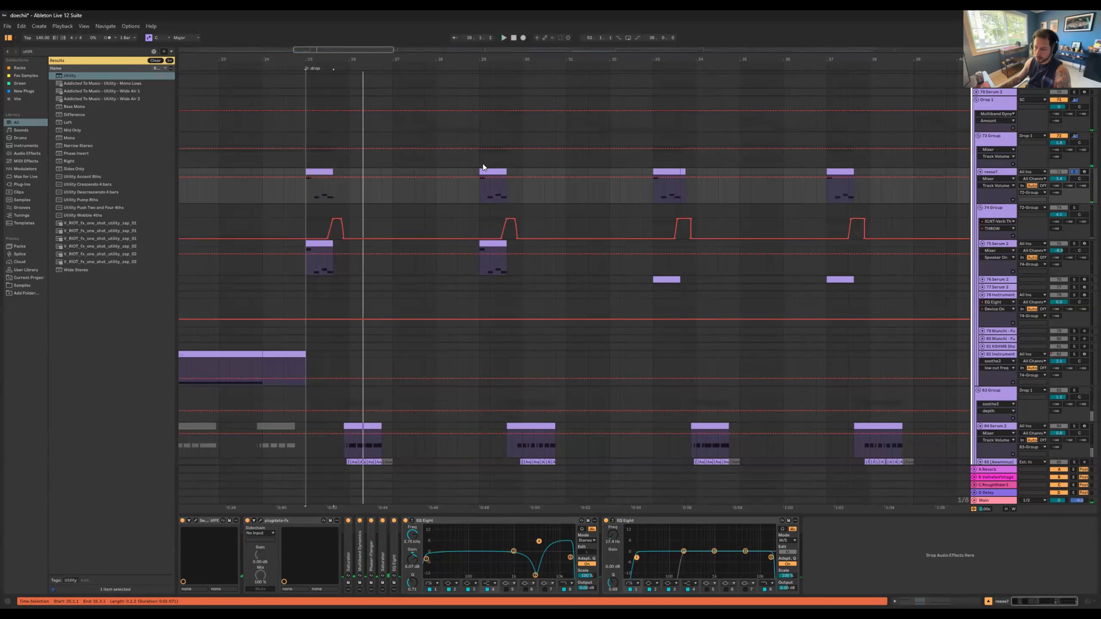
Step: Solo Serum track 75 and examine its spectrum in an enlarged EQ Eight display while playing the first drop clip
click(1074, 245)
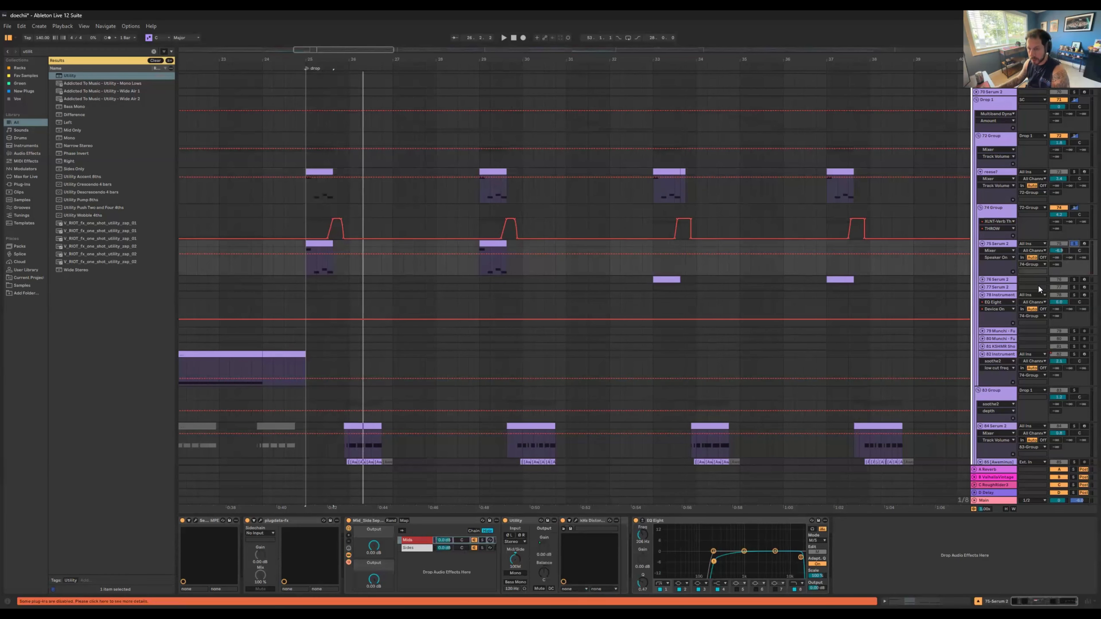
key(space)
click(642, 520)
key(space)
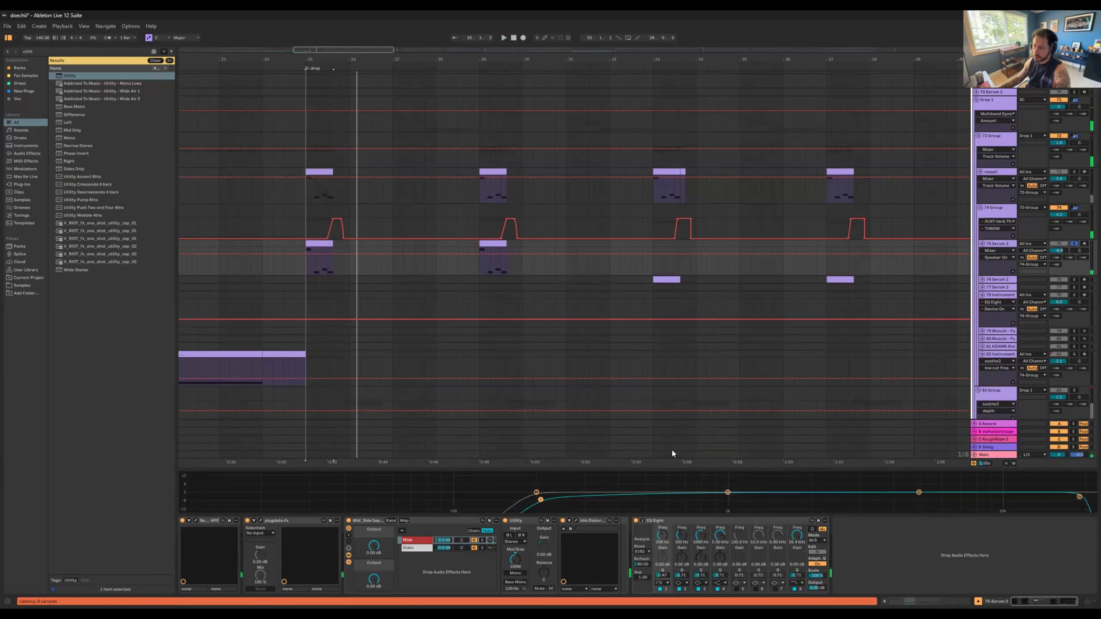
drag(656, 469, 629, 187)
key(space)
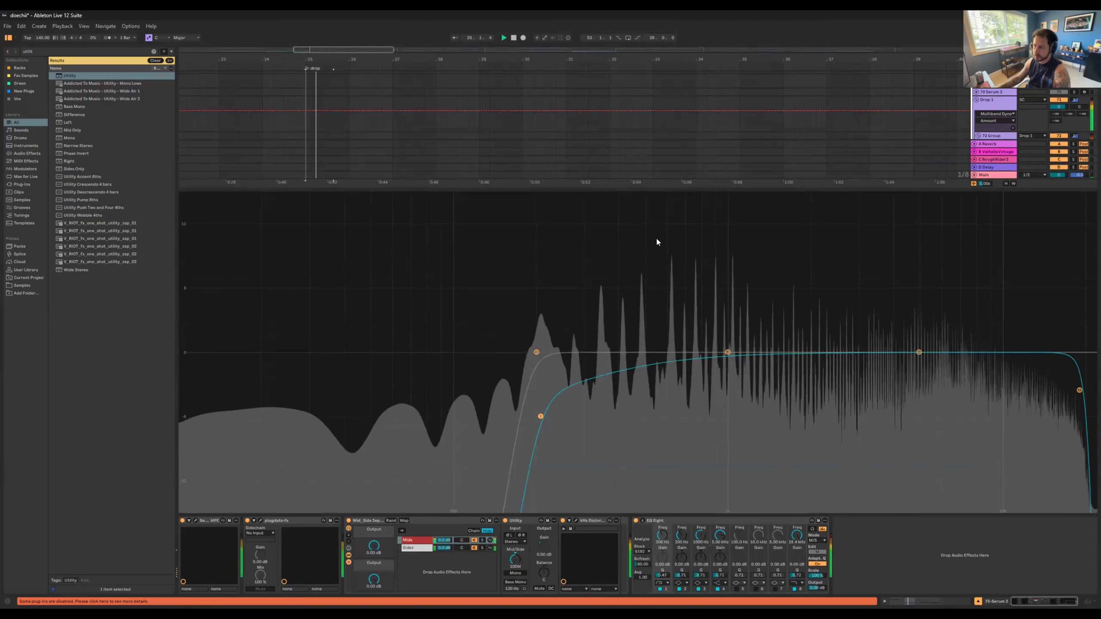
key(space)
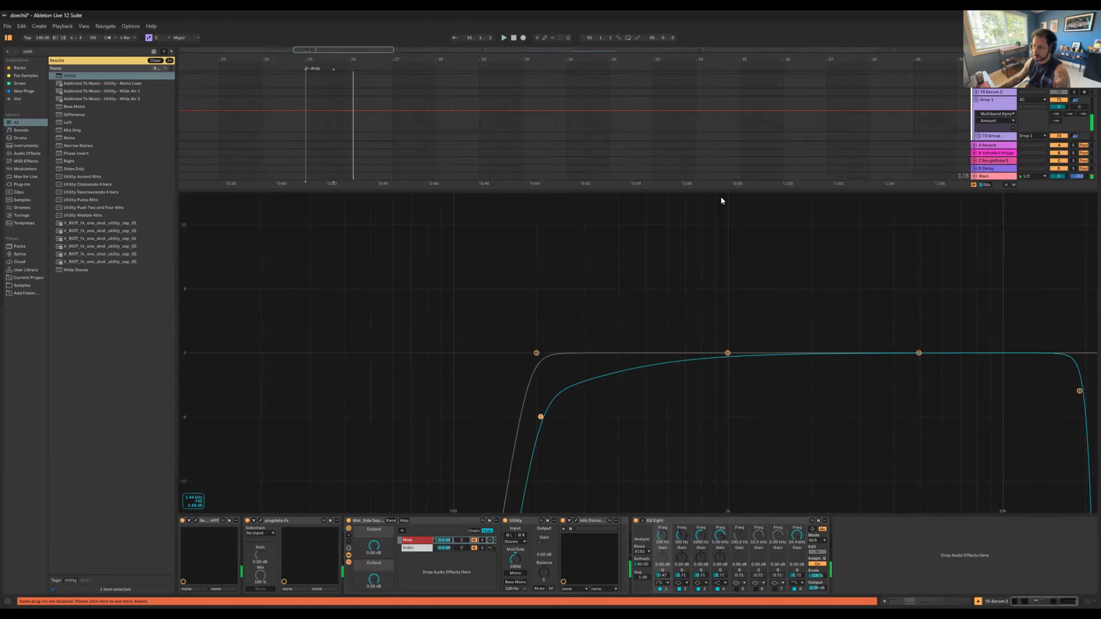
drag(707, 190, 662, 515)
Step: Play the soloed reese? track repeatedly while examining its last EQ Eight's enlarged spectrum, and return to its clip notes
key(Up)
key(Up)
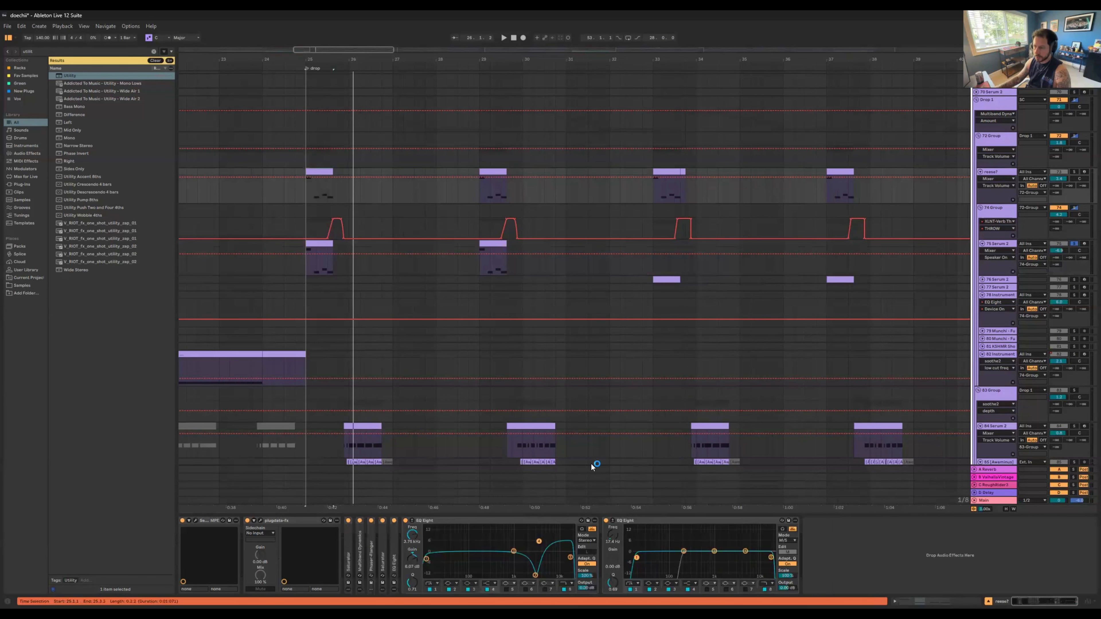
click(614, 521)
drag(607, 469, 579, 257)
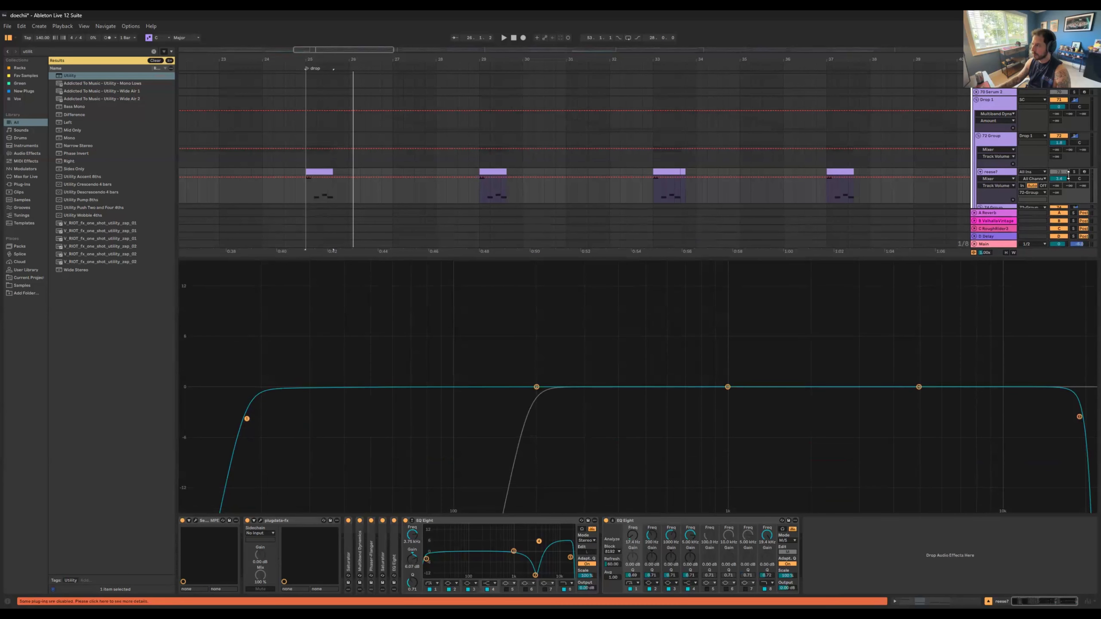
key(space)
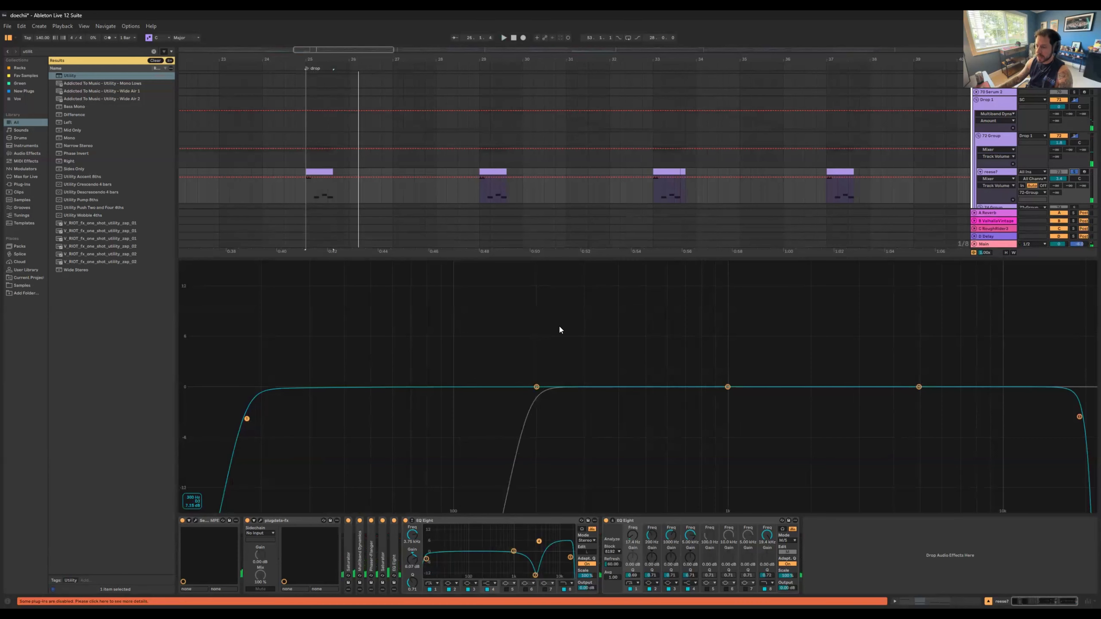
key(space)
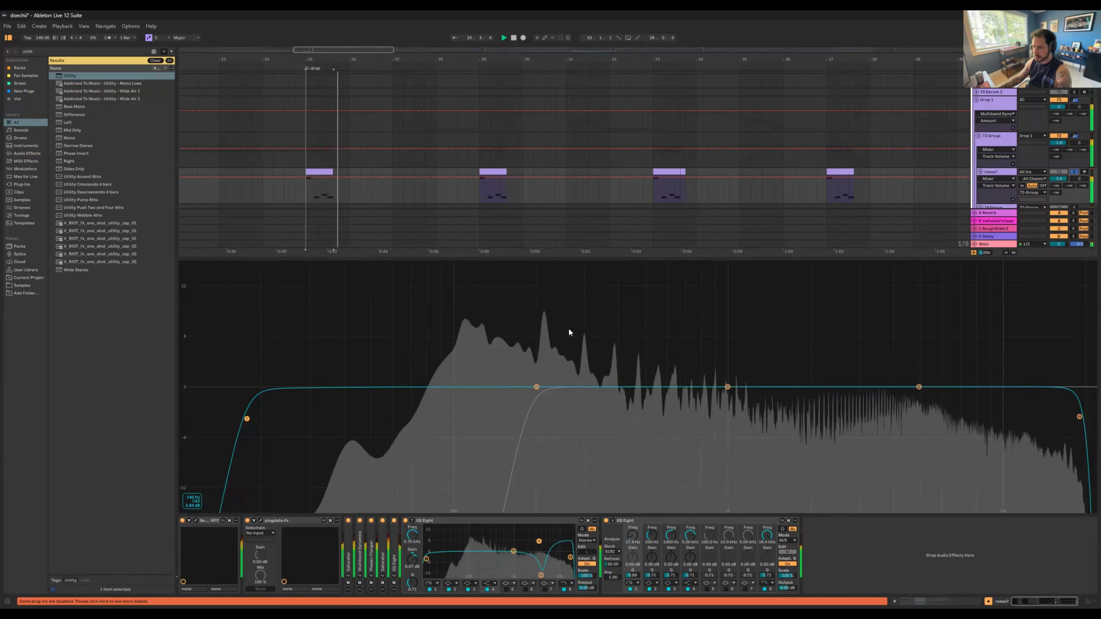
key(space)
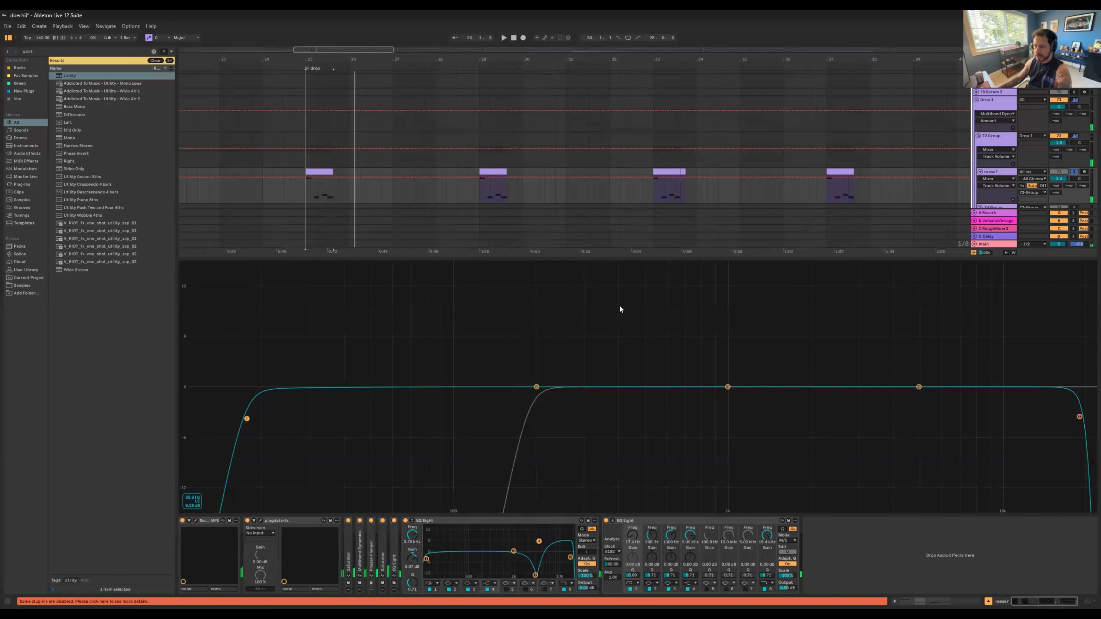
key(space)
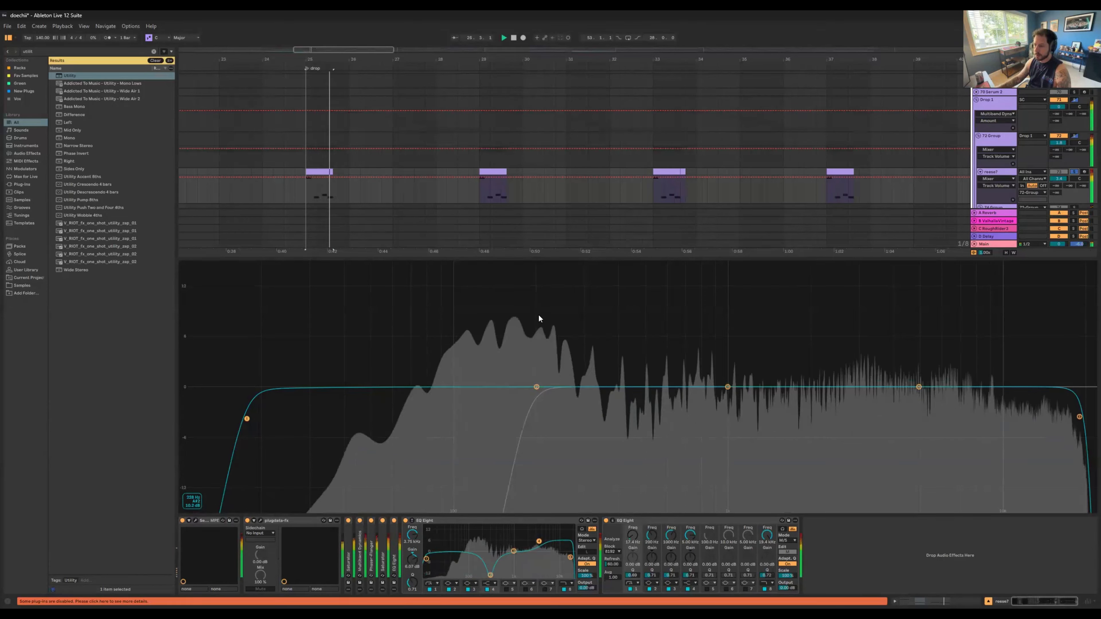
key(space)
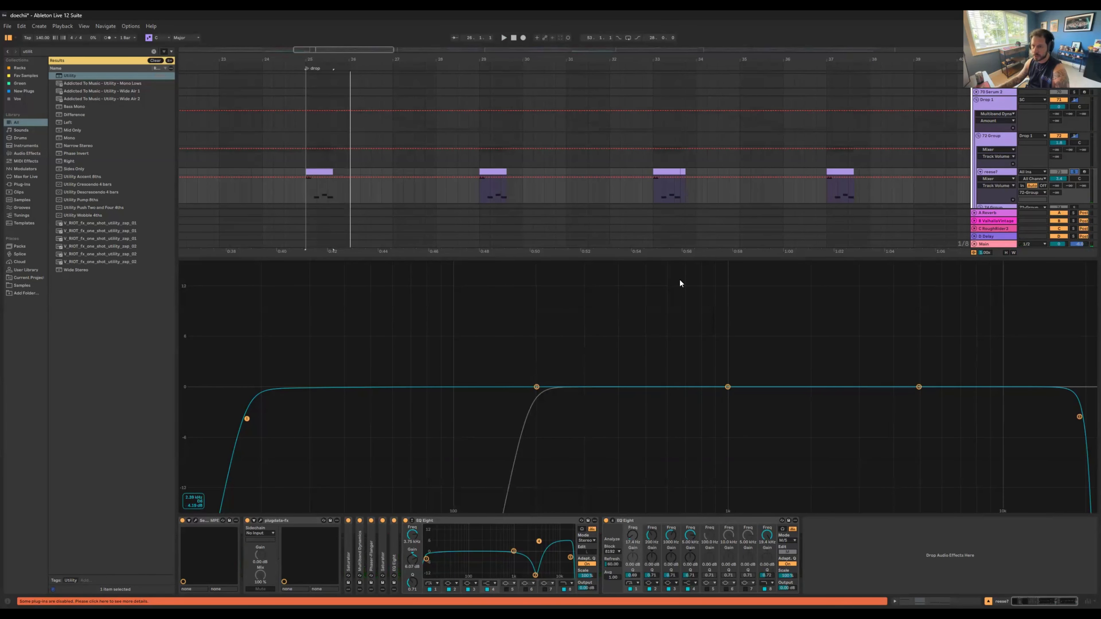
key(shift+Tab)
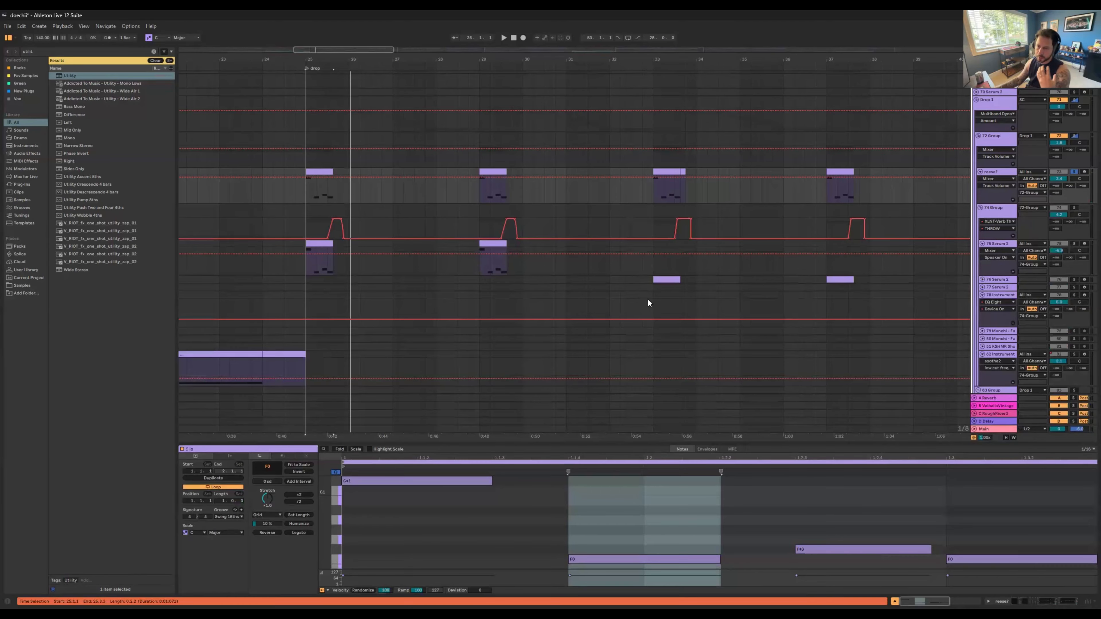
Step: Solo Serum track 84 in the 83 Group, play its first drop clip and show the track's device chain
scroll(612, 249, down, 3)
scroll(615, 250, down, 3)
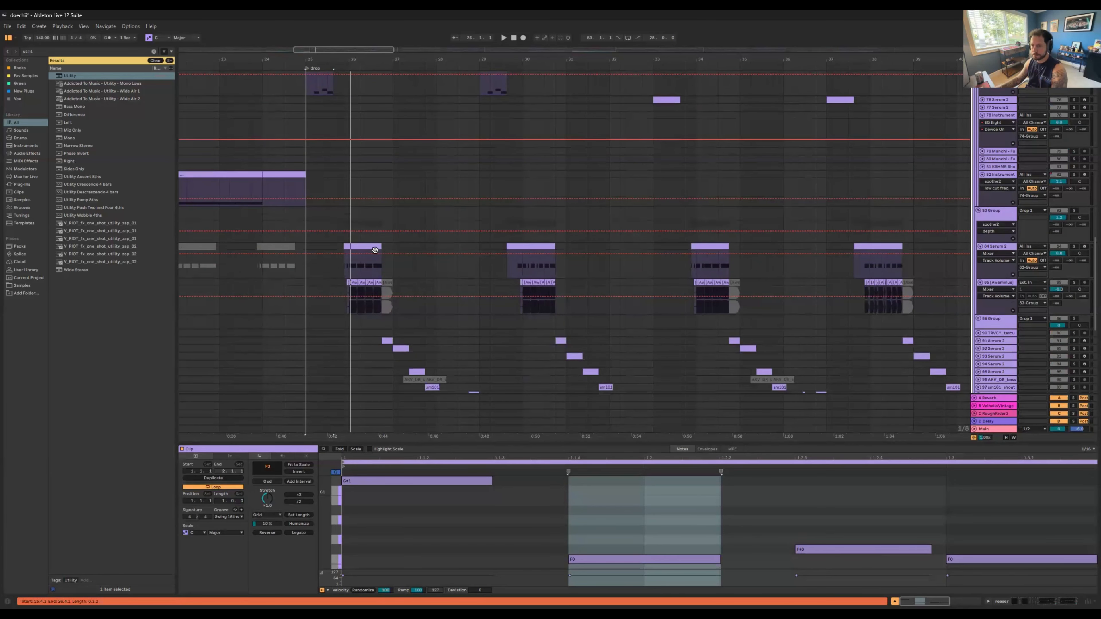
click(369, 248)
click(1074, 247)
key(space)
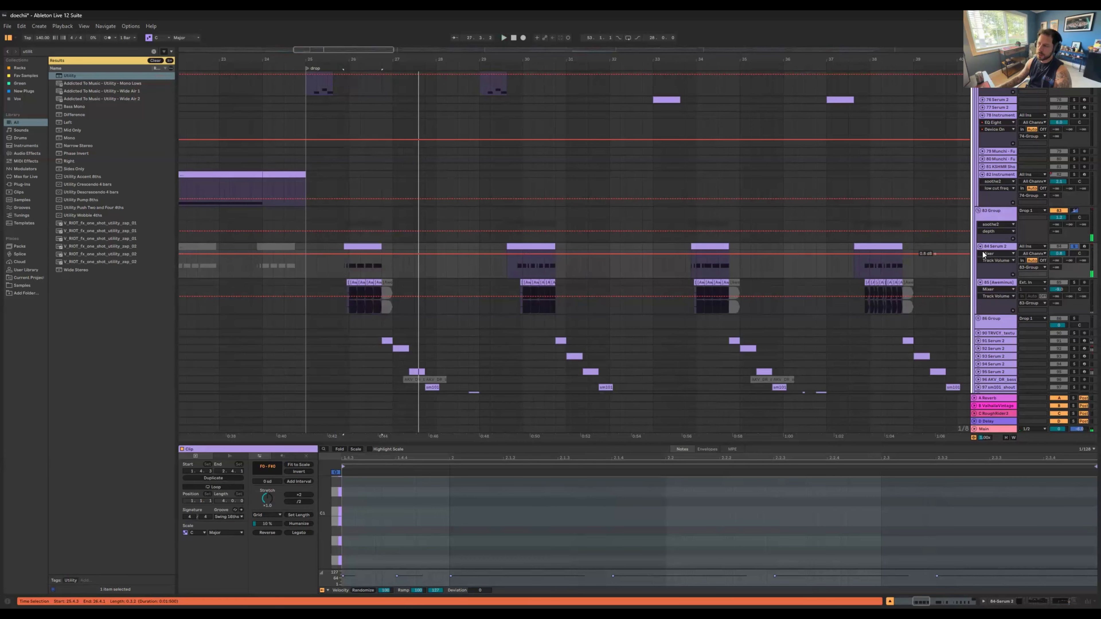
click(1002, 247)
key(space)
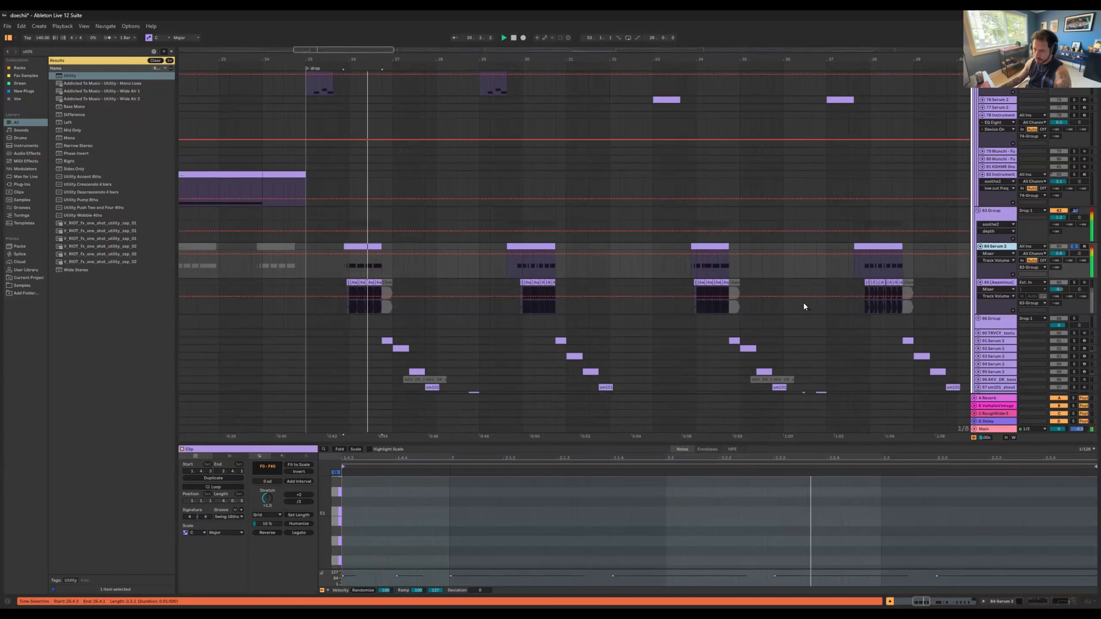
key(shift+Tab)
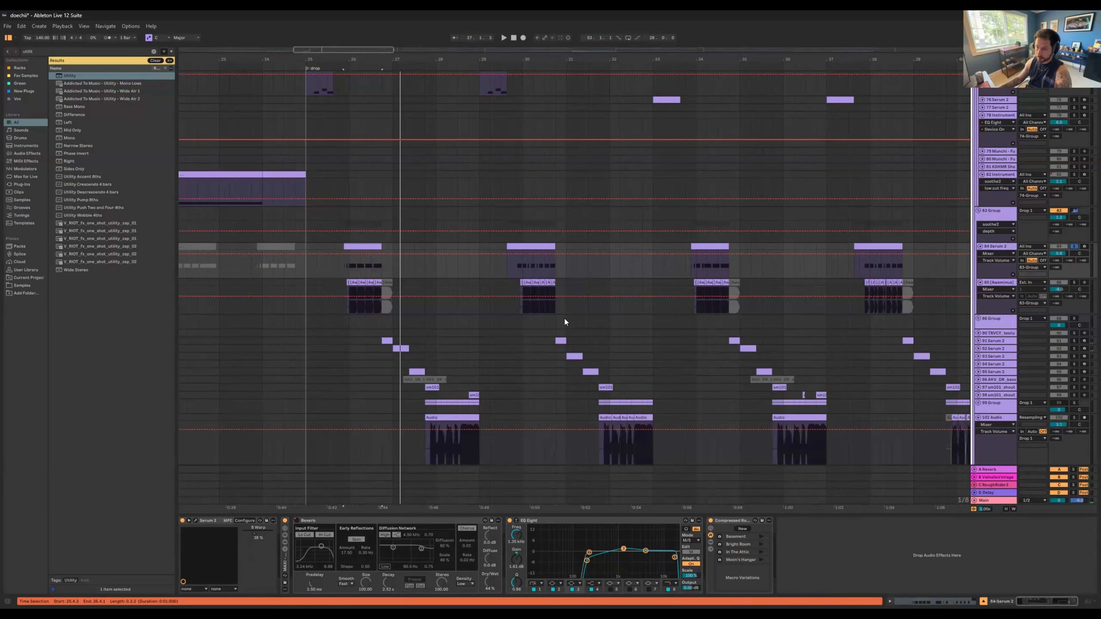
key(space)
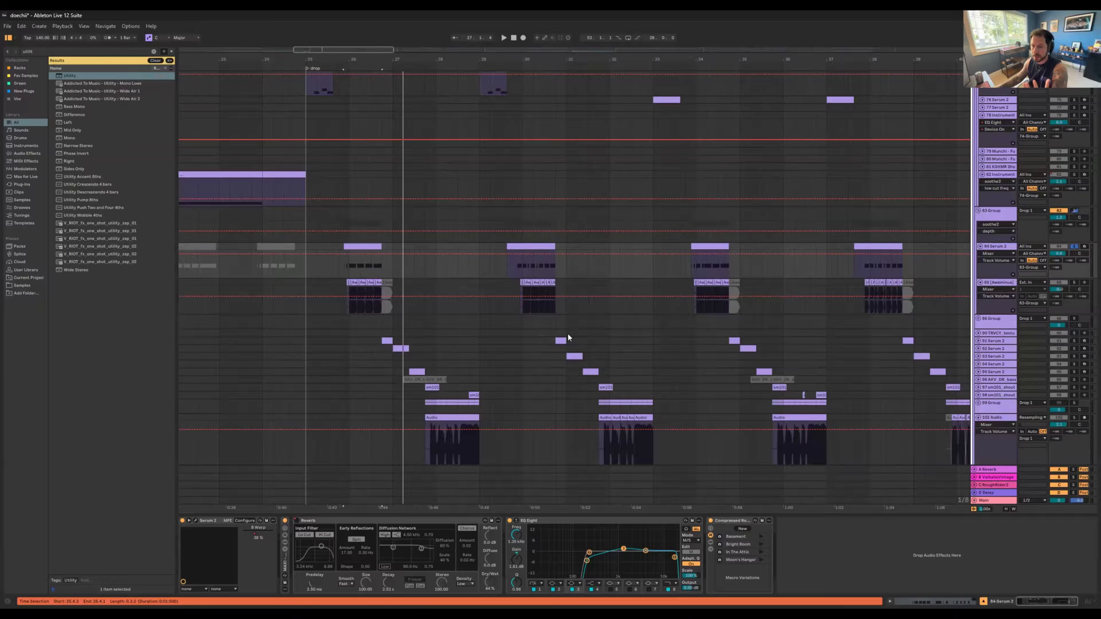
Step: Solo the bass one-shot audio track 85 in the 83 Group and play its chopped clips from bar 26
click(354, 282)
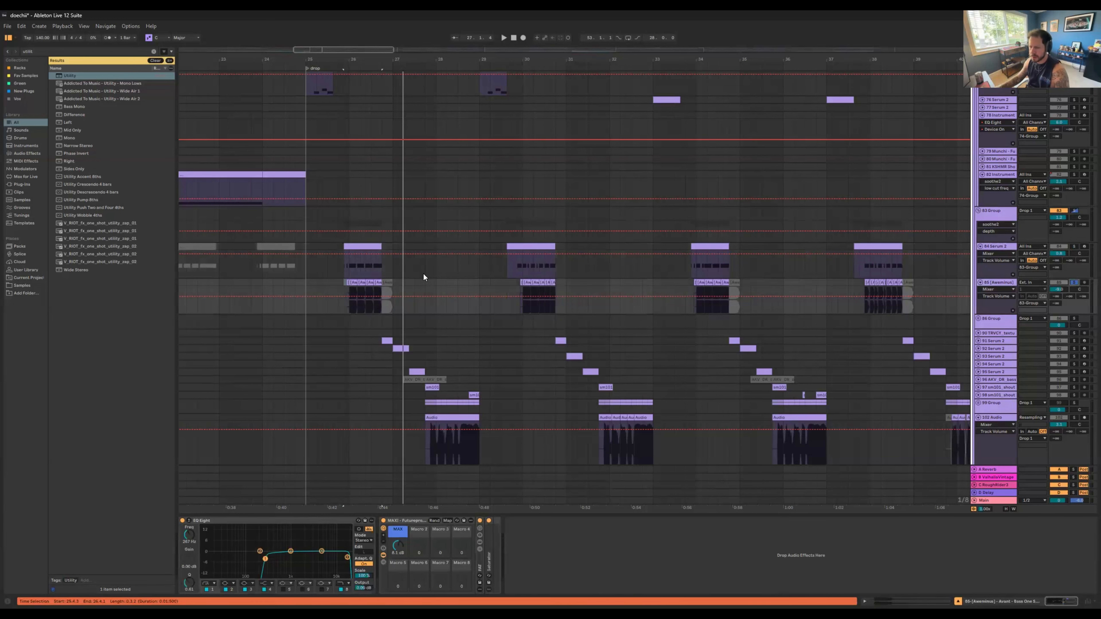
click(352, 285)
drag(350, 60, 349, 119)
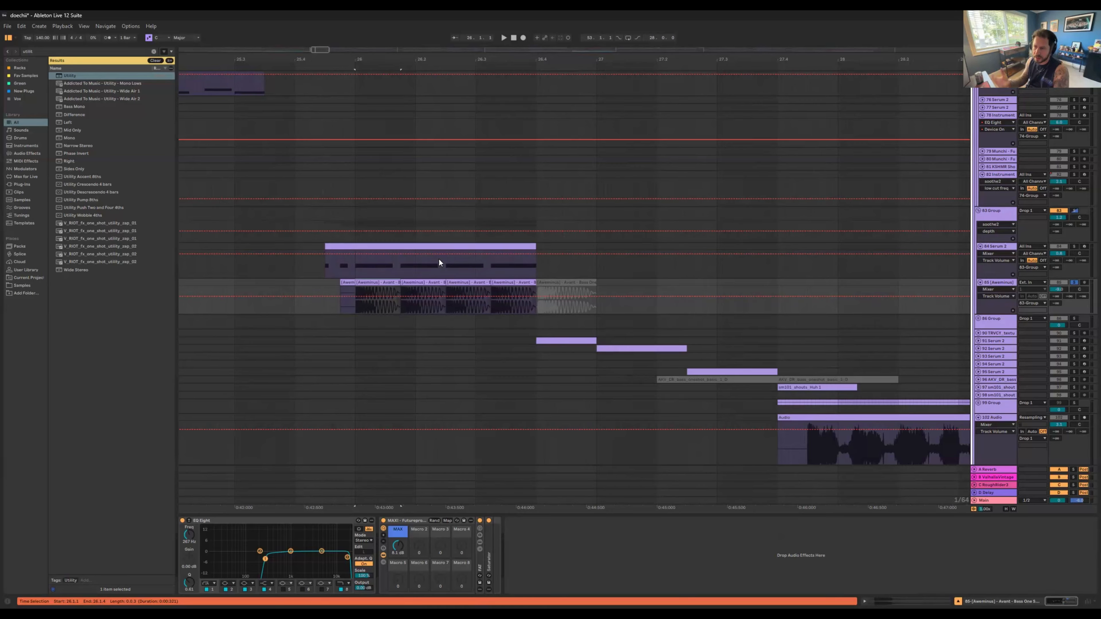
key(space)
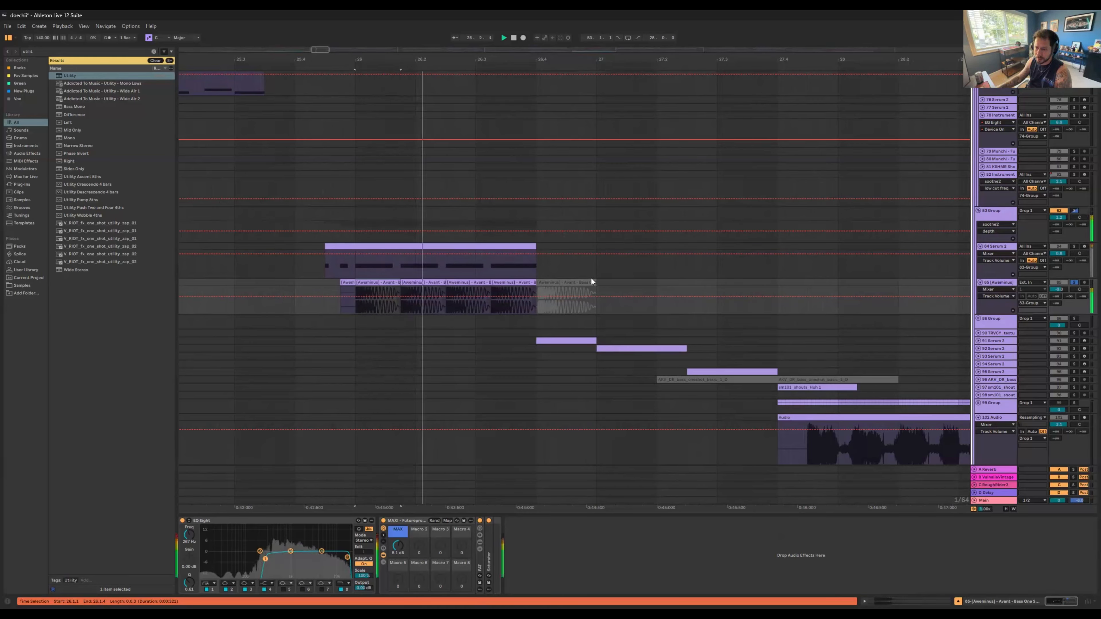
Step: Solo Serum track 84 together with the bass one-shot track in the 83 Group and play both layers from bar 26
key(space)
drag(583, 60, 584, 37)
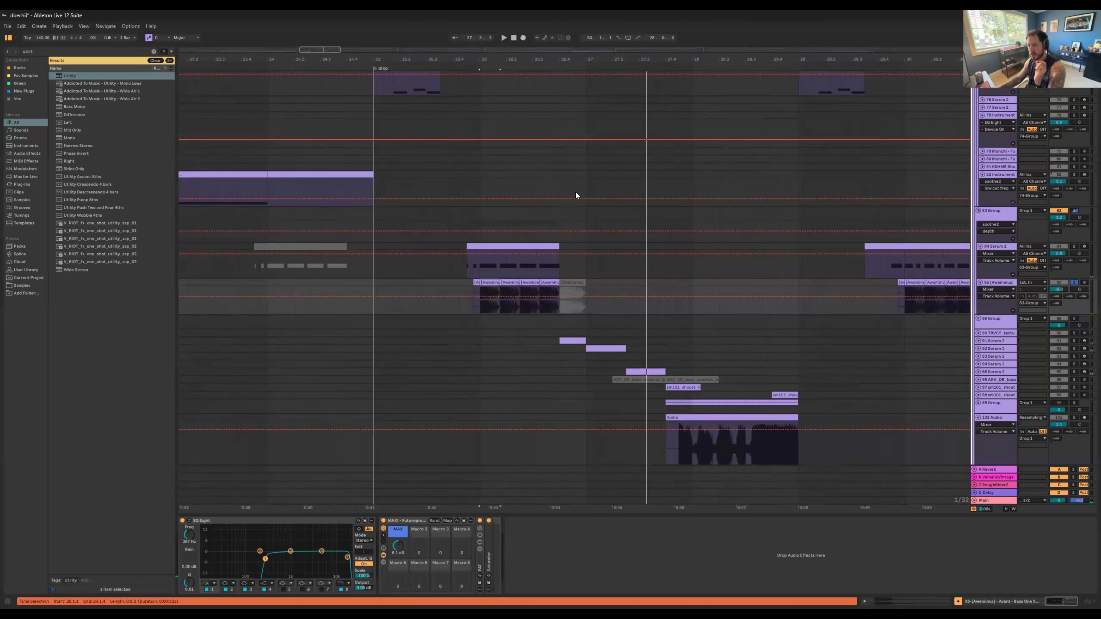
scroll(578, 212, down, 2)
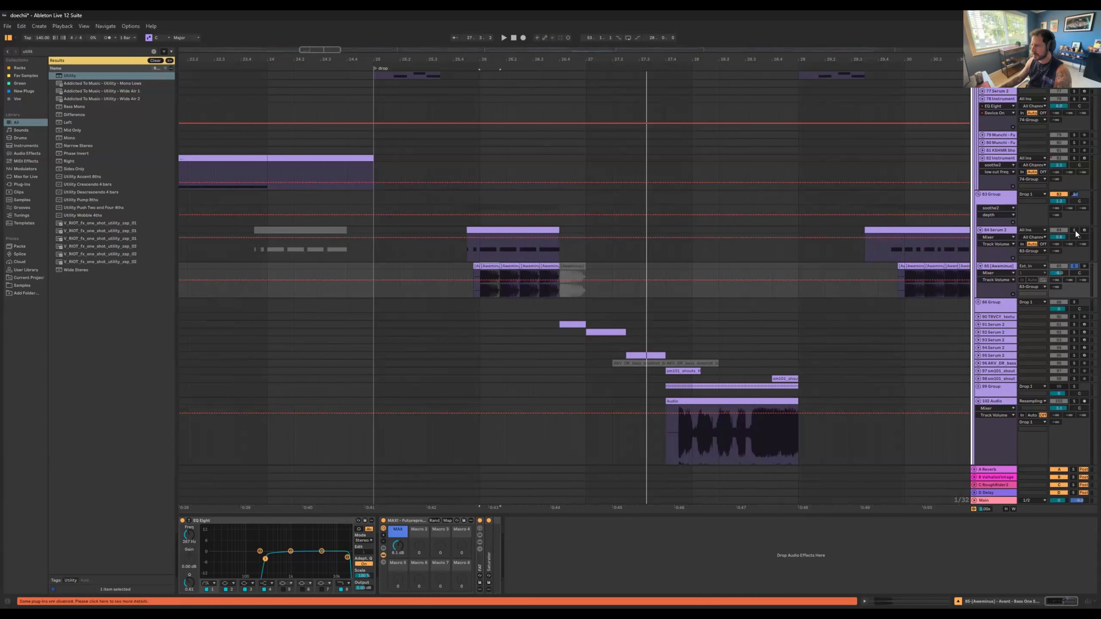
click(1030, 246)
key(space)
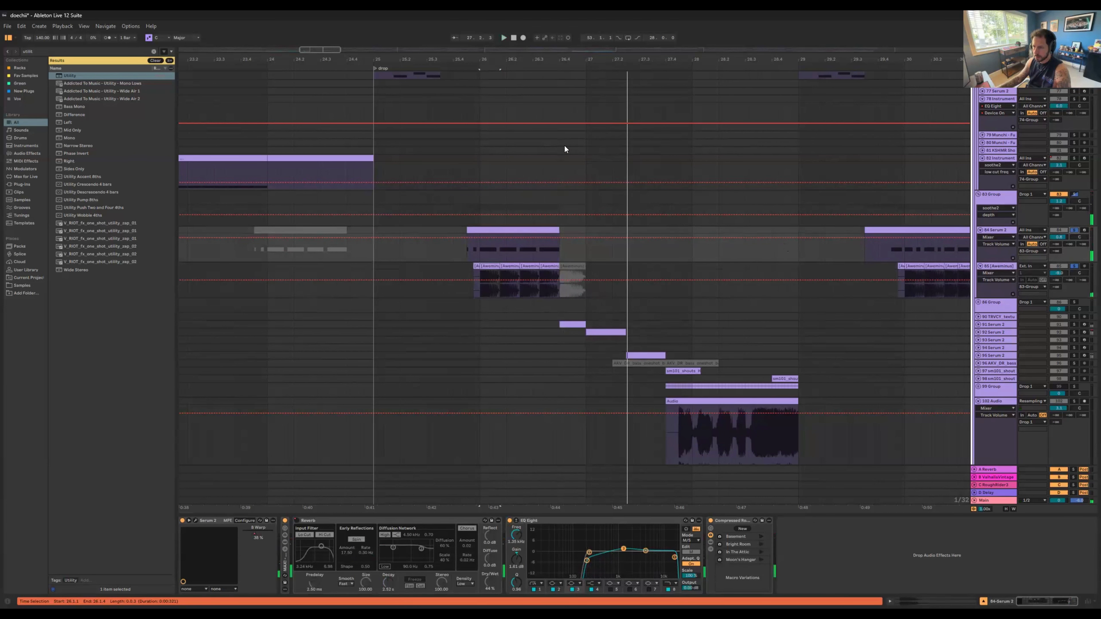
Step: Insert an audio track below Serum track 84 and bounce a short opening section of its clip at bar 26 onto it
drag(494, 62, 462, 185)
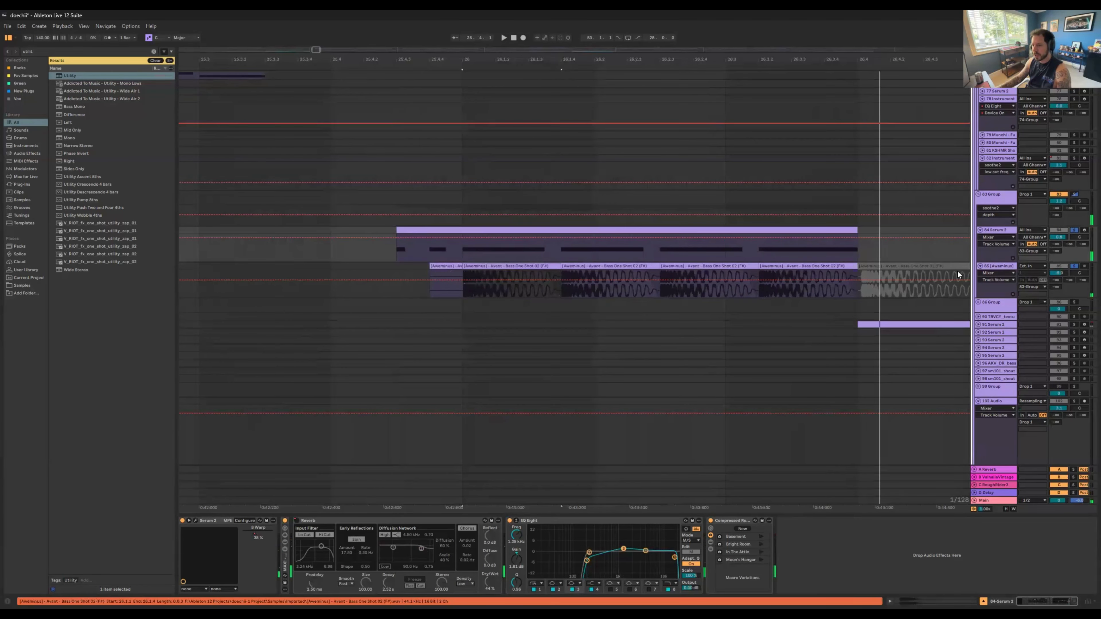
click(463, 278)
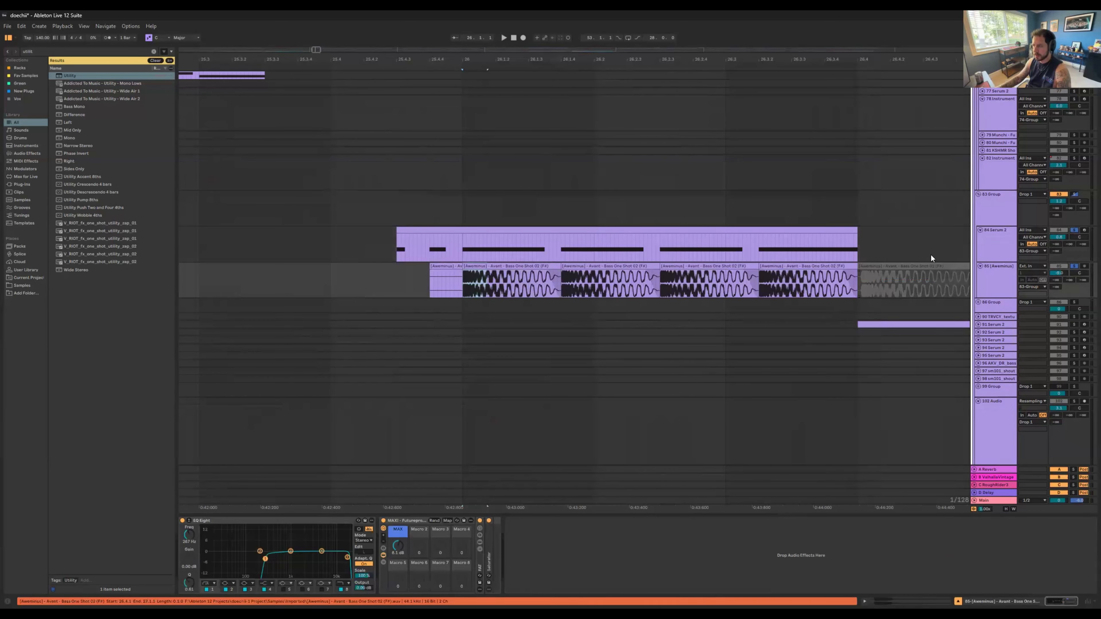
click(998, 252)
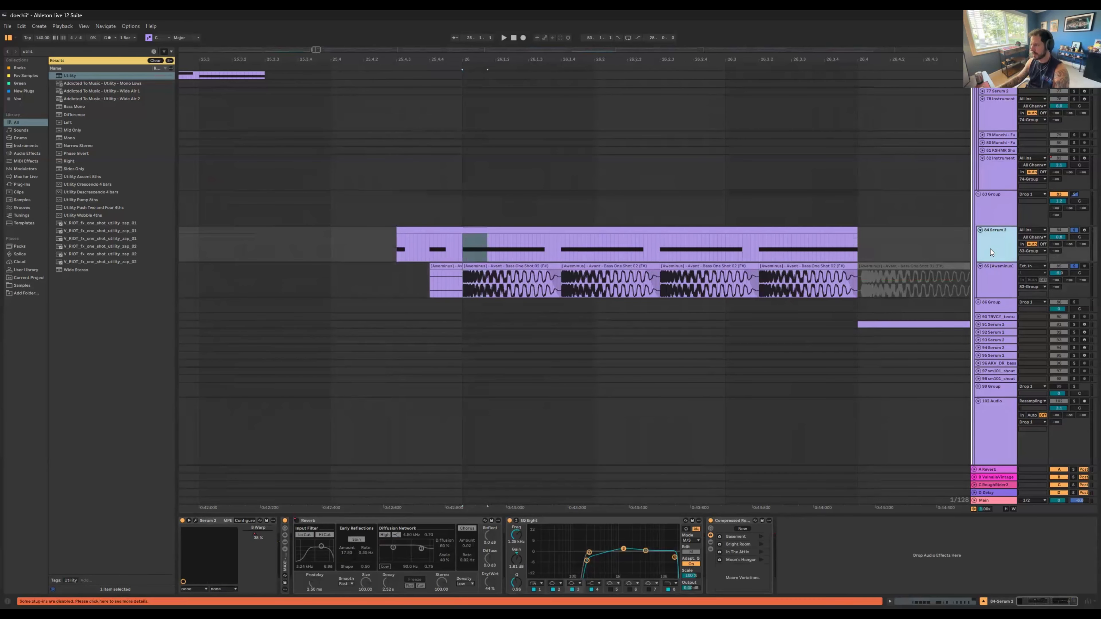
key(ctrl+t)
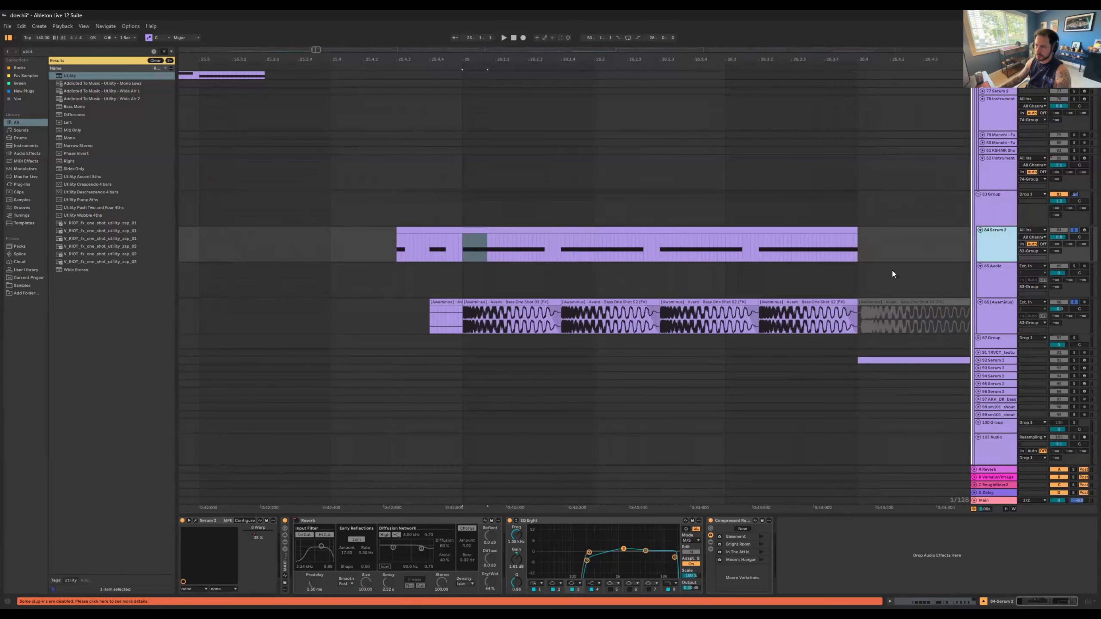
key(ctrl+t)
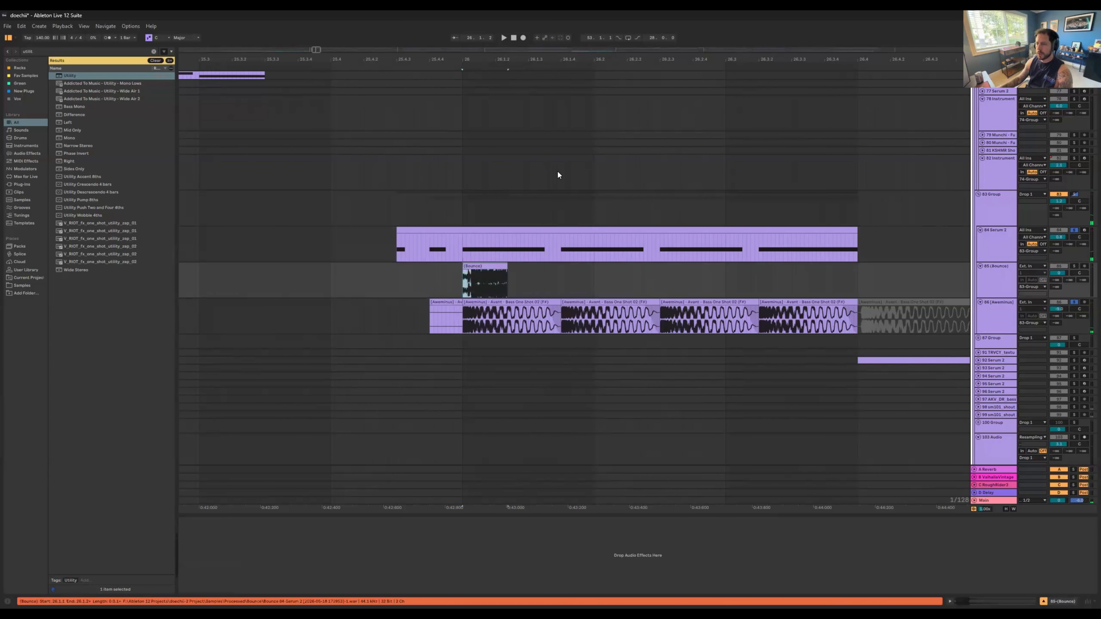
Step: Bounce the whole Serum note starting at bar 26 and paste the audio onto the new track
drag(504, 268, 462, 245)
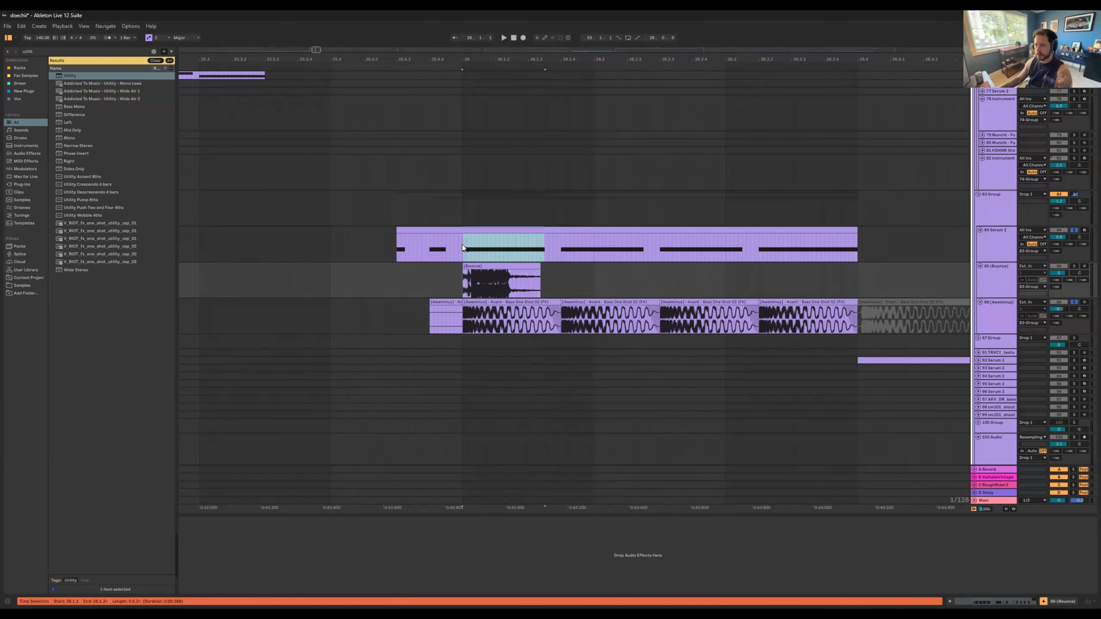
click(462, 274)
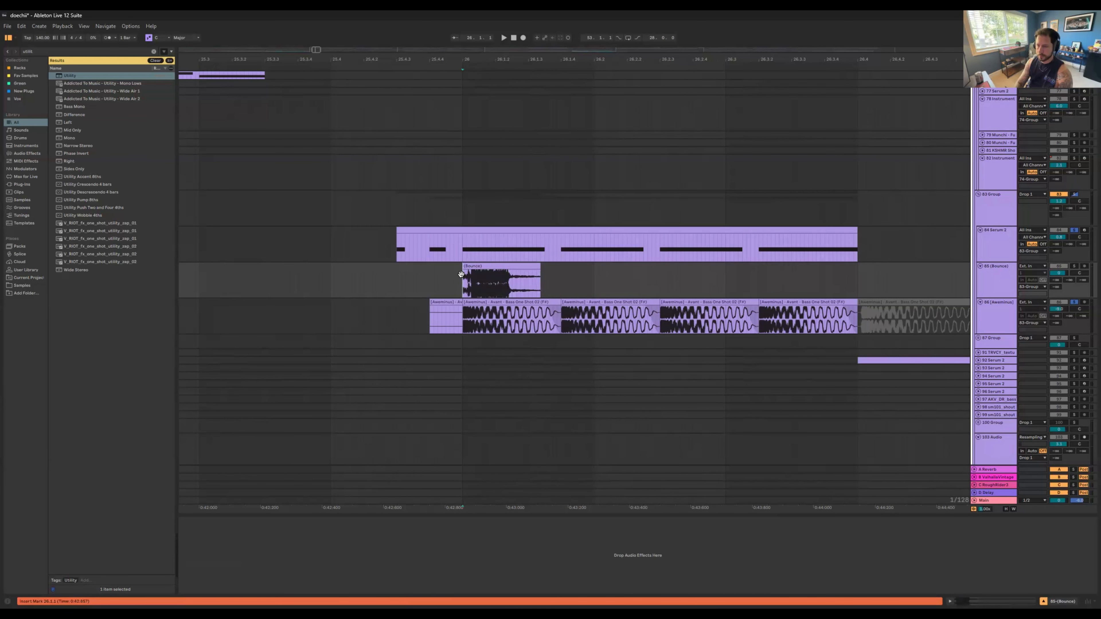
key(ctrl+alt+v)
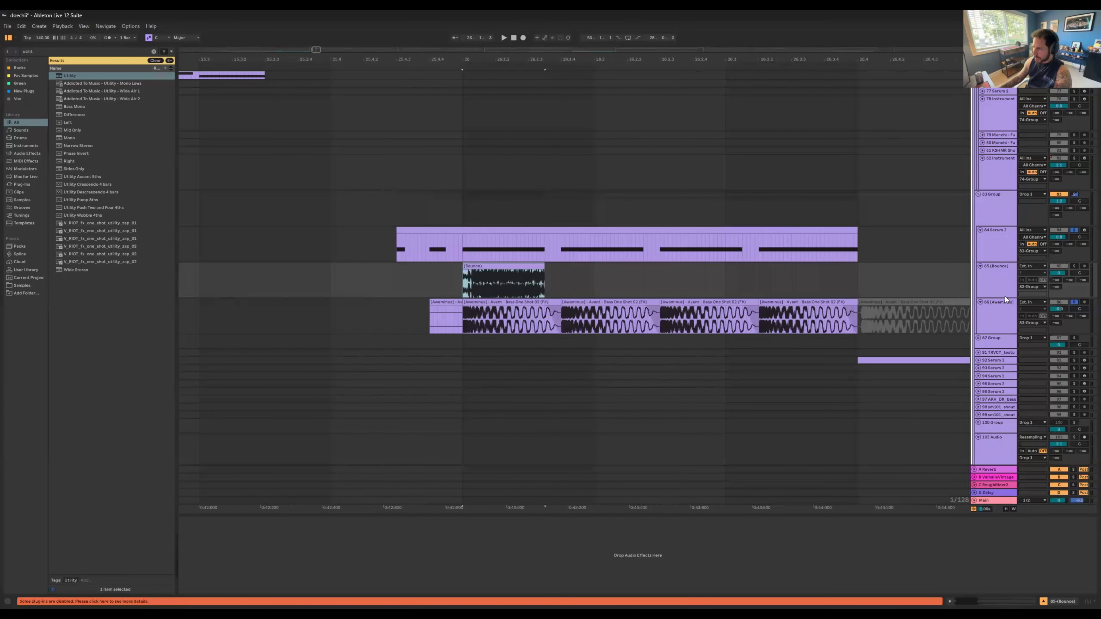
Step: Enlarge the bounced audio track and the bass one-shot track to compare their waveforms around bar 26
drag(1005, 298, 1011, 319)
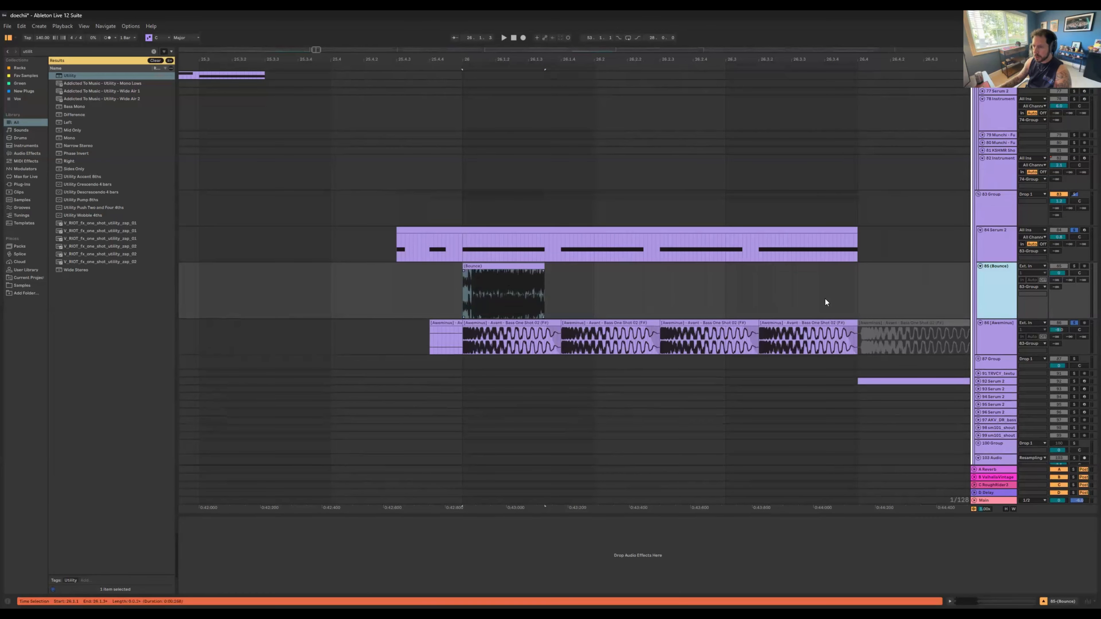
drag(1001, 361, 1002, 395)
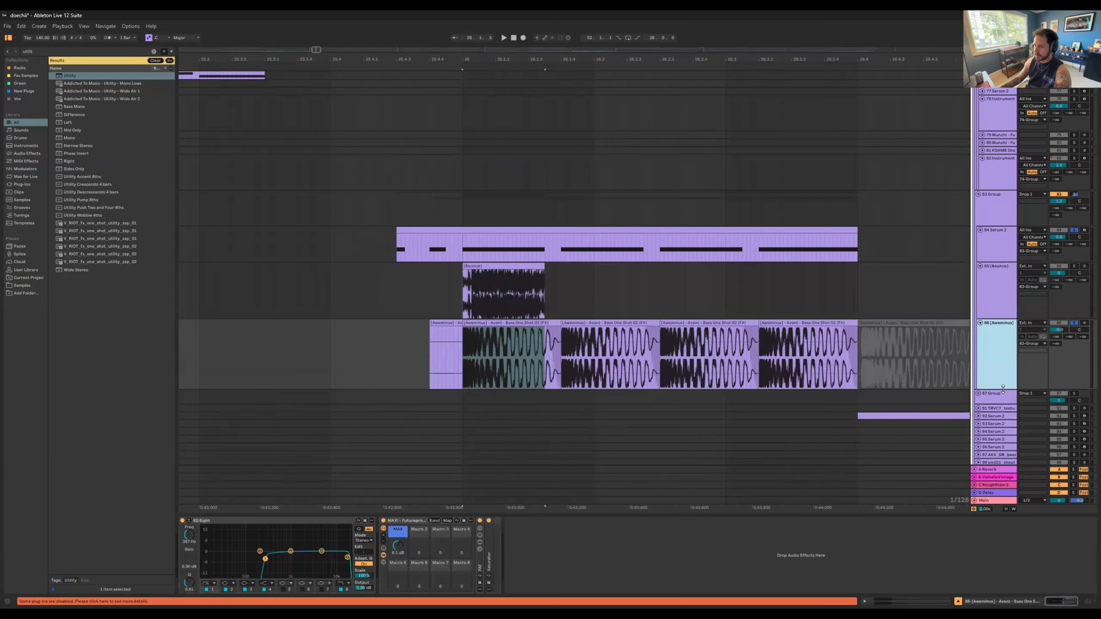
drag(475, 59, 480, 70)
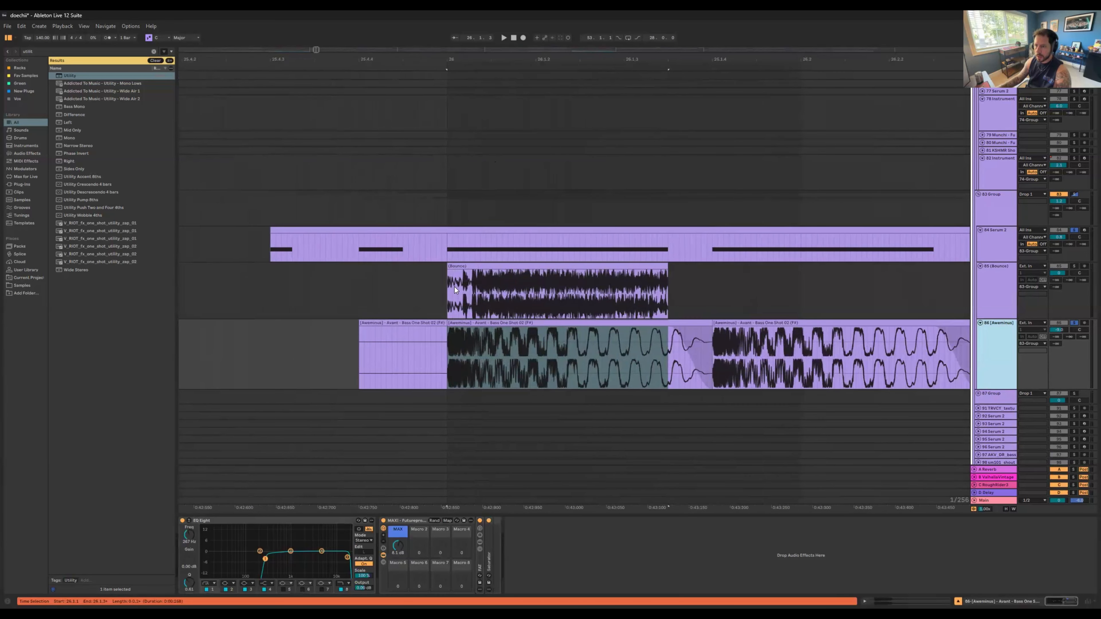
Step: Highlight both clips' opening transients, try moving the one-shot's transient onto the bounced clip's start, and undo it
drag(453, 289, 471, 287)
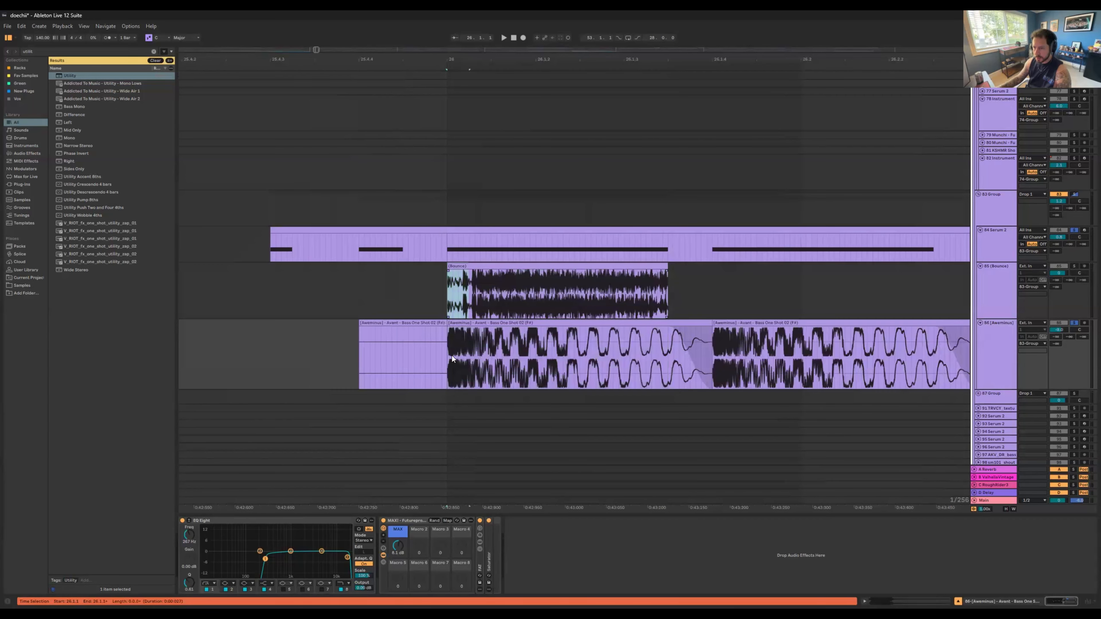
drag(448, 358, 475, 360)
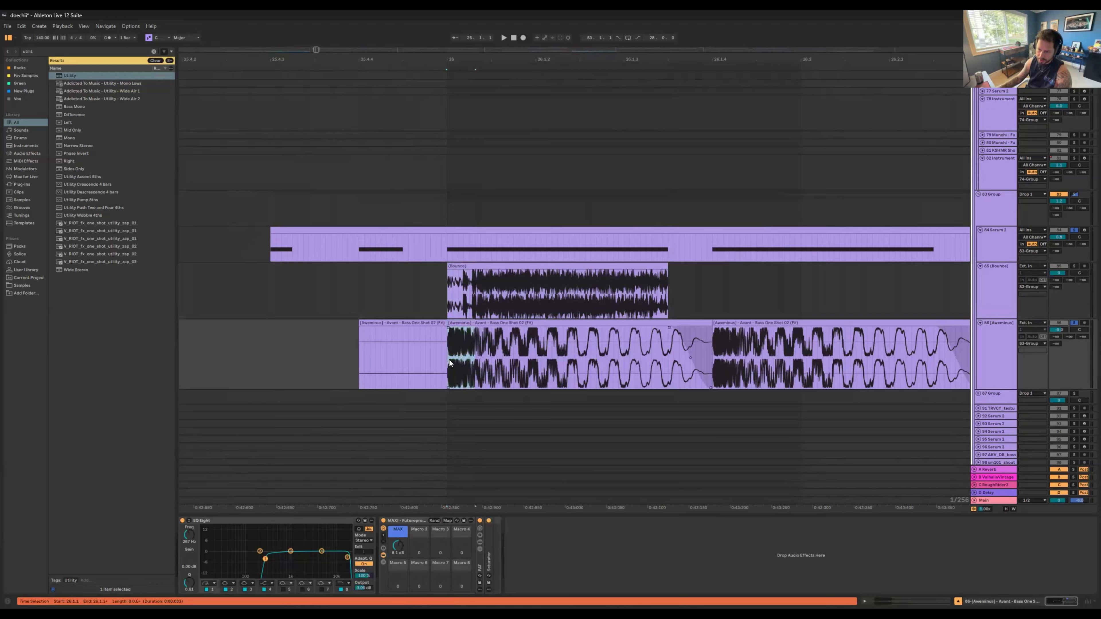
drag(459, 355, 465, 285)
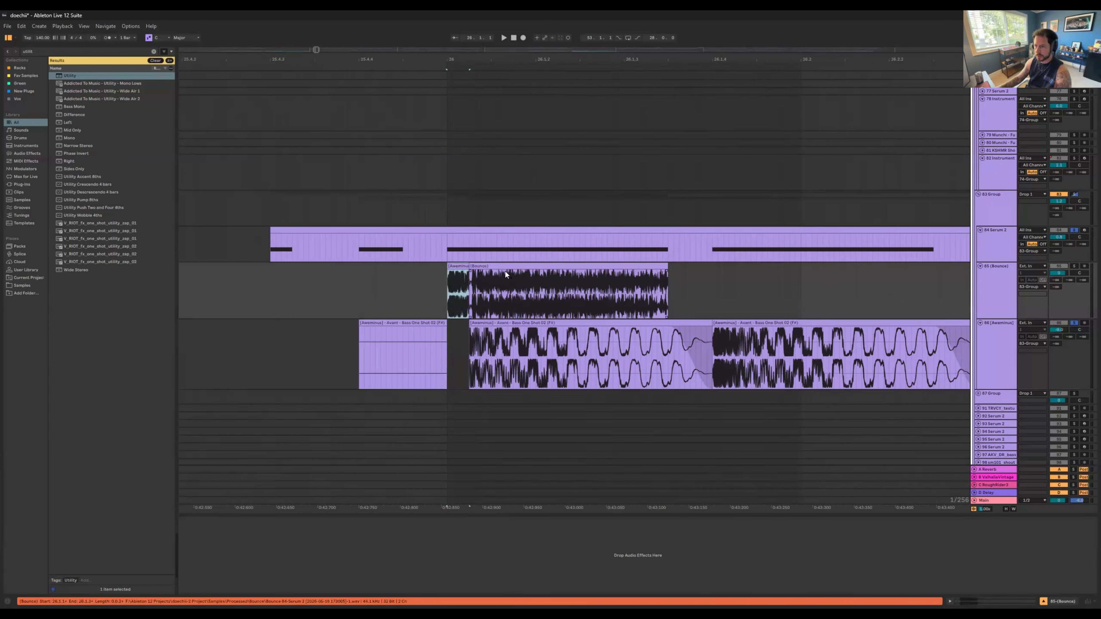
key(ctrl+z)
Step: Highlight and compare the sustained portions of the bounced Serum clip and the first bass one-shot clip
drag(470, 281, 667, 284)
drag(470, 349, 708, 346)
click(508, 324)
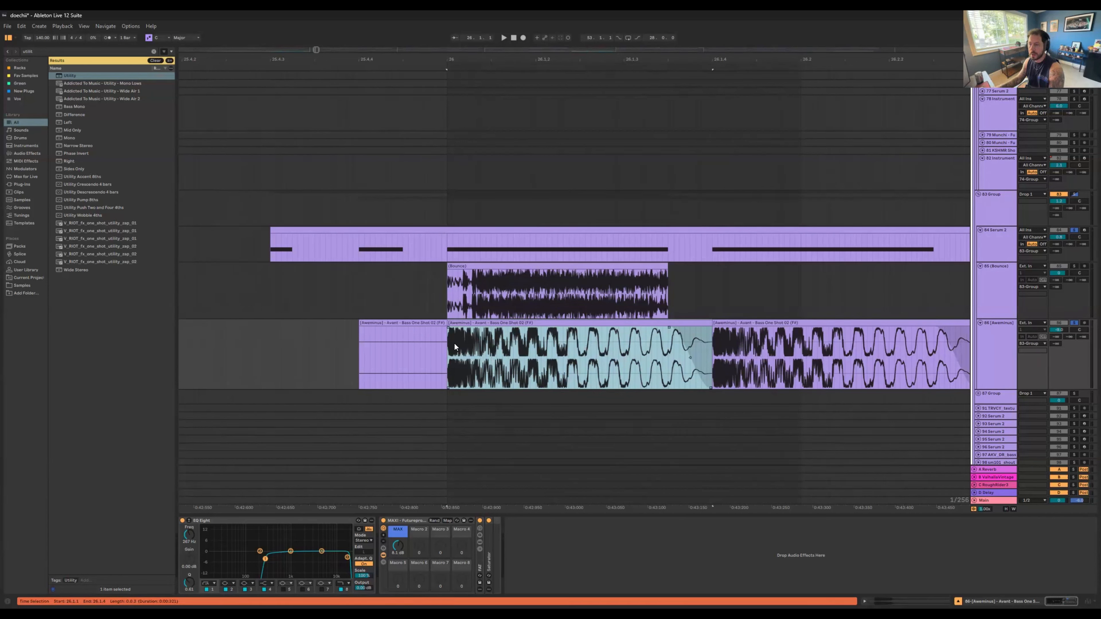
drag(541, 341, 710, 342)
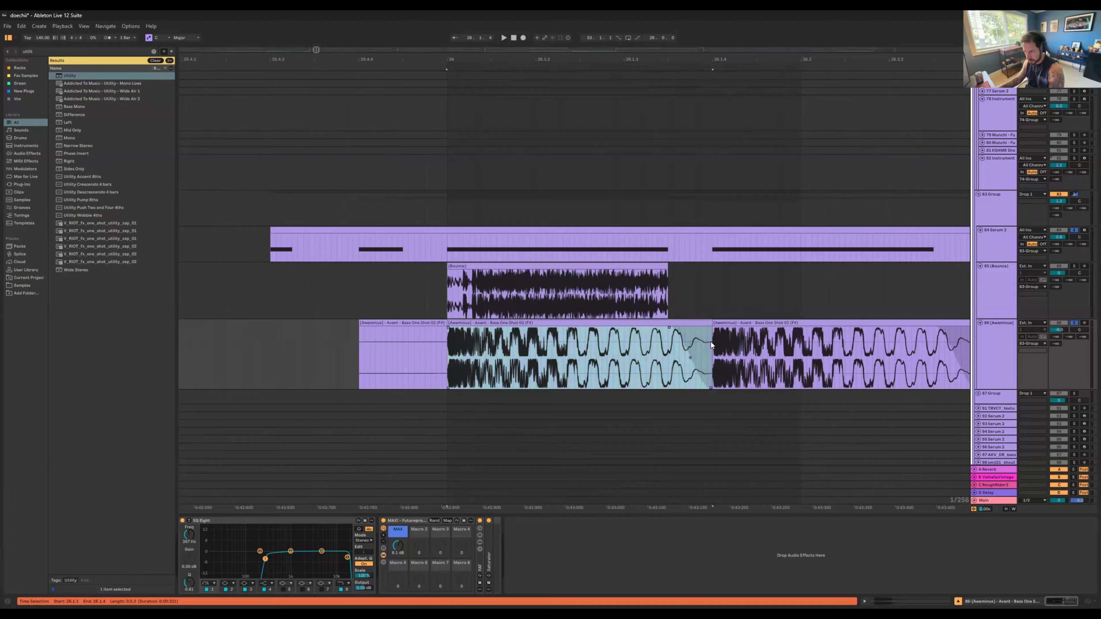
drag(447, 352, 714, 347)
drag(451, 294, 668, 287)
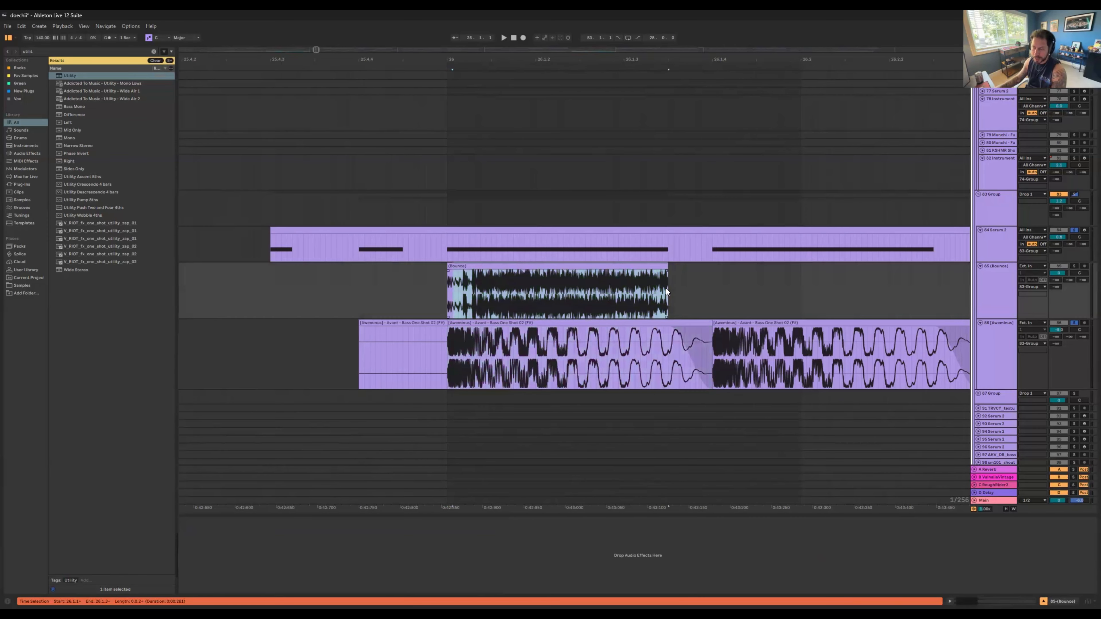
Step: Delete the bounced audio track below Serum track 84
click(1008, 289)
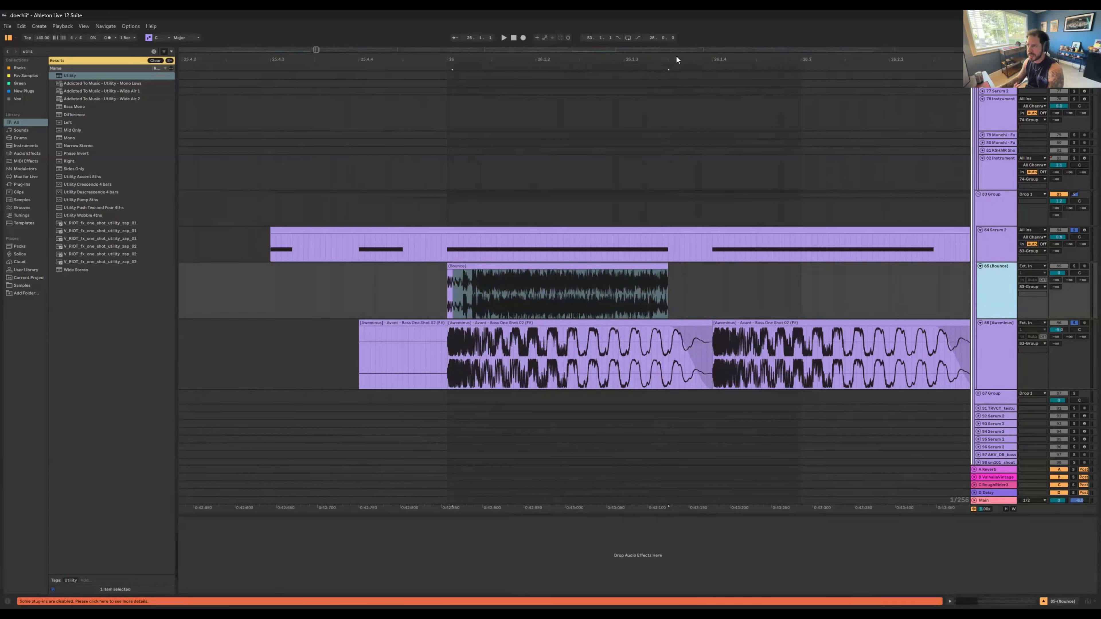
key(Delete)
drag(676, 57, 599, 3)
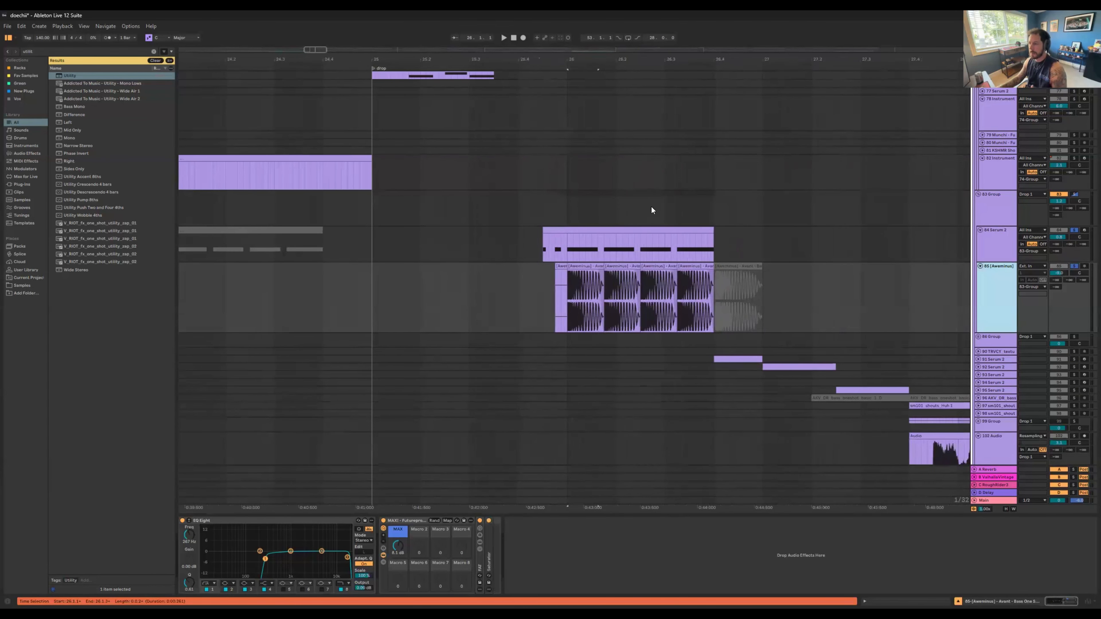
Step: Return to the reese? track's first drop clip and close its last EQ Eight's enlarged display
click(619, 238)
scroll(471, 174, up, 5)
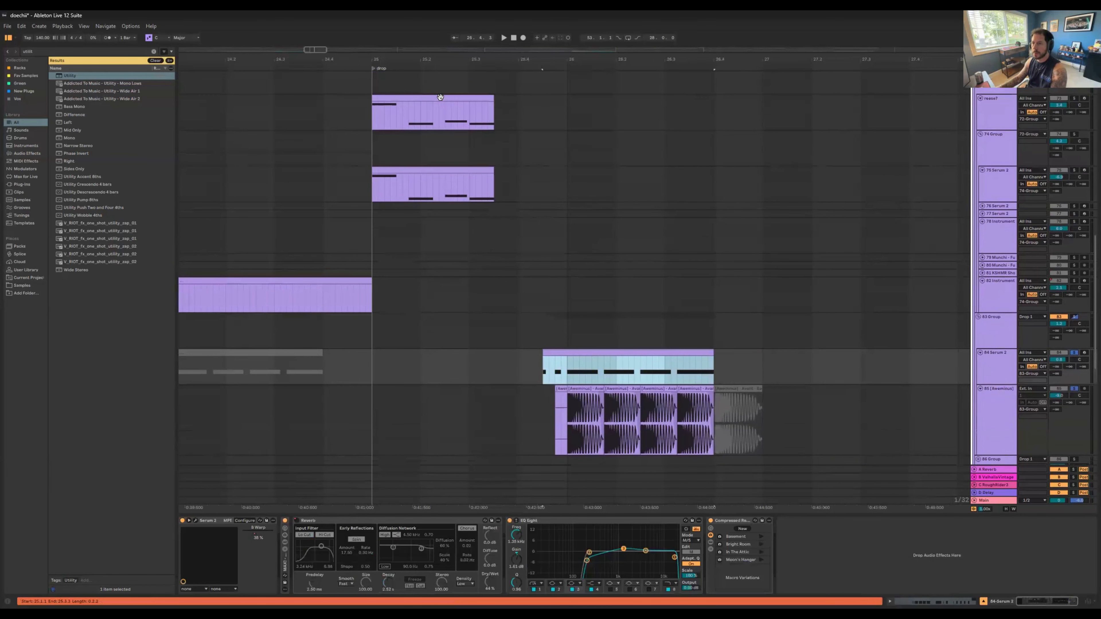
click(440, 97)
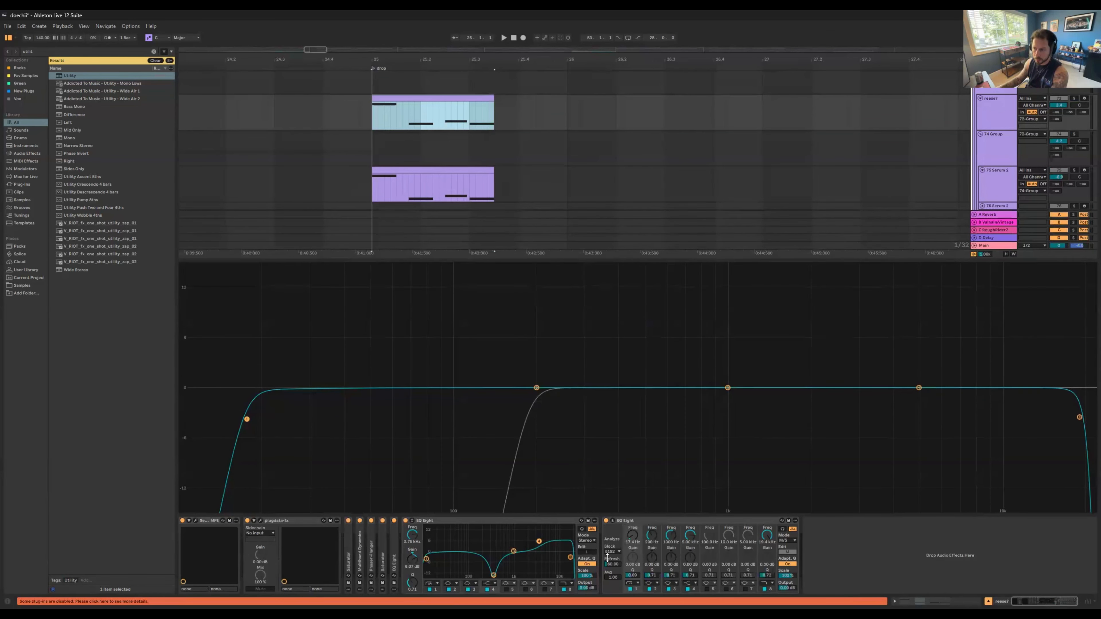
click(612, 520)
scroll(448, 176, up, 1)
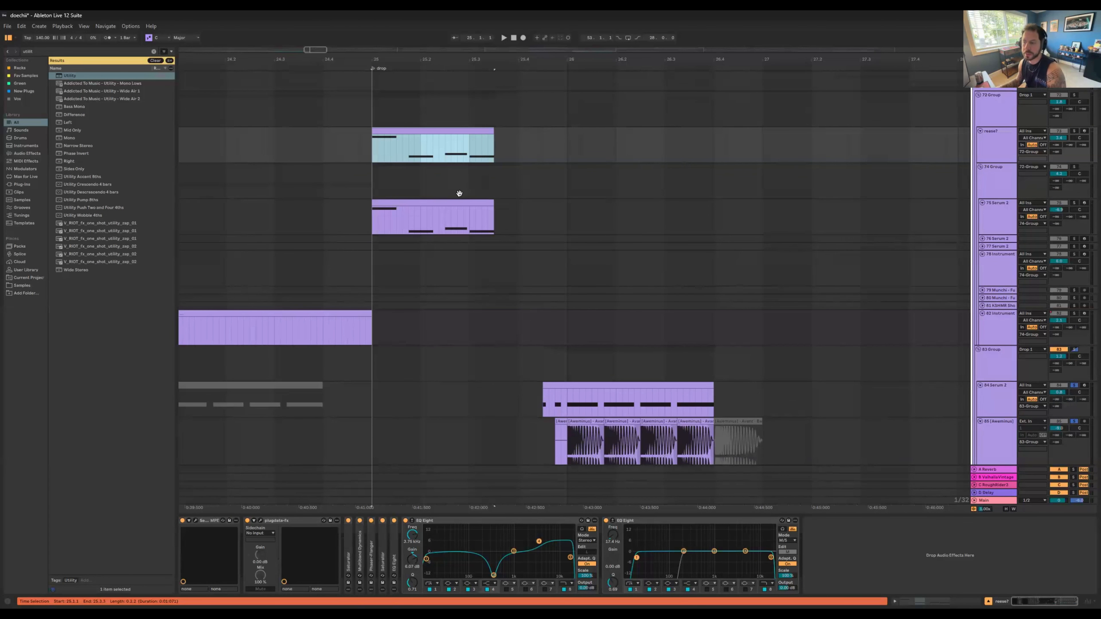
Step: Solo Serum tracks 91, 92 and 93 below the 83 Group and play them from the track 91 clip
scroll(756, 329, down, 6)
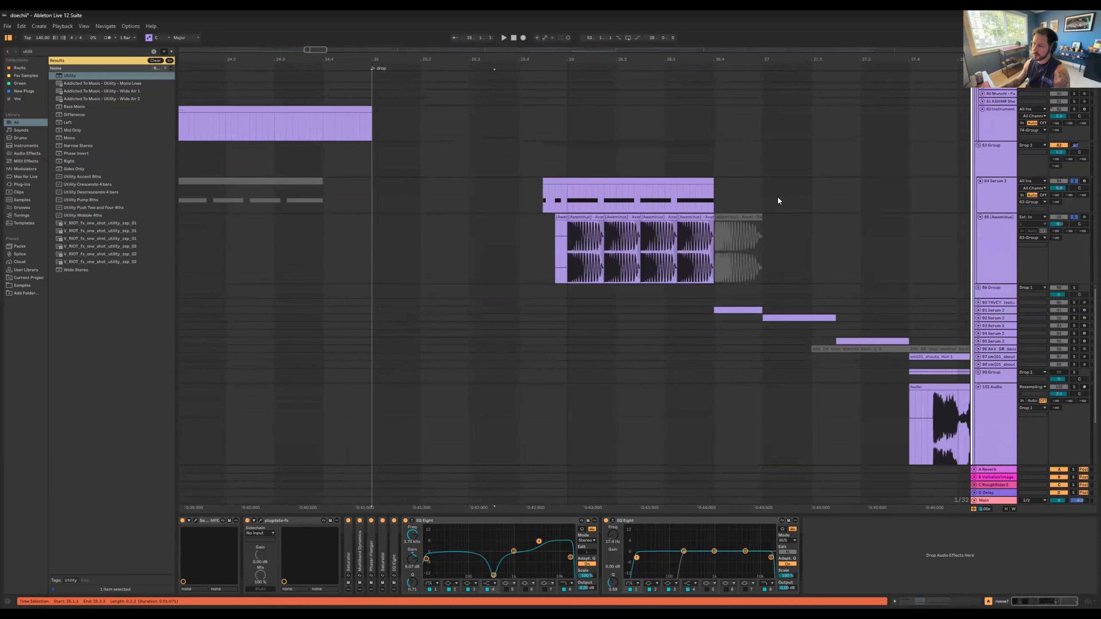
scroll(778, 200, down, 2)
scroll(778, 201, right, 5)
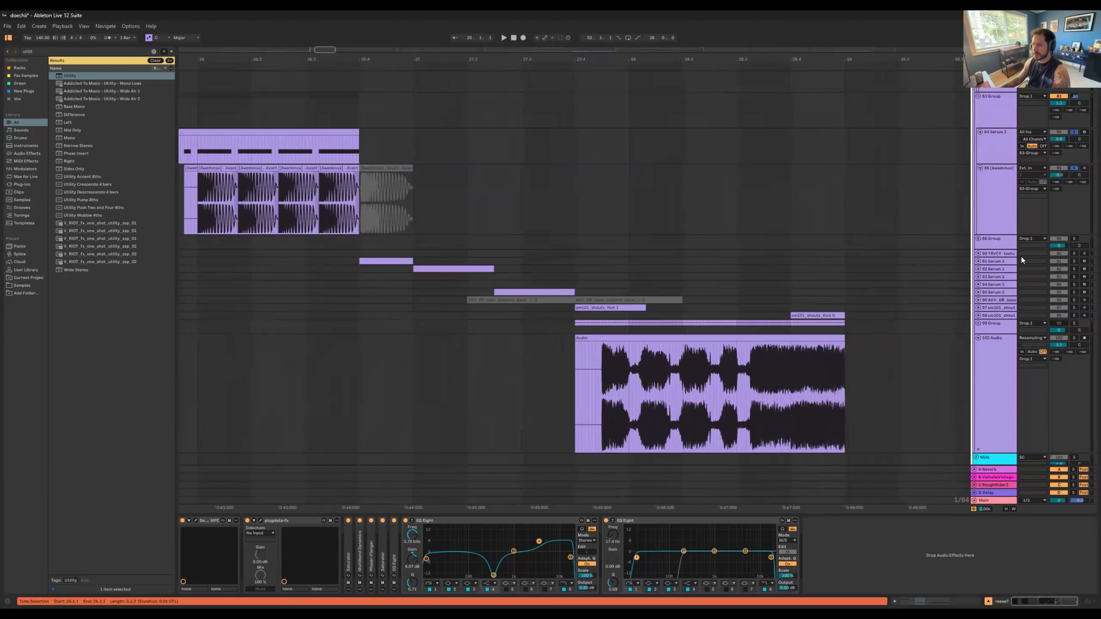
click(415, 258)
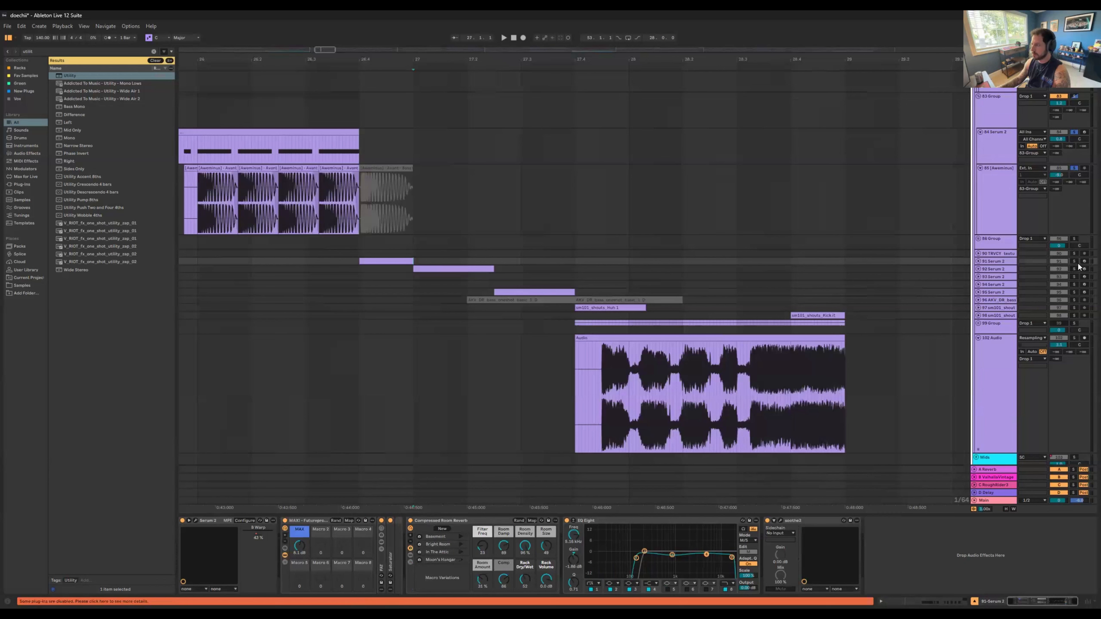
click(1075, 261)
ctrl+click(1075, 269)
ctrl+click(1075, 277)
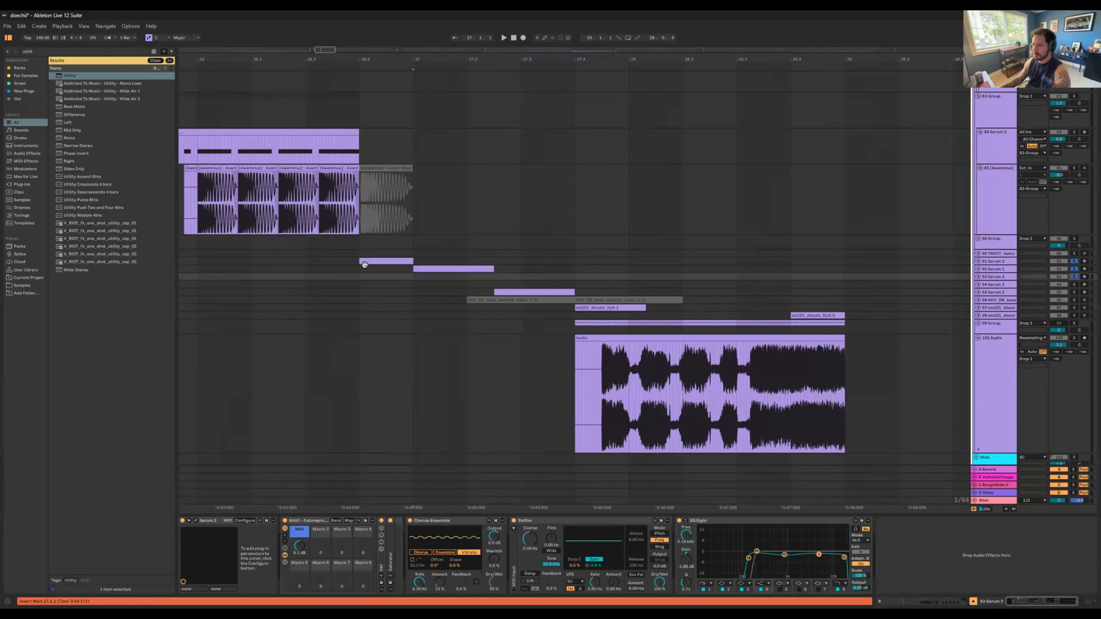
click(375, 259)
key(space)
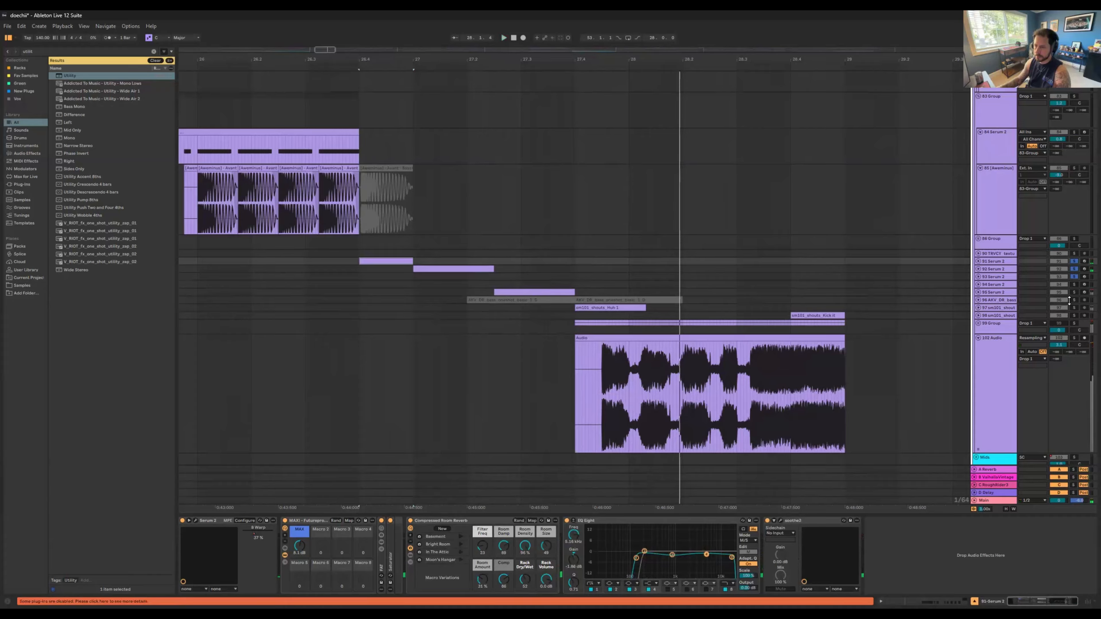
Step: Add Serum track 95 to the soloed bass tracks and replay the sequence from the track 91 clip
ctrl+click(1075, 293)
click(379, 262)
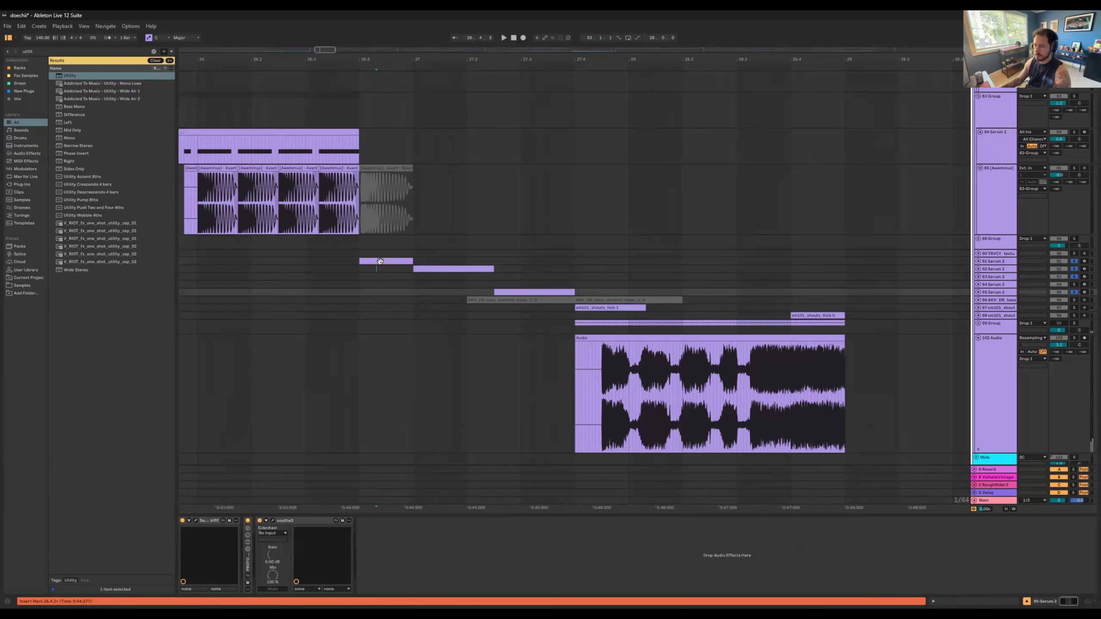
key(space)
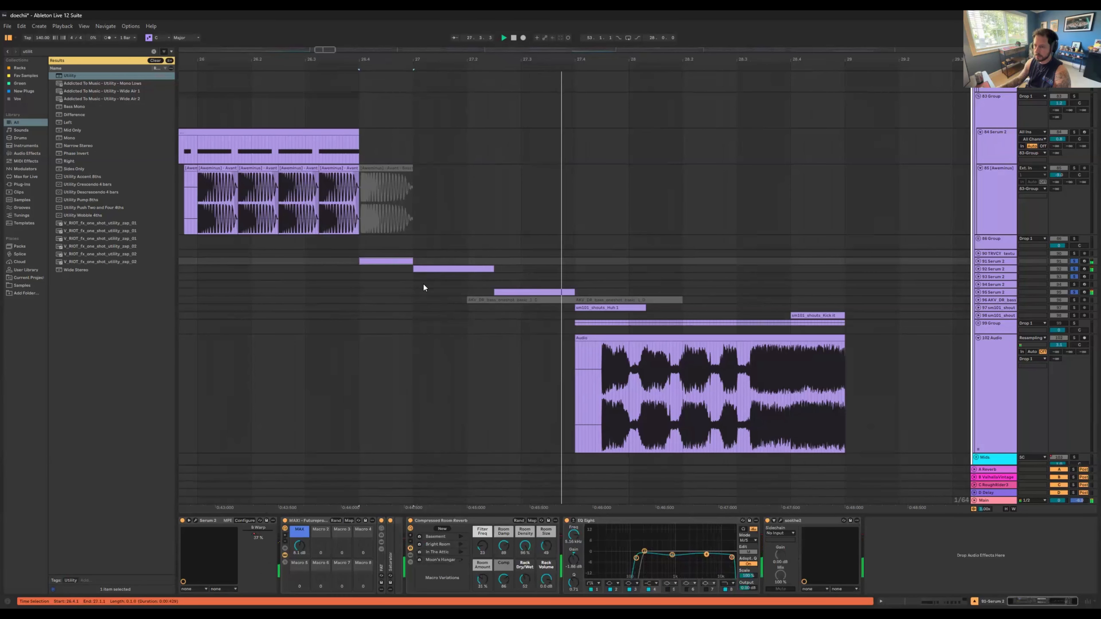
key(space)
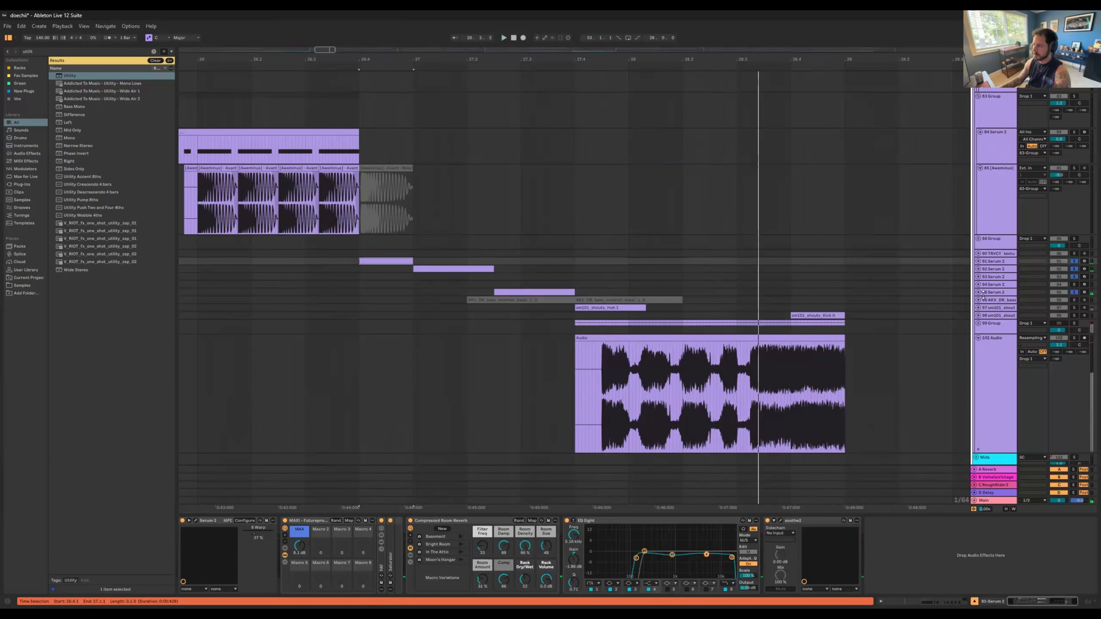
Step: Unfold Serum tracks 95 and 92 to show the notes in their clips
click(978, 292)
click(505, 290)
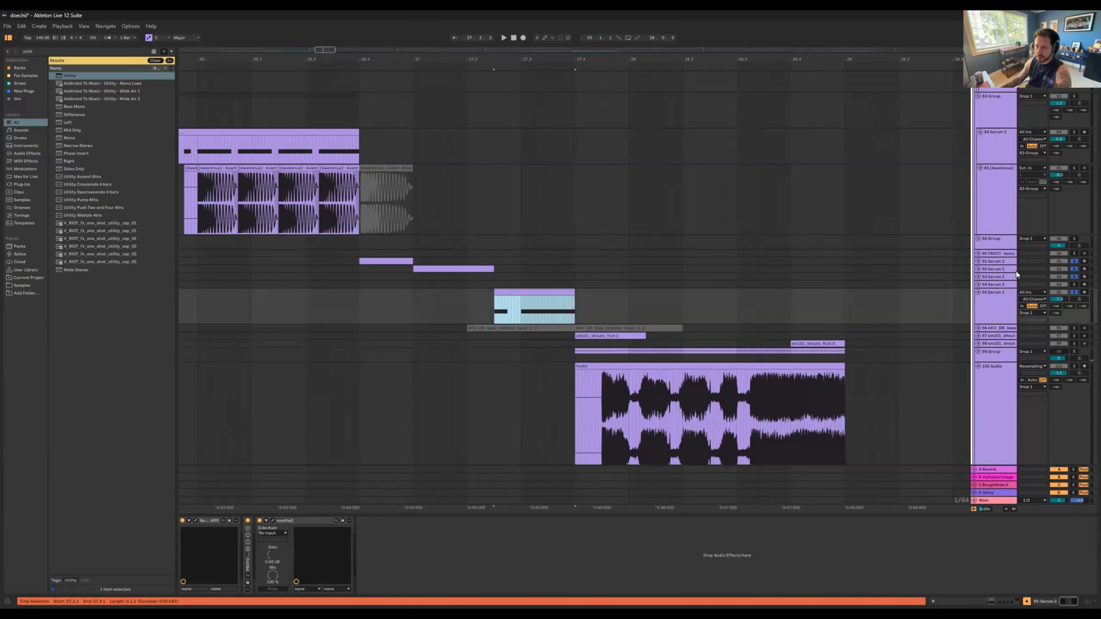
click(978, 269)
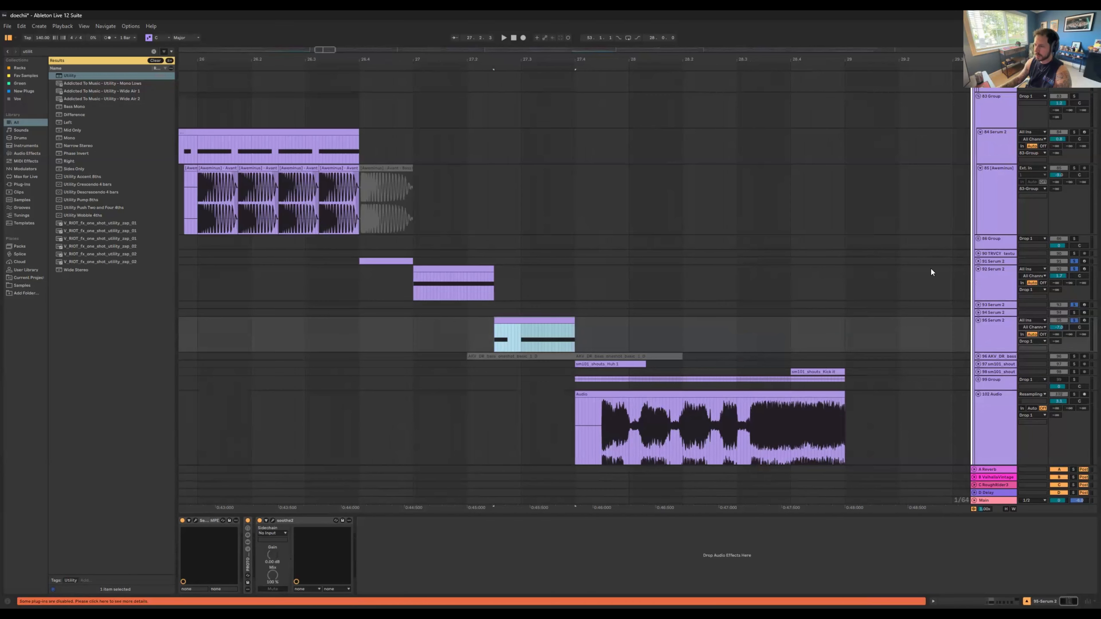
Step: Unfold Serum track 91 to show its notes and widen the view to the surrounding drop clips
click(979, 261)
scroll(515, 318, down, 4)
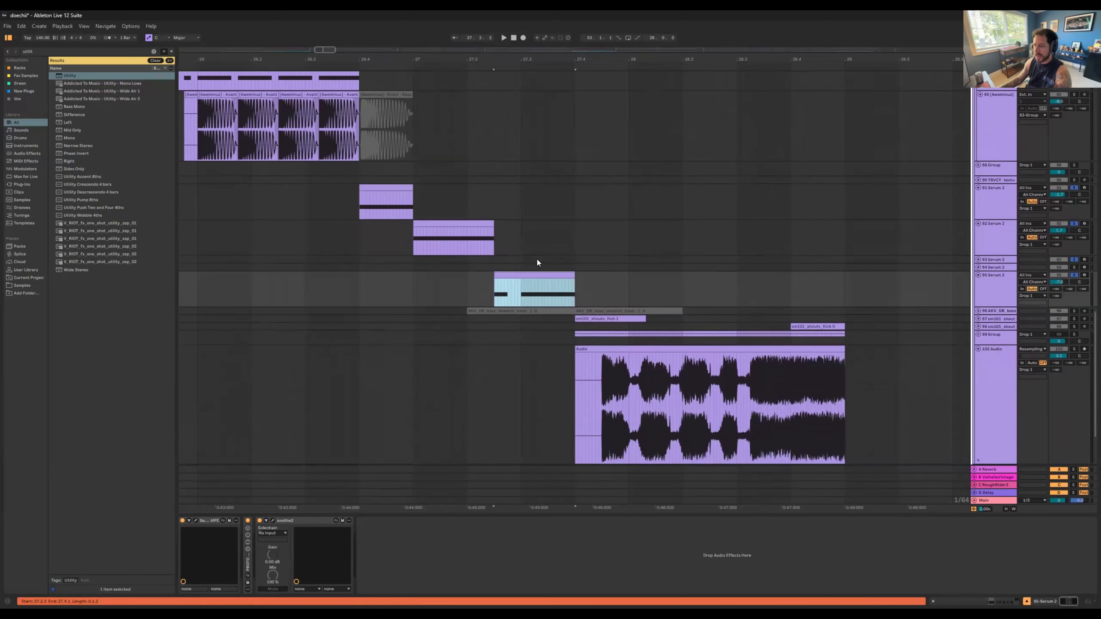
drag(536, 58, 546, 100)
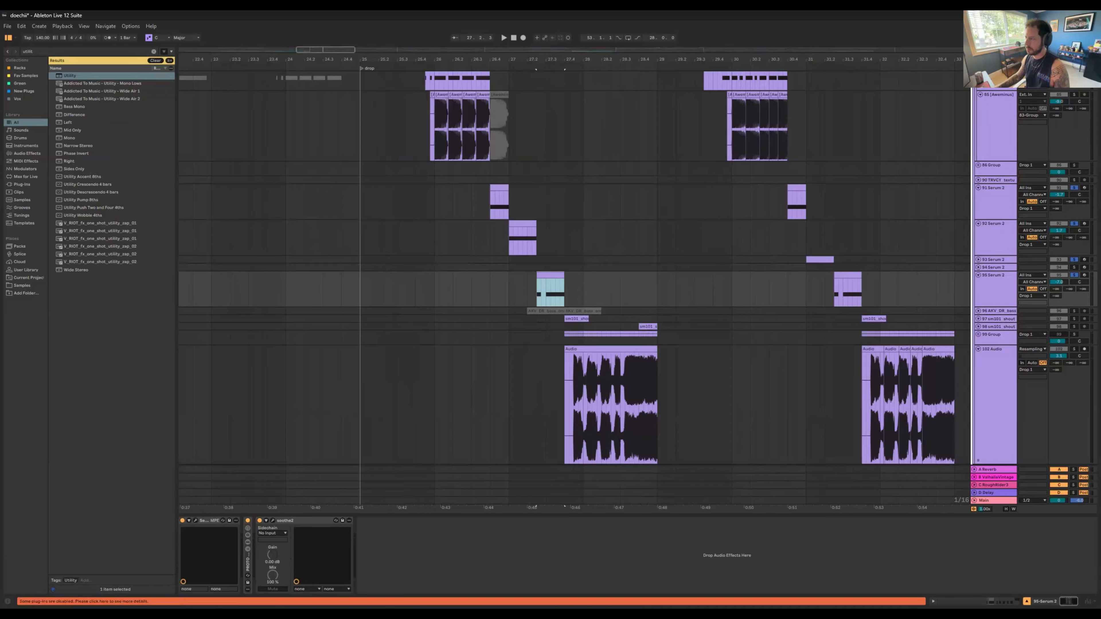
Step: Clear the solos on the Serum bass tracks and play the full mix from the drop marker
click(1074, 275)
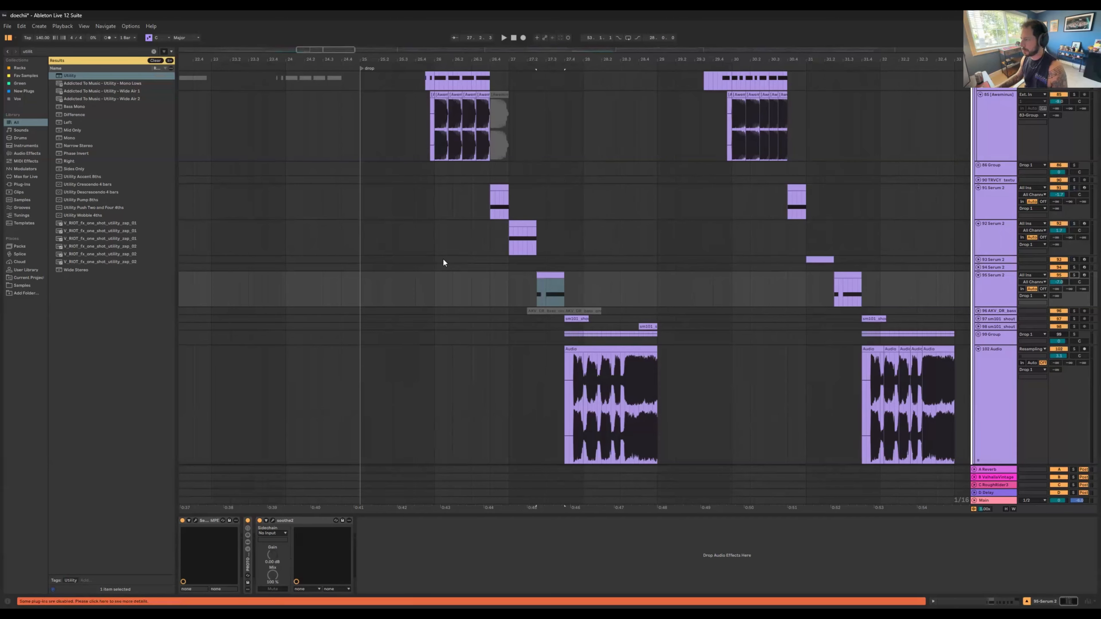
click(361, 278)
key(space)
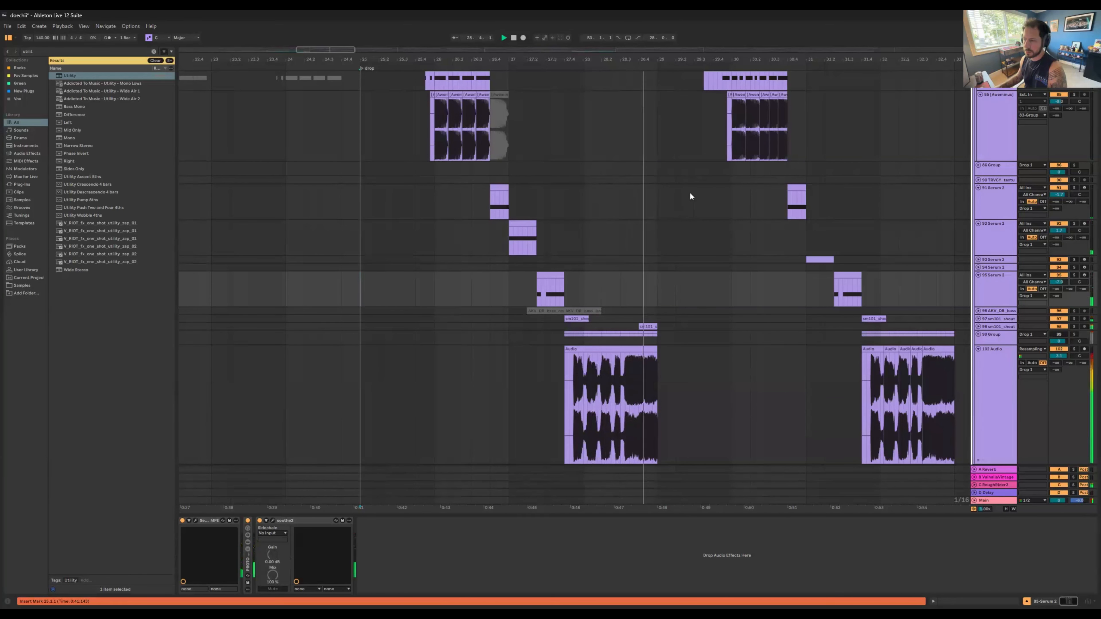
scroll(678, 241, down, 5)
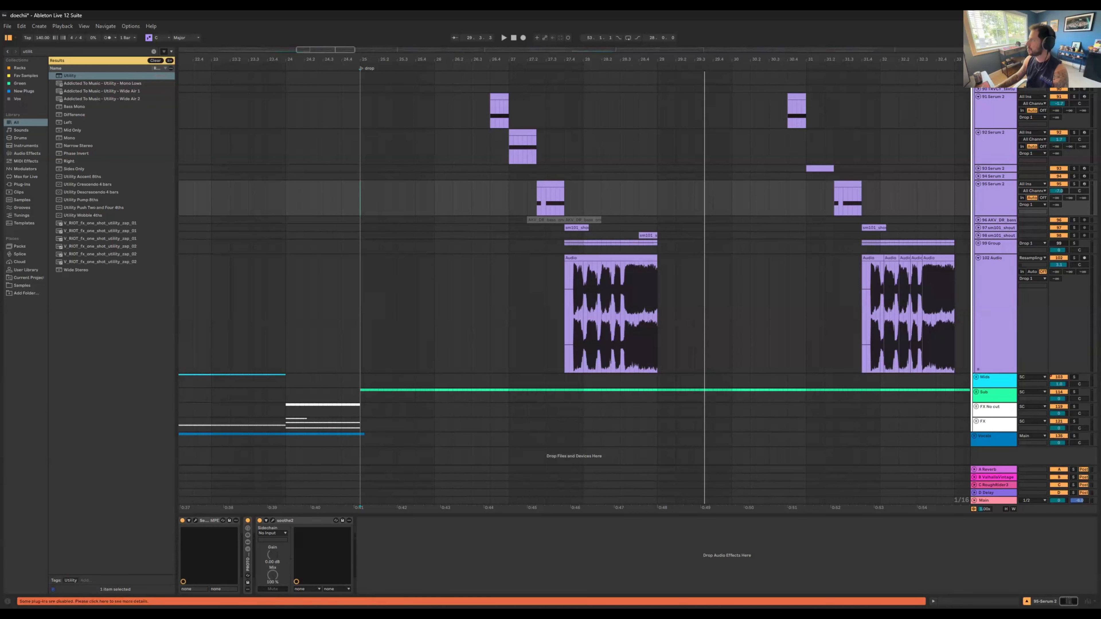
Step: Select the first clip on track 102 Audio and unfold the 99 Group to show Serum tracks 100 and 101
click(644, 258)
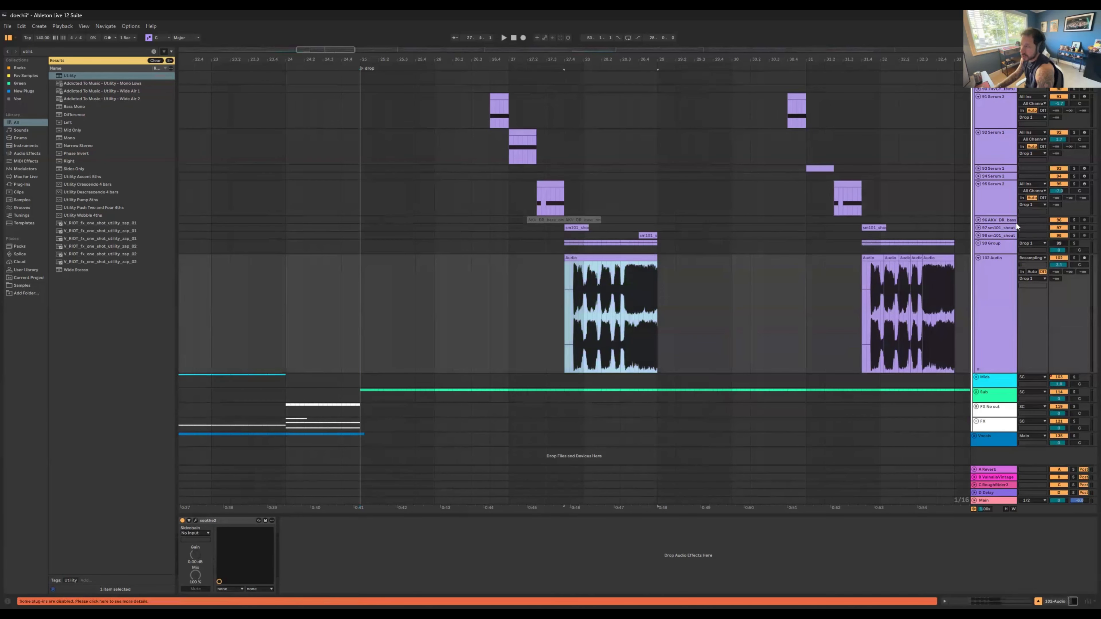
click(979, 244)
scroll(733, 178, down, 3)
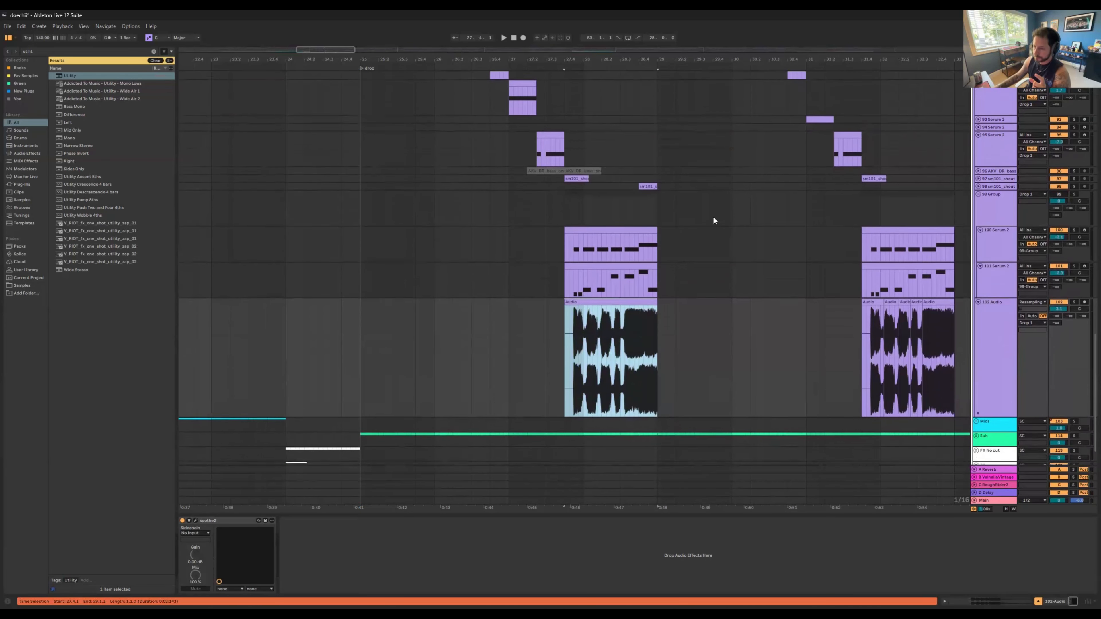
Step: Solo Serum track 100 in the 99 Group and play its first drop clip repeatedly
click(607, 213)
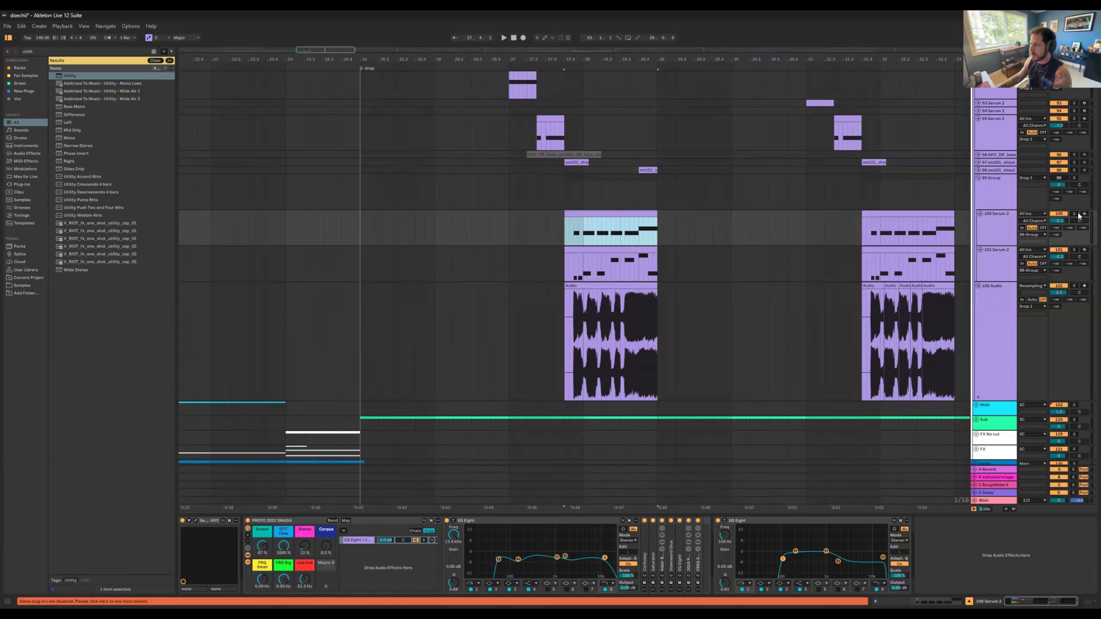
key(space)
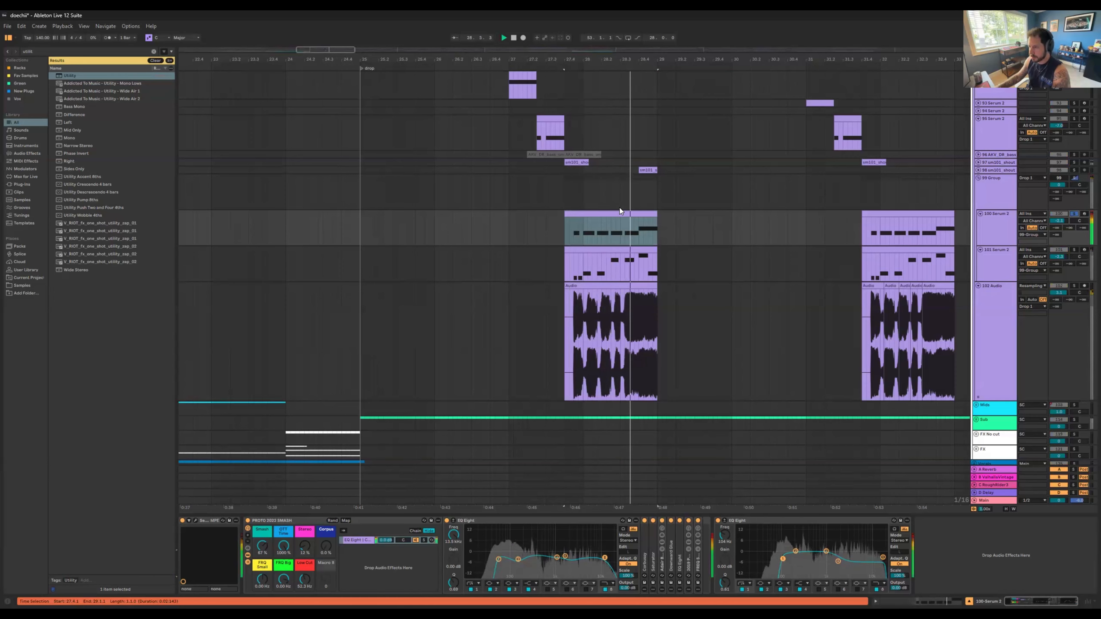
key(space)
key(space)
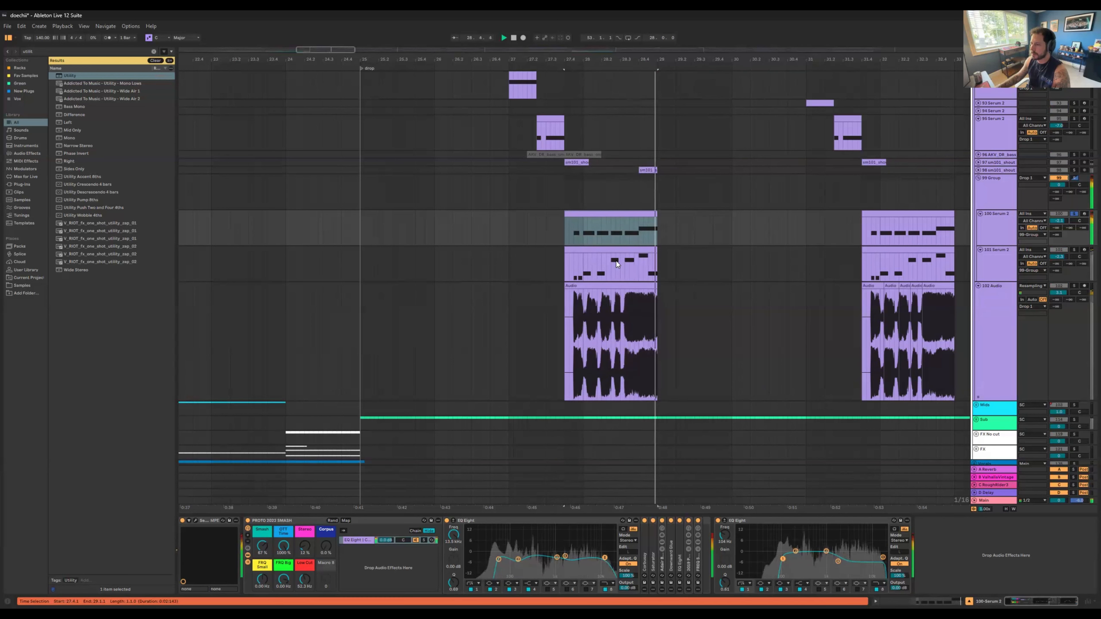
key(space)
key(space)
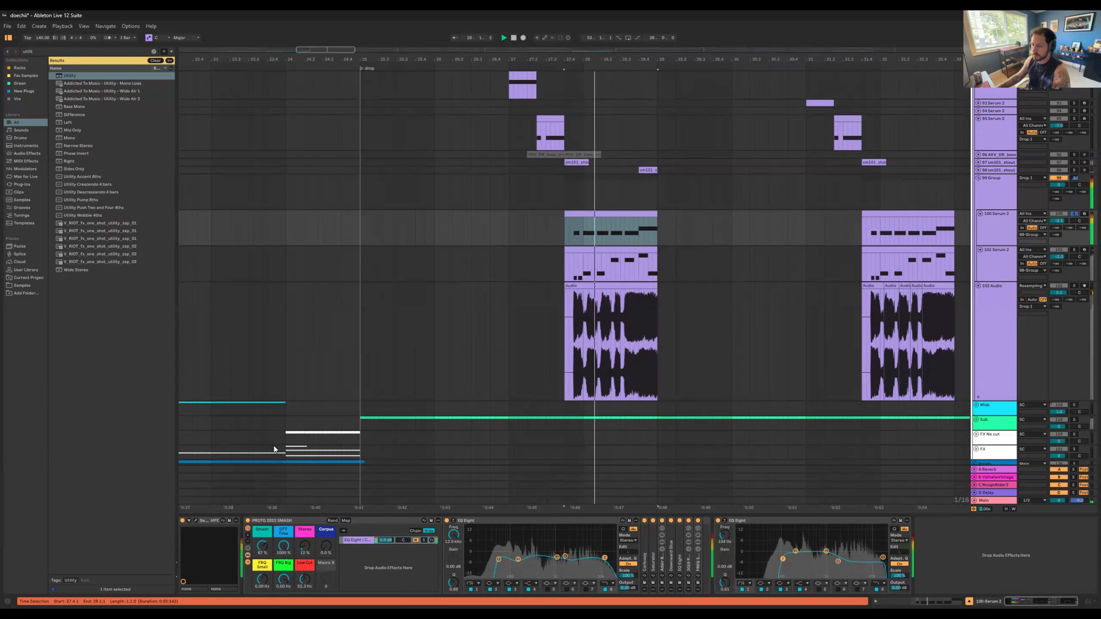
Step: Inspect the oscillators and effects chain of track 100's Serum 2 during playback, then stop and close the synth
click(196, 522)
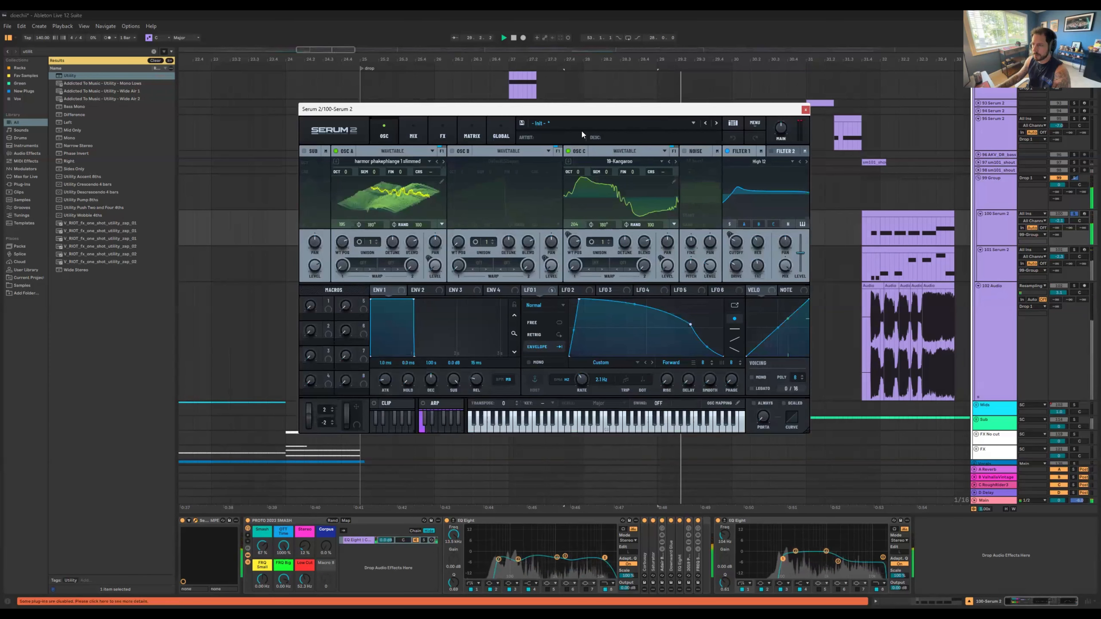
drag(591, 114, 525, 125)
click(431, 148)
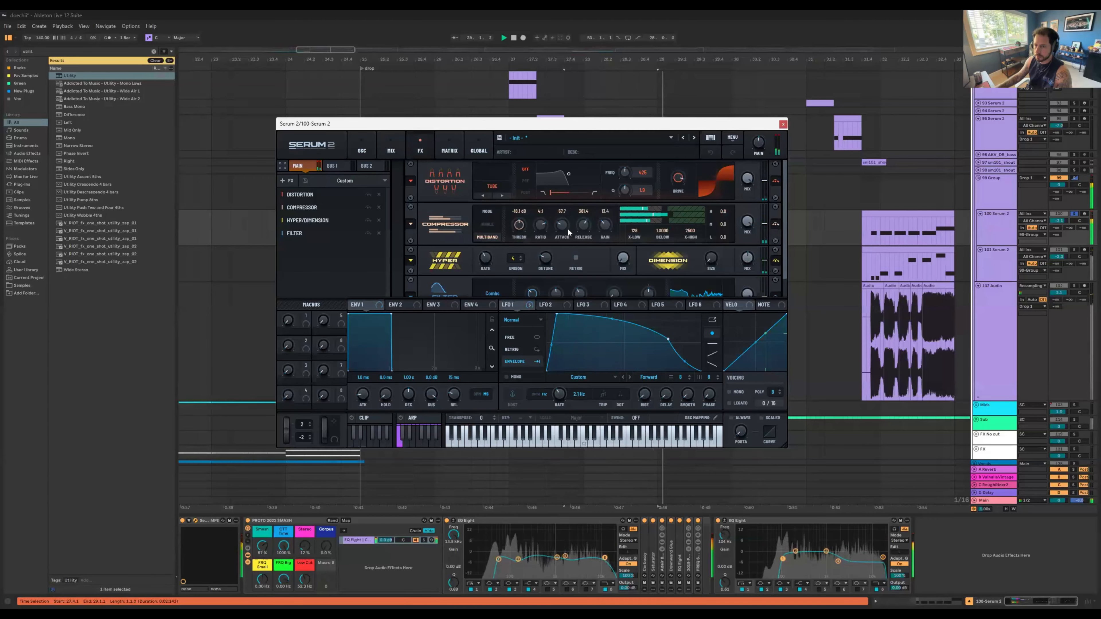
drag(568, 233, 569, 236)
key(space)
click(783, 124)
Step: Unsolo Serum track 100 and play the full mix from shortly before its first drop clip
scroll(829, 214, down, 2)
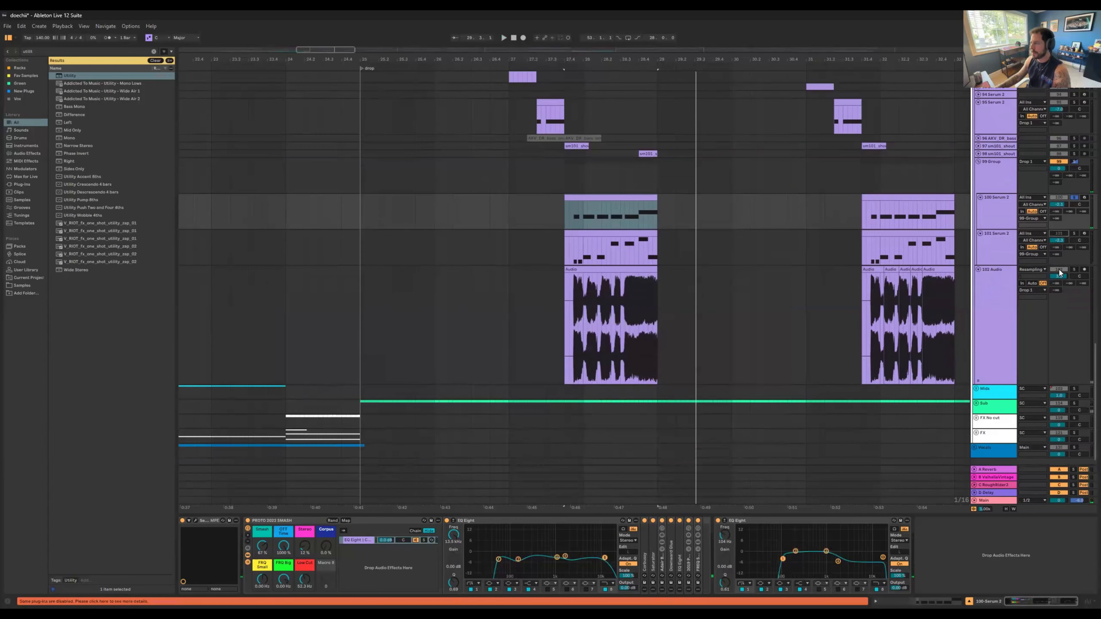
click(1074, 197)
click(480, 213)
key(space)
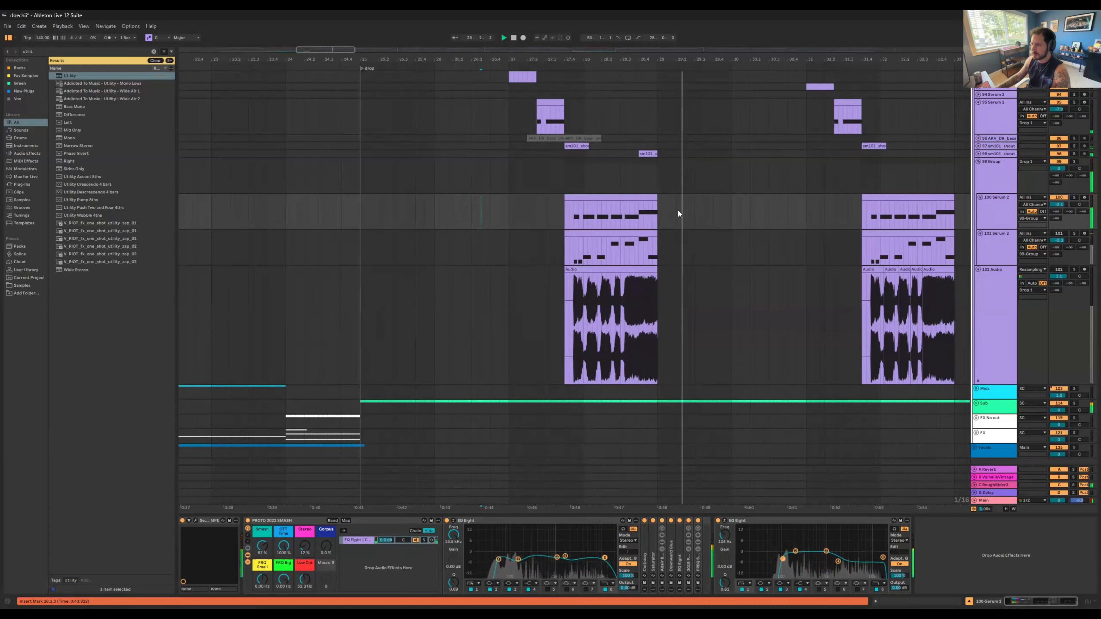
click(523, 213)
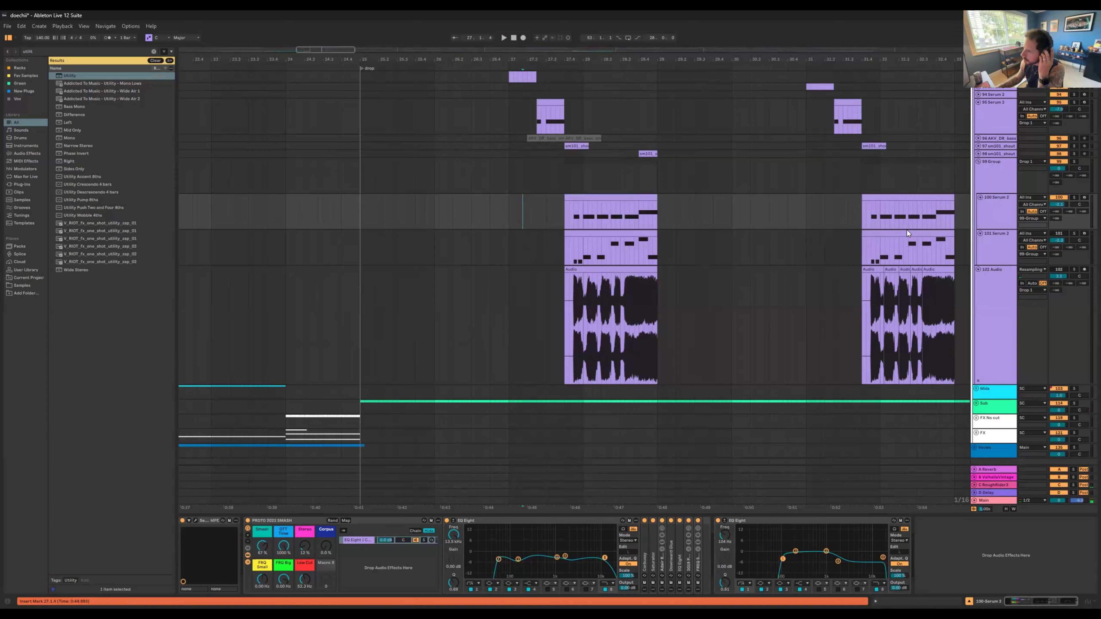
Step: Solo Serum track 101, play its first drop clip, and inspect its Serum 2 oscillator settings
click(1056, 235)
click(1074, 233)
click(564, 232)
key(space)
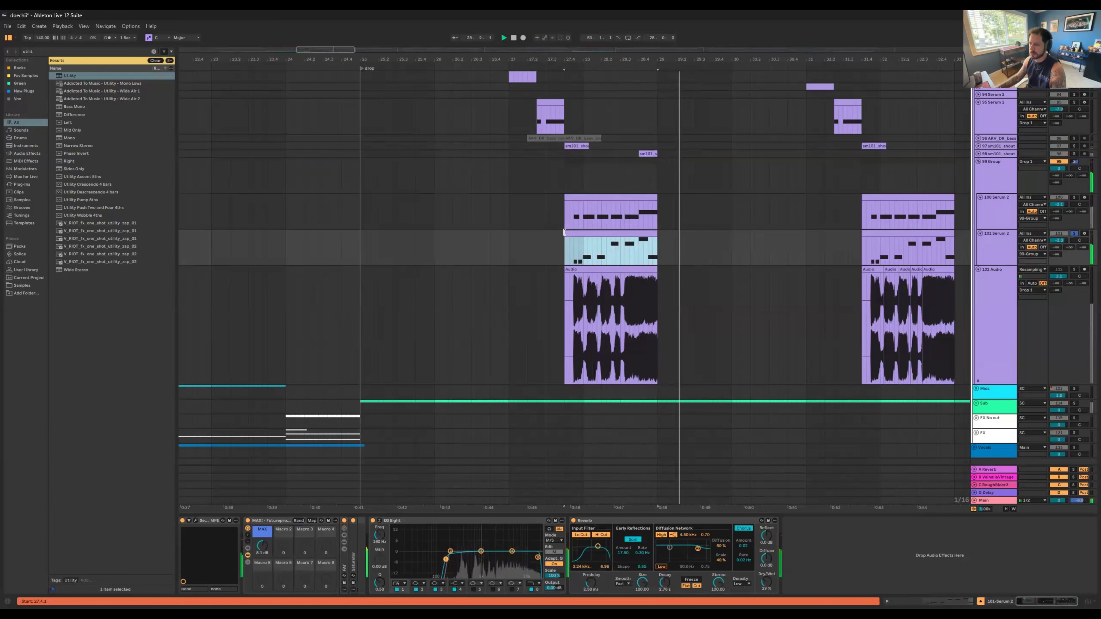
click(195, 521)
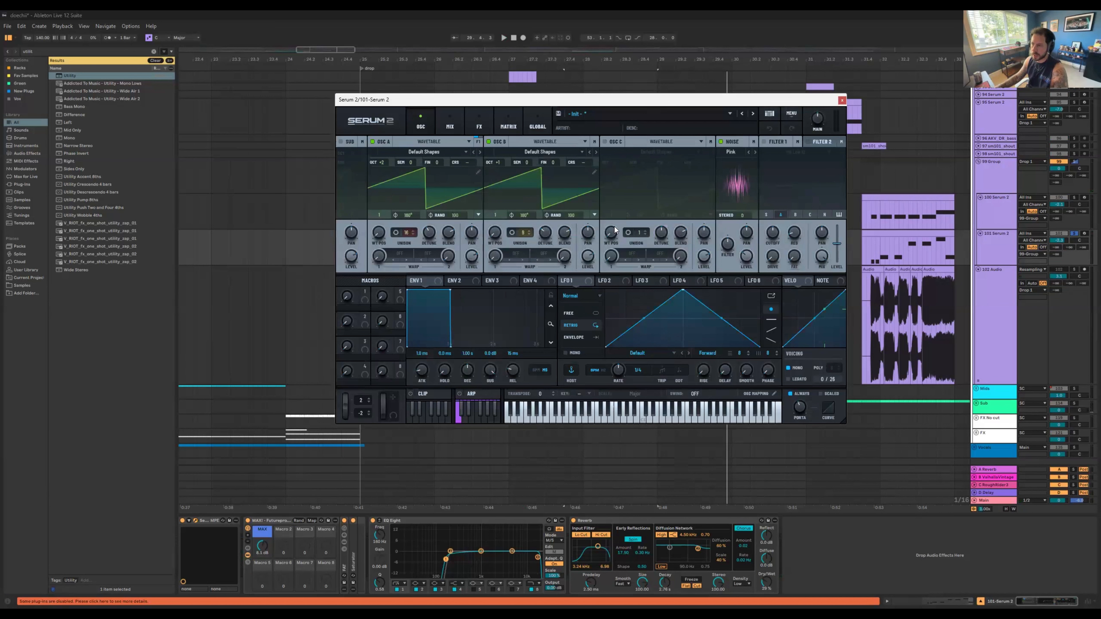
click(842, 102)
Step: Play Serum tracks 100 and 101 soloed together and examine the note pattern in track 101's first clip
click(1076, 203)
key(space)
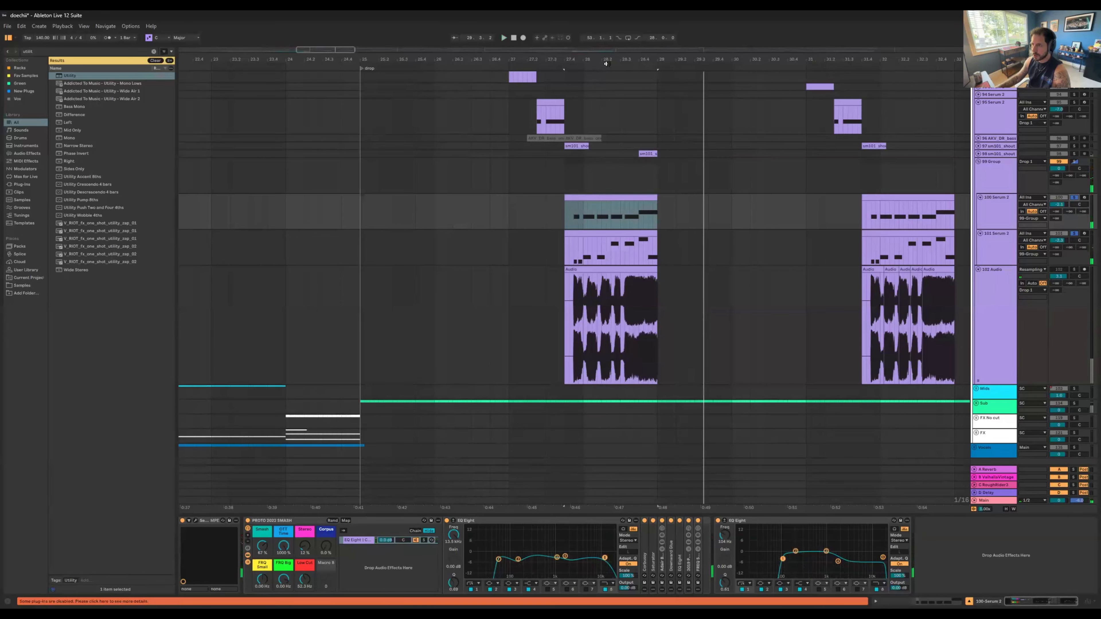
key(z)
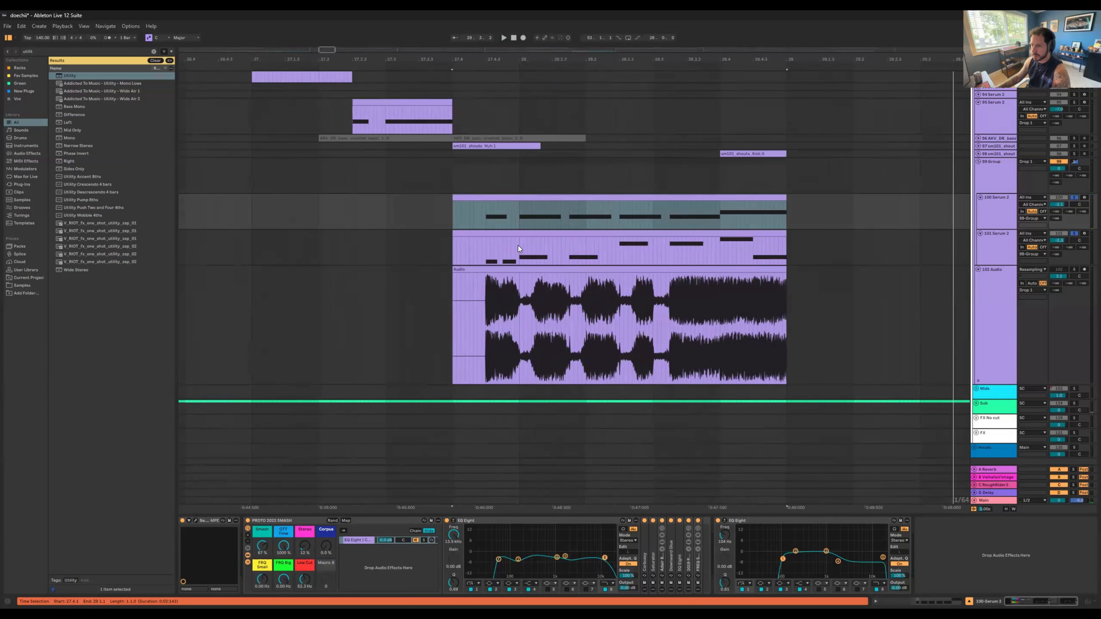
click(569, 245)
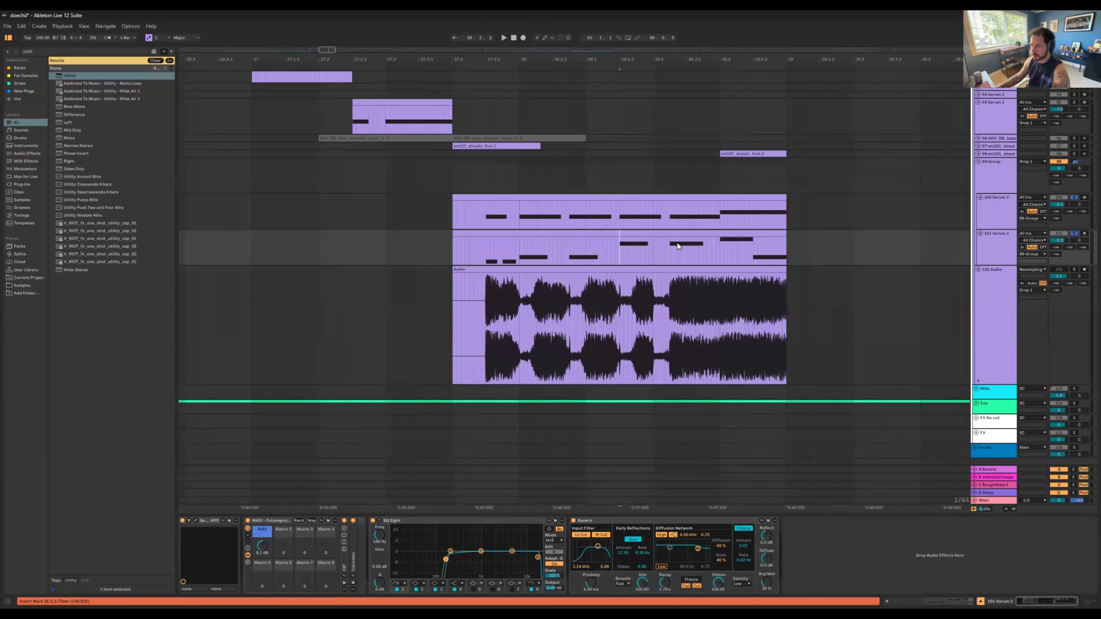
click(754, 248)
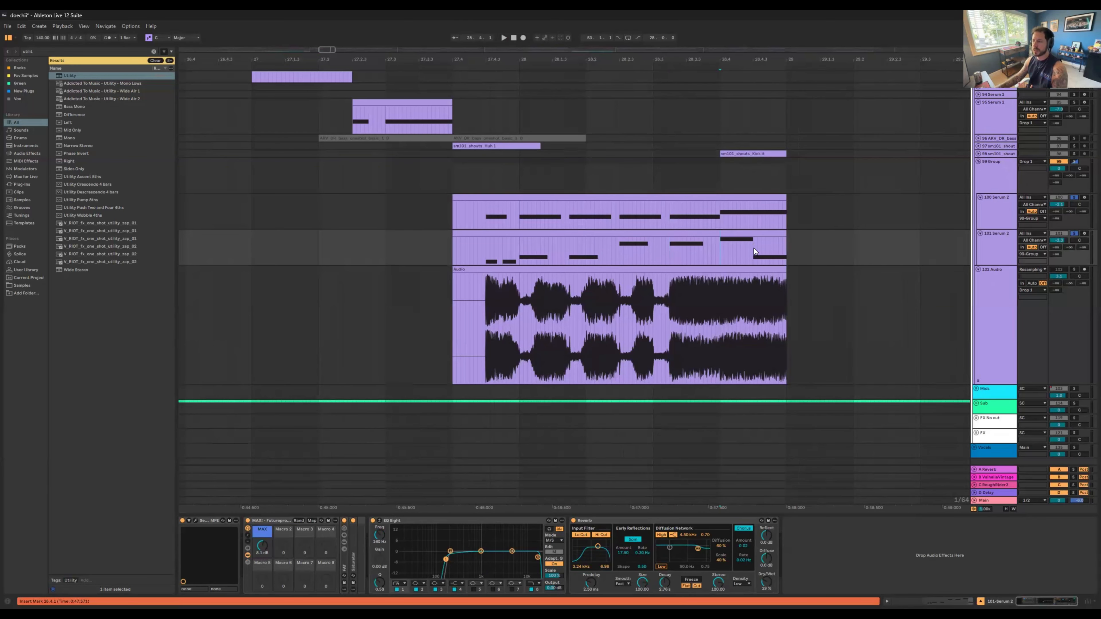
click(503, 248)
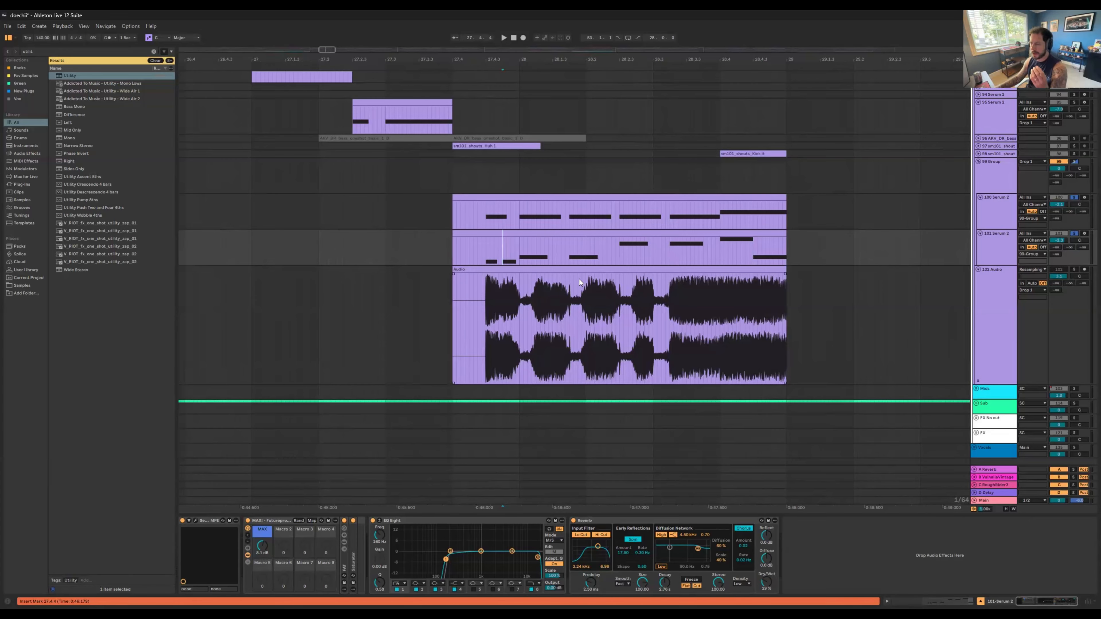
Step: Solo track 102 Audio and play its first resampled clip in the drop
click(1072, 272)
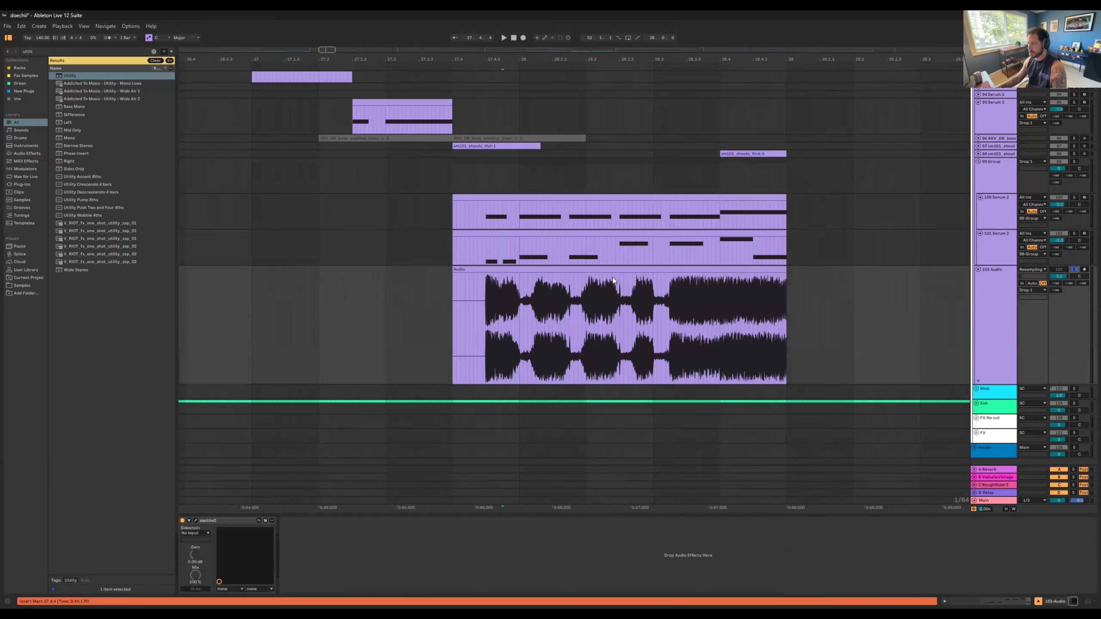
click(620, 276)
key(space)
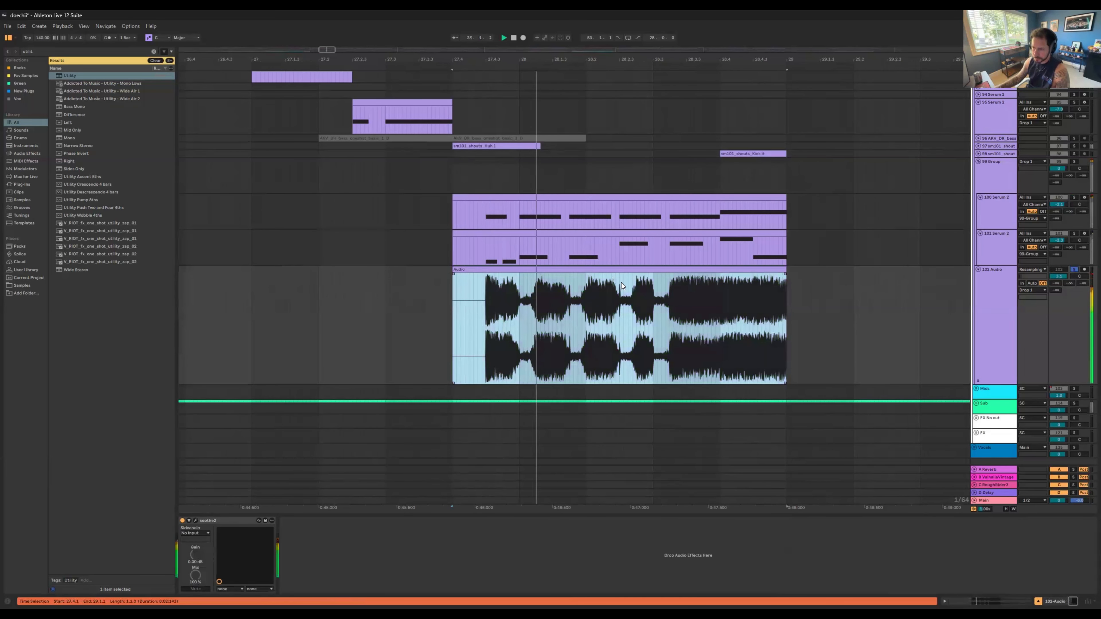
key(space)
Step: Play the cut-up audio clips in the last drop repetition on the soloed track 102 Audio
drag(720, 58, 302, 3)
drag(818, 59, 703, 191)
click(371, 333)
key(space)
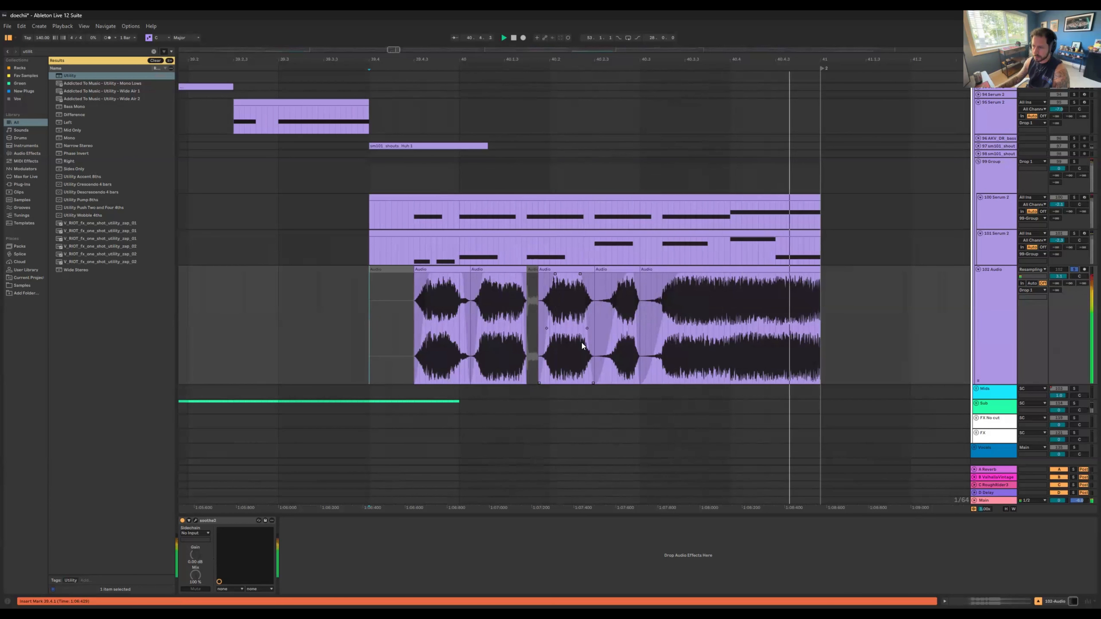
Step: Unsolo track 102 Audio and play the full mix from shortly before the last drop repetition
drag(646, 53, 646, 34)
click(646, 312)
click(1074, 270)
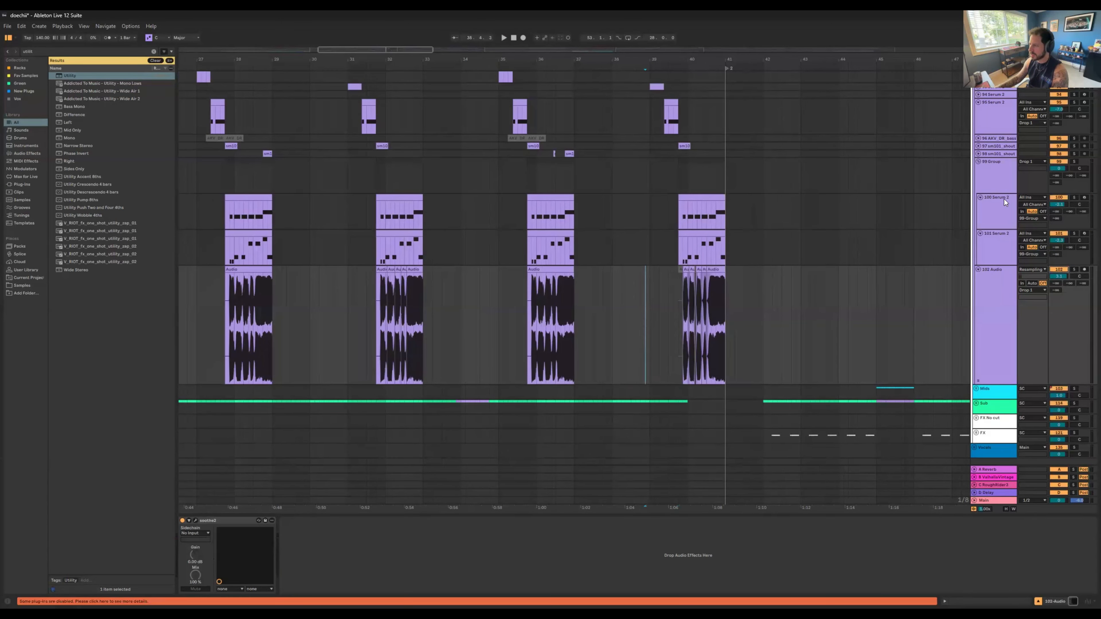
key(space)
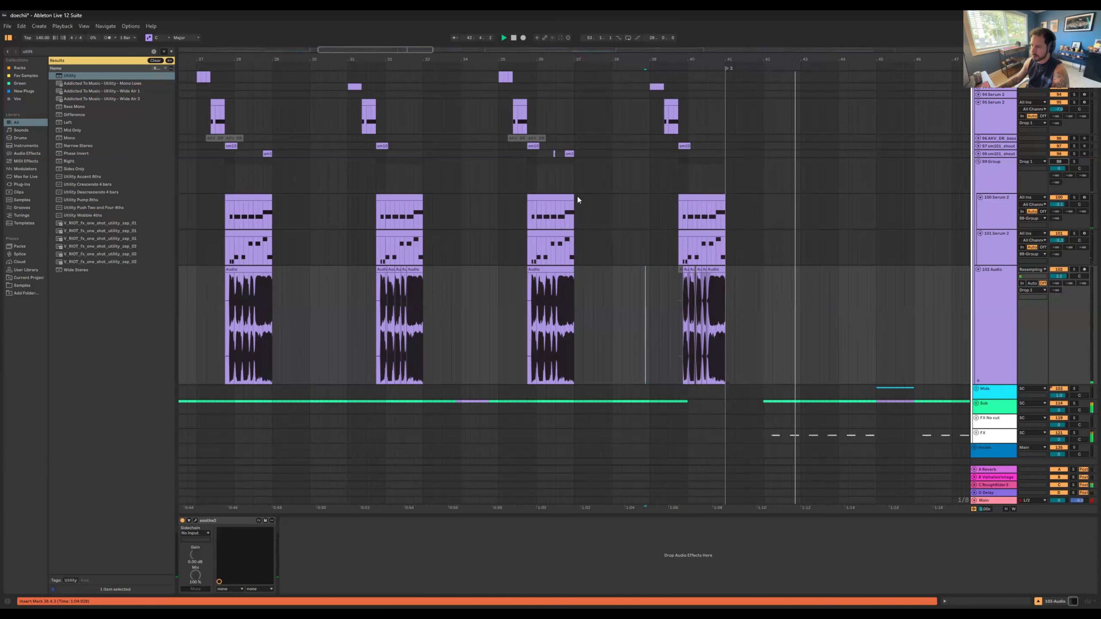
Step: Solo sm101 shouts tracks 97 and 98, unfold track 97, and play them from its first drop clip
scroll(577, 196, down, 1)
key(space)
drag(227, 60, 368, 59)
click(405, 134)
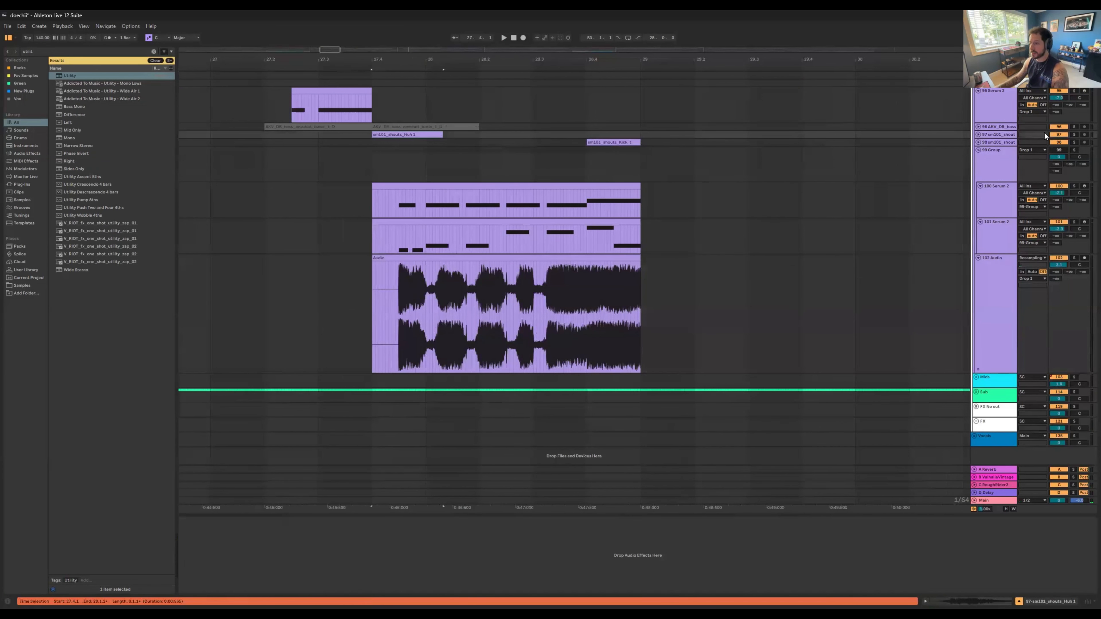
click(1073, 134)
ctrl+click(1074, 142)
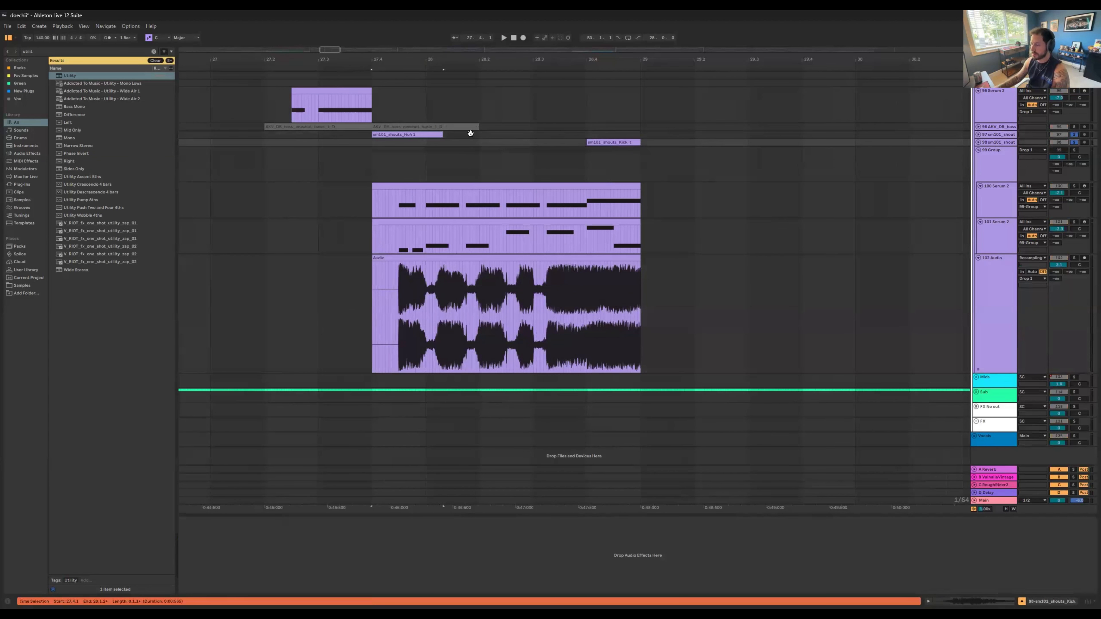
click(977, 136)
click(977, 134)
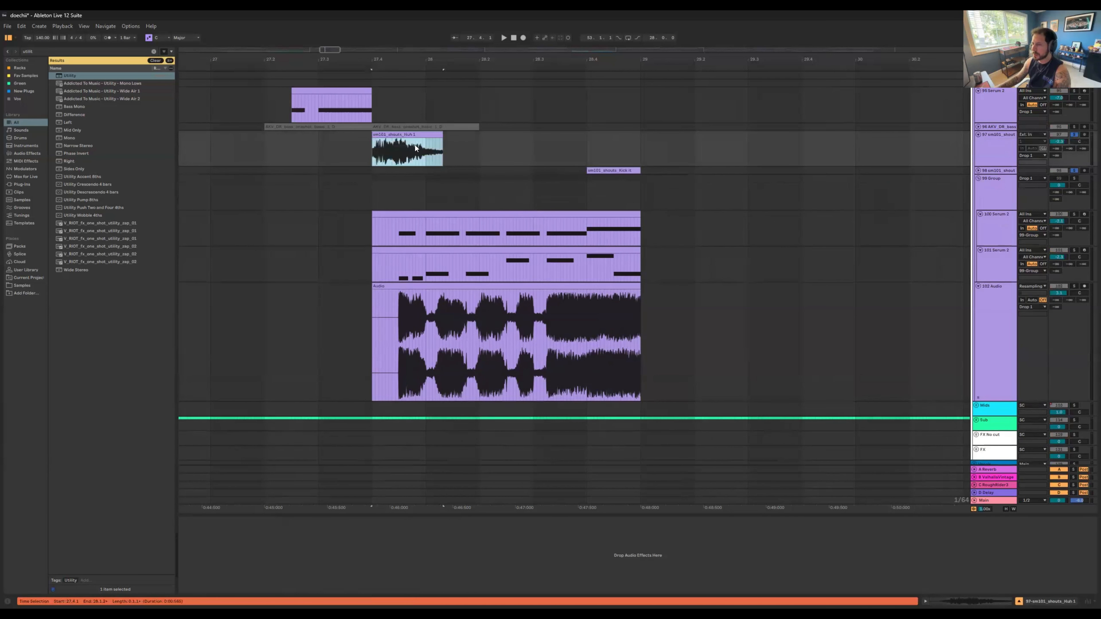
key(space)
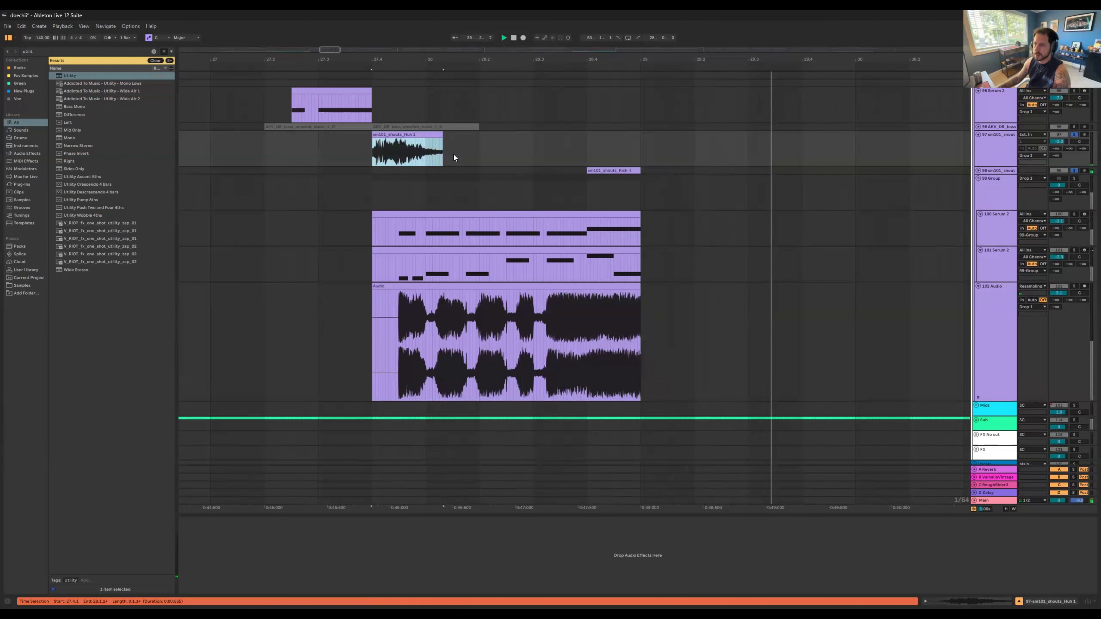
Step: Add track 102 Audio to the soloed shouts and compare track 98's first clip with the end section of track 100's clip
click(1075, 287)
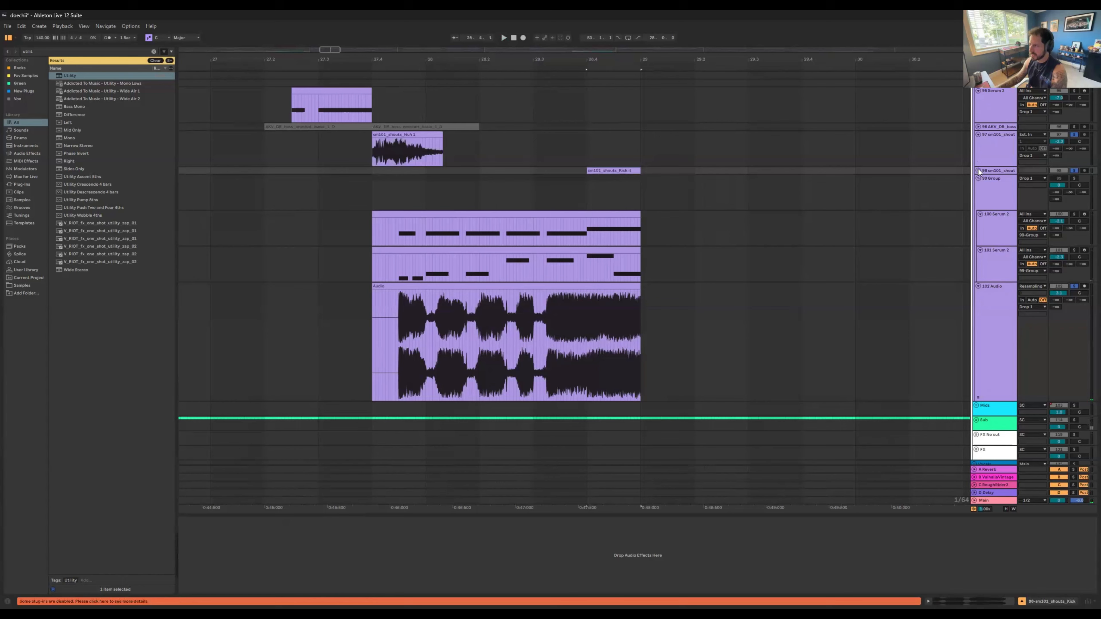
click(624, 170)
drag(588, 254, 639, 256)
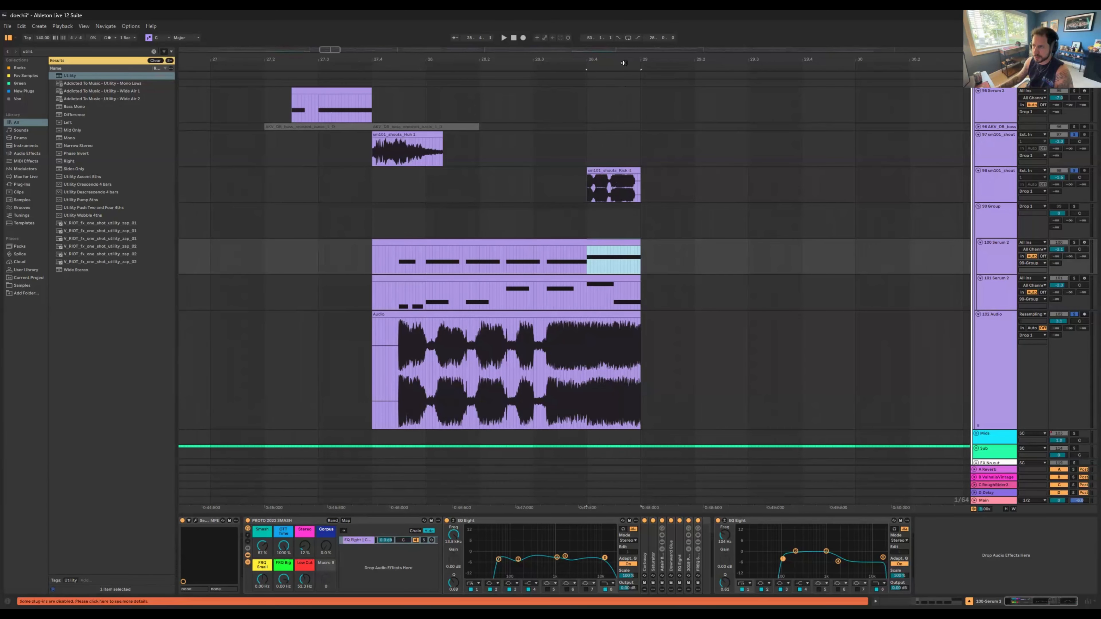
drag(616, 59, 445, 16)
scroll(590, 262, up, 10)
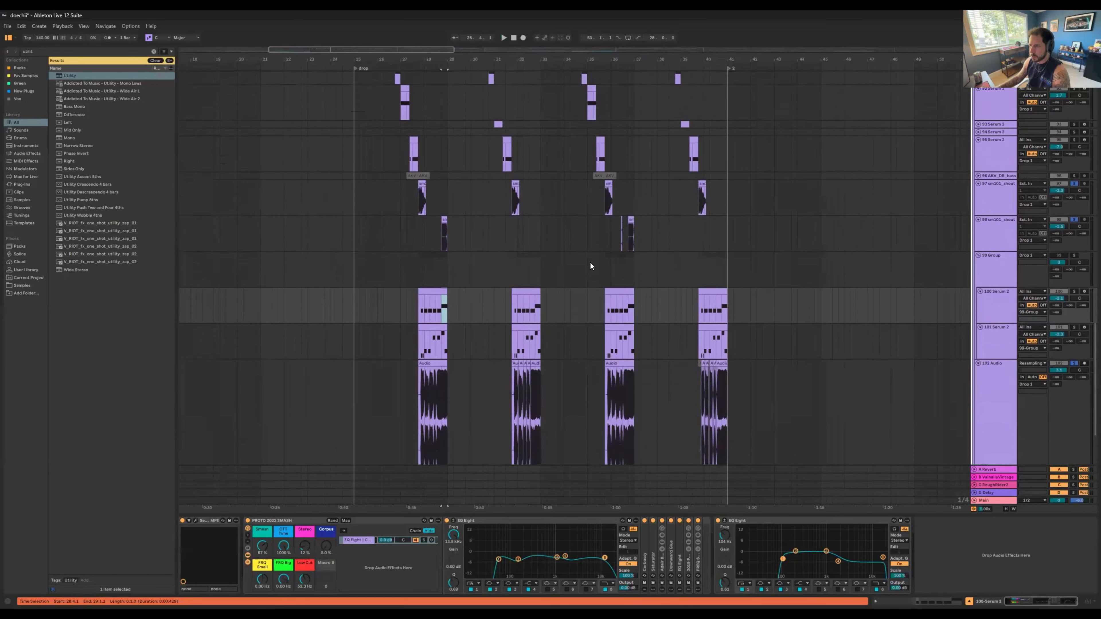
Step: Solo track 88 Serum 2 and play it from its first clip in the section after marker 2
scroll(624, 205, up, 2)
drag(625, 59, 249, 73)
click(979, 226)
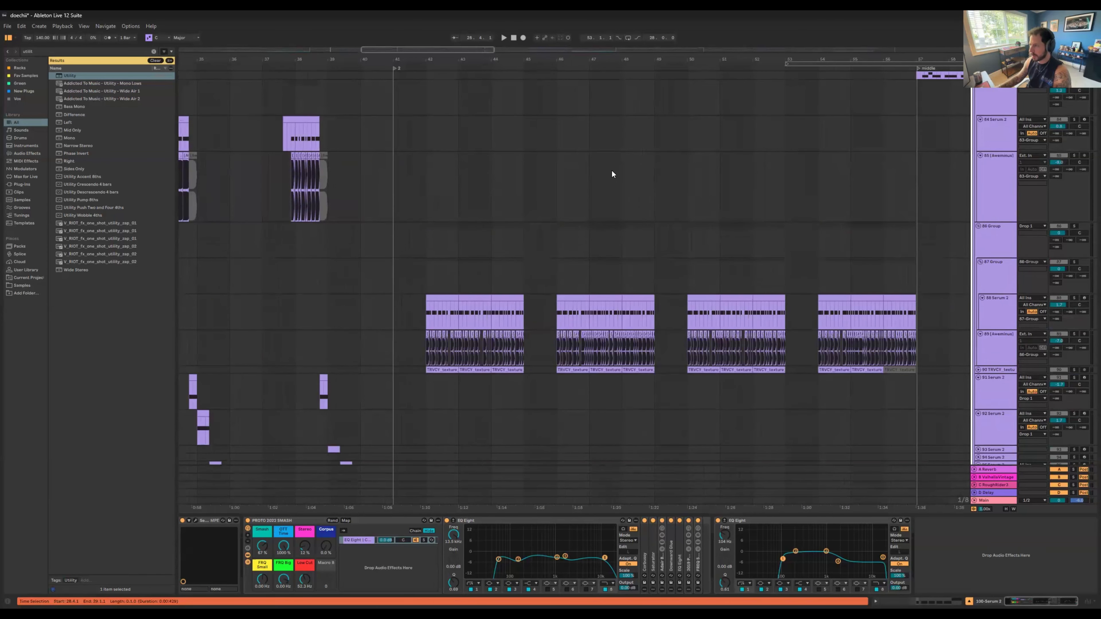
scroll(616, 180, down, 4)
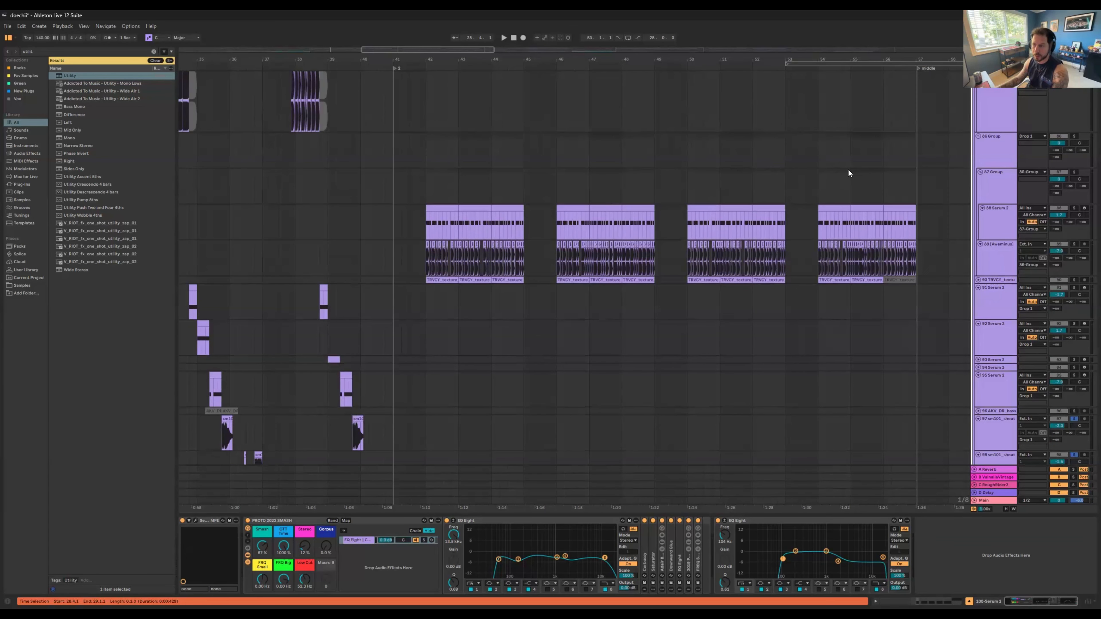
click(996, 219)
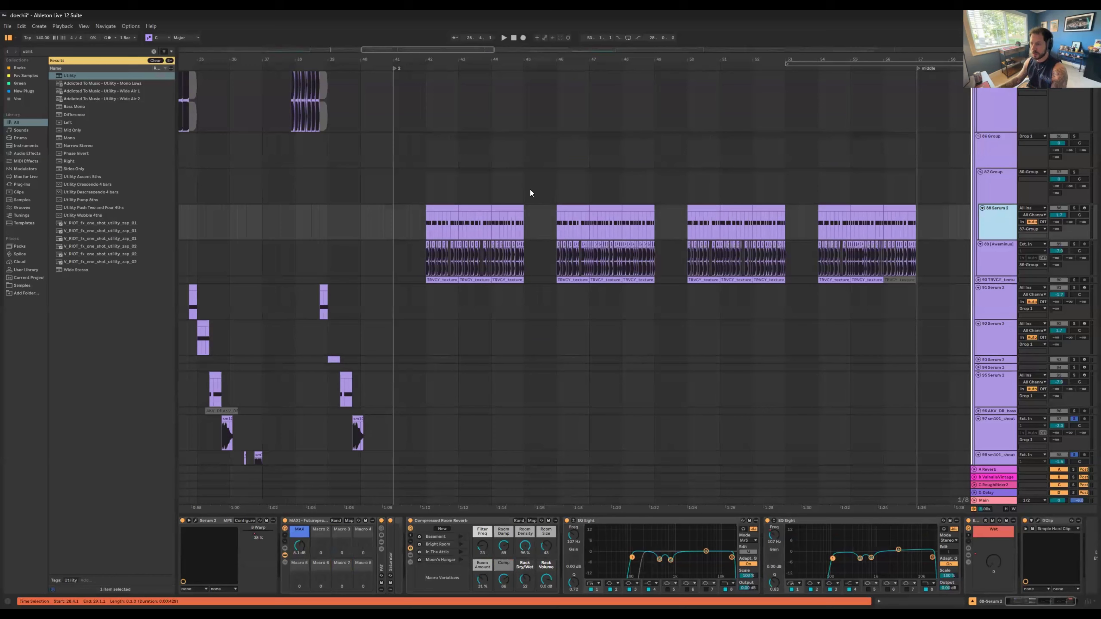
click(445, 210)
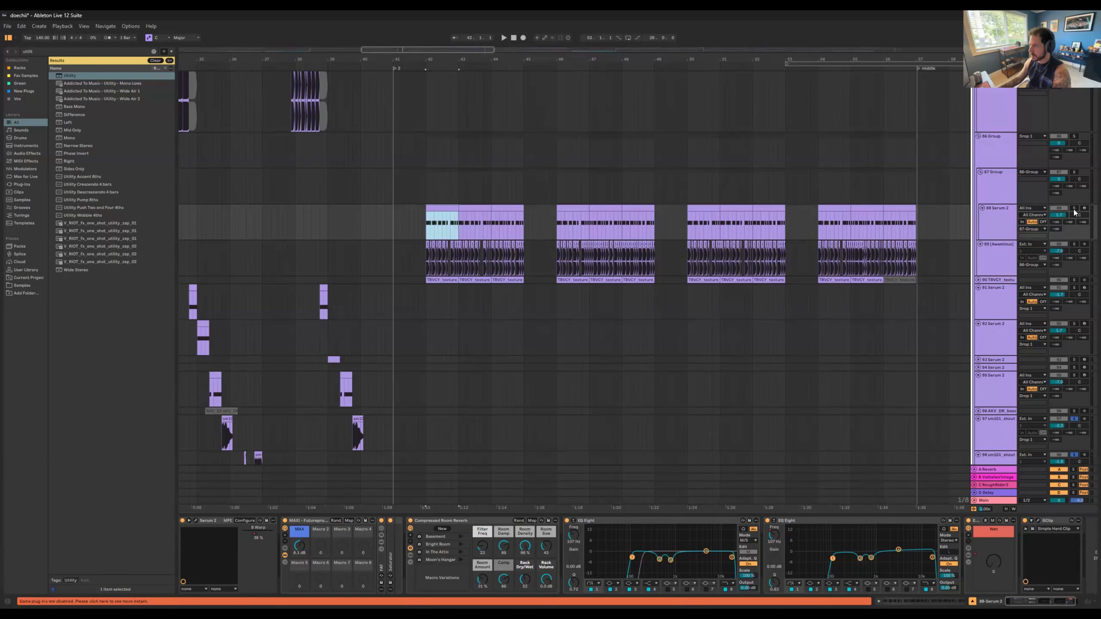
click(1074, 208)
key(space)
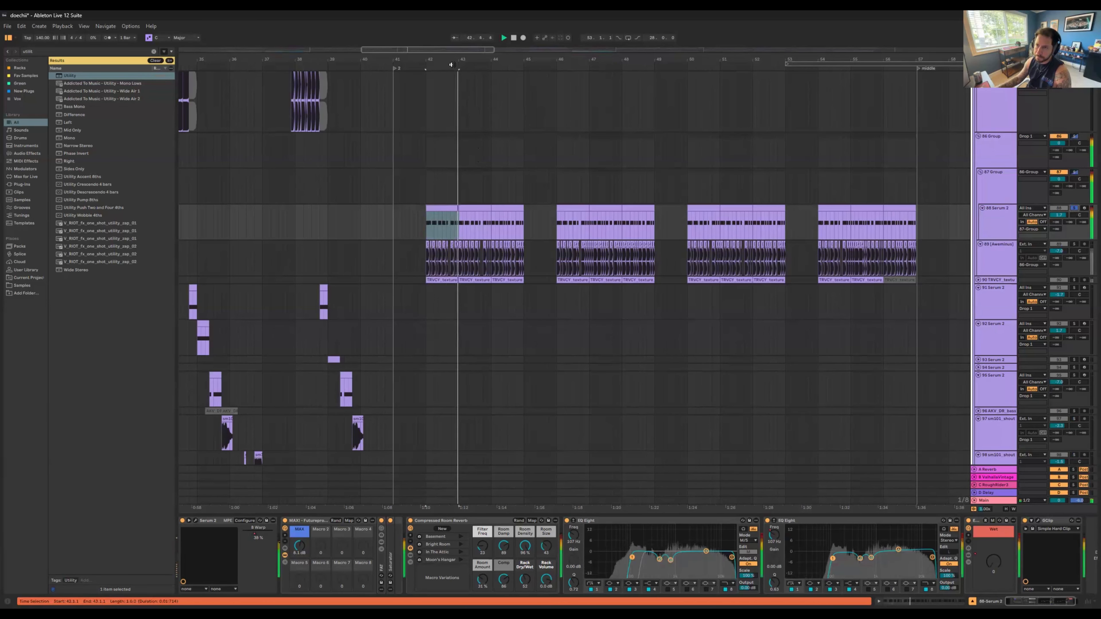
drag(452, 61, 451, 66)
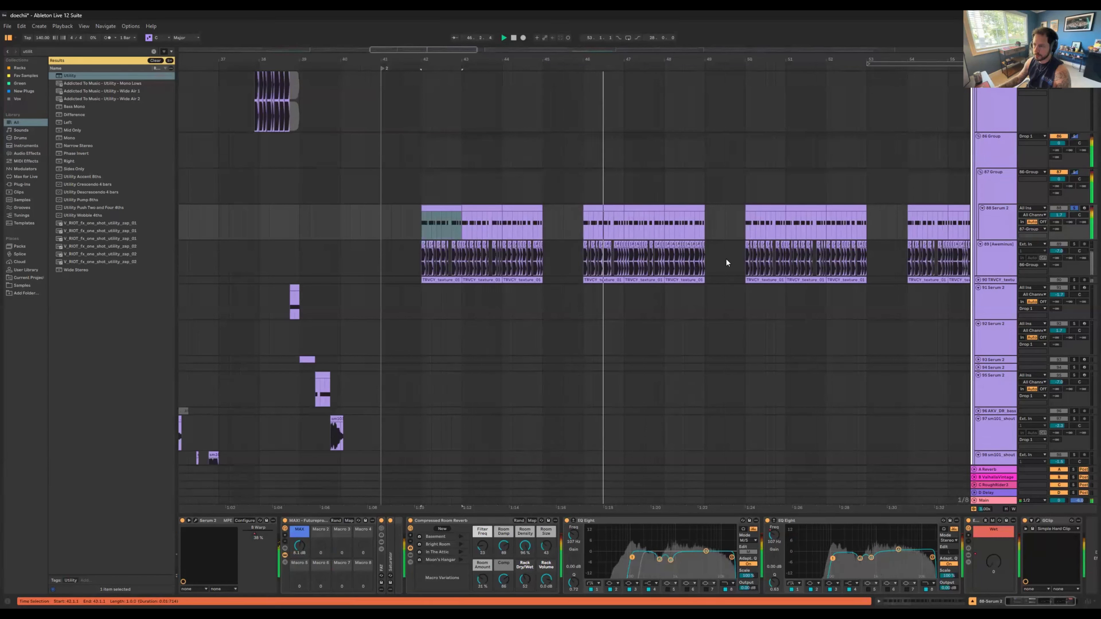
click(1006, 231)
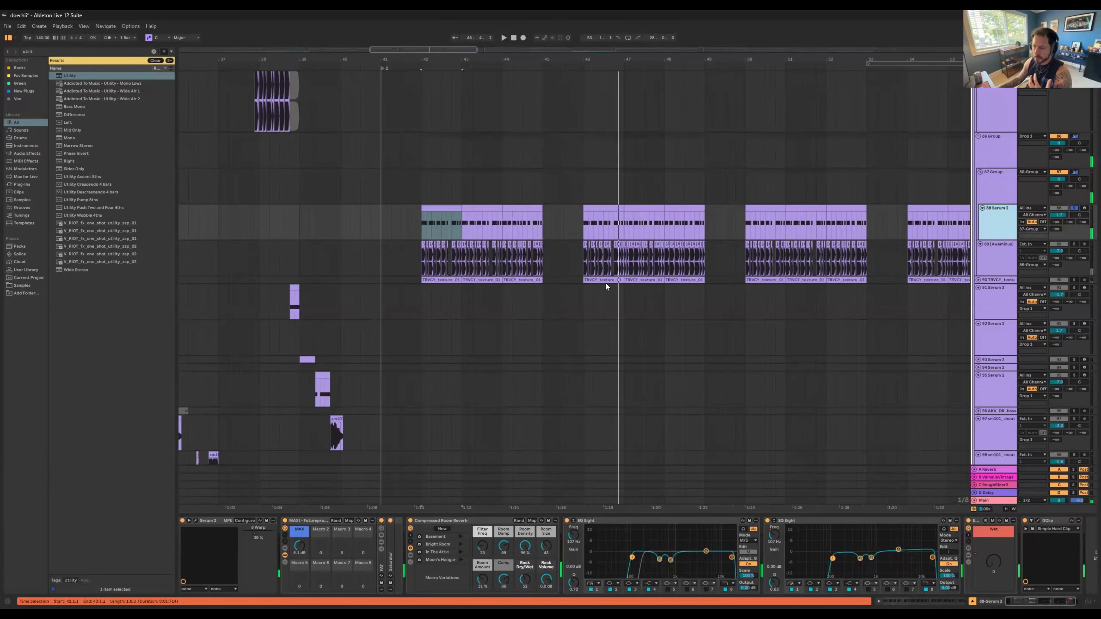
Step: Solo only audio track 89 and play its cut-up clips from the first repetition after marker 2
click(1006, 243)
click(1074, 245)
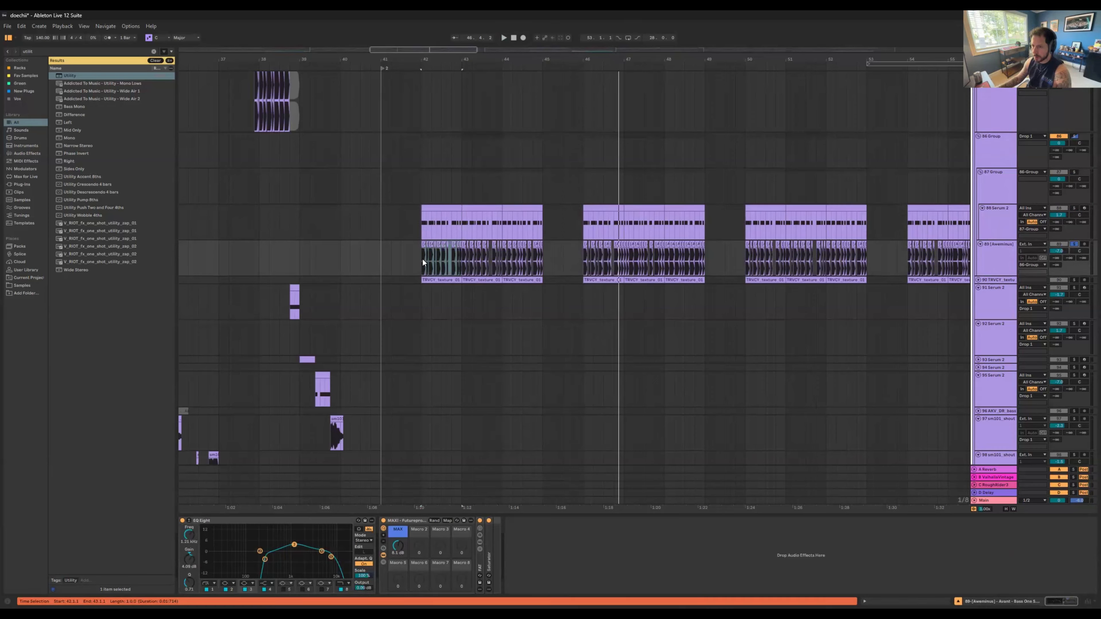
key(space)
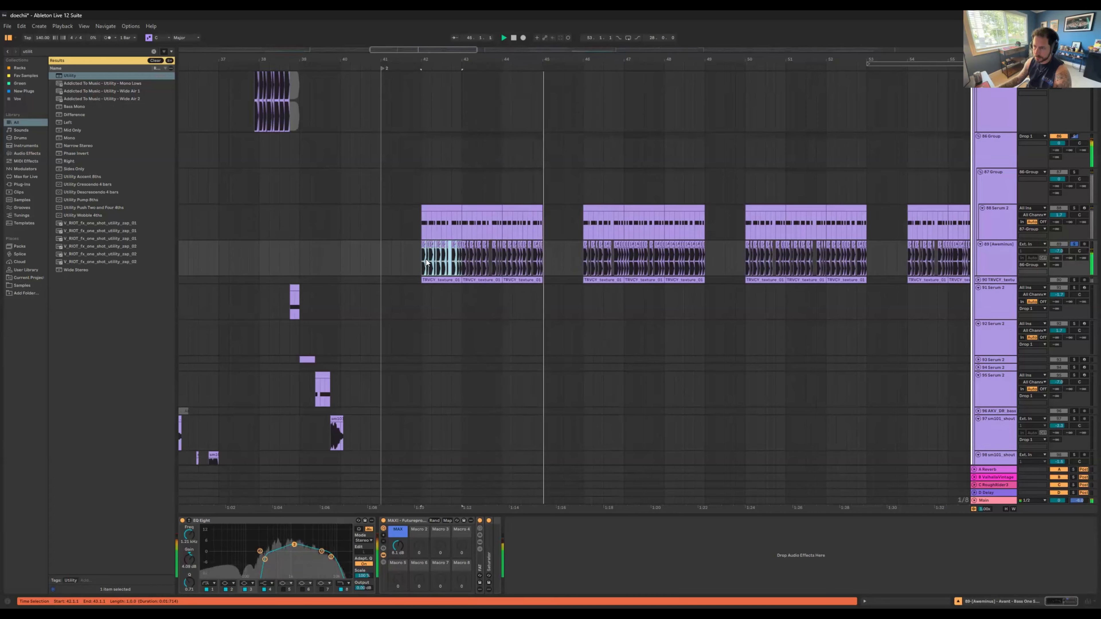
key(space)
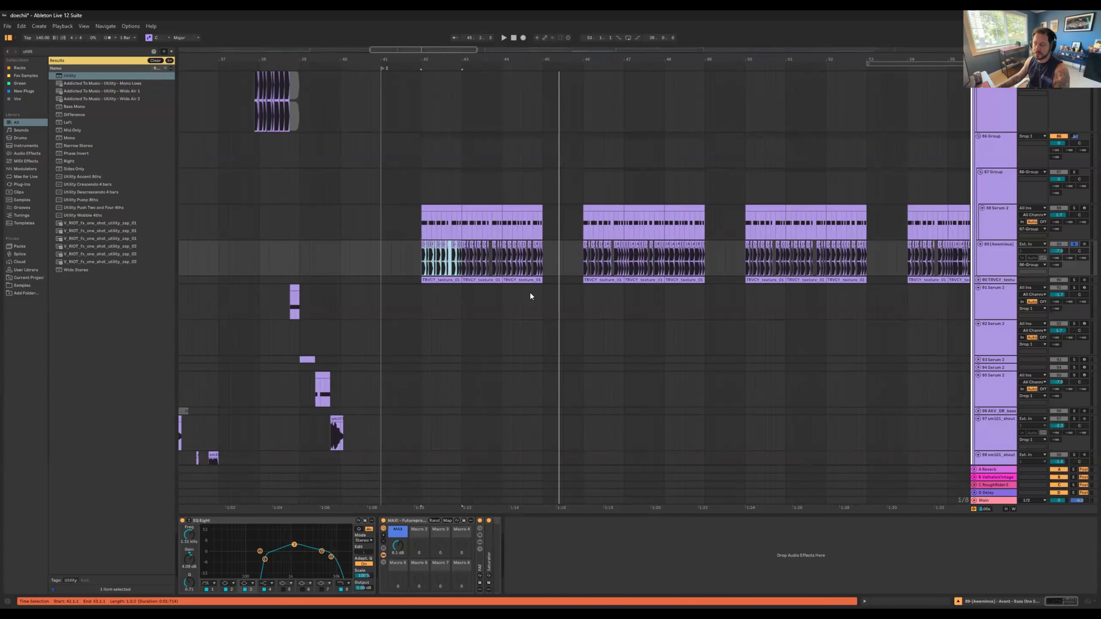
Step: Add track 88 Serum 2 to the soloed track 89, play both layers, and examine the audio cuts in the second repetition
click(1075, 209)
key(space)
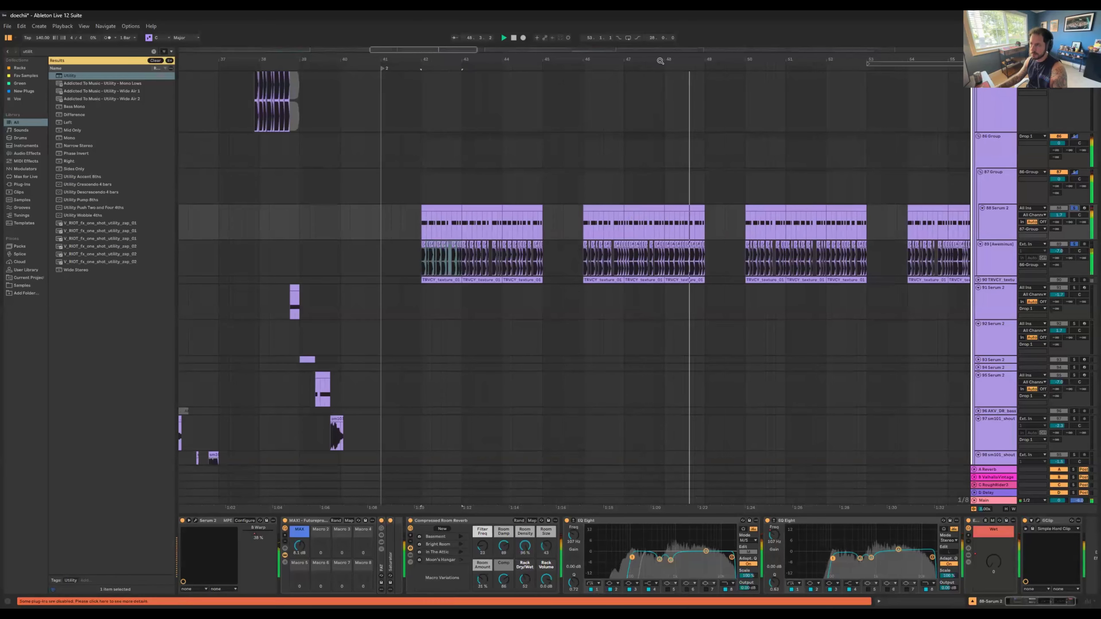
scroll(660, 61, up, 5)
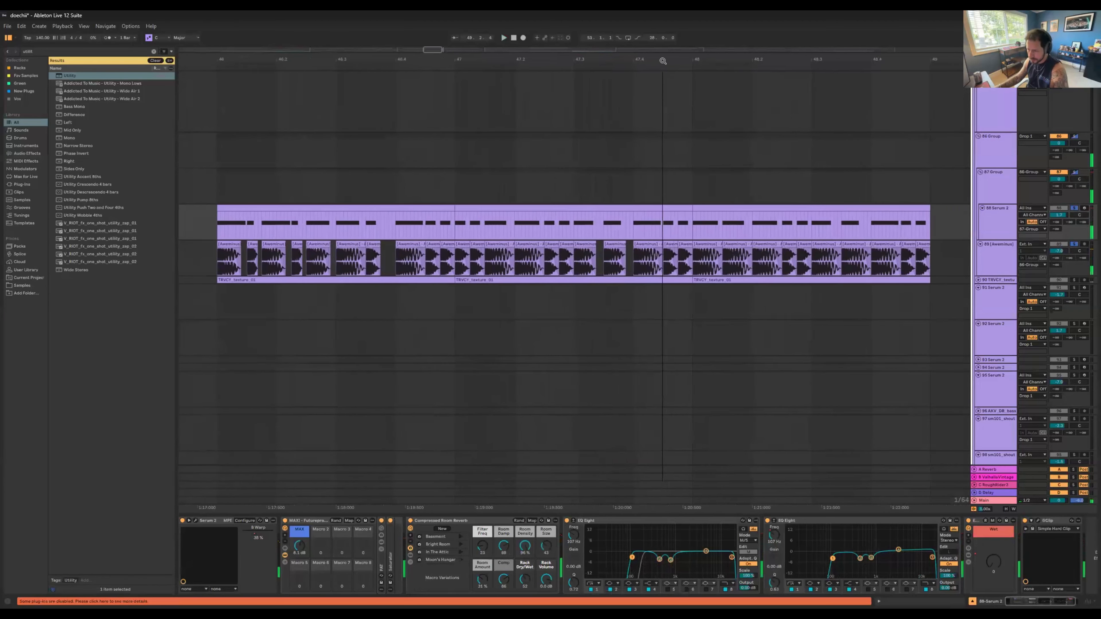
scroll(663, 61, up, 1)
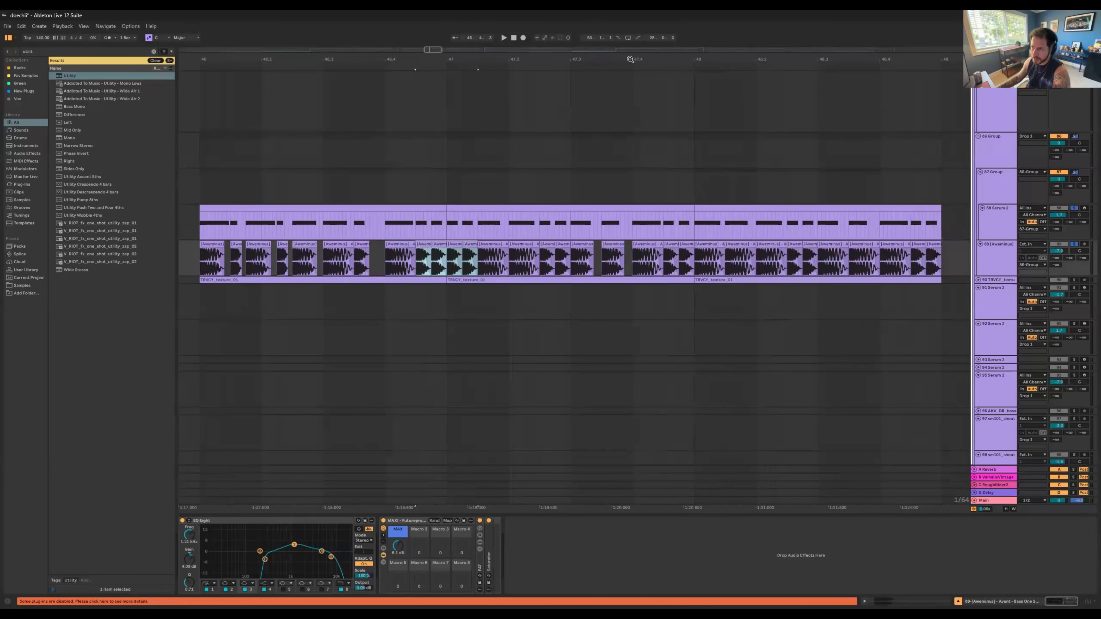
Step: Unfold texture track 90, solo it alone, and play it from its first clip after marker 2
scroll(630, 60, down, 3)
scroll(630, 59, down, 4)
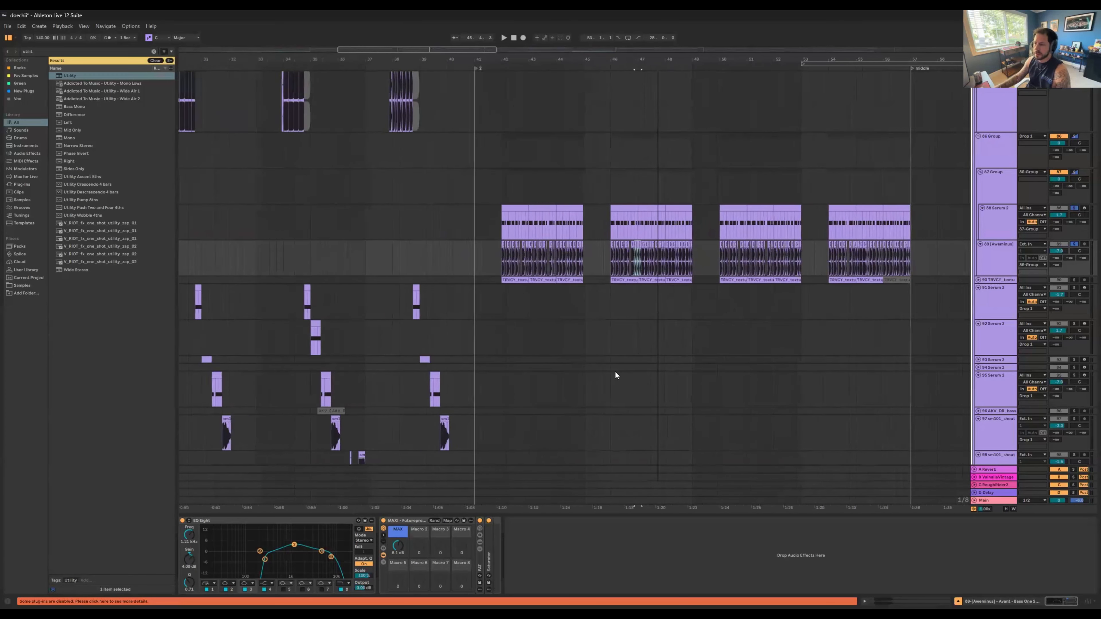
click(978, 281)
click(509, 279)
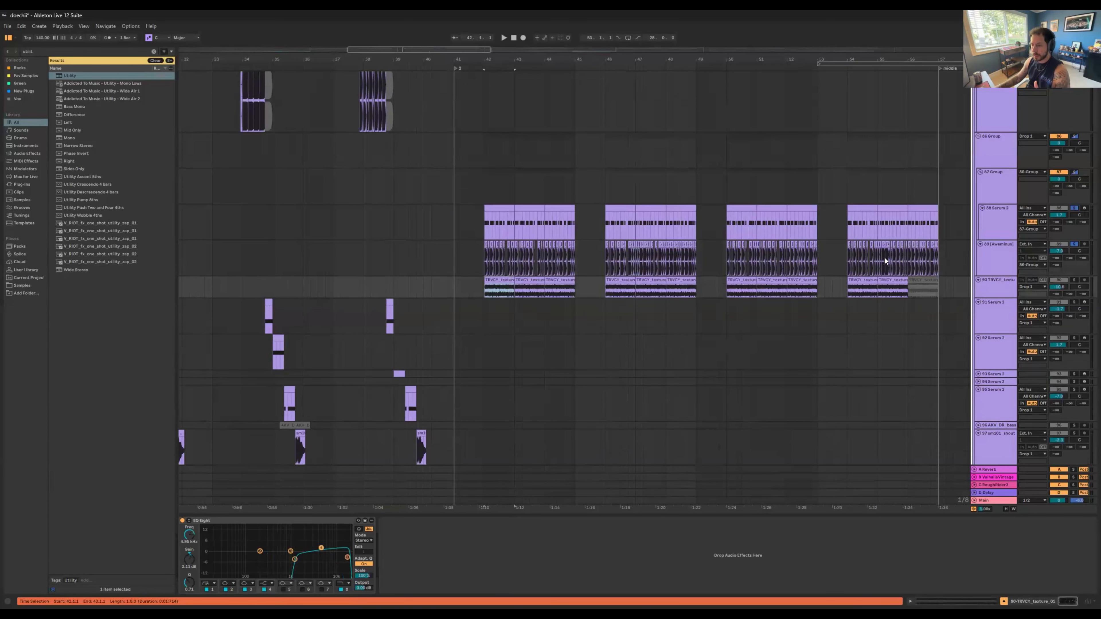
click(1073, 280)
key(space)
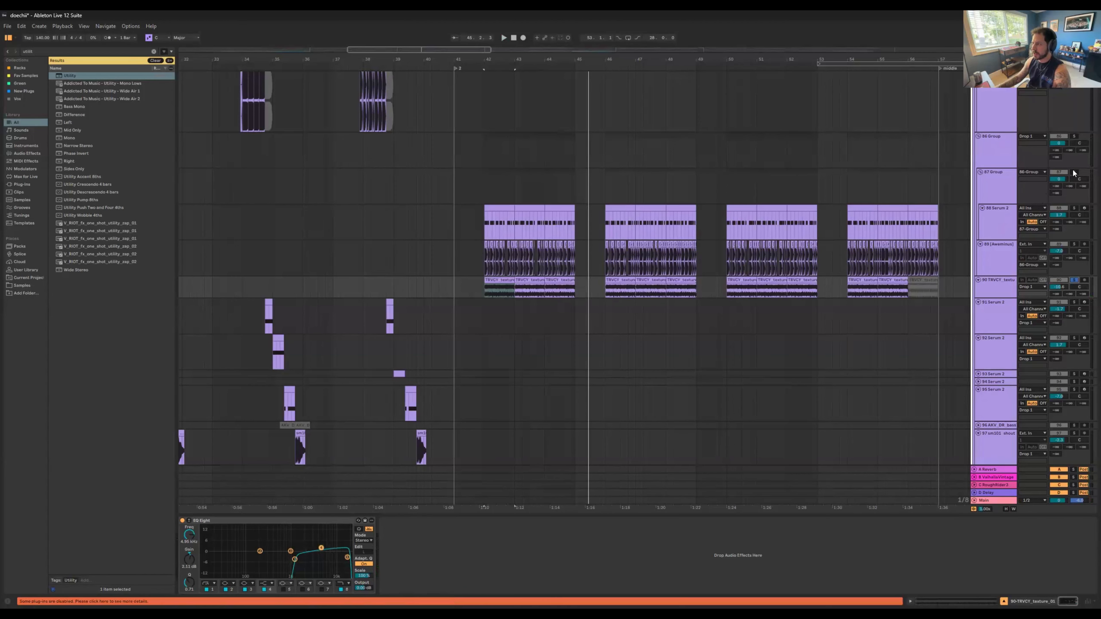
Step: Compare texture track 90 alone with 87 Group added to the solo, playing both from just before their first clips
click(1065, 183)
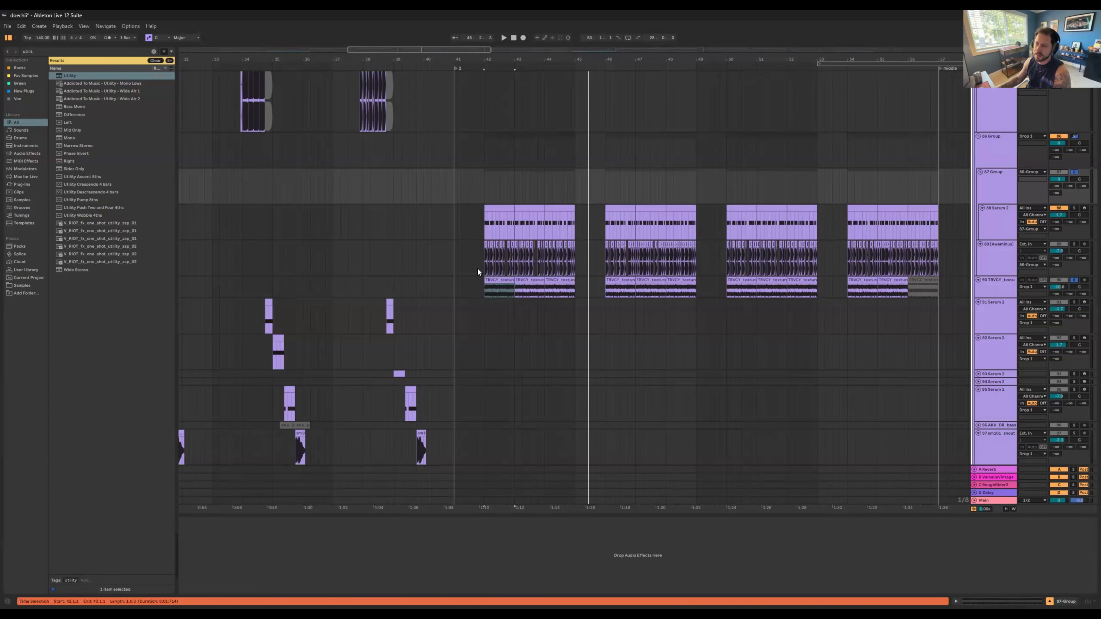
click(509, 276)
key(space)
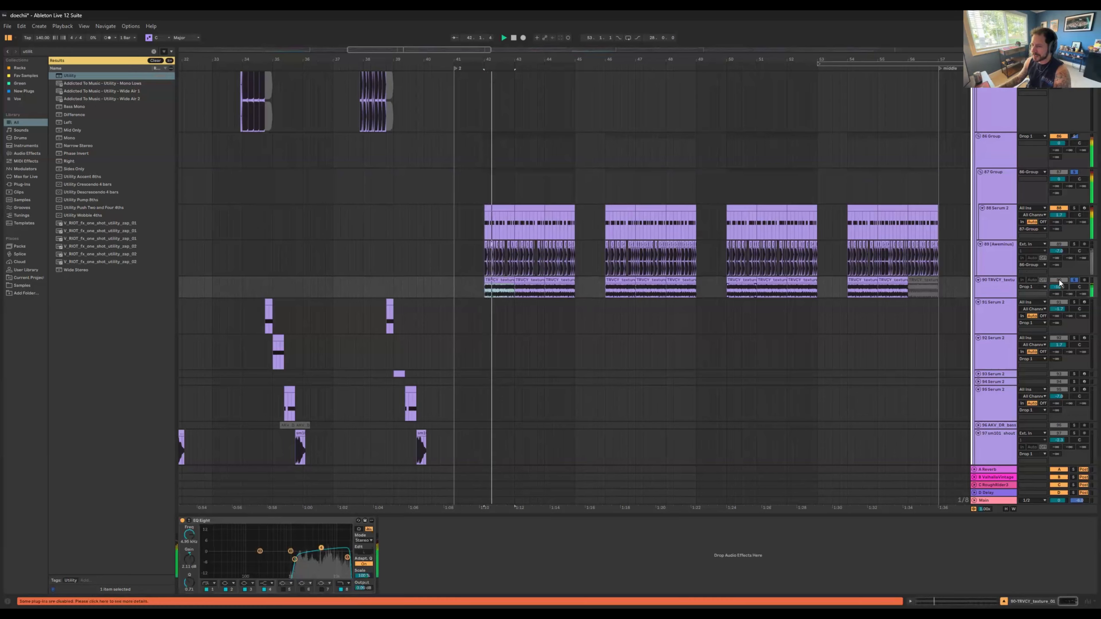
click(1074, 281)
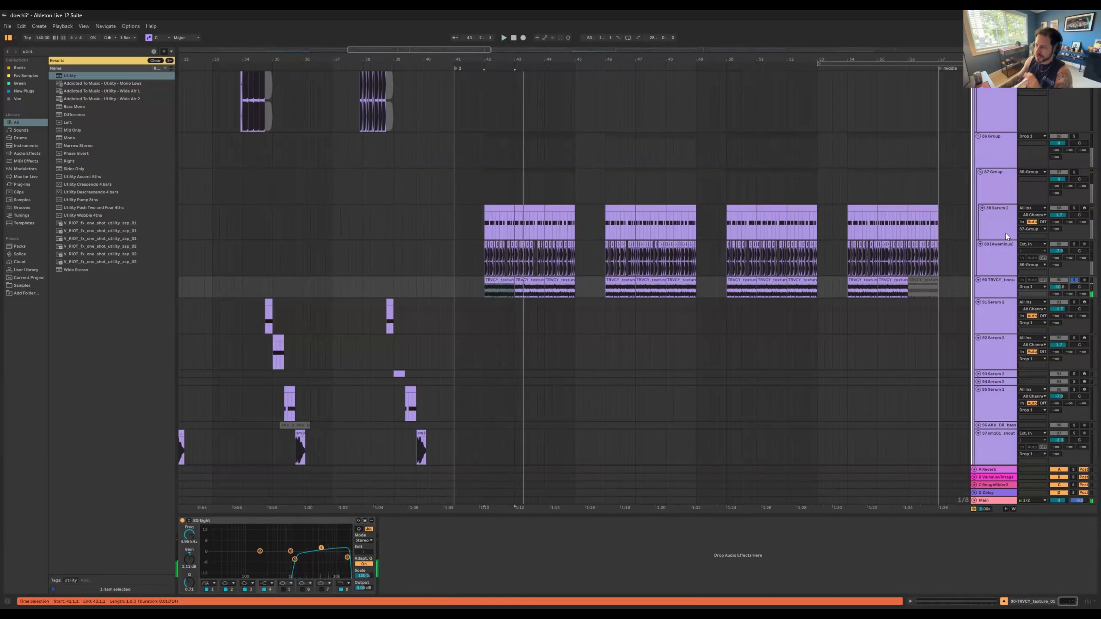
click(1074, 173)
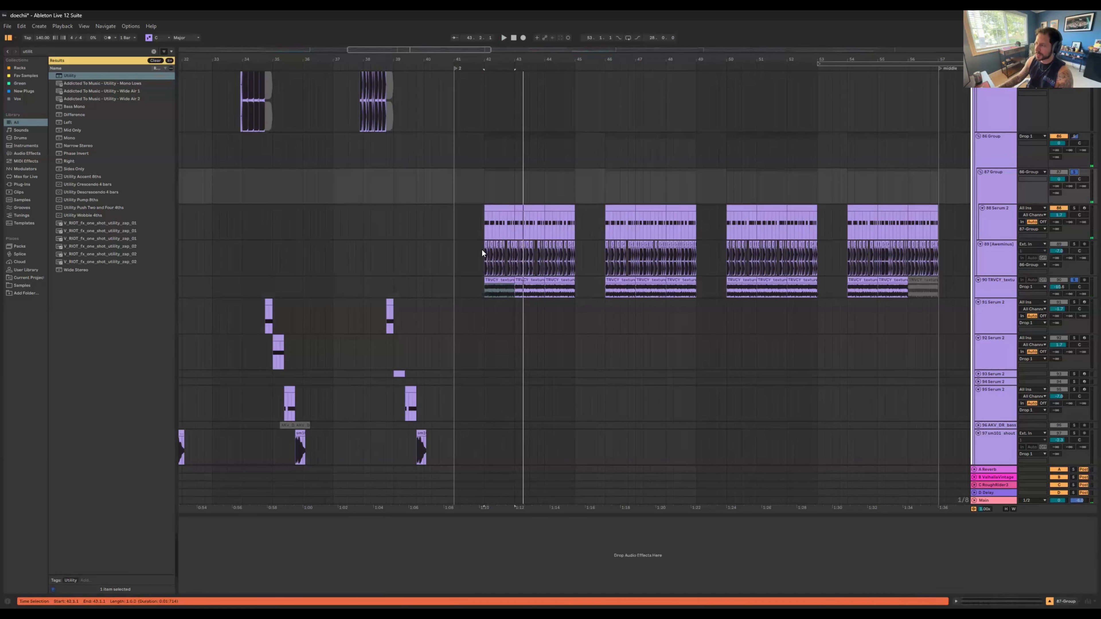
click(473, 222)
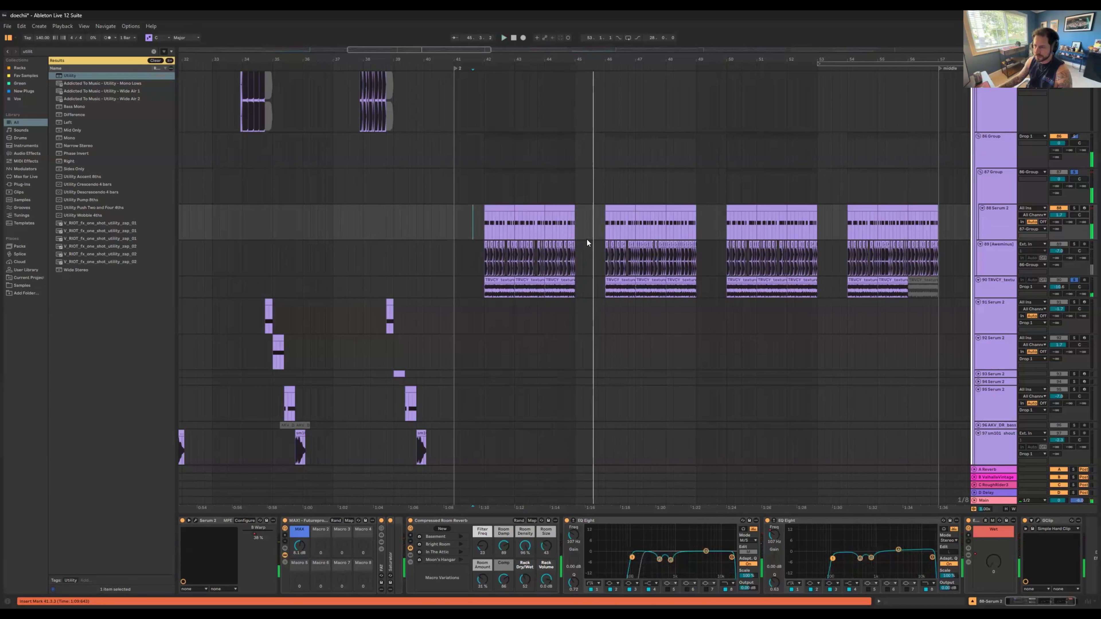
Step: Solo track 78 Instrument Rack with sample tracks 79, 80 and 81, and play their first clips at marker 2
scroll(586, 240, down, 2)
scroll(587, 243, down, 2)
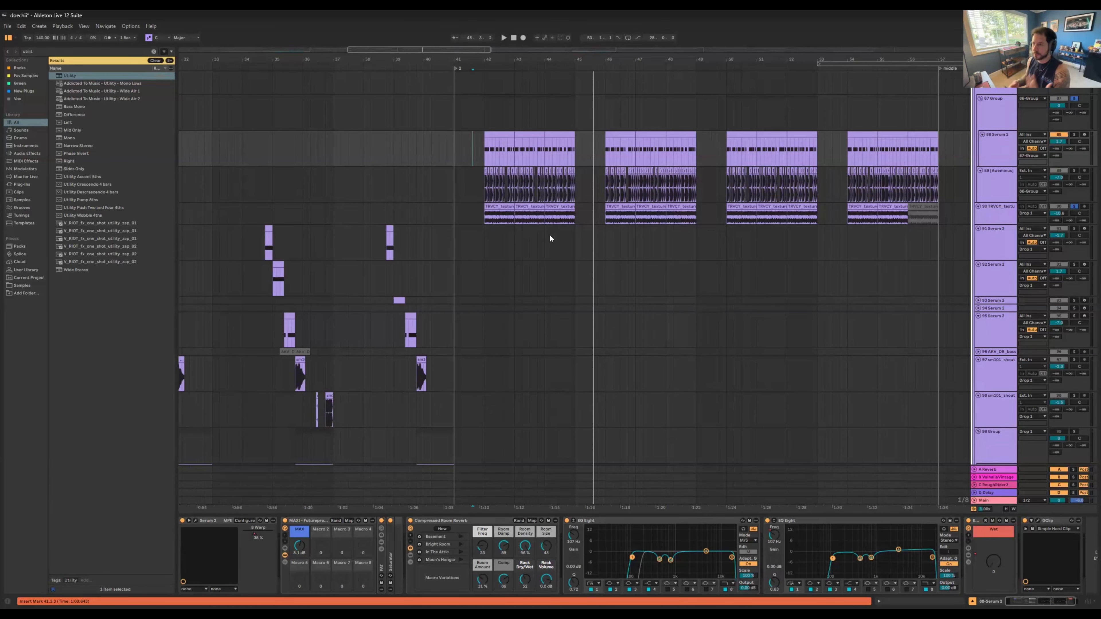
scroll(651, 297, down, 5)
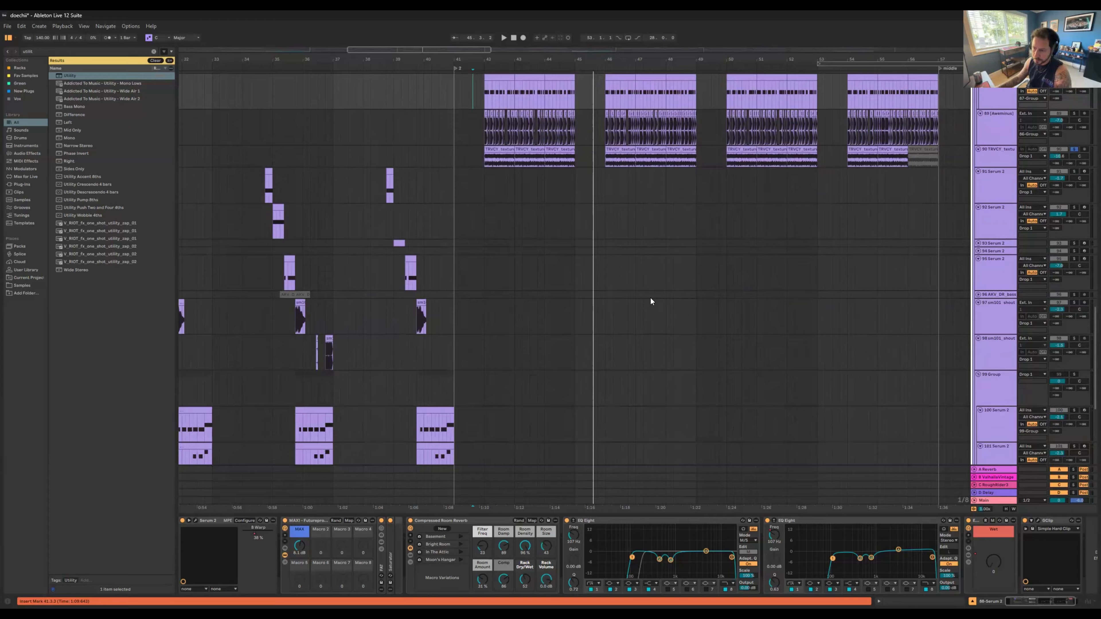
scroll(555, 393, down, 5)
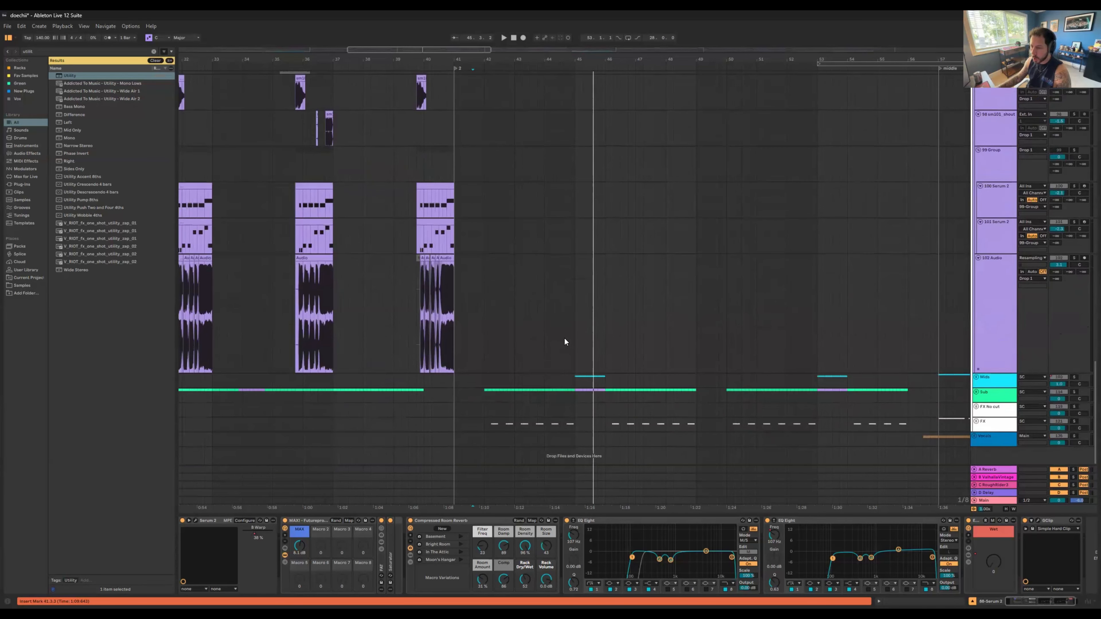
scroll(565, 342, up, 10)
scroll(531, 299, up, 8)
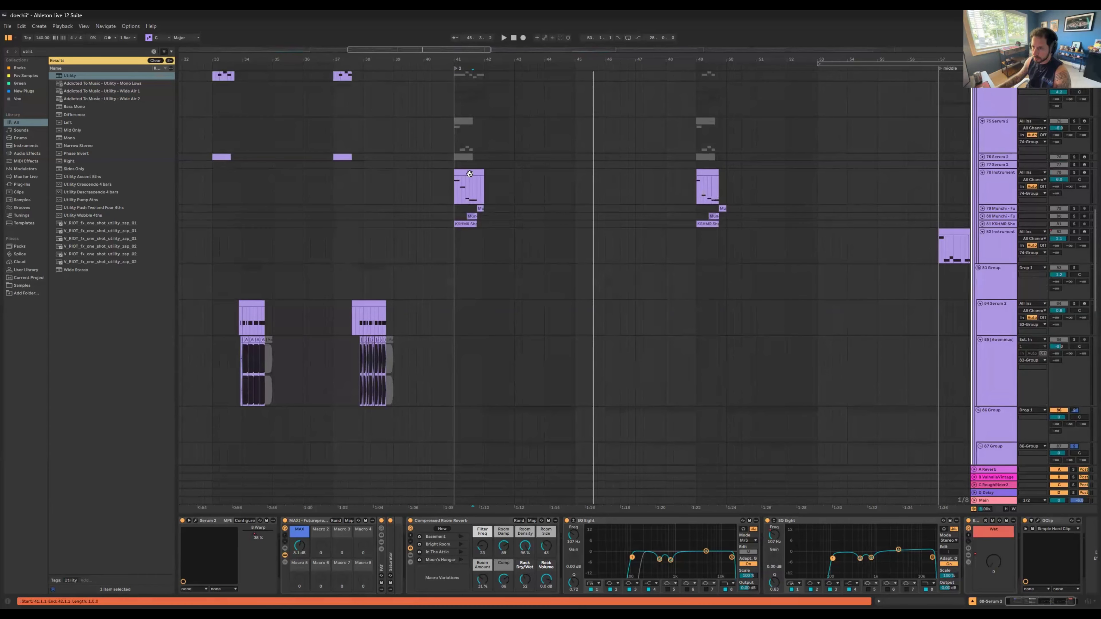
click(469, 174)
click(1075, 173)
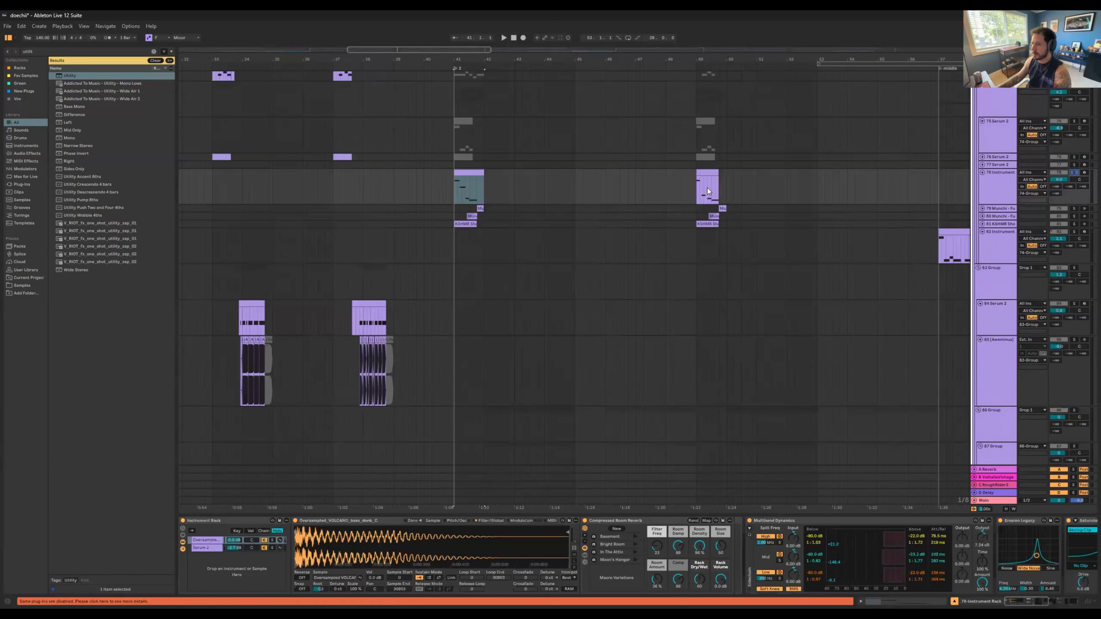
ctrl+click(1074, 224)
ctrl+click(1074, 216)
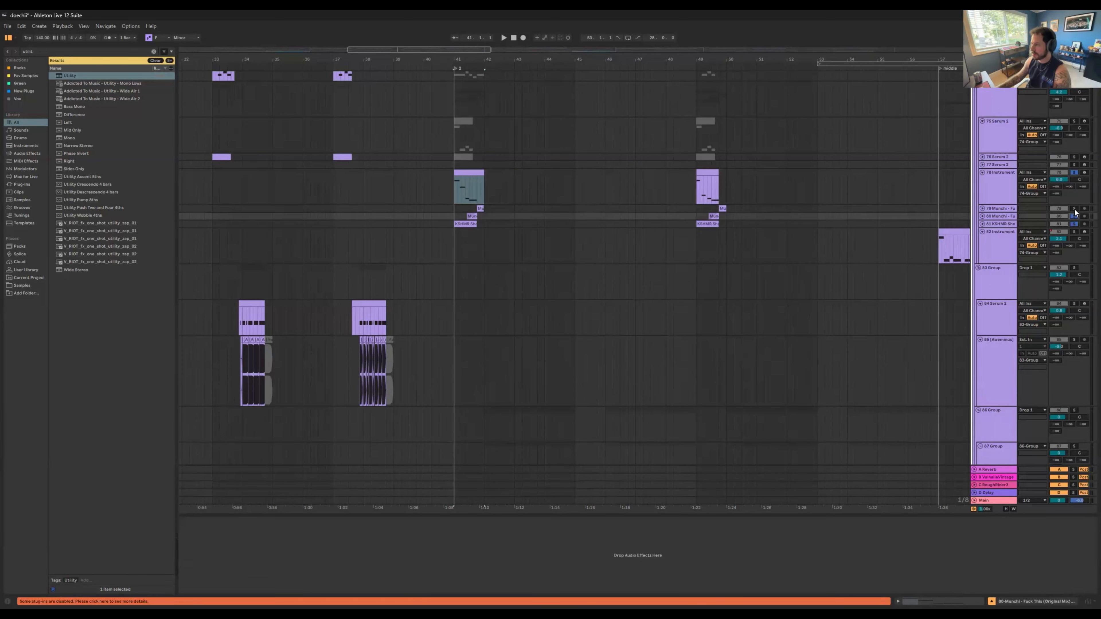
ctrl+click(1074, 208)
drag(488, 57, 480, 98)
key(space)
Step: Unfold sample track 79 and replay the four soloed tracks from marker 2
key(space)
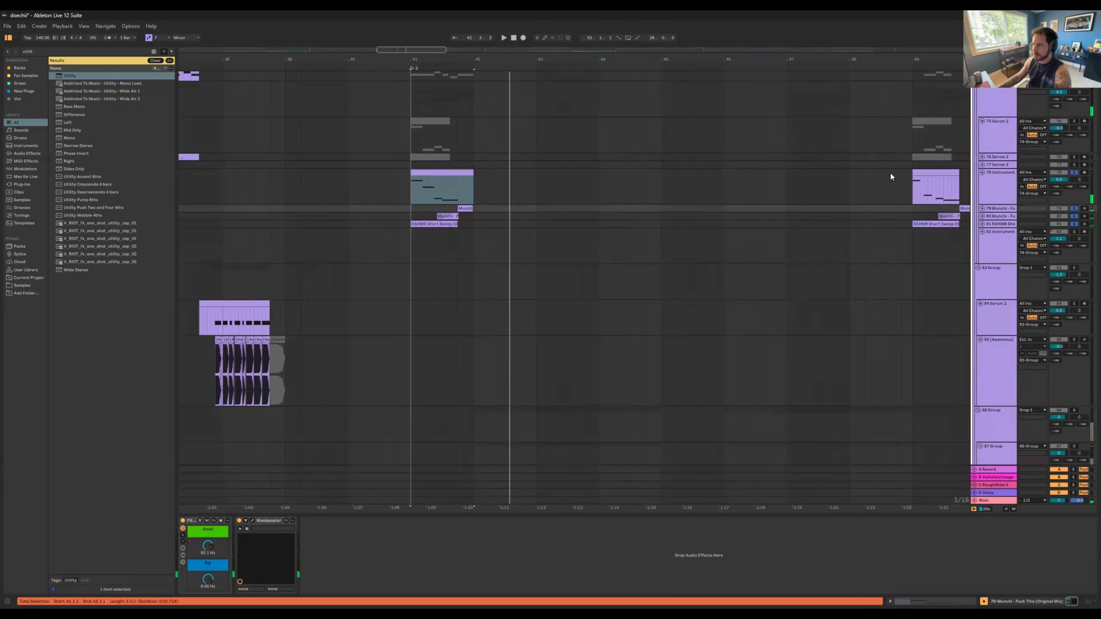
click(983, 208)
key(space)
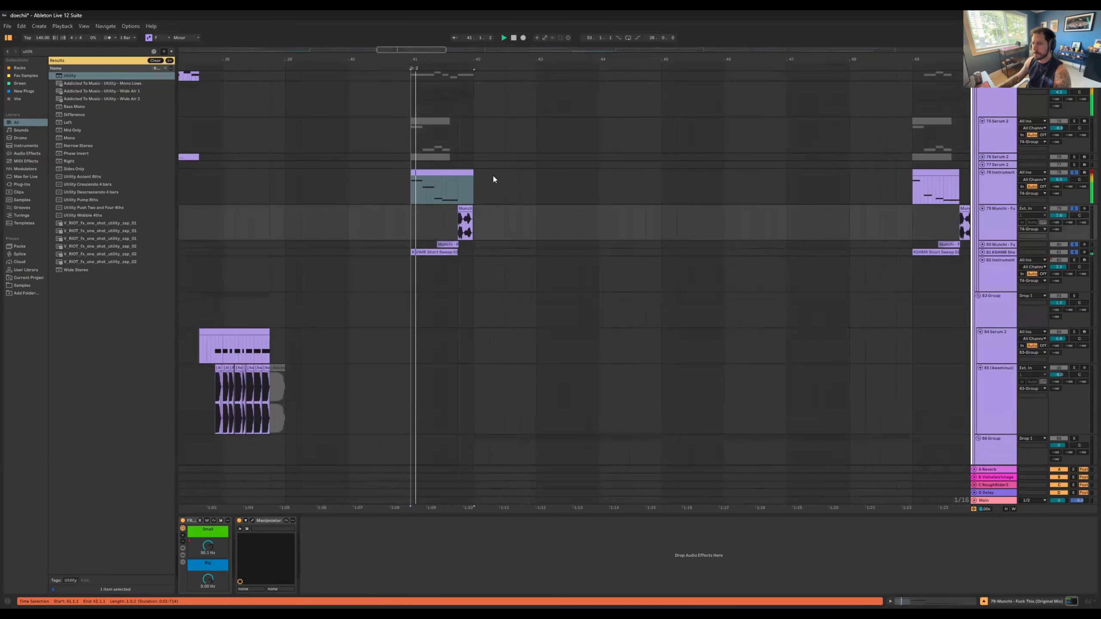
drag(538, 62, 522, 51)
key(space)
Step: Compare track 78's first clip played alone with the same passage after adding tracks 79, 80 and 81 to the solo
click(439, 172)
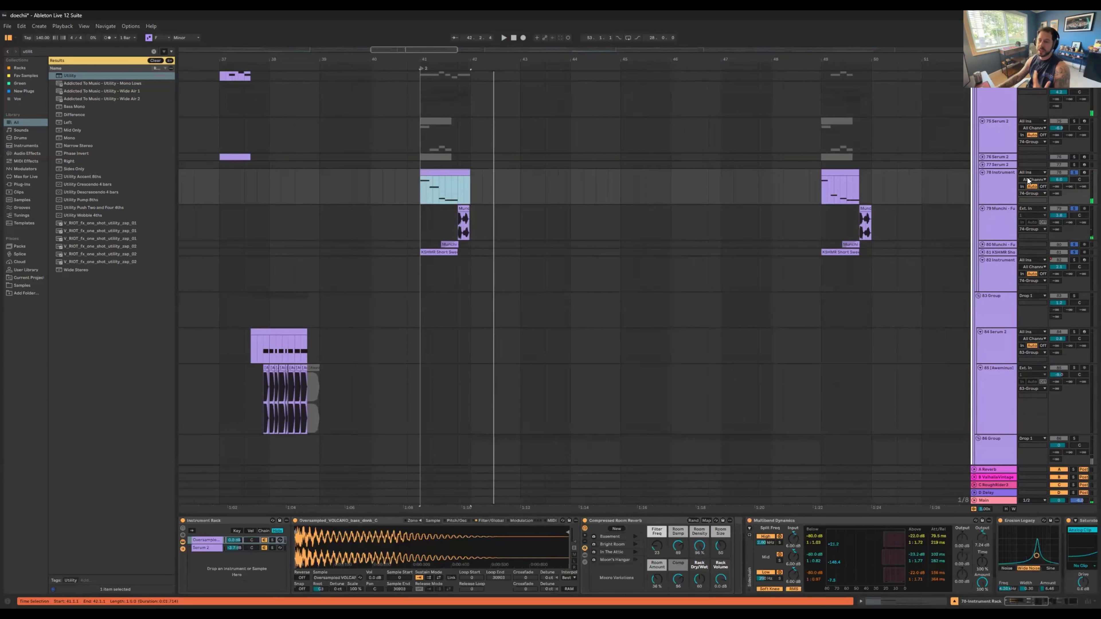
key(space)
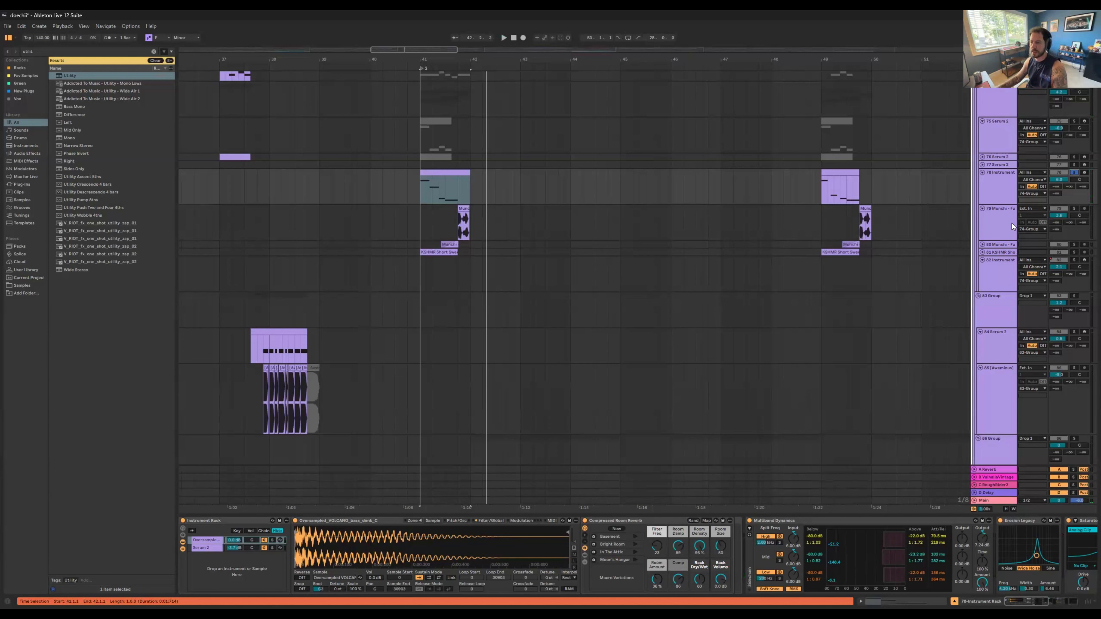
click(1074, 252)
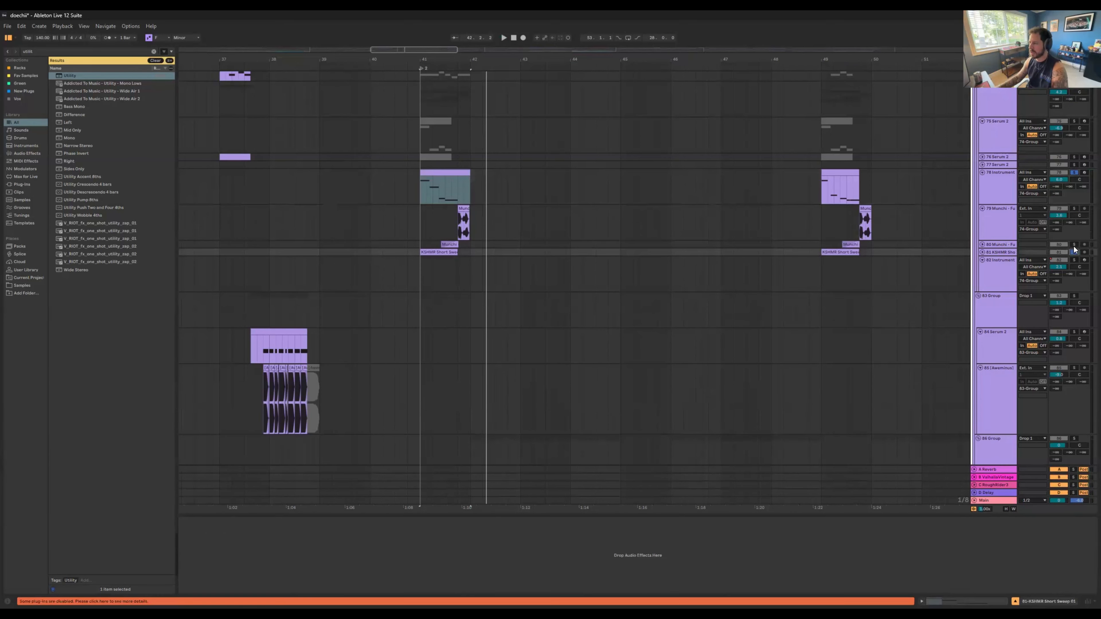
click(1075, 209)
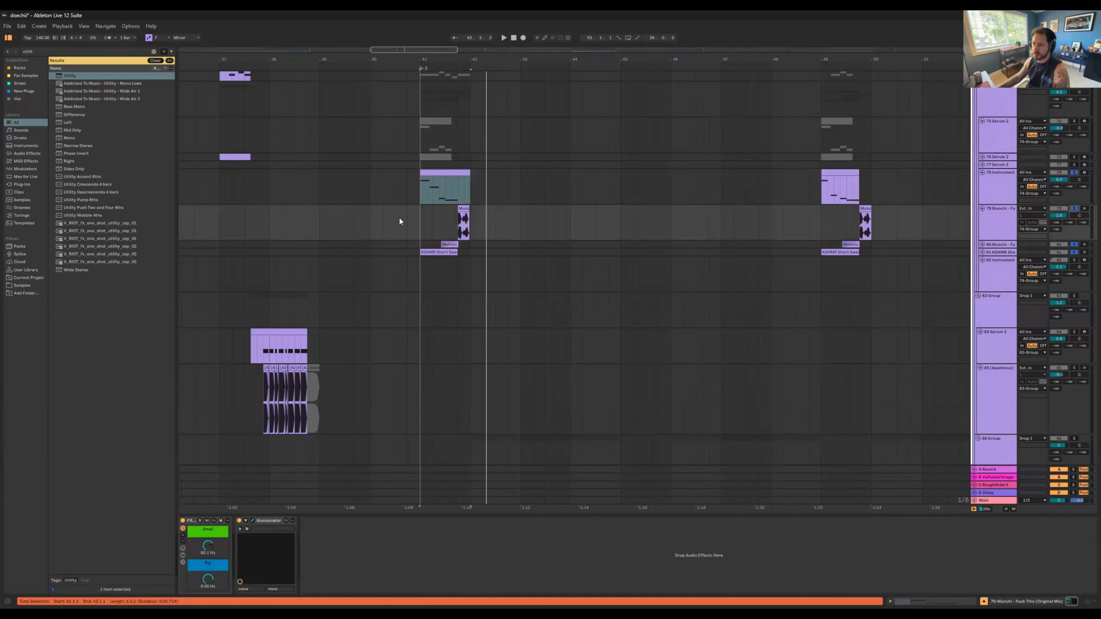
click(419, 212)
key(space)
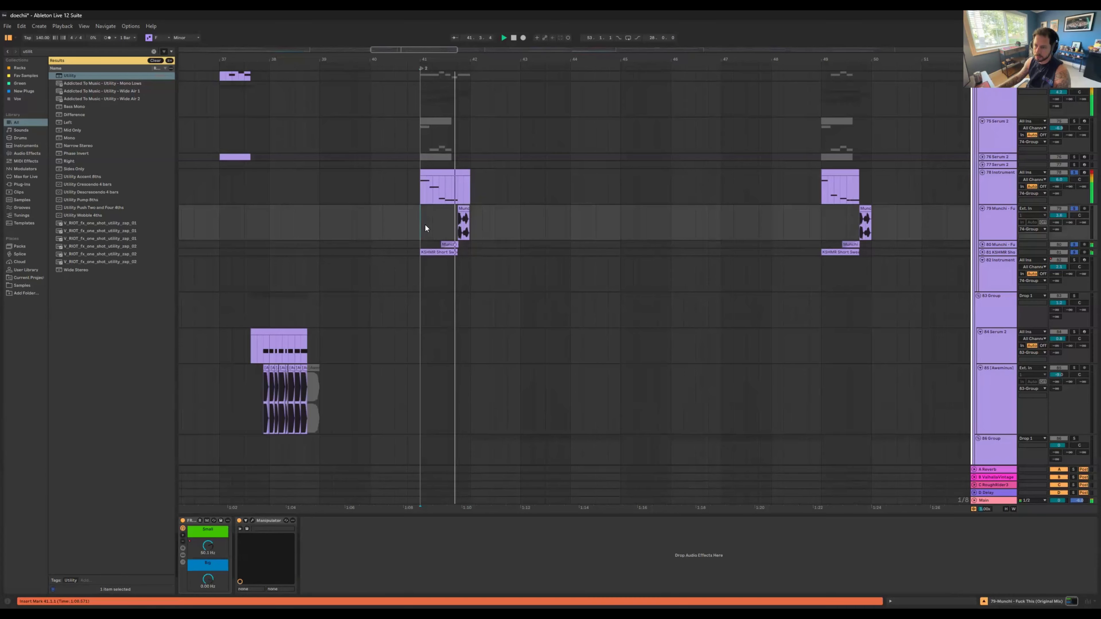
key(space)
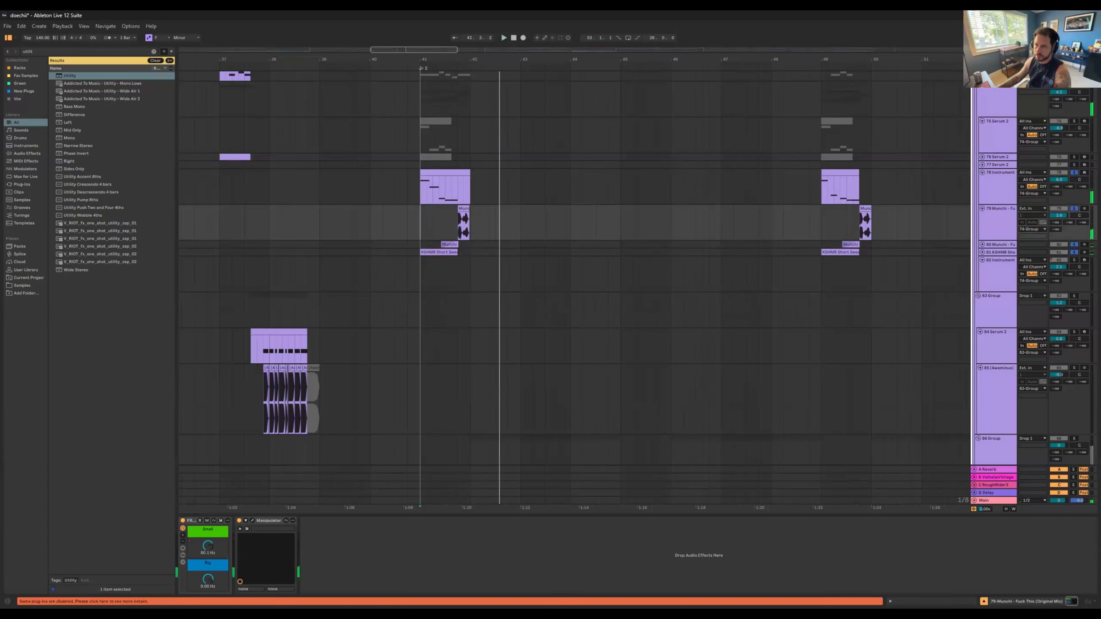
Step: Solo sample track 79 alone and play its first clip after marker 2
drag(455, 59, 455, 100)
click(1074, 209)
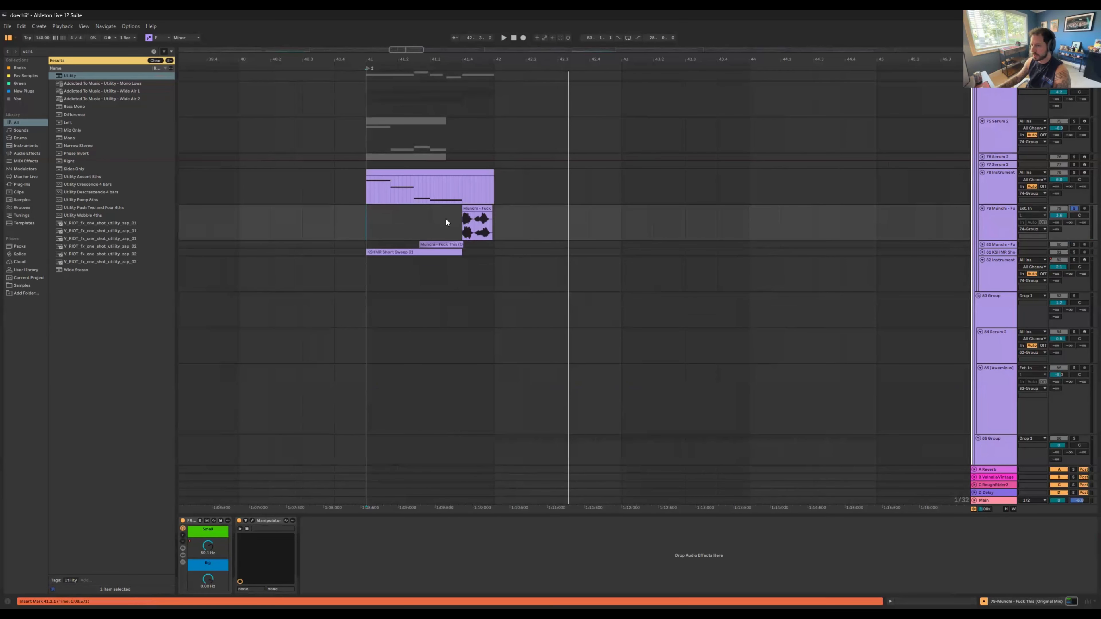
click(463, 220)
key(space)
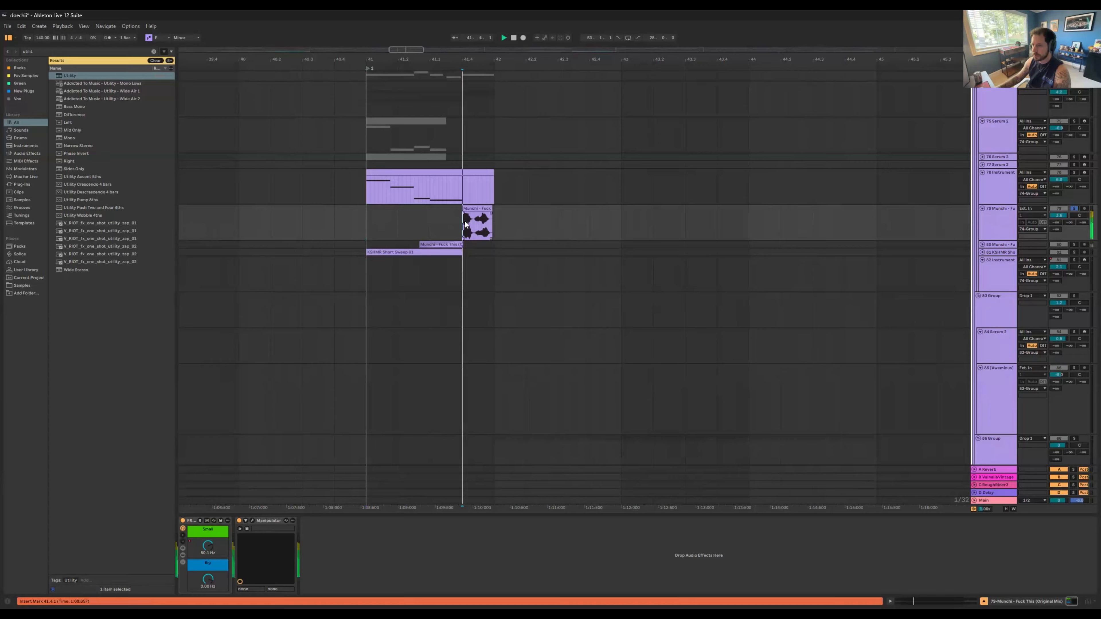
Step: Play the first clip of sample track 80 with tracks 79 and 80 soloed, and unfold track 80
click(433, 245)
key(space)
key(space)
click(982, 245)
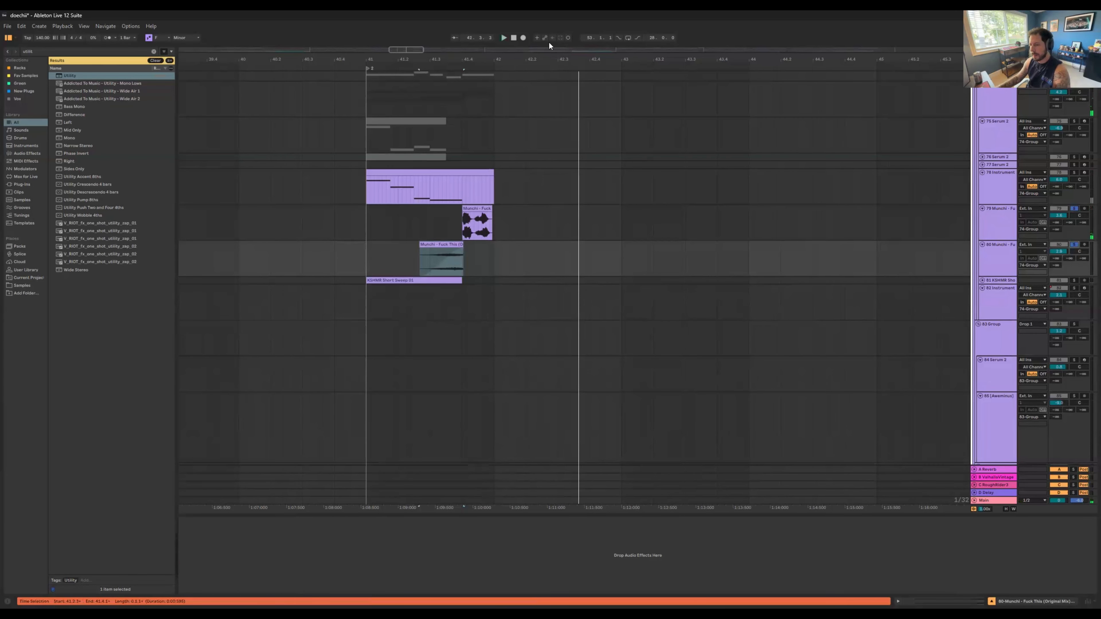
Step: Solo the Mids group near the end of the track list and unfold it to show its tracks
drag(551, 59, 484, 21)
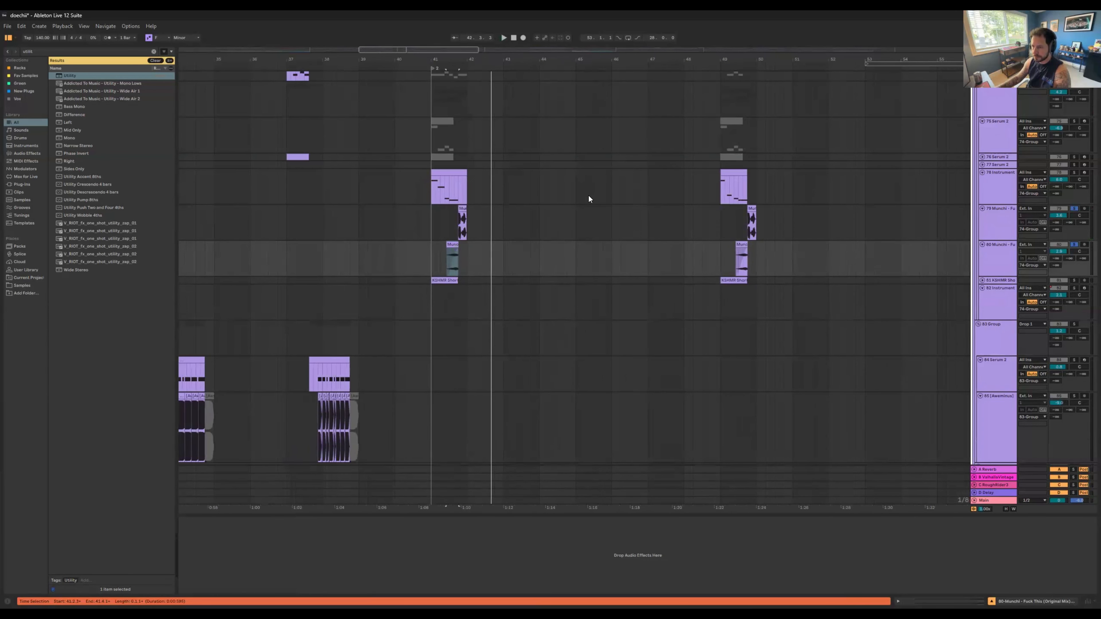
scroll(588, 199, down, 10)
scroll(601, 341, down, 8)
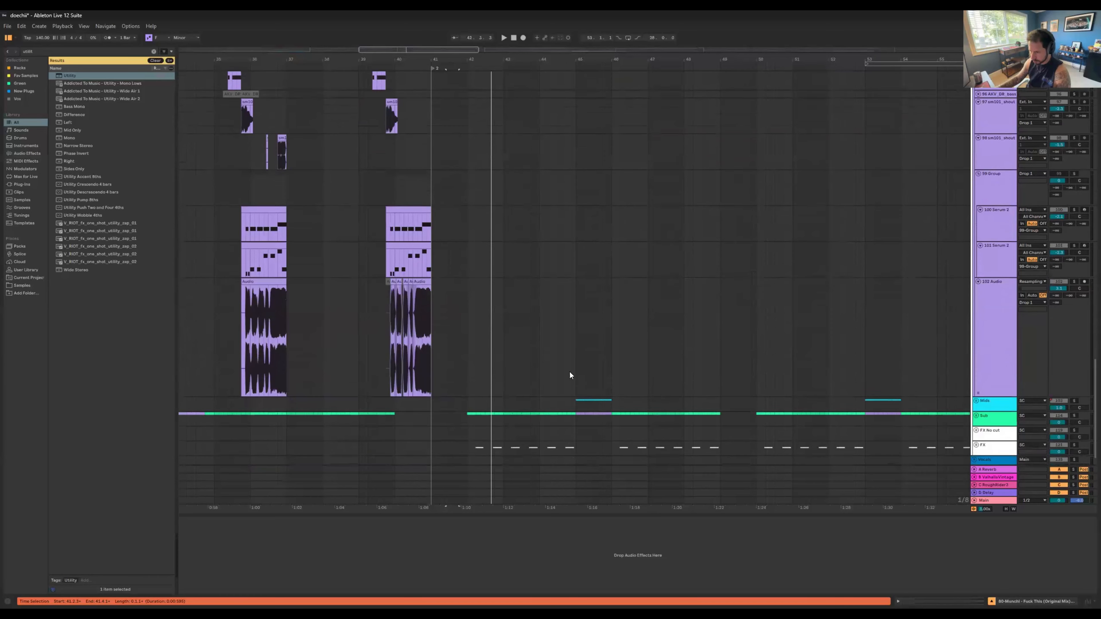
scroll(570, 375, down, 1)
click(576, 377)
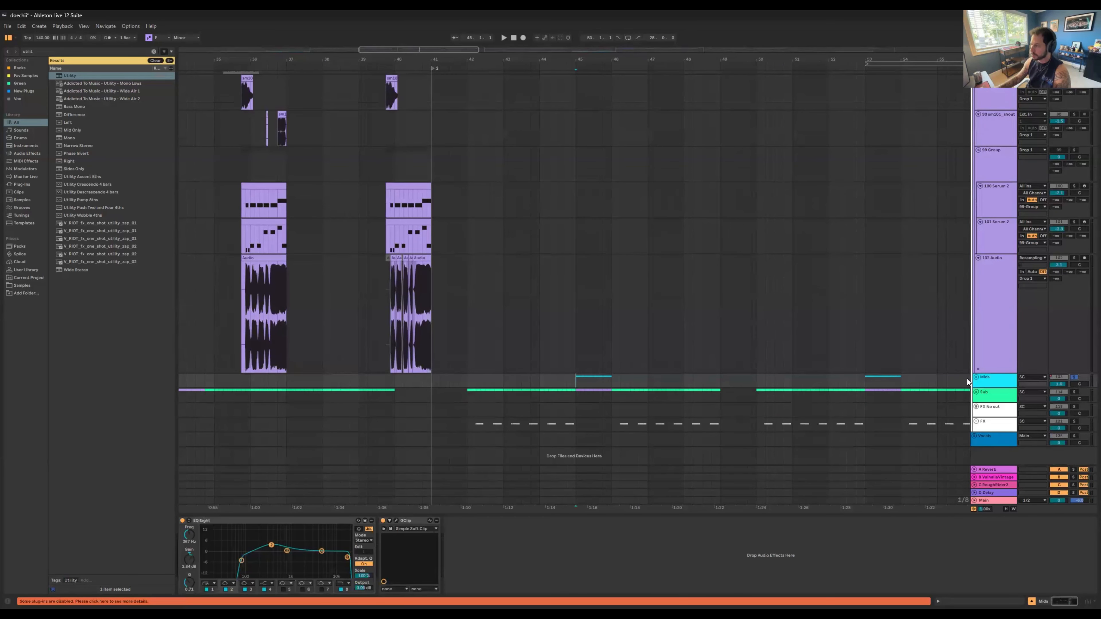
click(976, 377)
scroll(634, 389, down, 4)
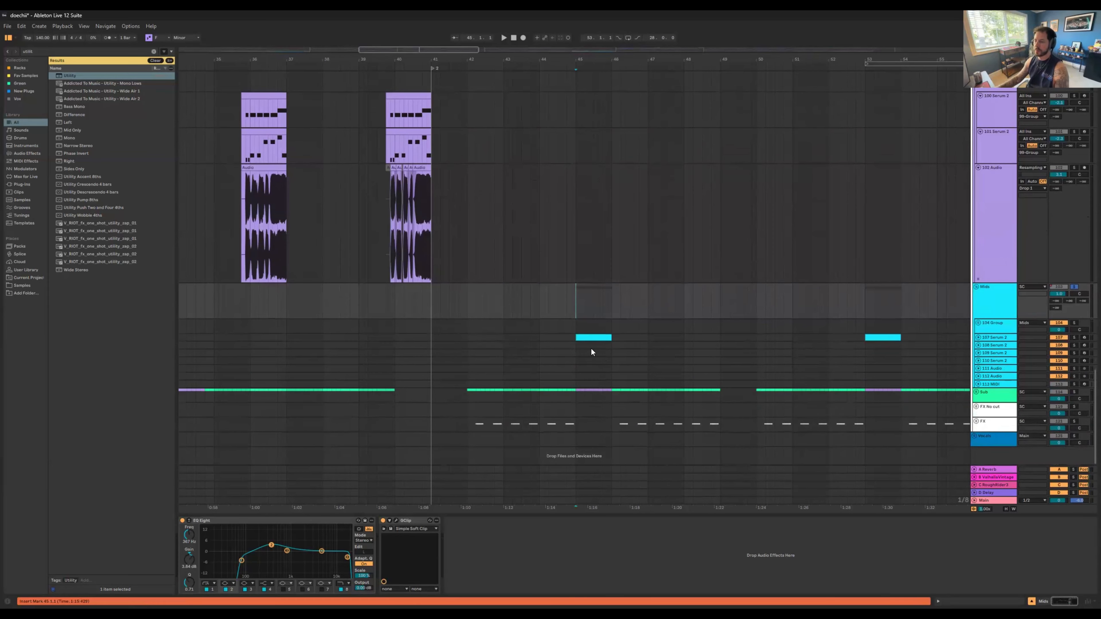
Step: Solo track 107 Serum 2 in the Mids group, unfold it and play the passage around its first clip
click(592, 339)
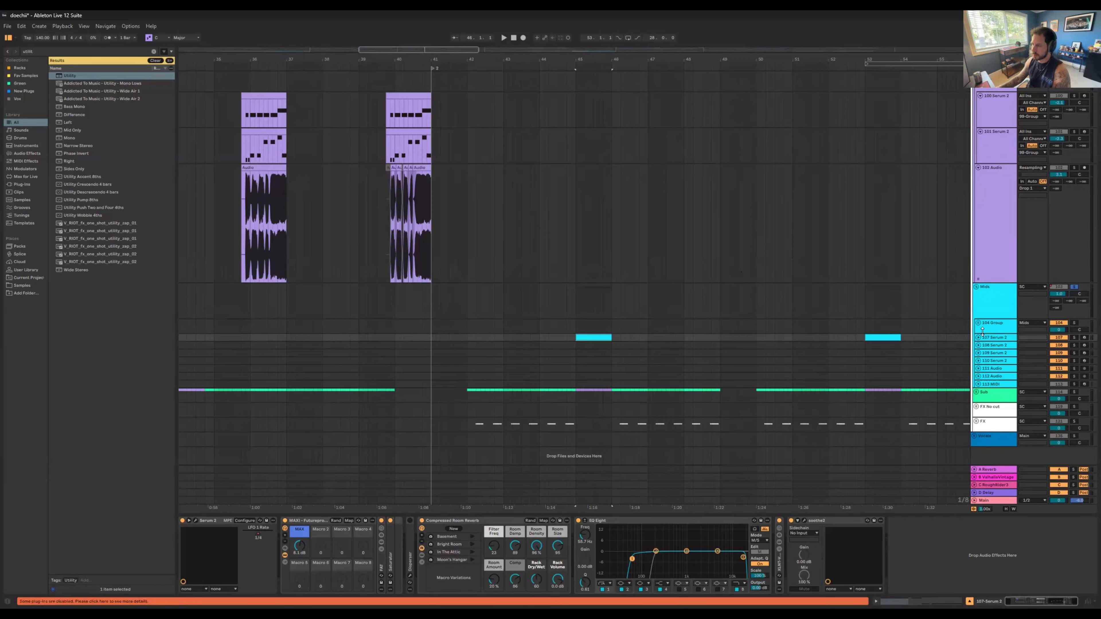
click(1074, 337)
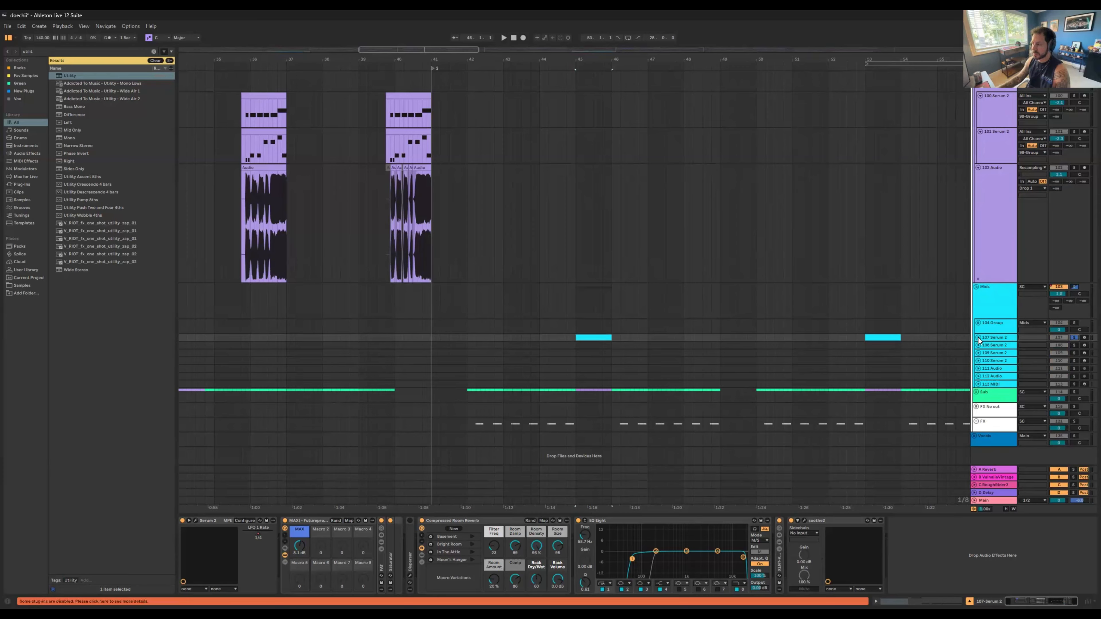
click(978, 338)
key(space)
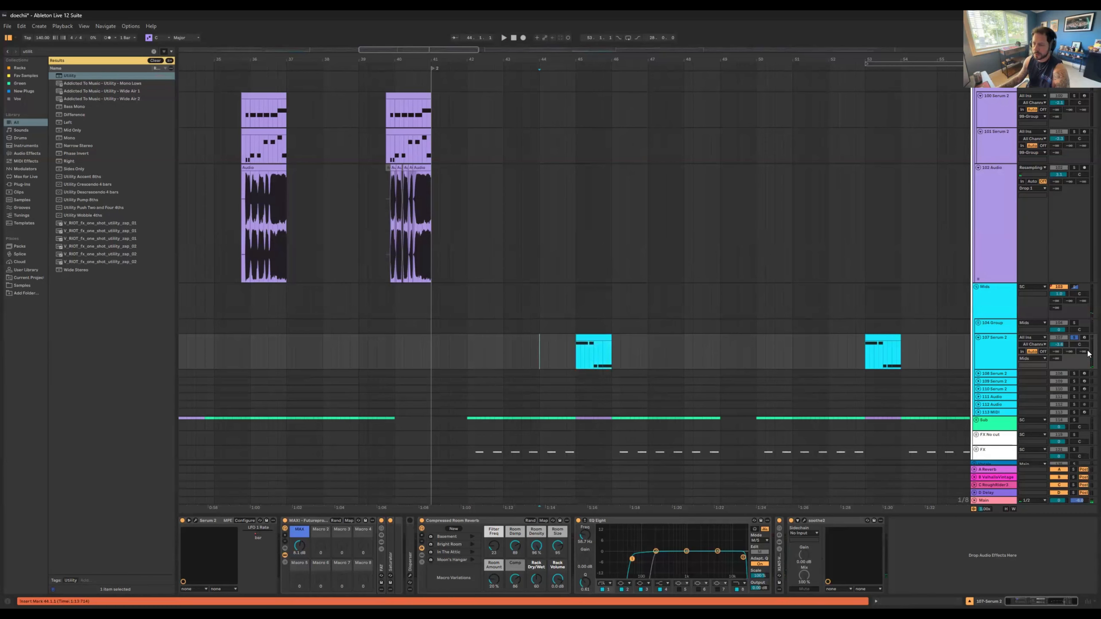
Step: Unsolo track 107, play the full mix from just before marker 2 past its first clip, and select that clip
click(1074, 340)
click(424, 349)
key(space)
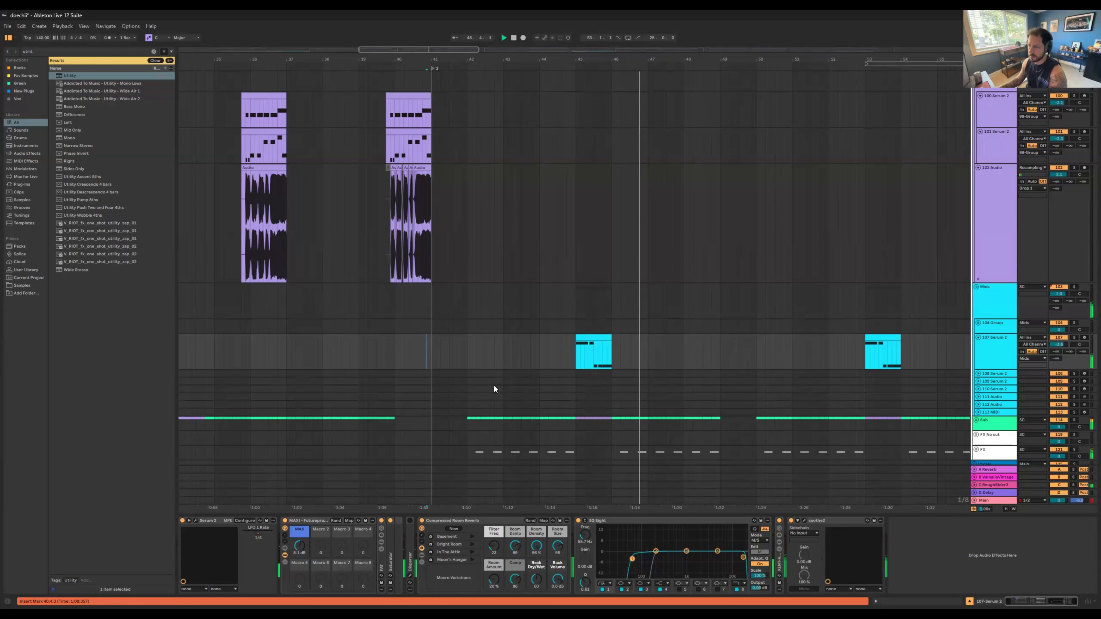
click(599, 338)
key(space)
scroll(641, 318, down, 2)
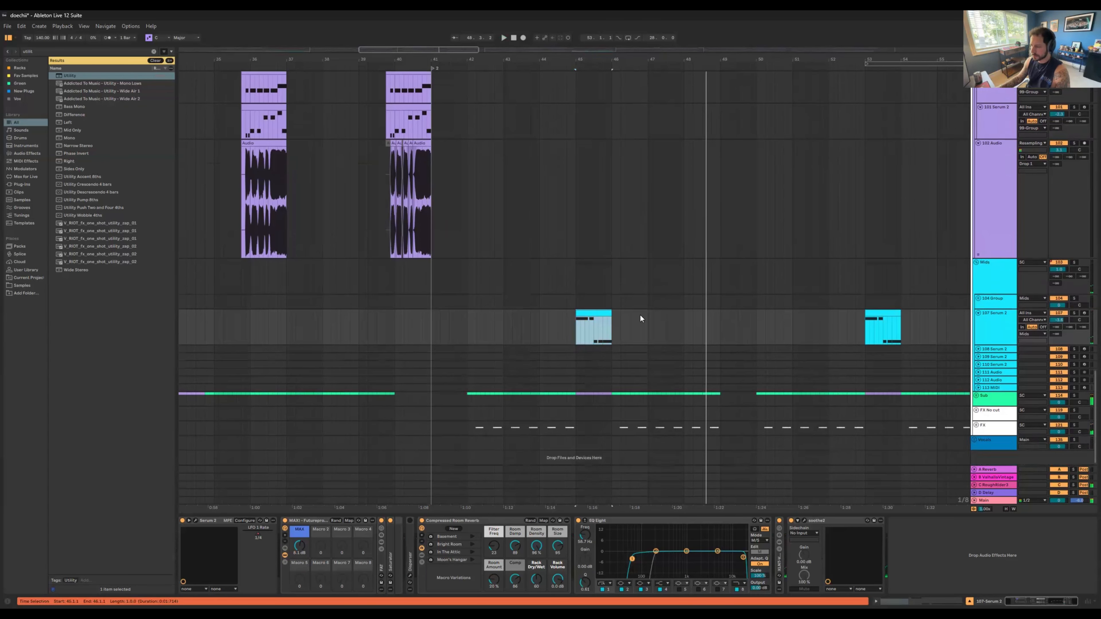
scroll(662, 335, up, 2)
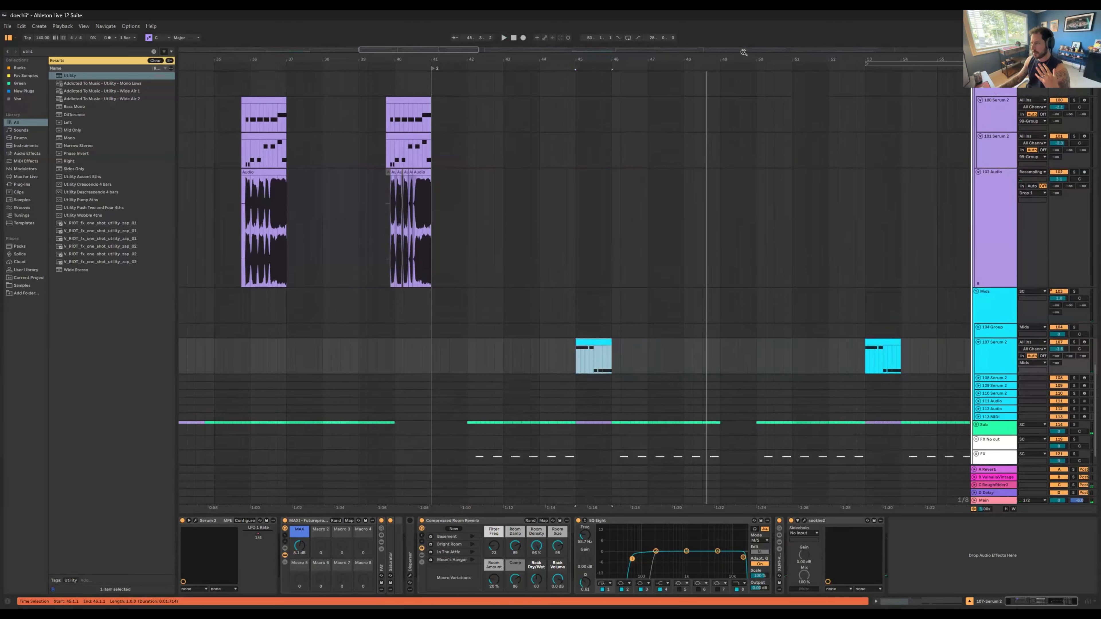
drag(458, 53, 460, 30)
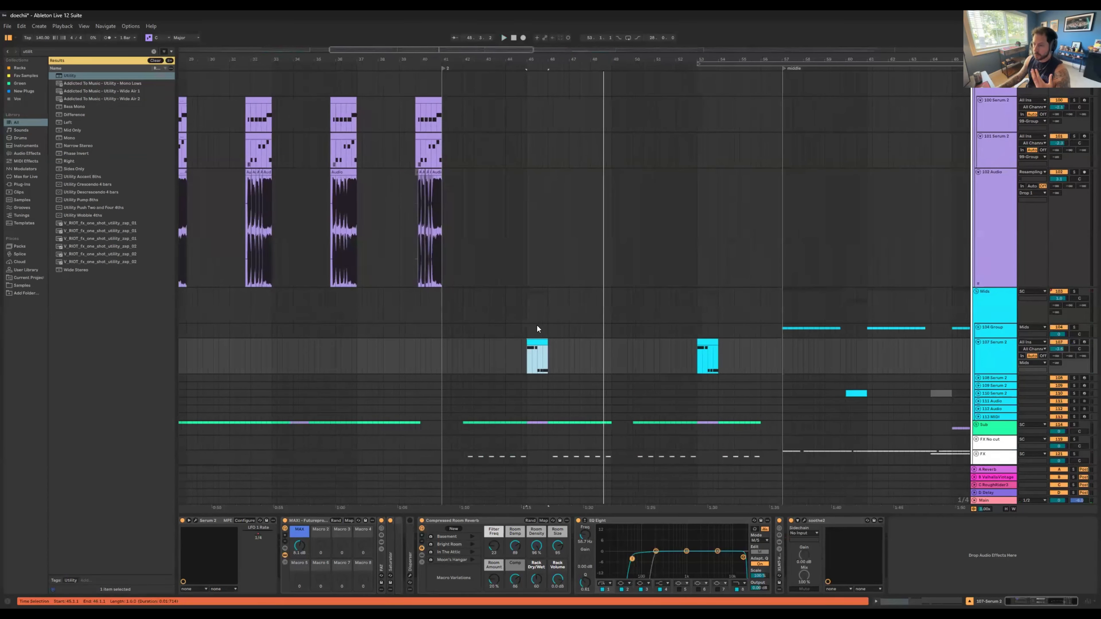
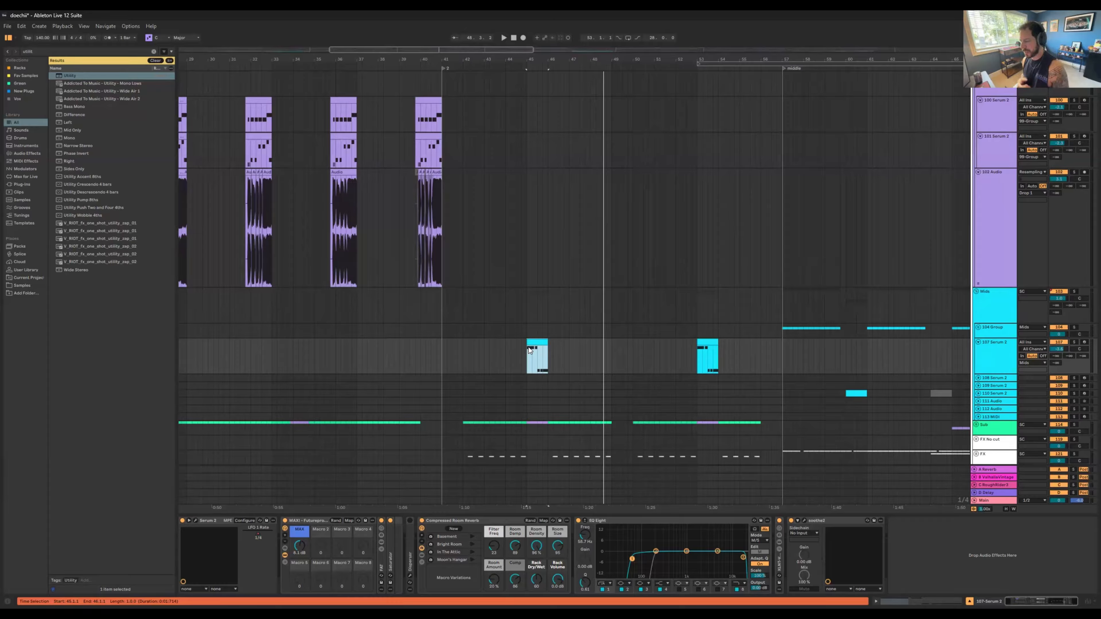
Step: Solo the FX group and play it from just before its first clips after marker 2
scroll(553, 344, down, 2)
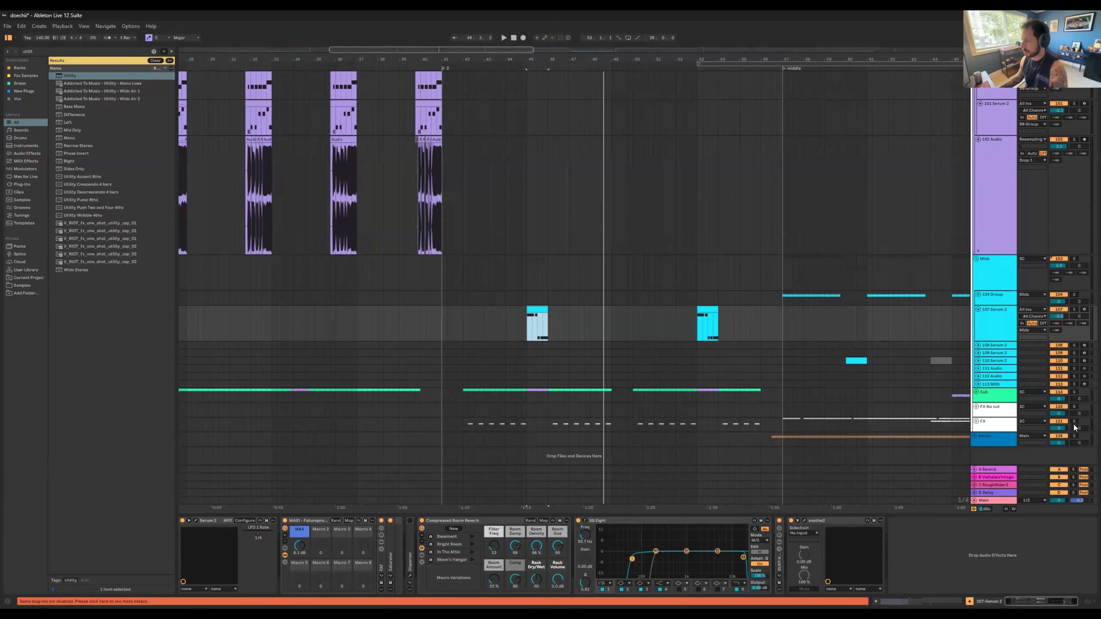
click(470, 420)
click(464, 425)
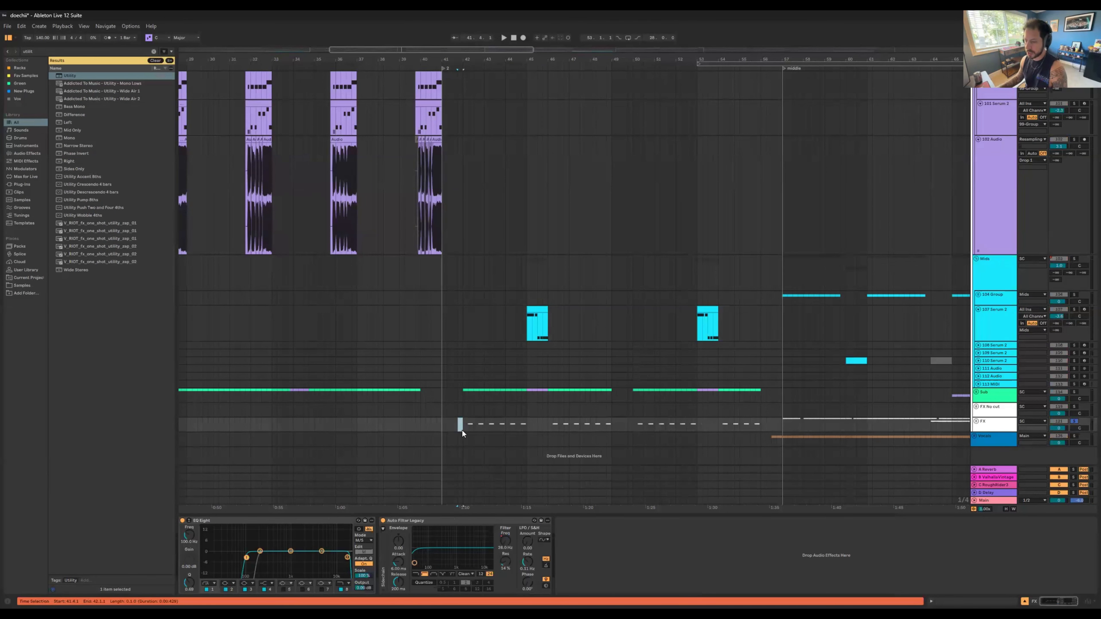
key(space)
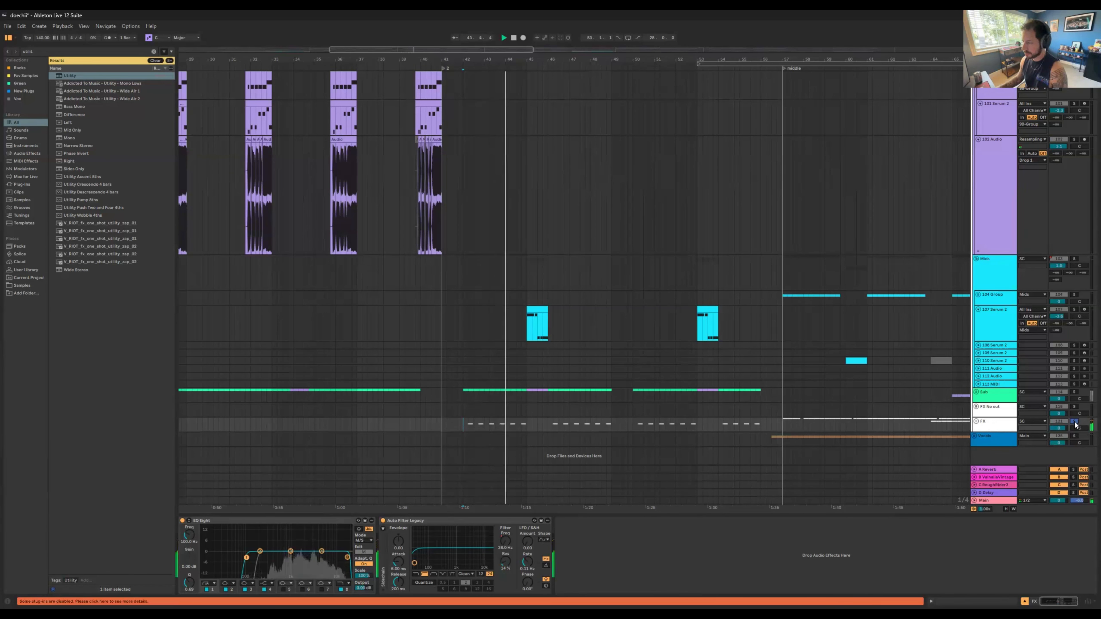
Step: Unsolo the FX group and play the full mix from marker 2 past the first track 107 clip
click(439, 426)
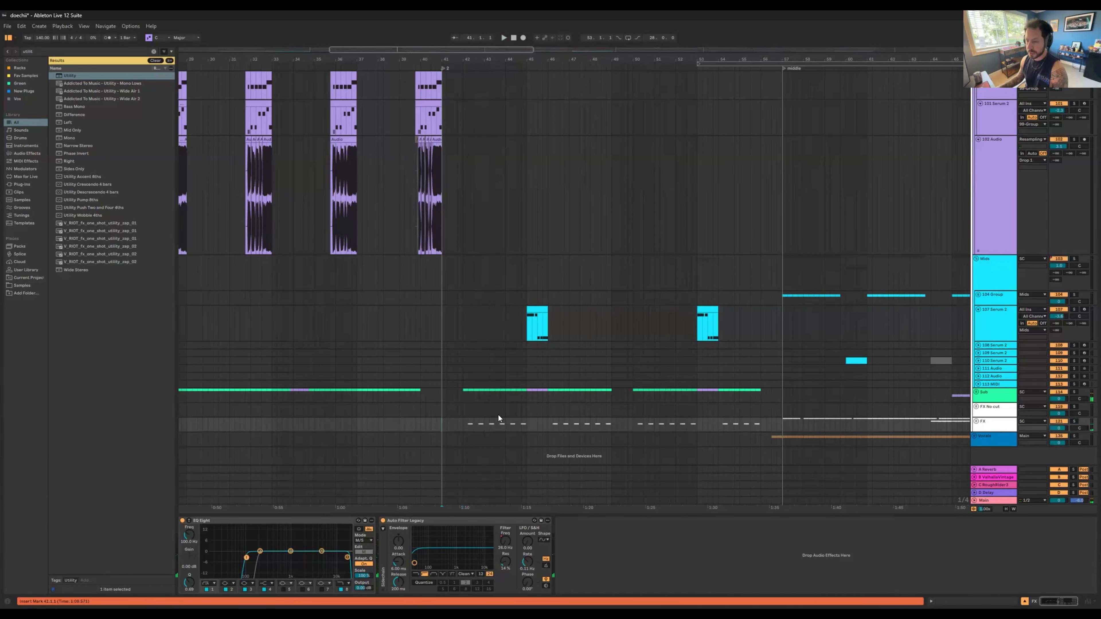
key(space)
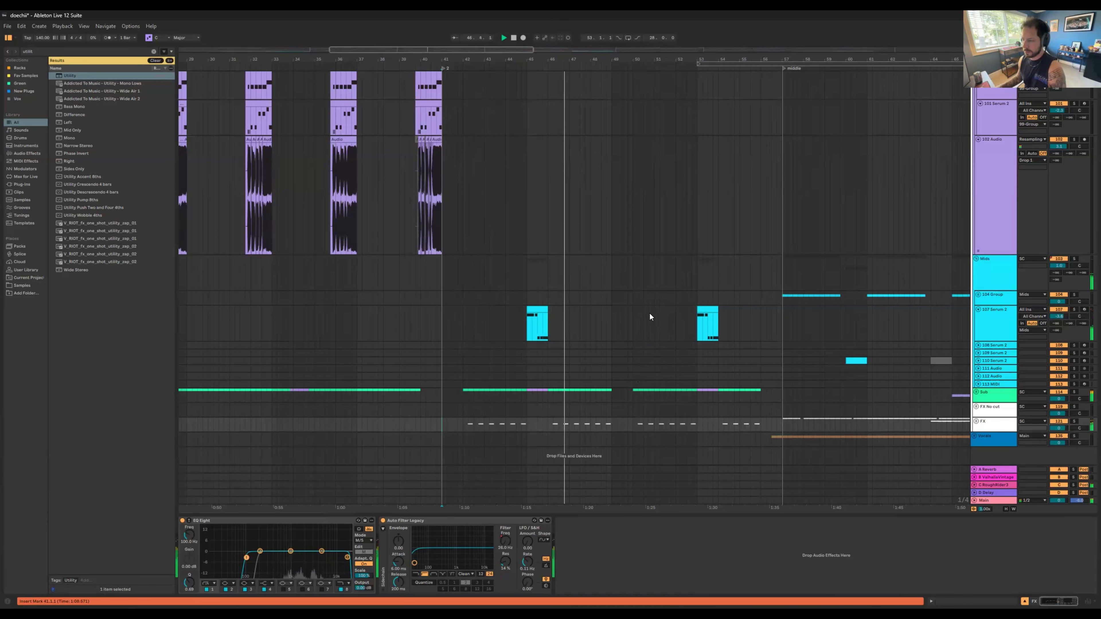
key(space)
Step: Fold the tracks inside the Drop 1 group so the whole arrangement can be surveyed
drag(728, 61, 453, 103)
scroll(617, 312, up, 8)
scroll(636, 321, up, 7)
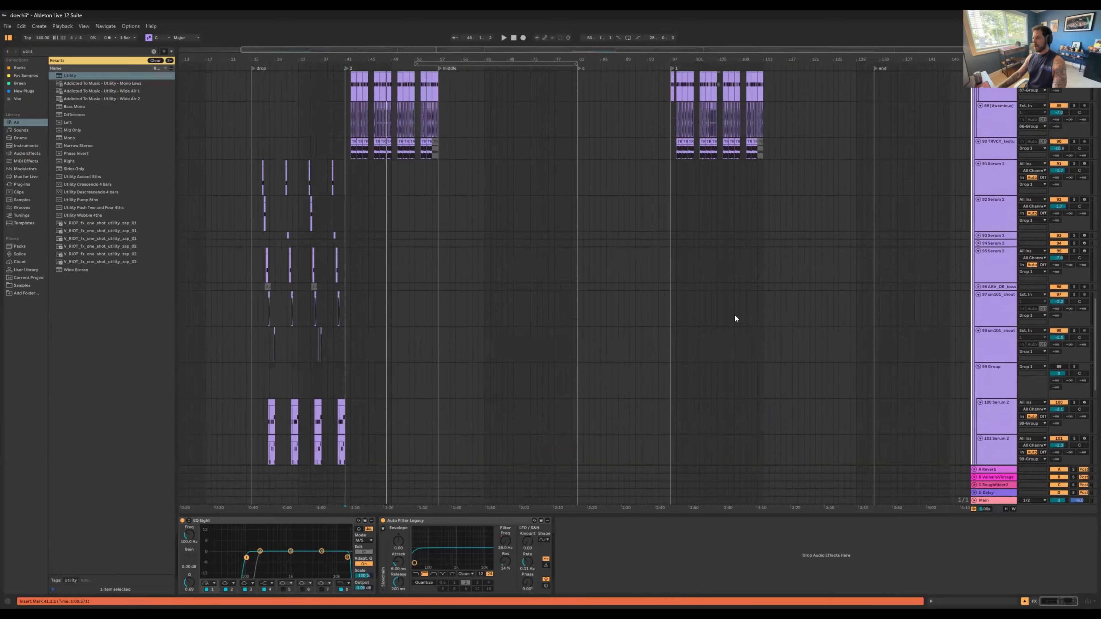
alt+click(977, 135)
scroll(767, 204, up, 5)
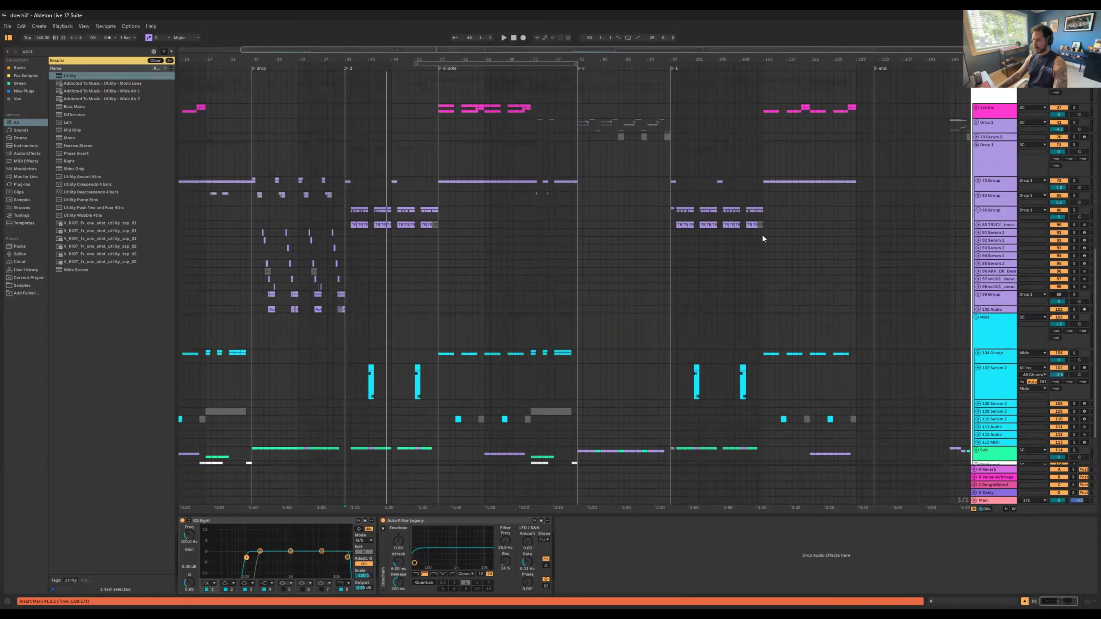
Step: Unfold the Drop 2 group at bar 81 and play its opening bars with tracks 47 and 48 Serum 2 soloed
drag(623, 61, 604, 92)
drag(541, 60, 521, 160)
click(523, 164)
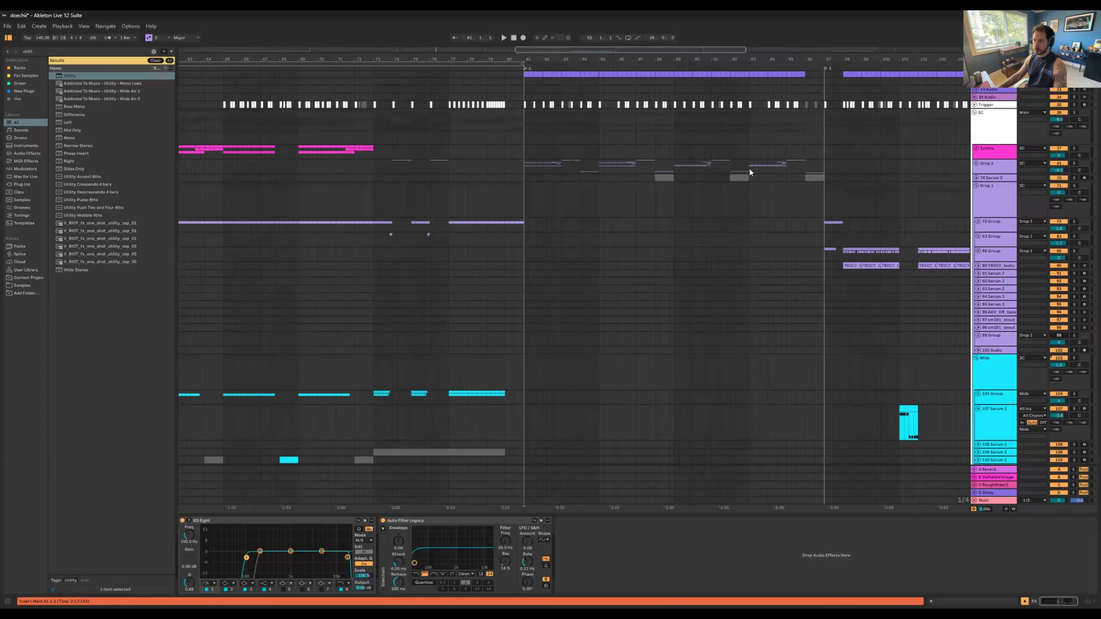
click(976, 163)
scroll(593, 127, down, 5)
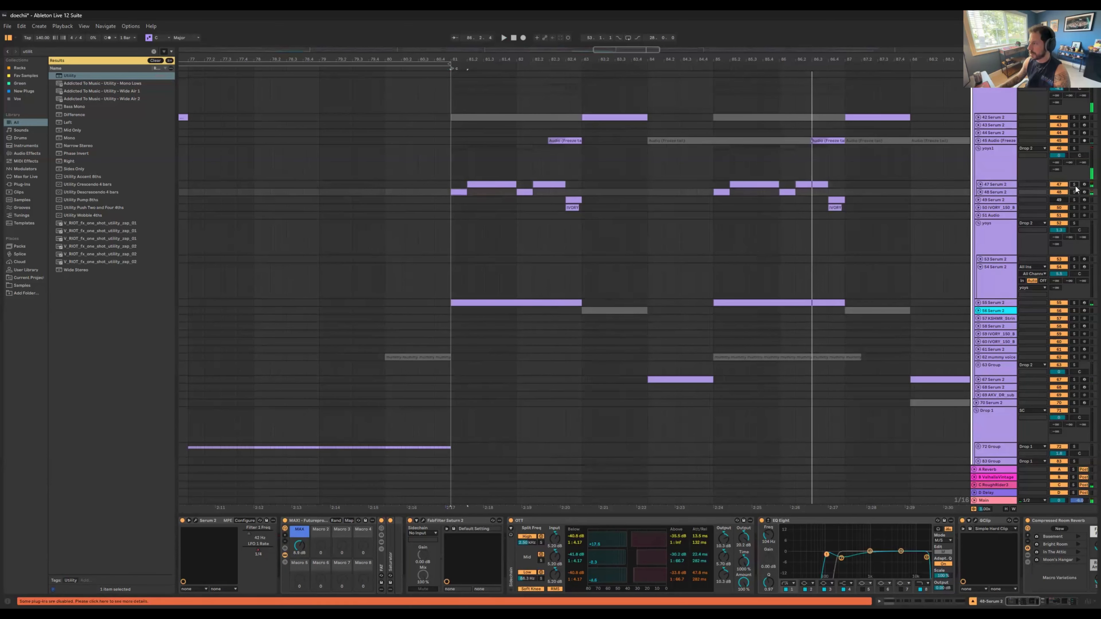
key(space)
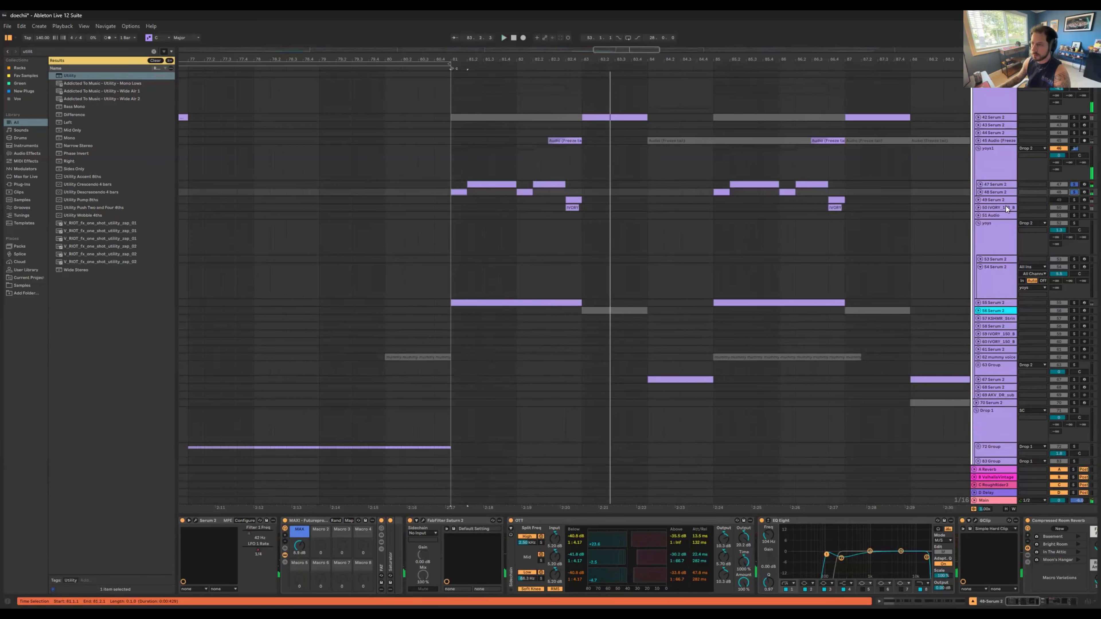
Step: Solo the IVORY bass one-shot track 50 and play its first clip after bar 81
click(1074, 207)
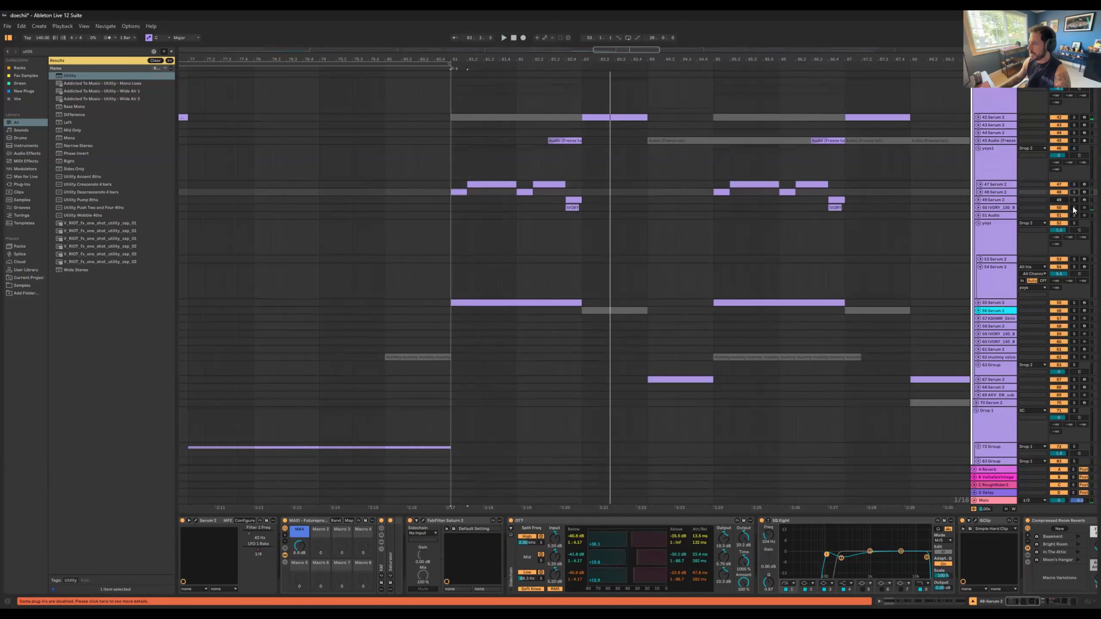
drag(580, 209, 575, 207)
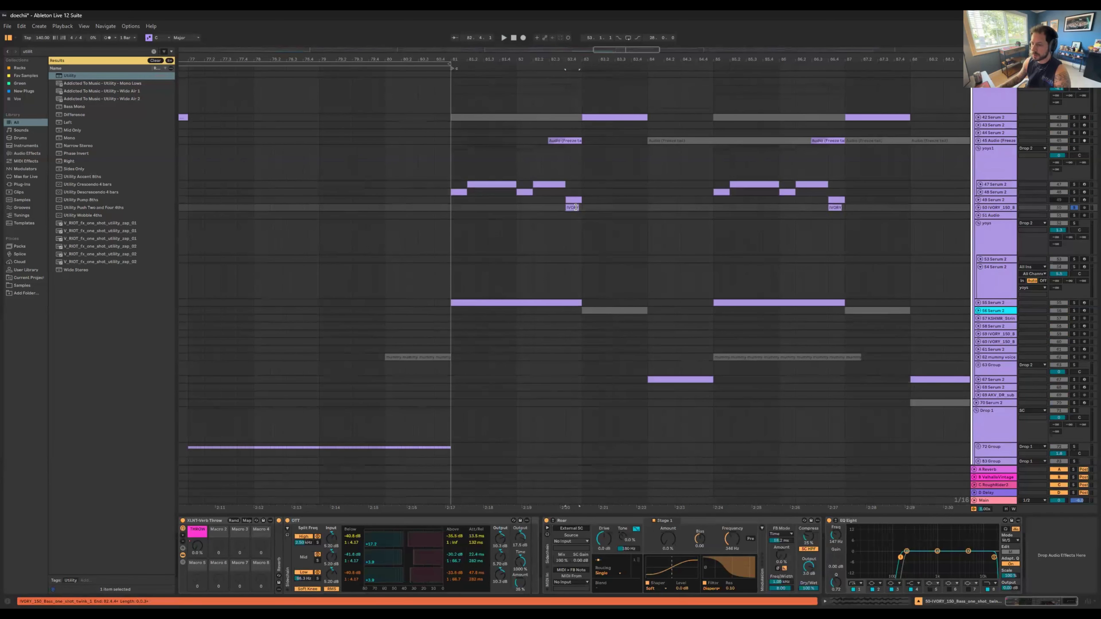
key(space)
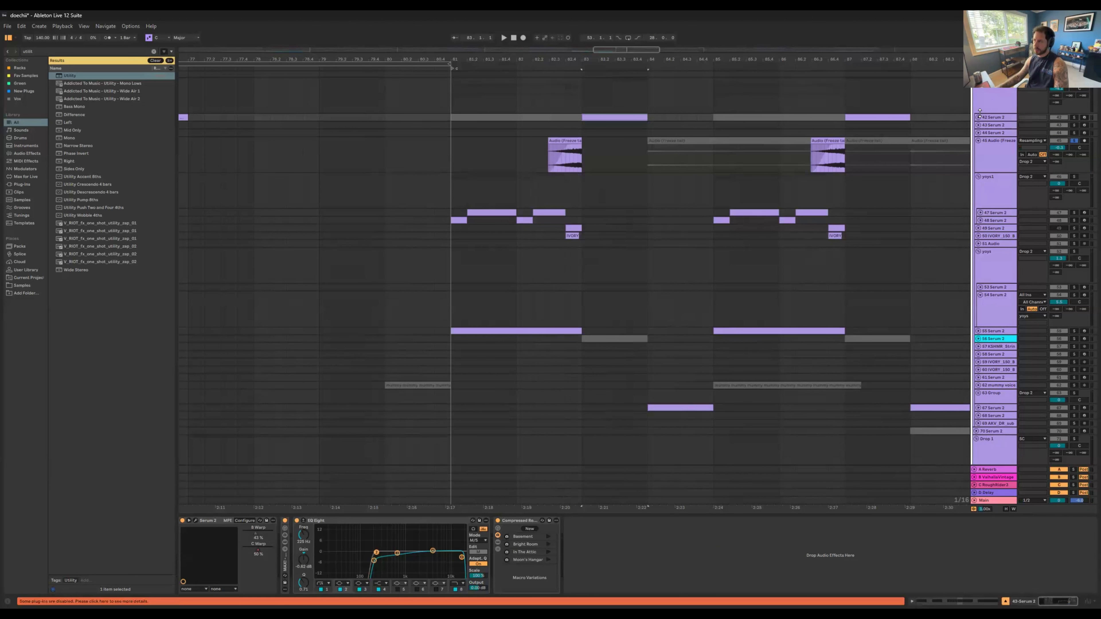
Step: Unfold and solo track 42 Serum 2 and play its active clip at bar 83
key(u)
click(1076, 119)
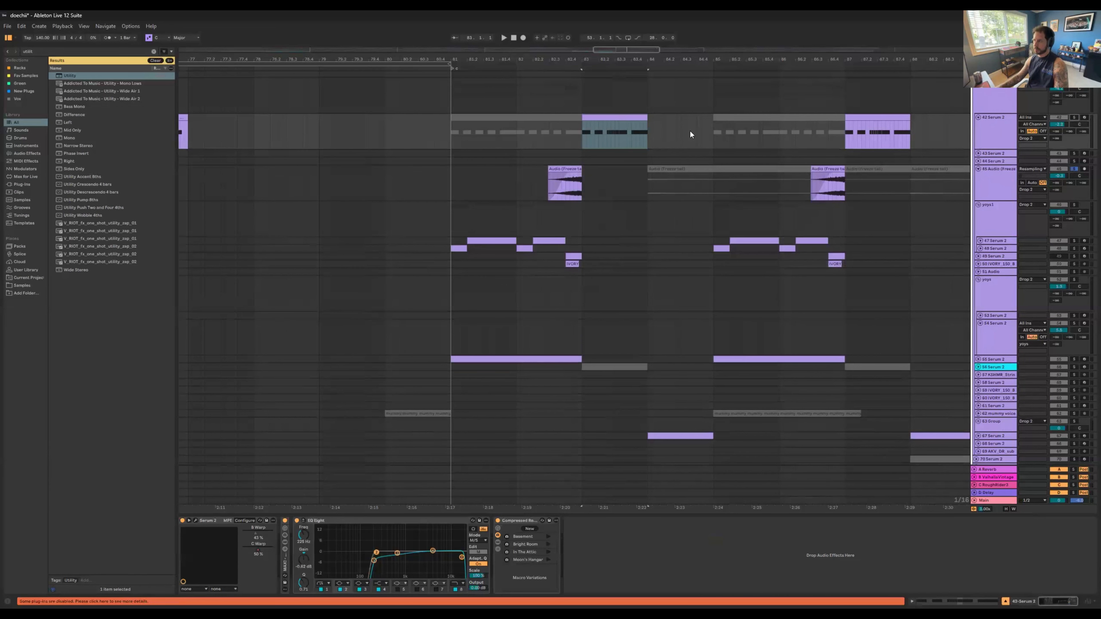
key(space)
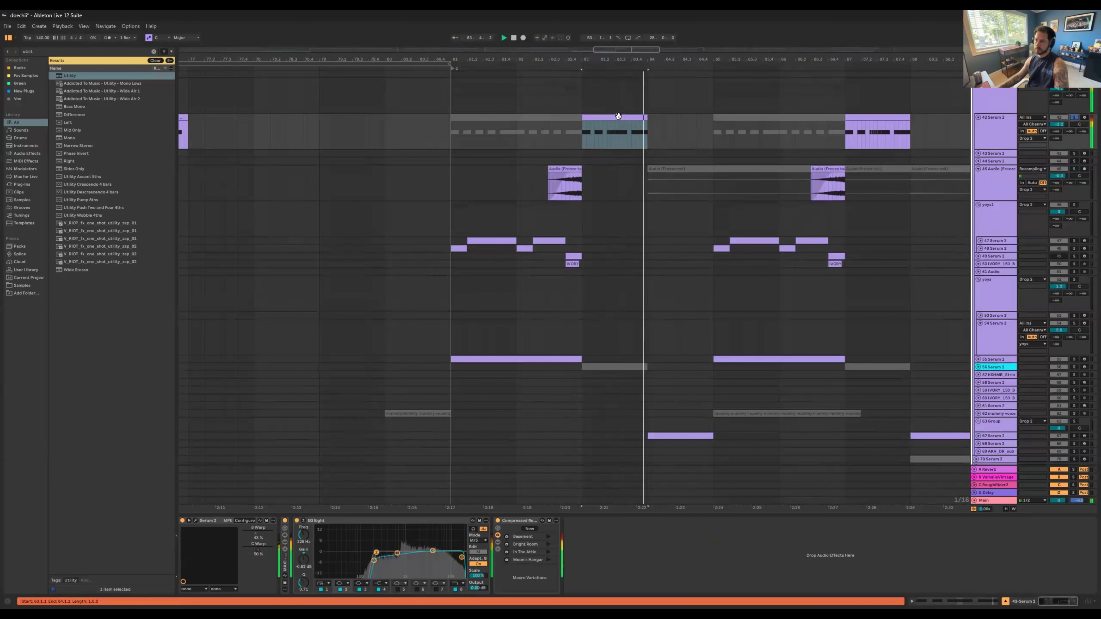
key(space)
Step: Solo track 45 Audio (Freeze tail) alongside track 42 and select its first active clip after bar 81
click(542, 180)
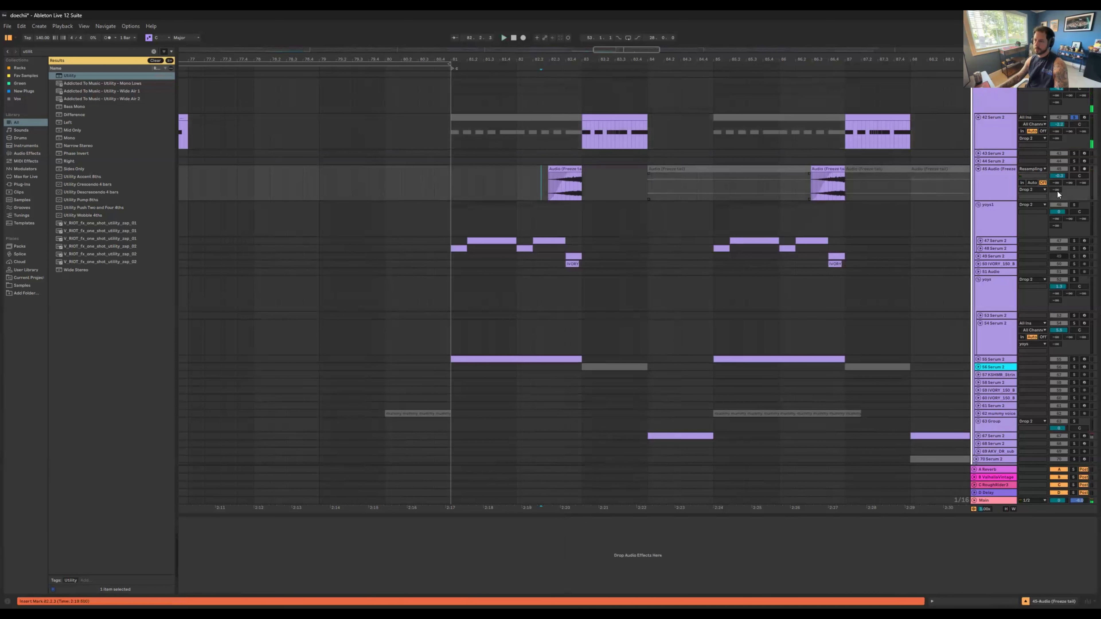
ctrl+click(1075, 169)
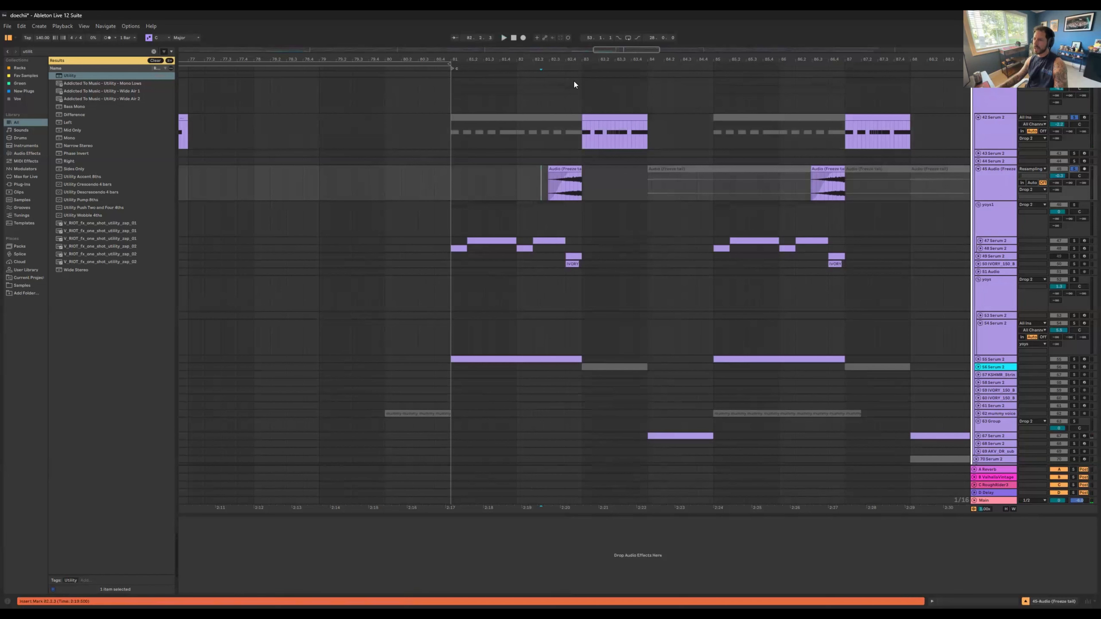
click(563, 168)
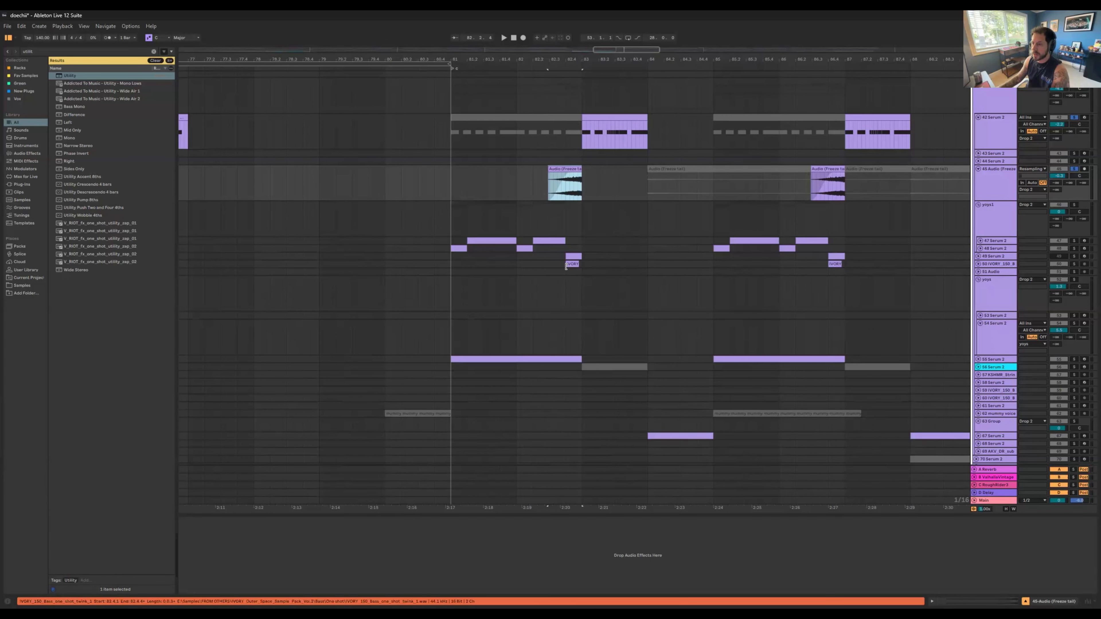
Step: Add tracks 50 and 51 to the soloed tracks 42 and 45 and play them from the selected freeze-tail clip
click(1074, 272)
key(space)
ctrl+click(1074, 263)
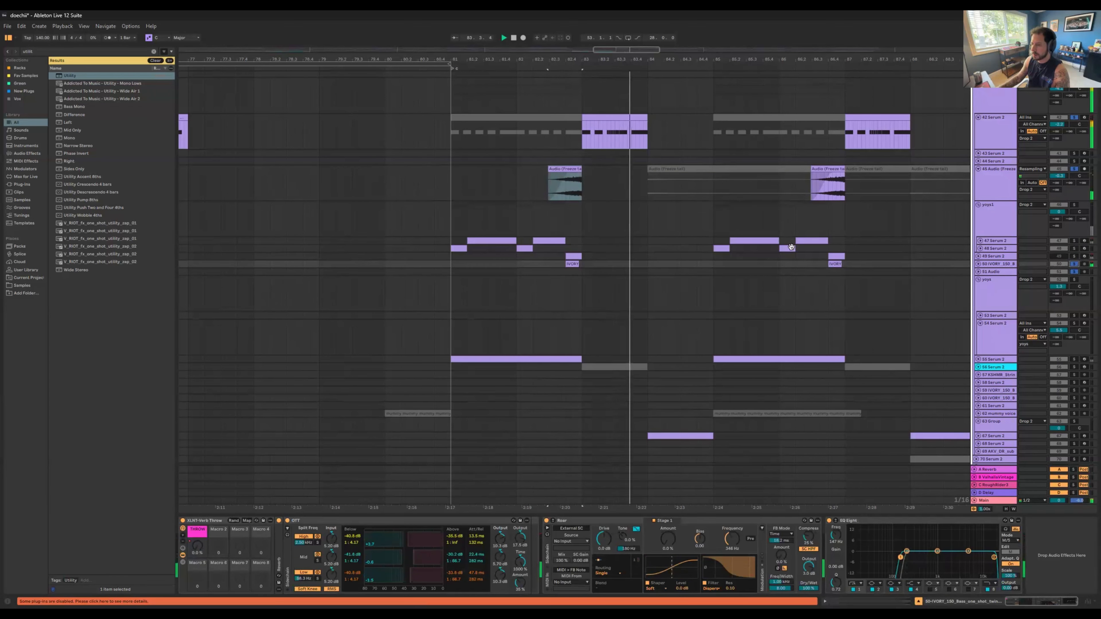
key(space)
key(space)
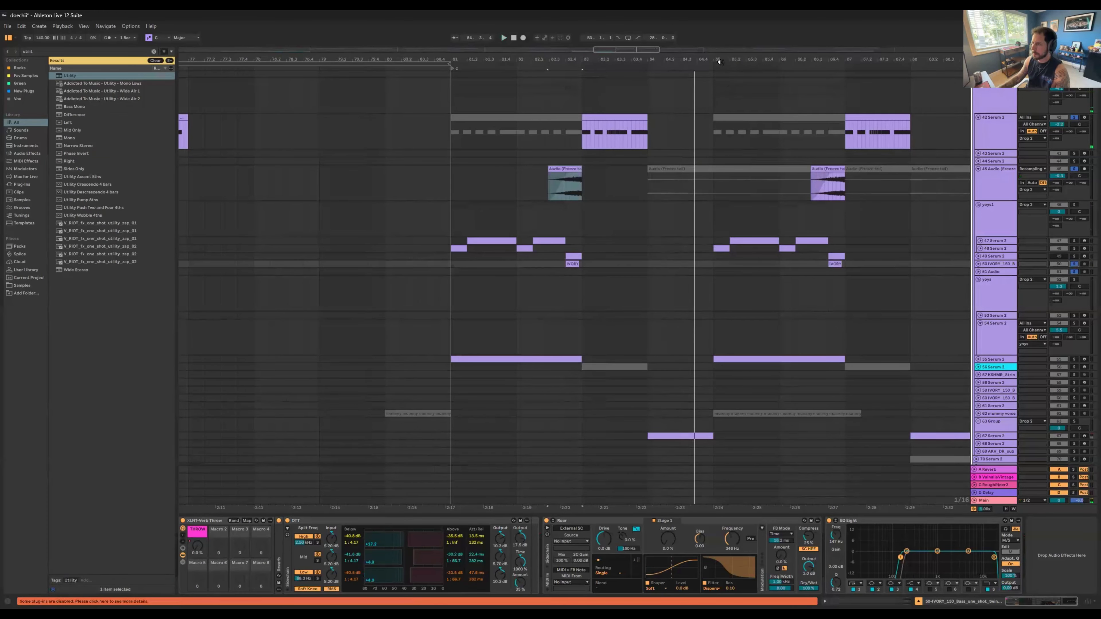
key(space)
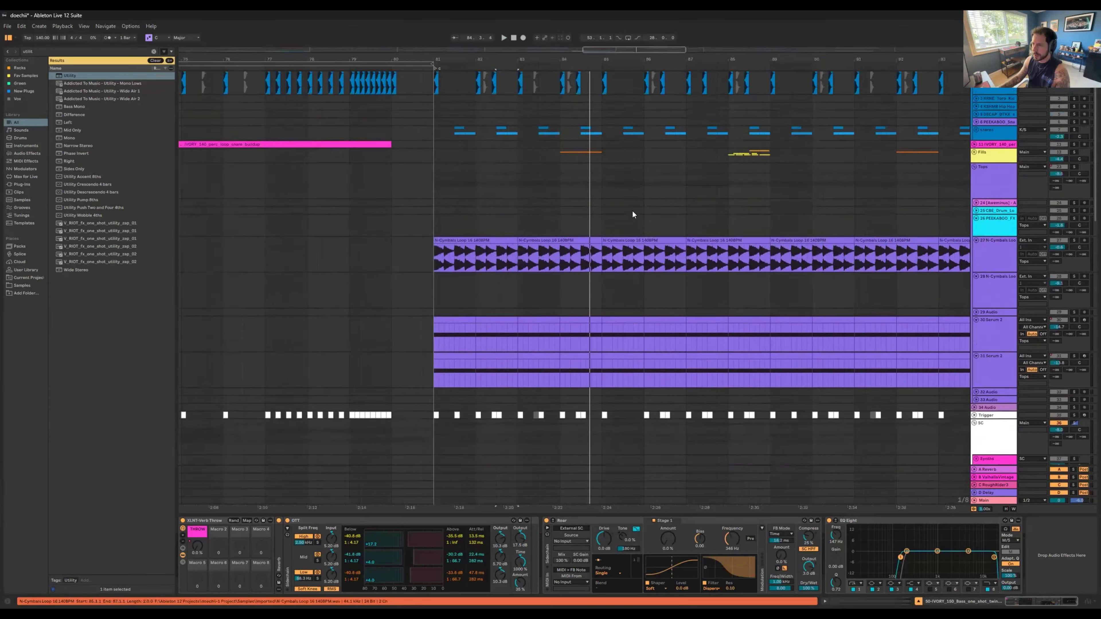
Step: Solo the Fills group and play its drum fill at bar 88
scroll(632, 210, up, 2)
click(726, 202)
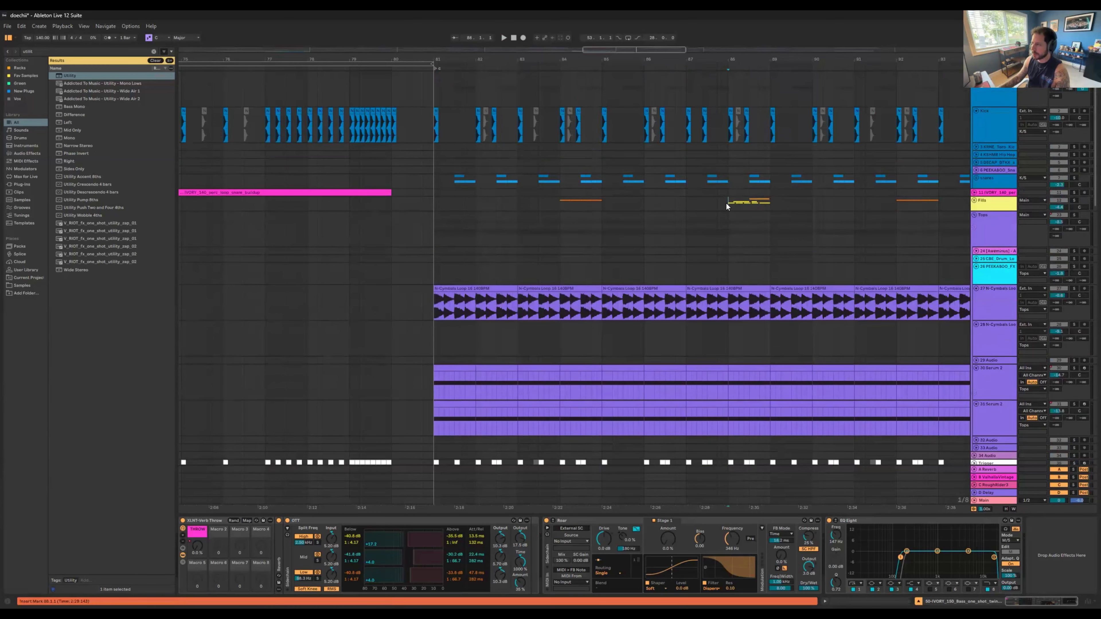
key(space)
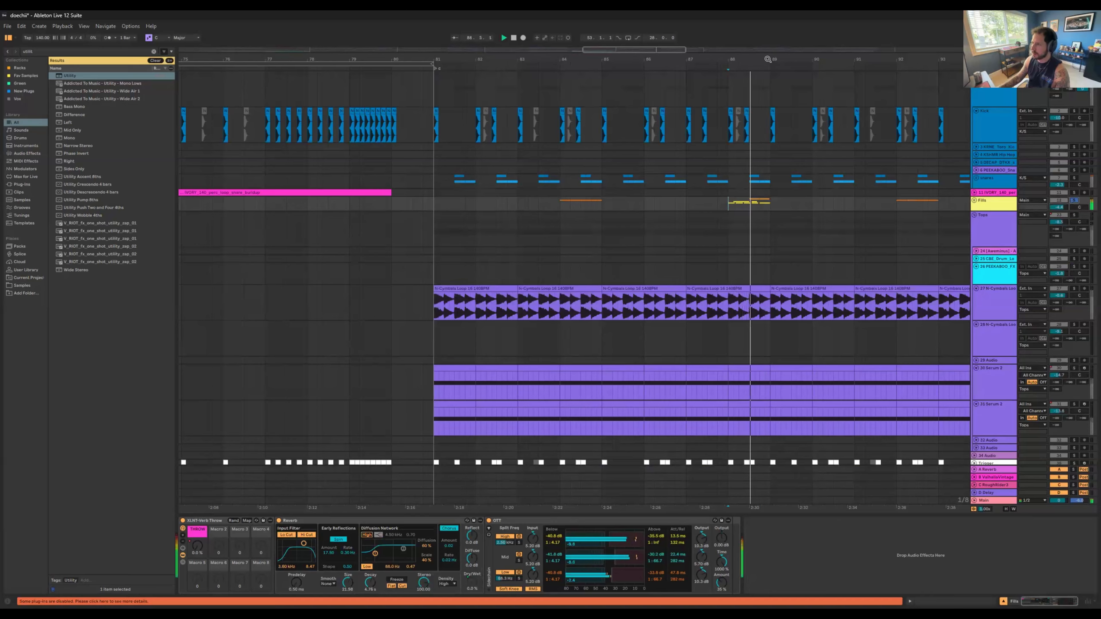
scroll(642, 289, up, 3)
scroll(575, 286, down, 1)
key(space)
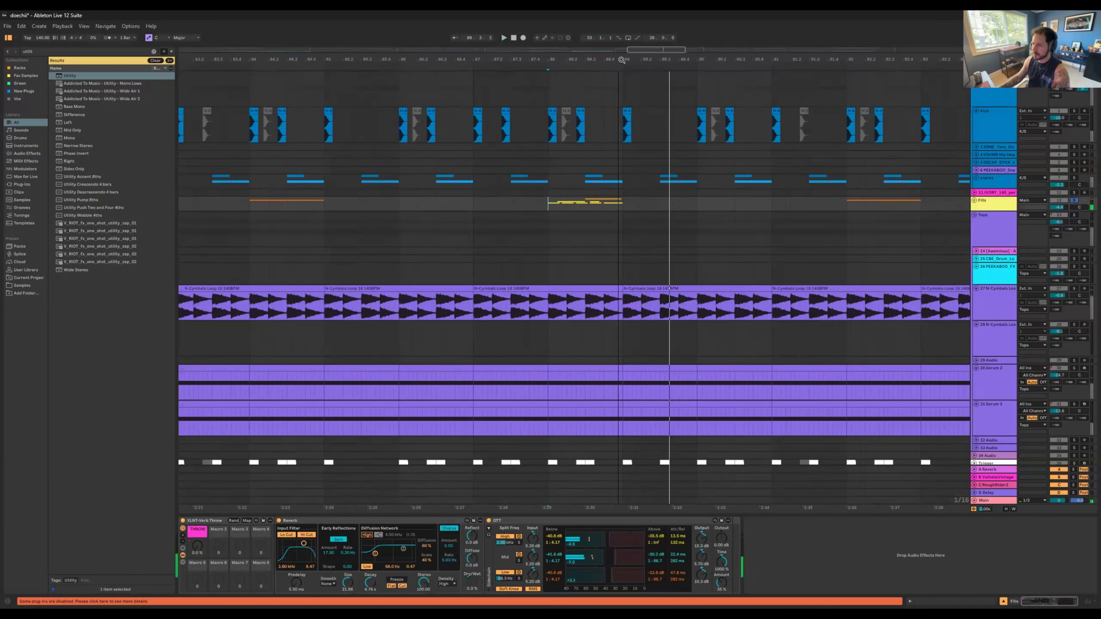
Step: Solo track 67 Serum 2 in the Drop 2 group and play its clip at bar 88
scroll(679, 262, down, 1)
scroll(678, 260, down, 15)
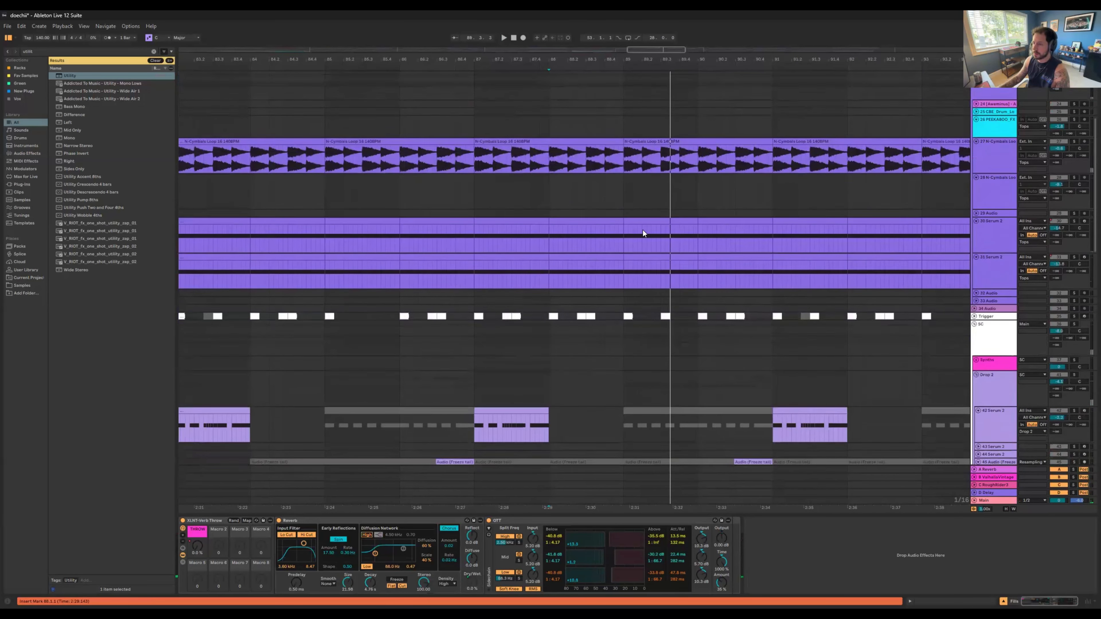
scroll(596, 264, down, 15)
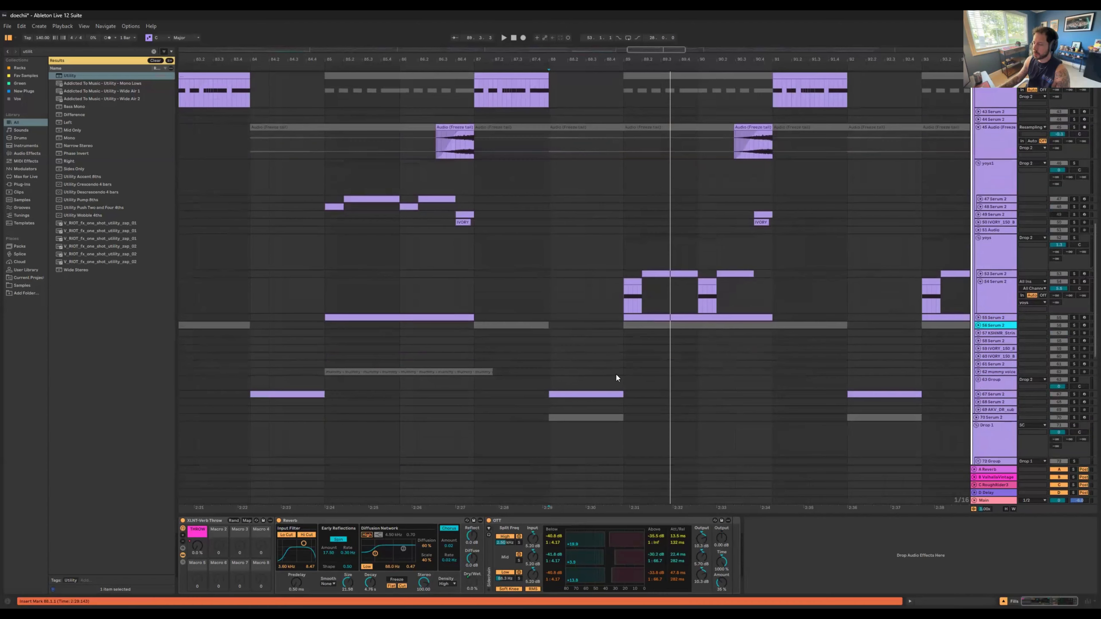
click(1074, 337)
key(space)
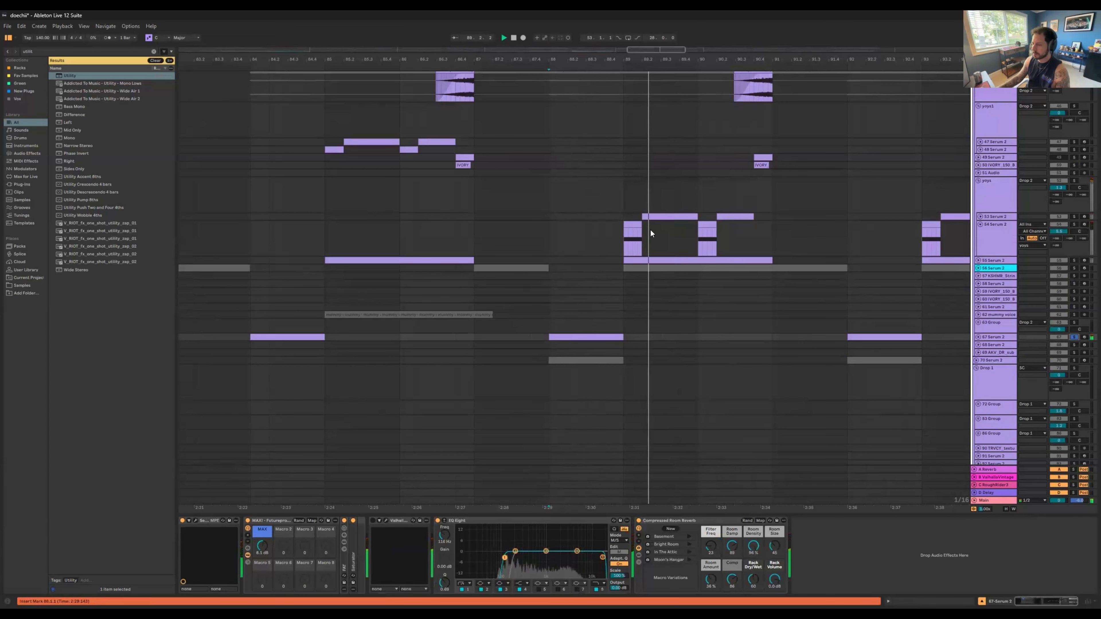
key(space)
key(space)
Step: Play the passage from bar 88 with the Drop 2 and Fills groups soloed together
scroll(633, 251, up, 5)
scroll(606, 263, up, 18)
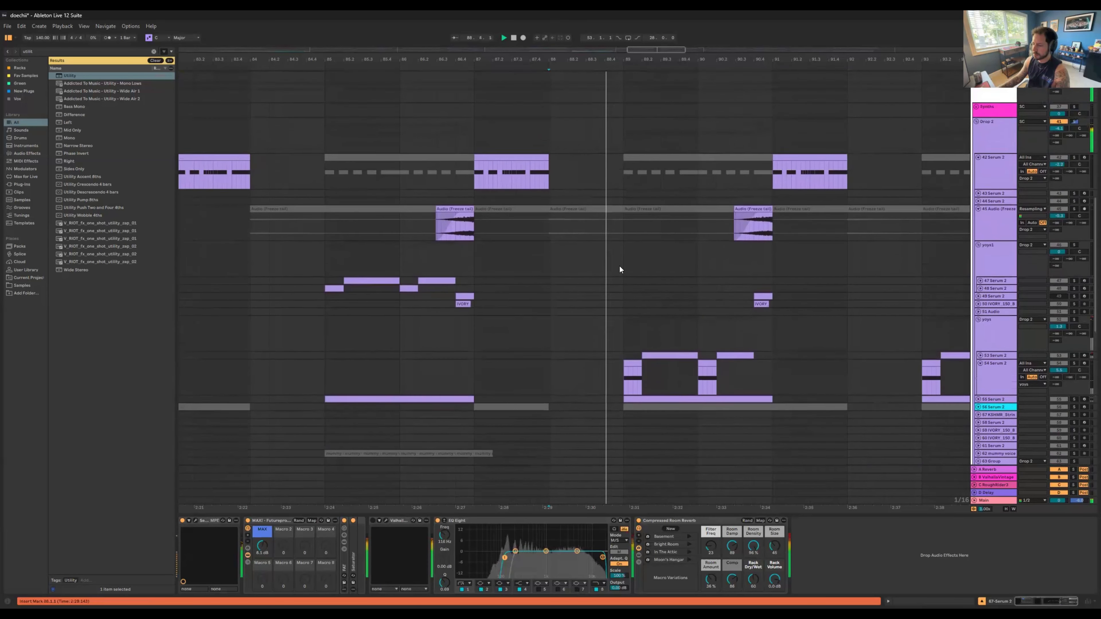
scroll(940, 136, up, 3)
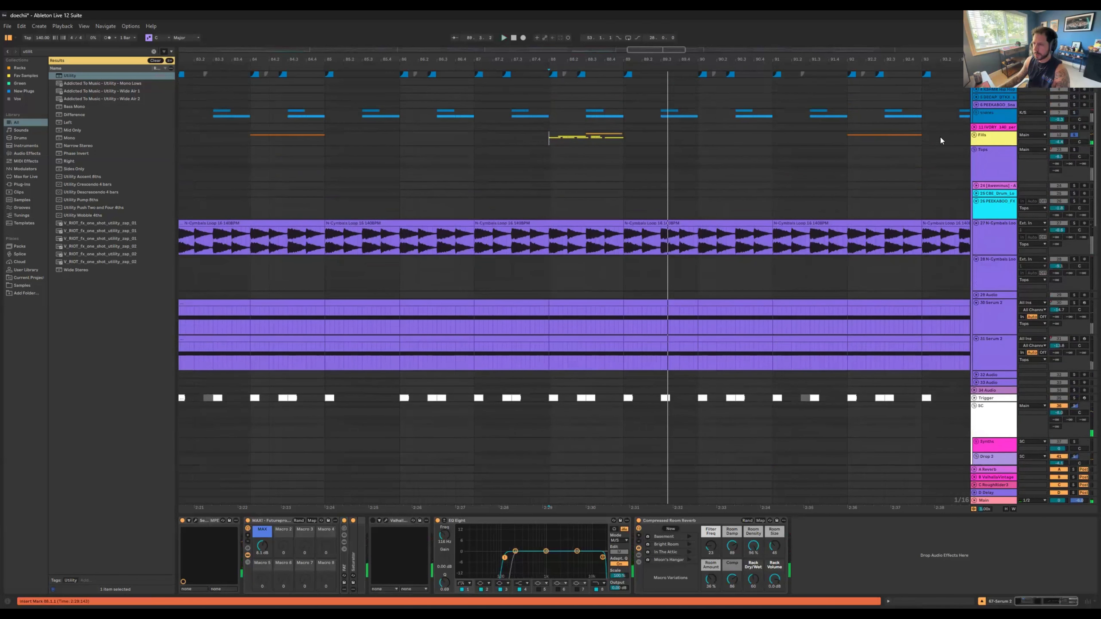
Step: Unfold the Fills group and its tracks 16 and 17 to show the chopped fill samples at bar 88
click(974, 135)
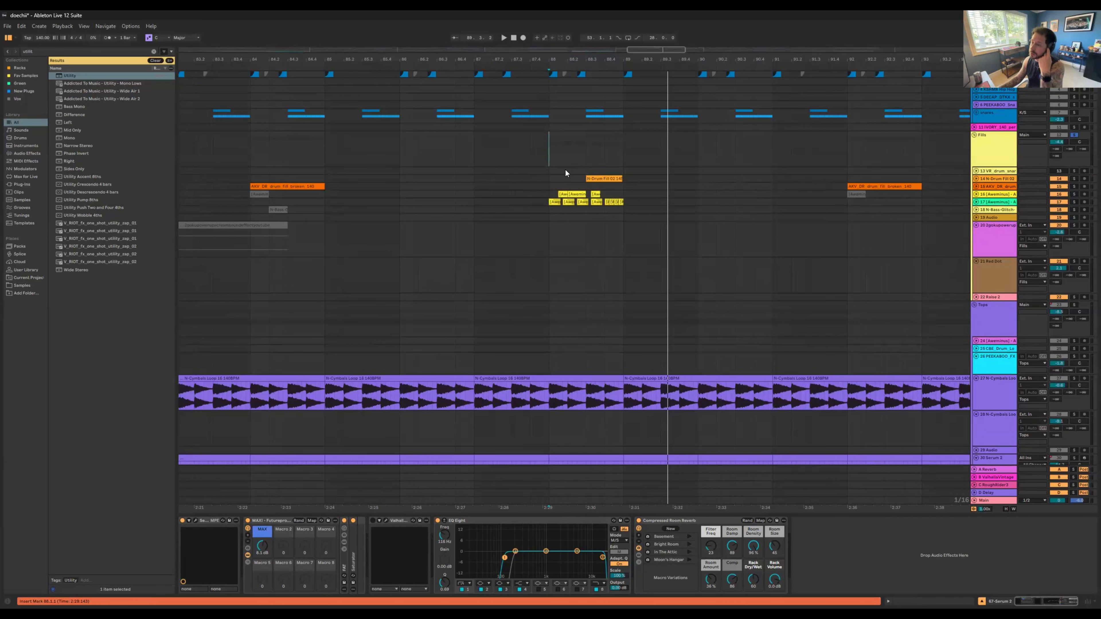
drag(568, 57, 568, 108)
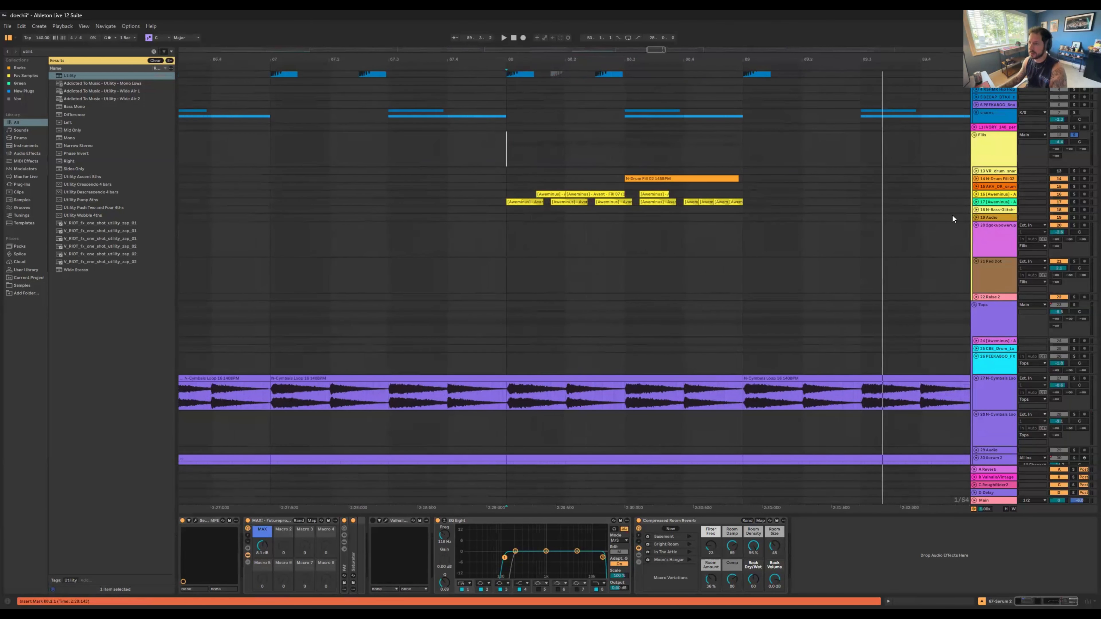
click(976, 210)
click(977, 210)
click(976, 202)
click(977, 195)
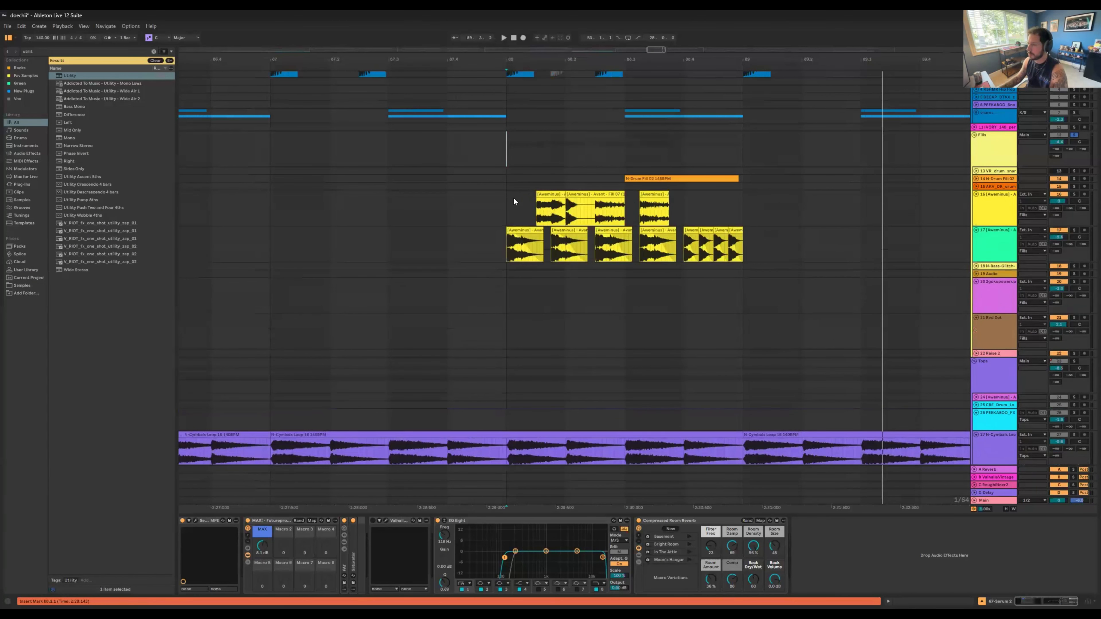
Step: Play the fill at bar 88 with track 17 soloed, track 16 soloed, and both soloed together
click(516, 230)
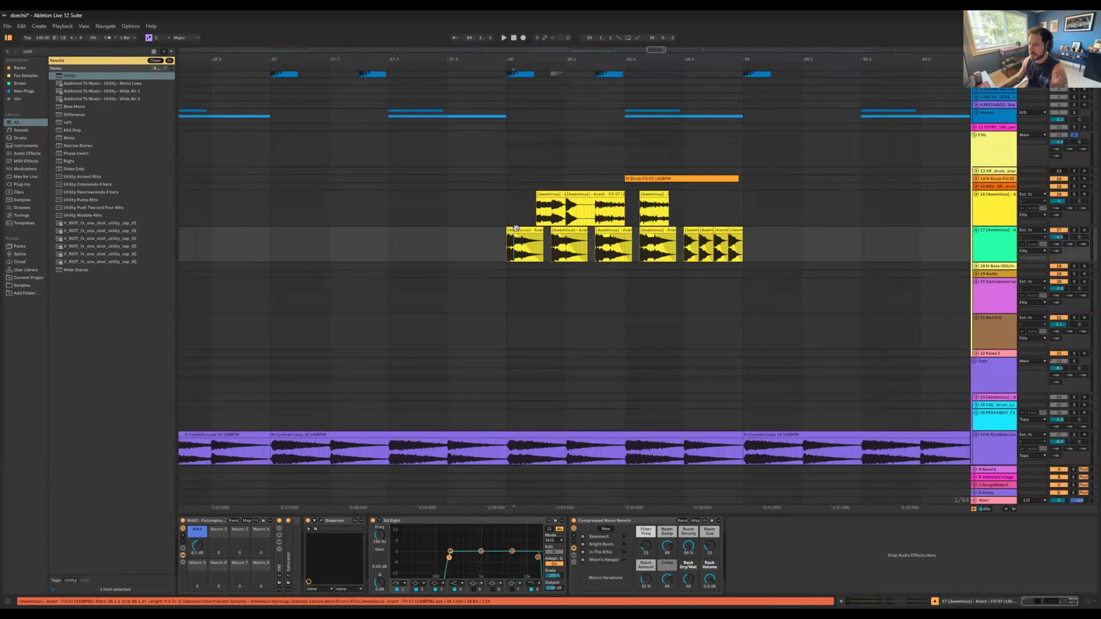
click(1074, 231)
key(space)
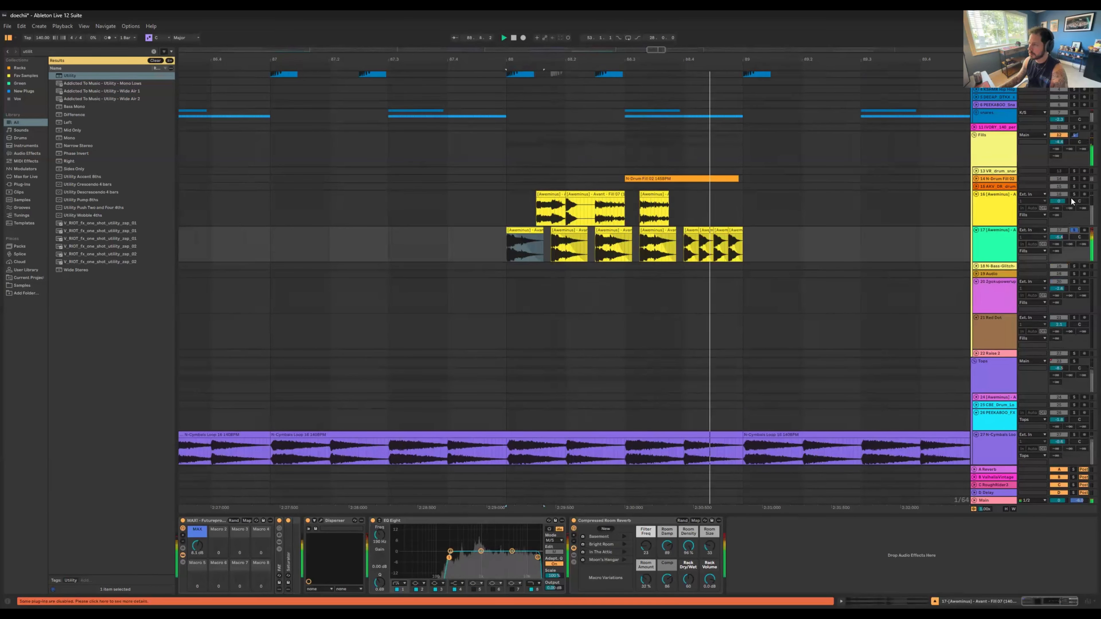
click(1074, 195)
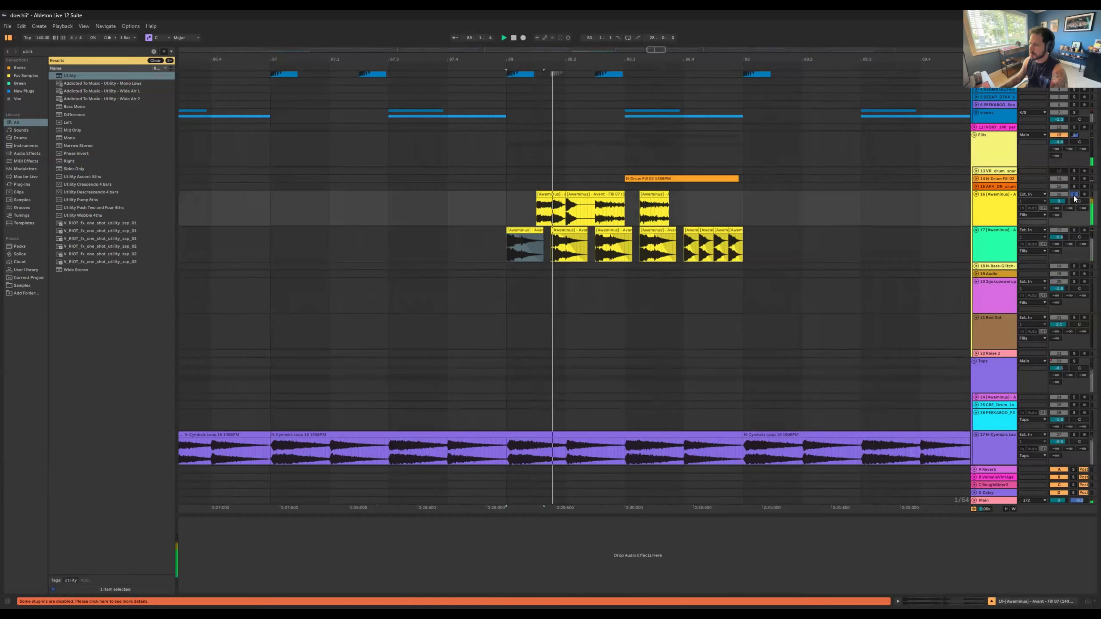
ctrl+click(1074, 230)
key(space)
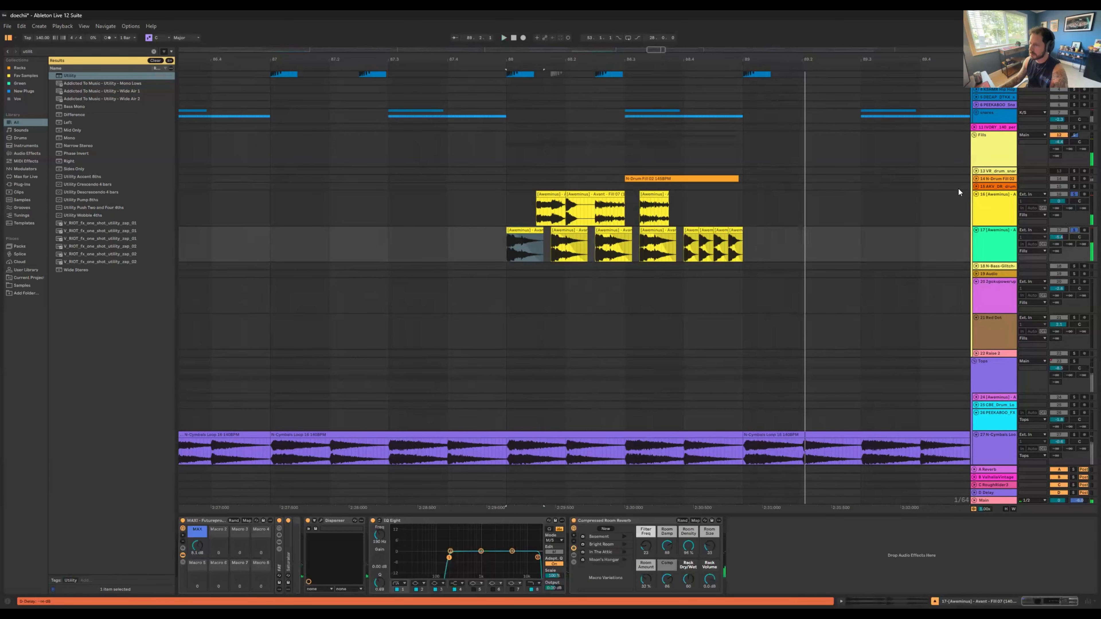
Step: Solo track 14 alongside tracks 16 and 17, and unfold it to show the N-Drum Fill 02 clip at bar 88
key(space)
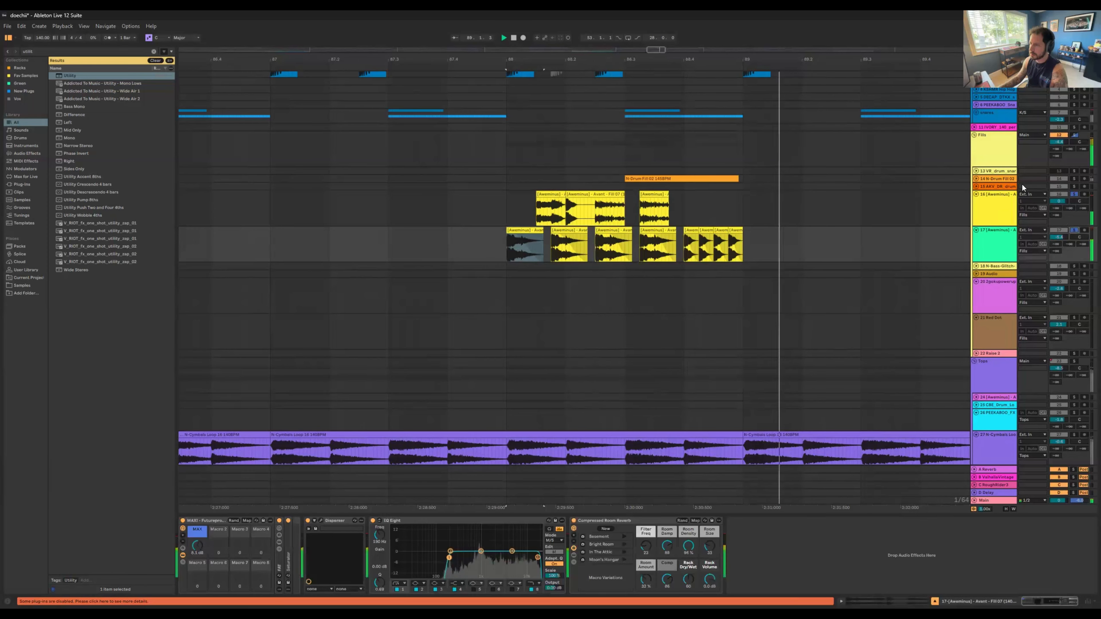
ctrl+click(1070, 179)
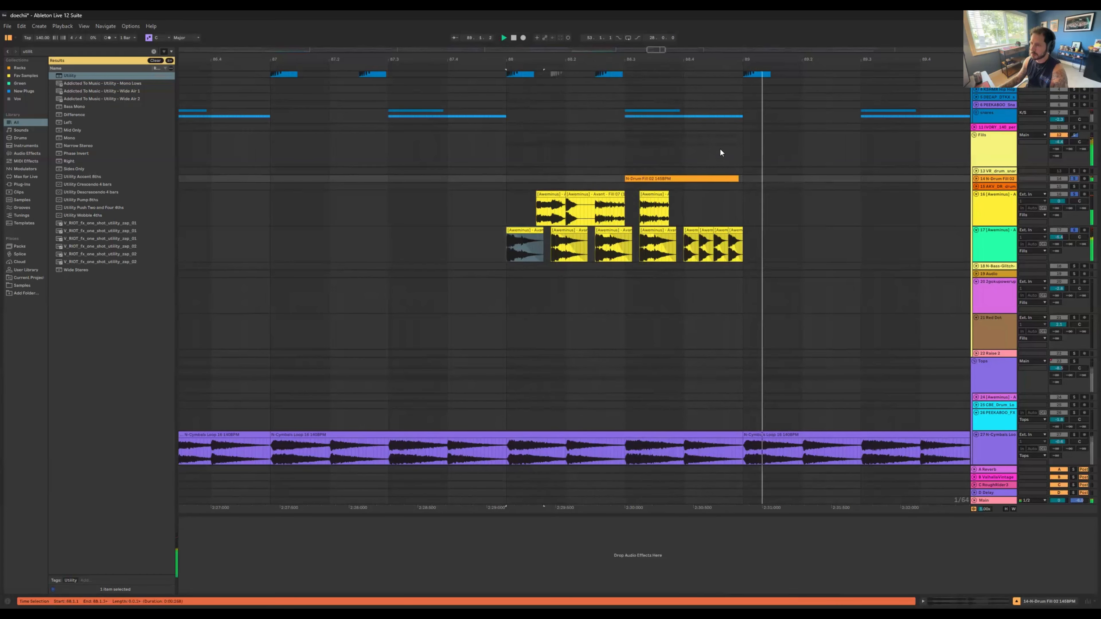
click(975, 179)
click(685, 196)
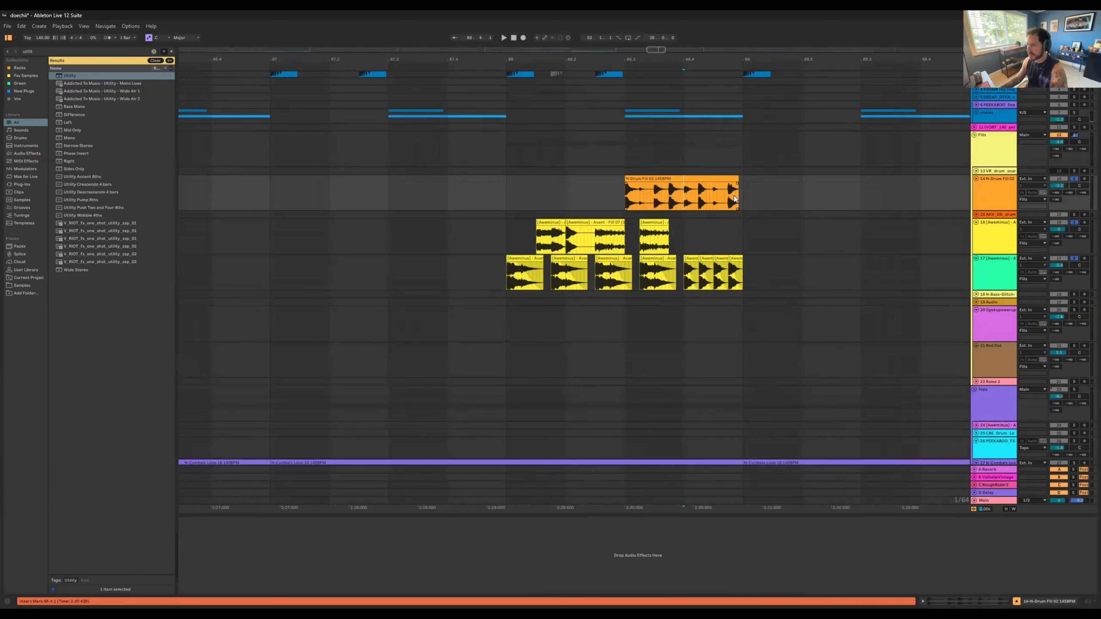
drag(734, 196, 744, 196)
click(633, 179)
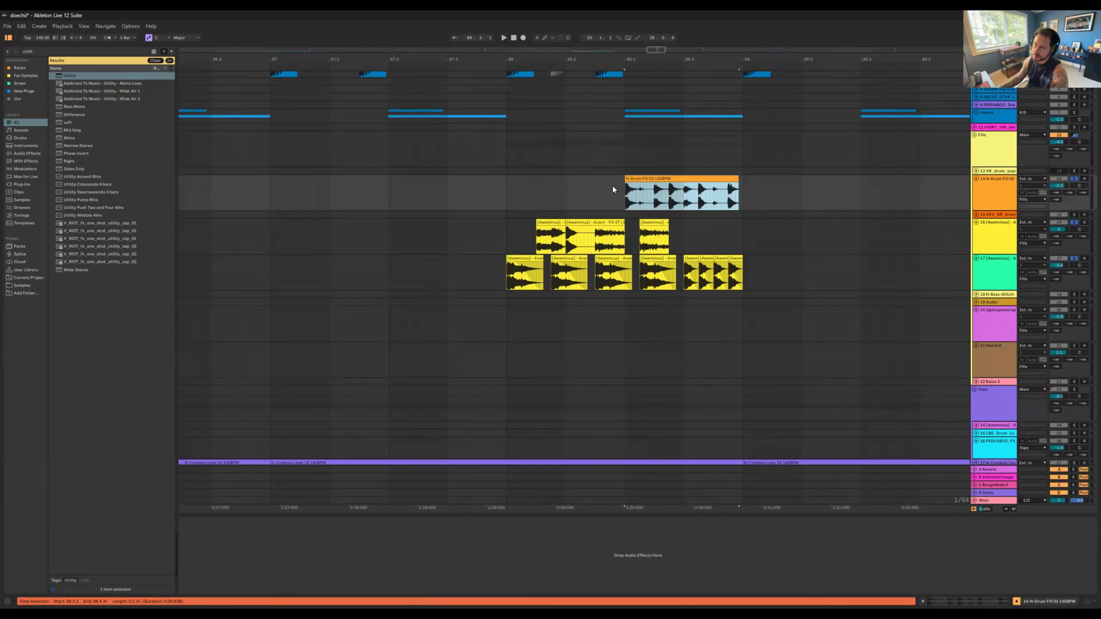
Step: Play the bar 88 fill with all three tracks soloed, and compare track 14 alone, track 17 alone and the three together
key(space)
key(space)
key(space)
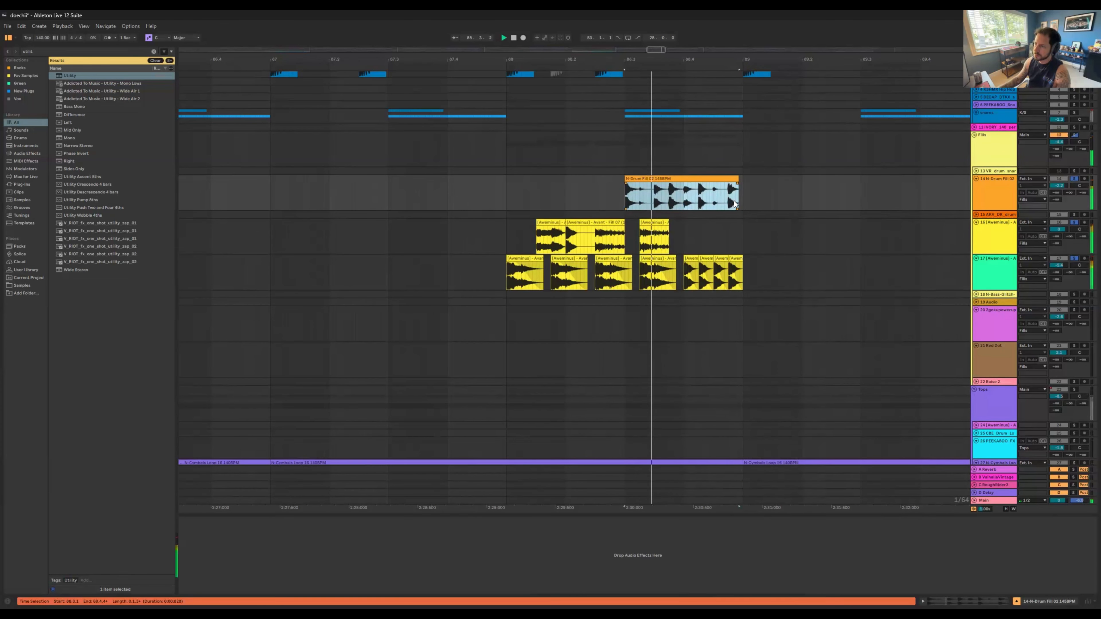
click(683, 197)
key(space)
key(space)
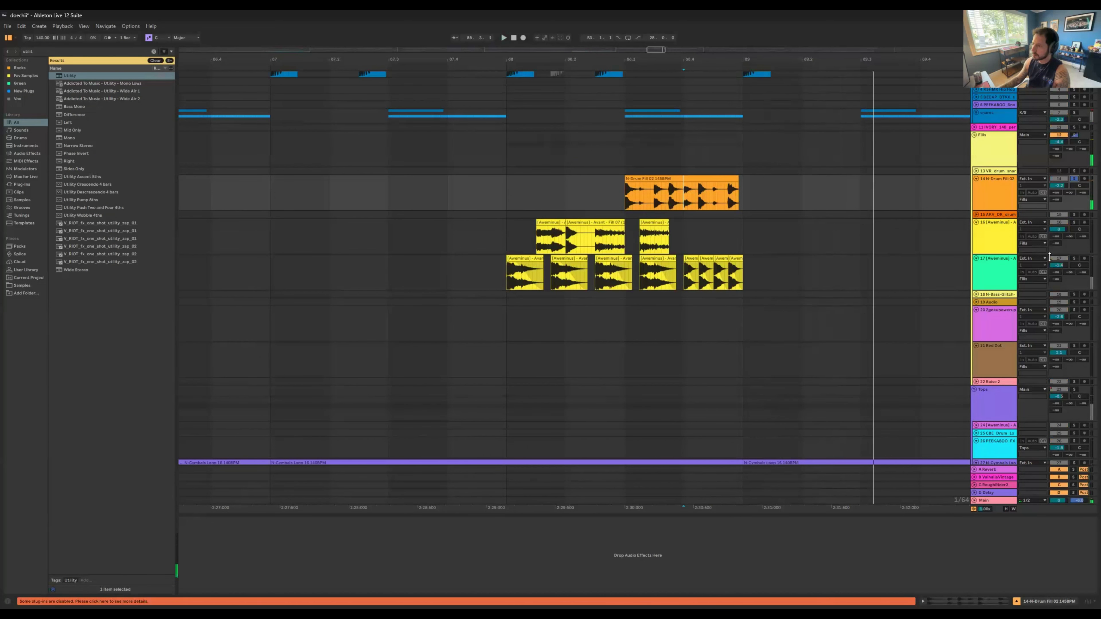
click(1024, 259)
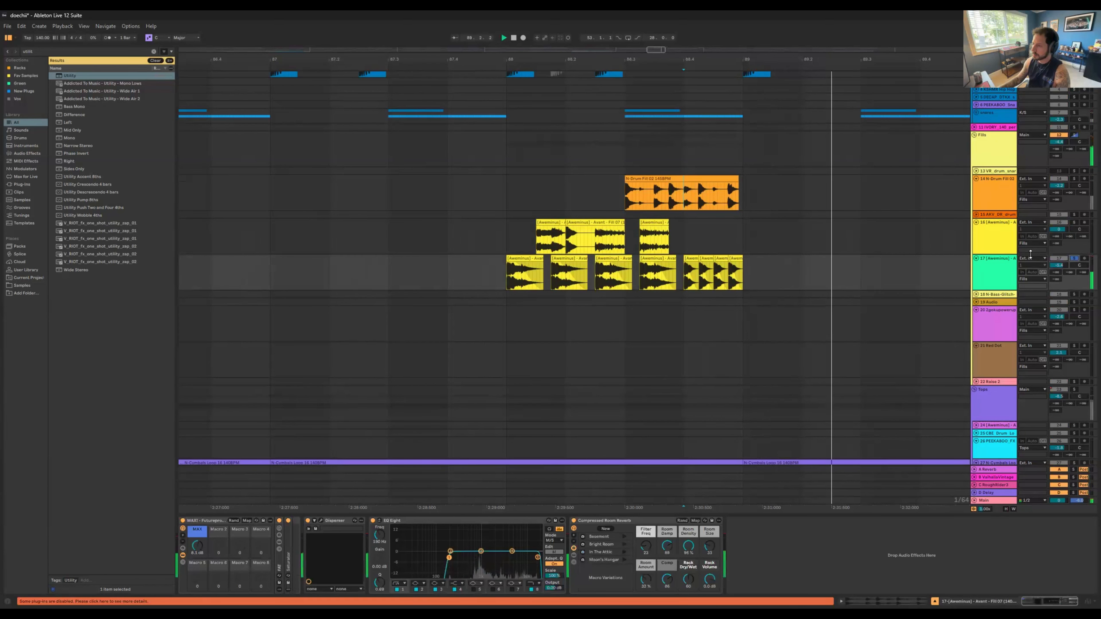
click(1069, 183)
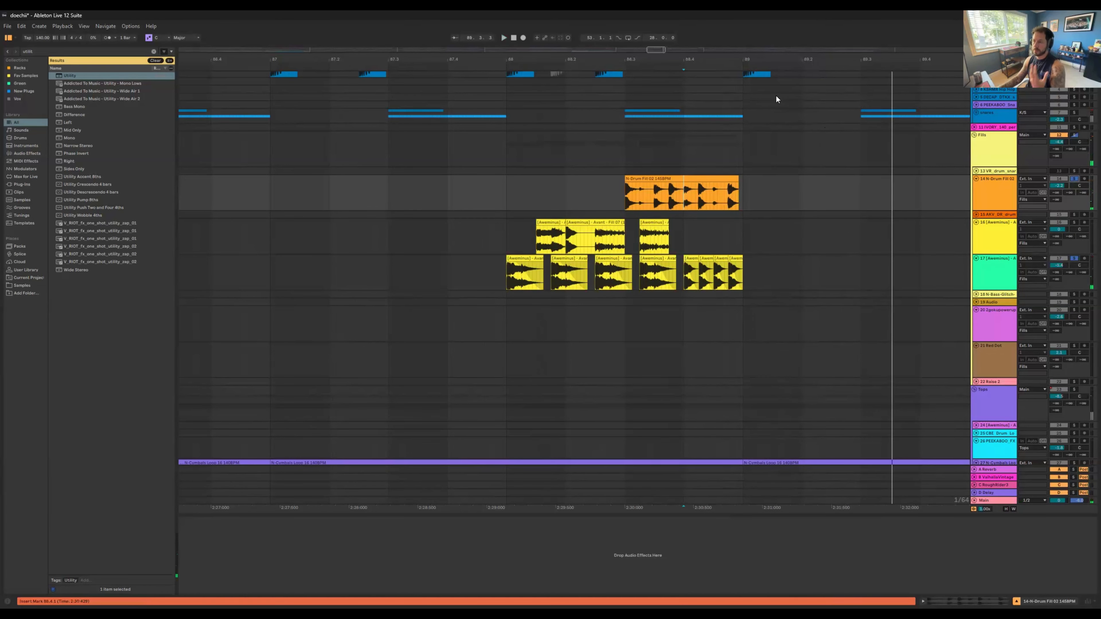
Step: Solo track 20 in the Fills group and play its power-up scream sample clip at bar 96
drag(692, 59, 629, 27)
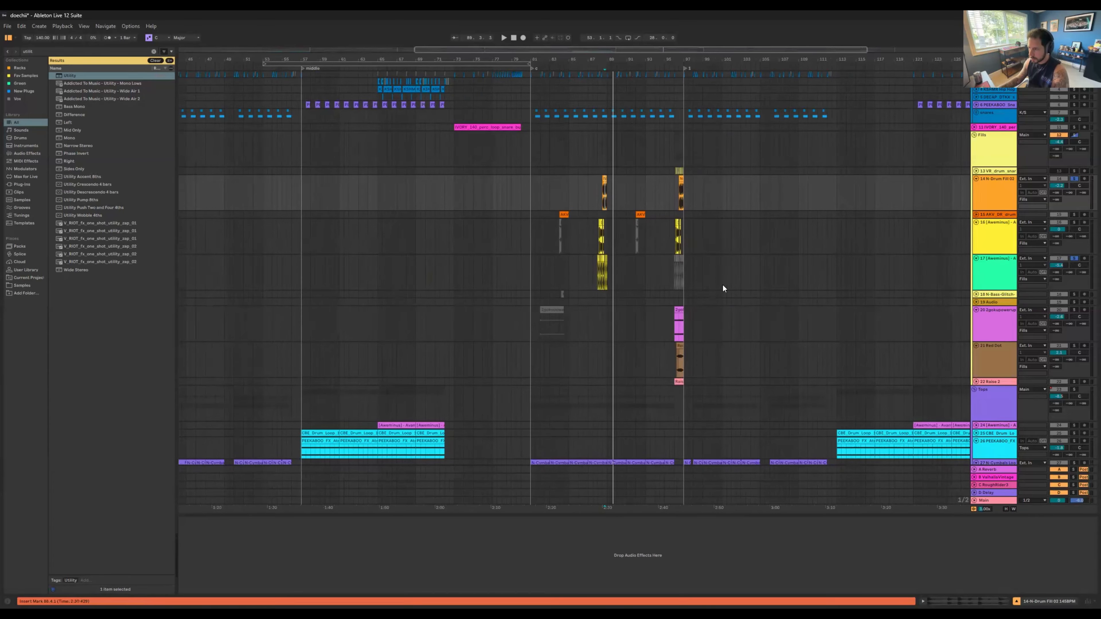
scroll(723, 286, down, 5)
drag(680, 60, 716, 93)
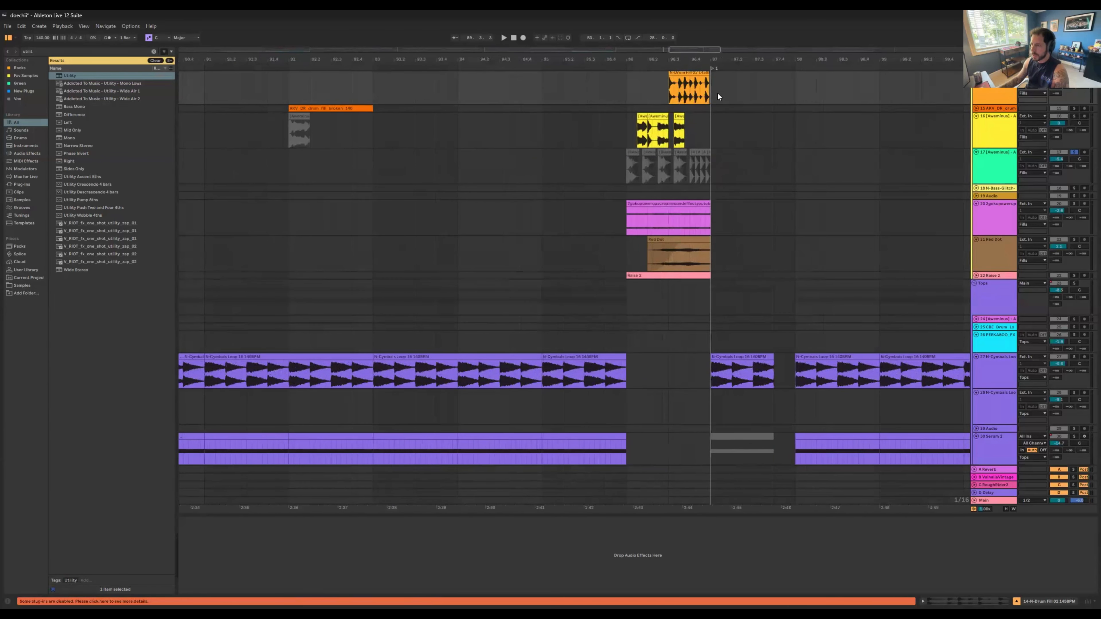
click(671, 202)
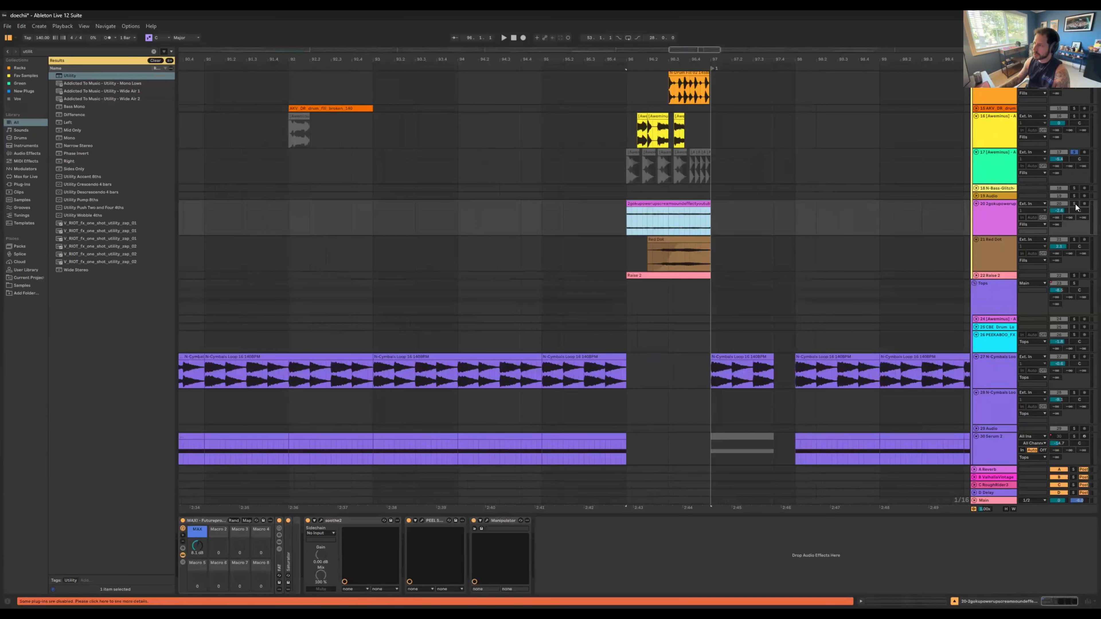
key(space)
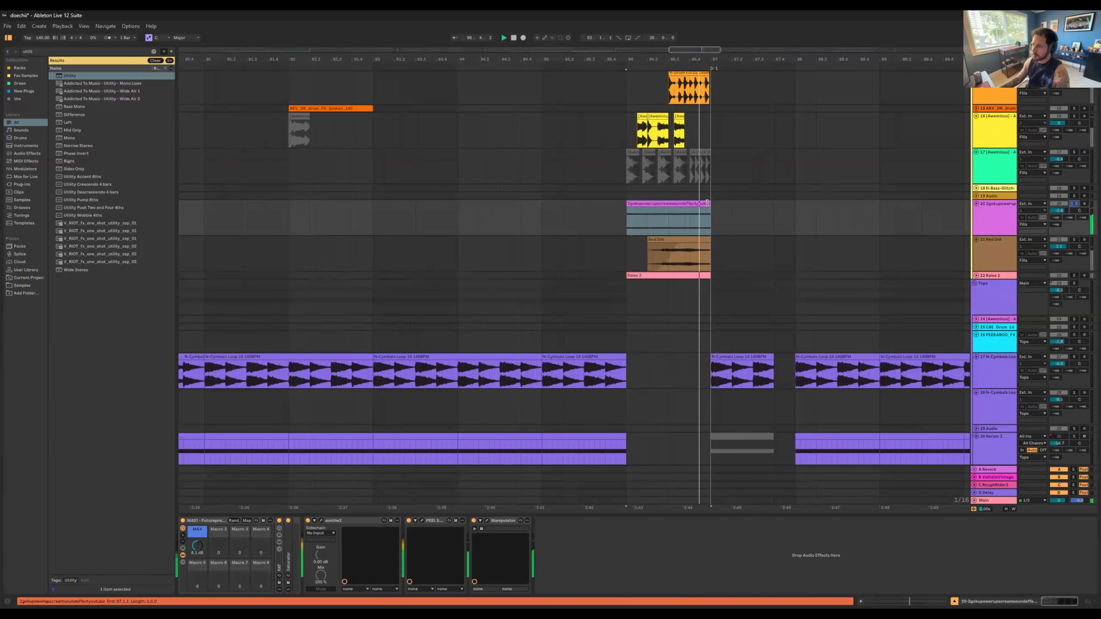
key(space)
Step: Try extending the scream clip past bar 98 and moving its start marker to the beginning of the audio, and play it
drag(766, 206, 856, 209)
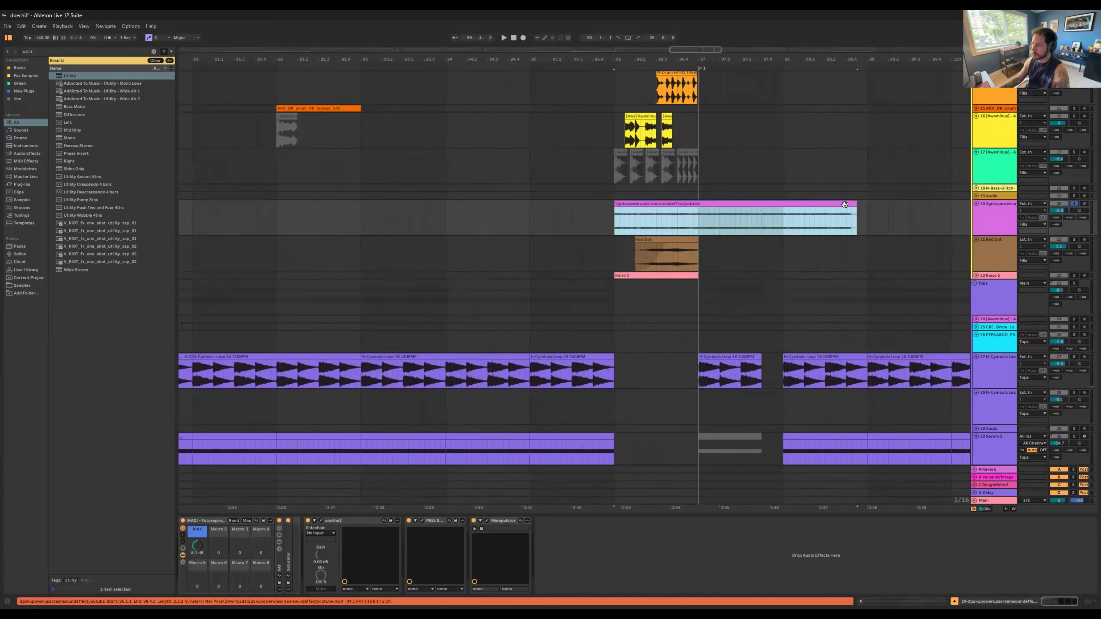
key(space)
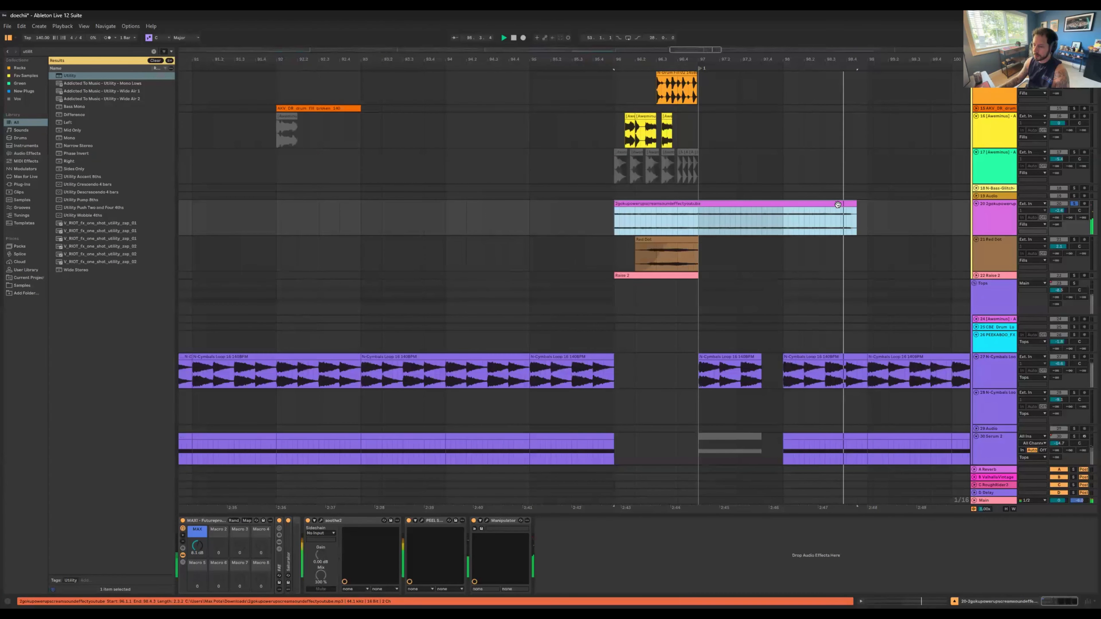
click(845, 204)
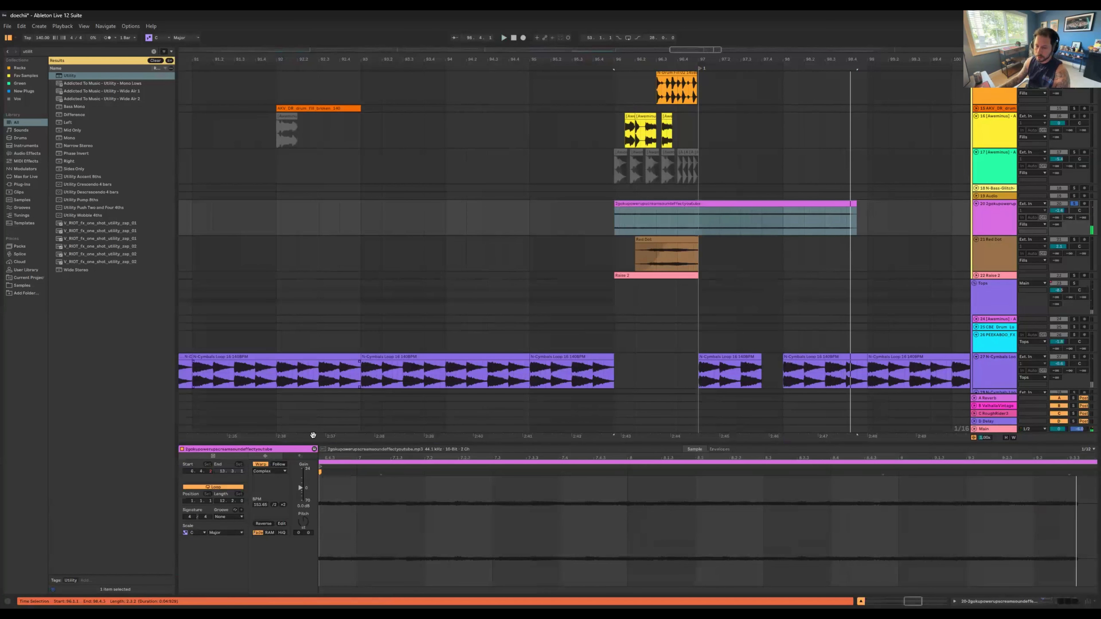
drag(382, 459, 941, 459)
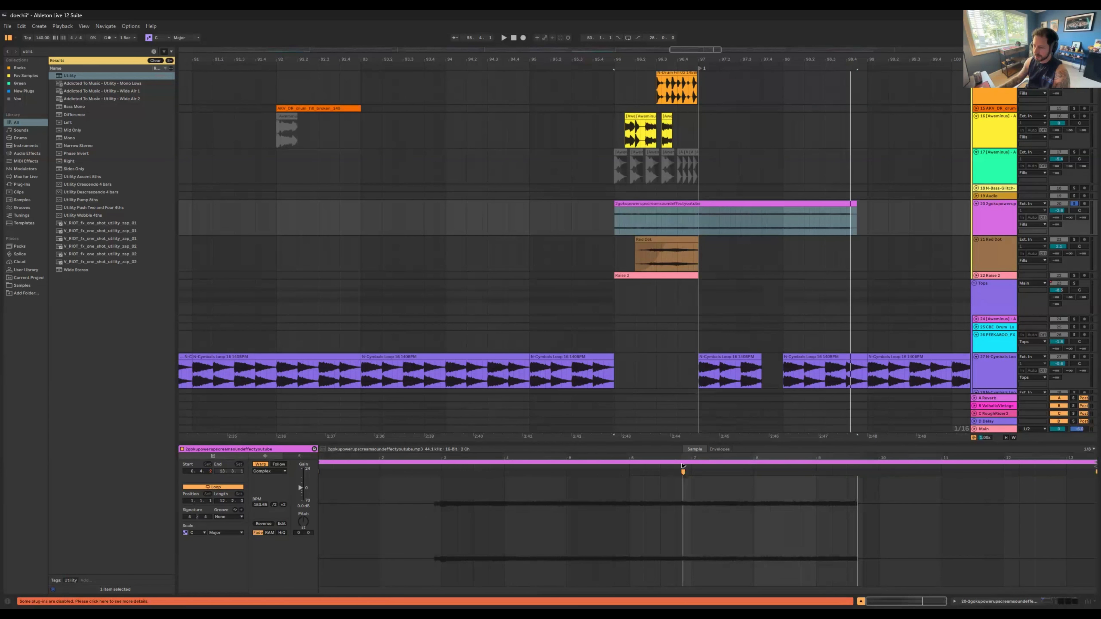
drag(678, 466, 432, 472)
key(space)
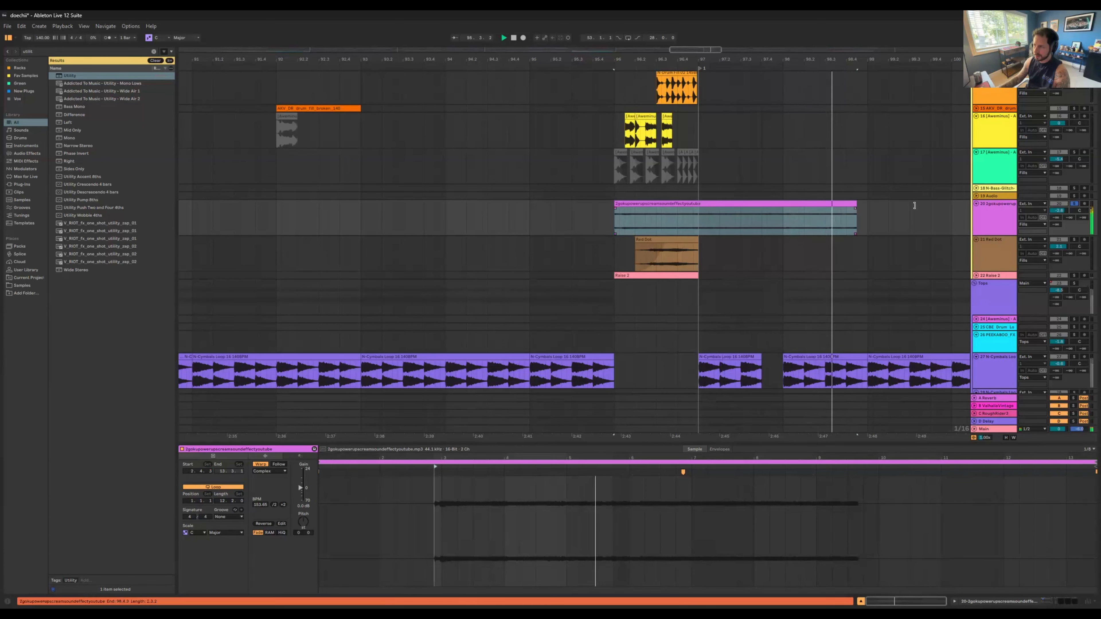
Step: Lengthen the scream clip further while it plays, and undo the changes to its length and start marker
drag(856, 212, 969, 212)
drag(902, 59, 628, 39)
key(space)
key(ctrl+z)
key(ctrl+z)
key(ctrl+z)
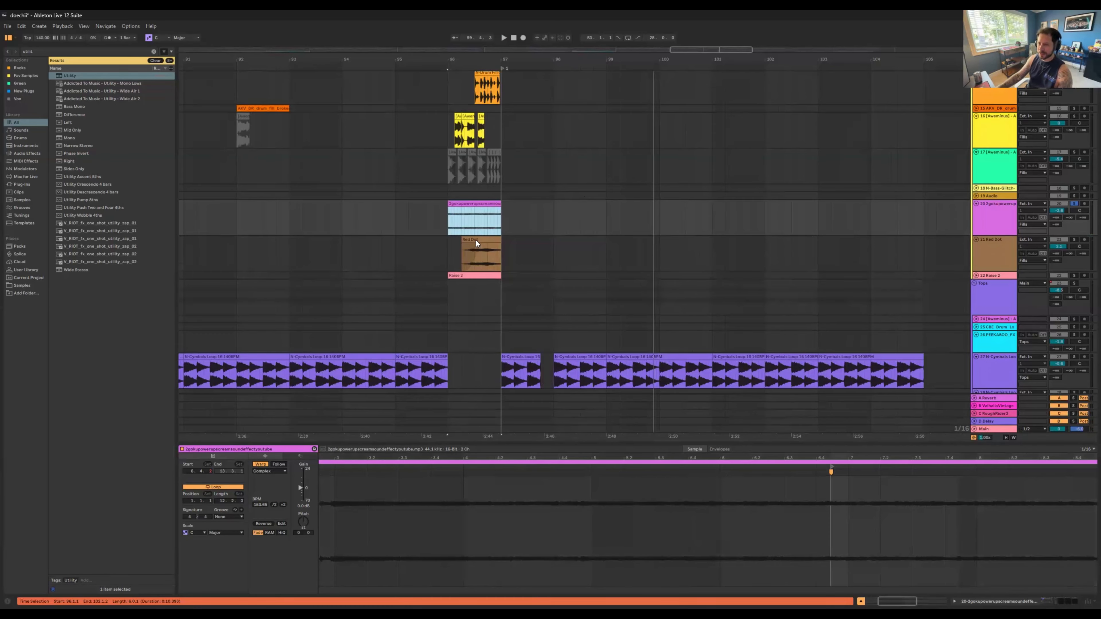
Step: Solo the whole Fills group and play the layered fill from bar 96
scroll(480, 242, up, 1)
drag(469, 59, 505, 117)
scroll(511, 130, up, 5)
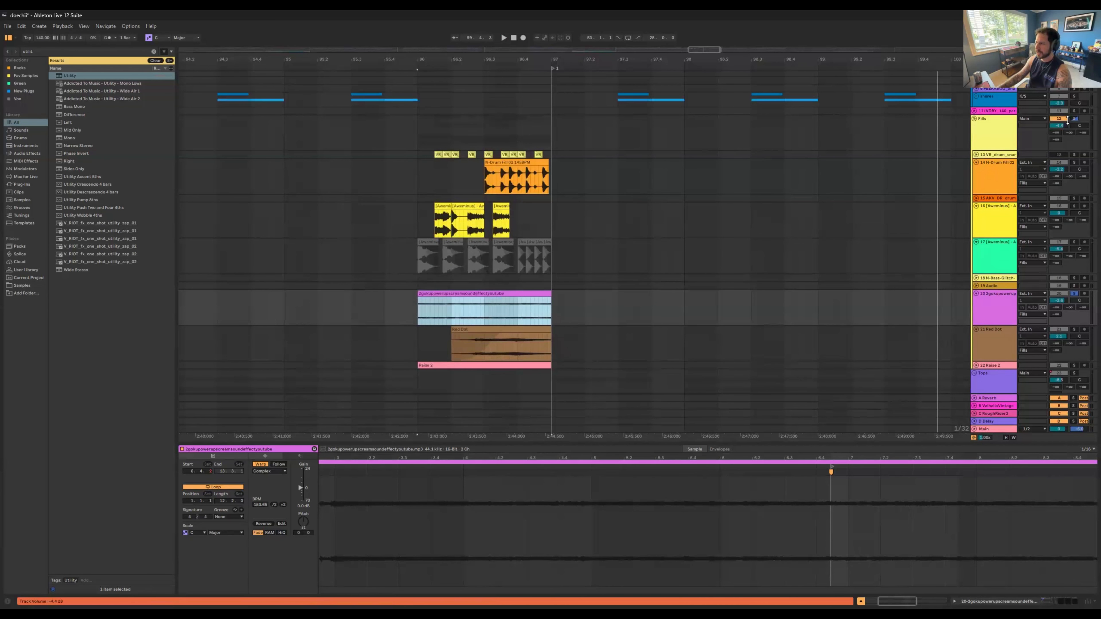
click(446, 147)
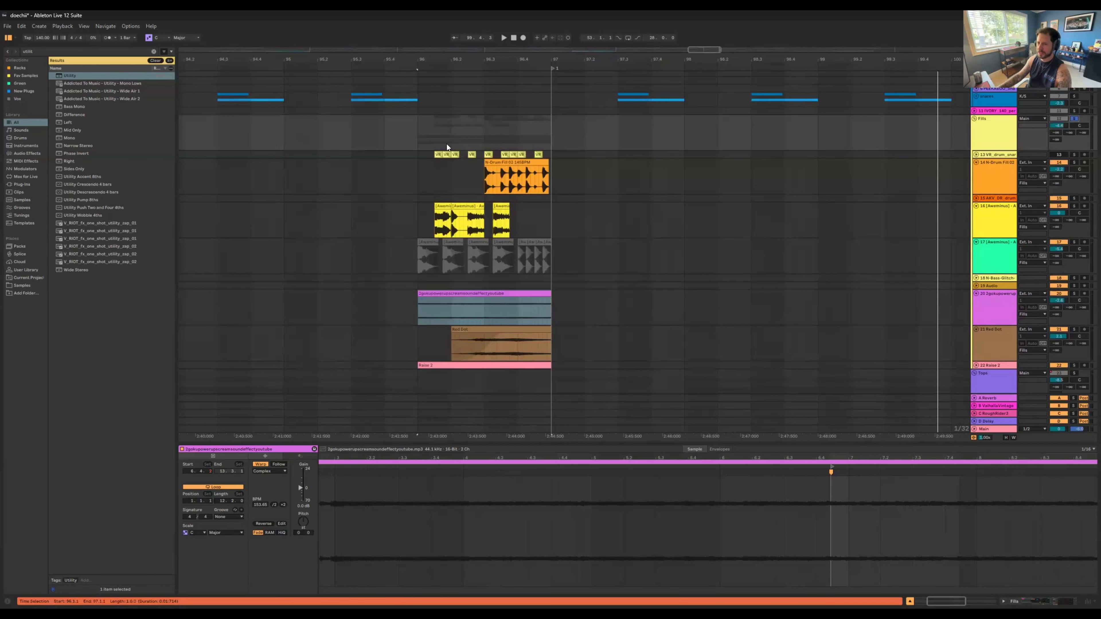
click(415, 141)
click(416, 142)
key(space)
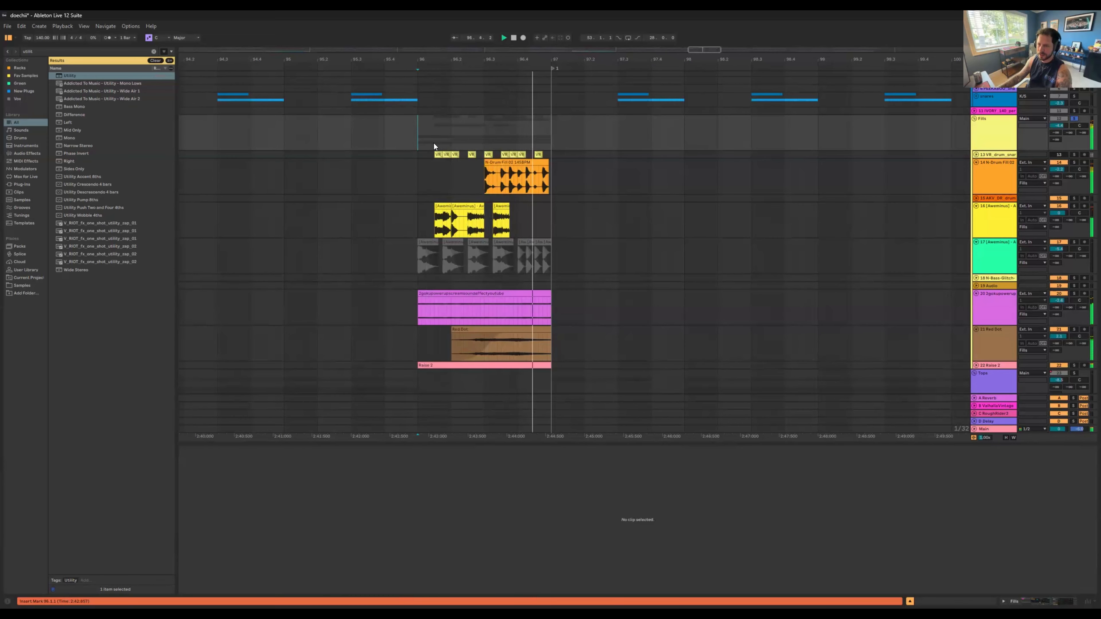
Step: Unfold track 13 to show its chopped snare clips at bar 96 and play them soloed
scroll(608, 144, down, 1)
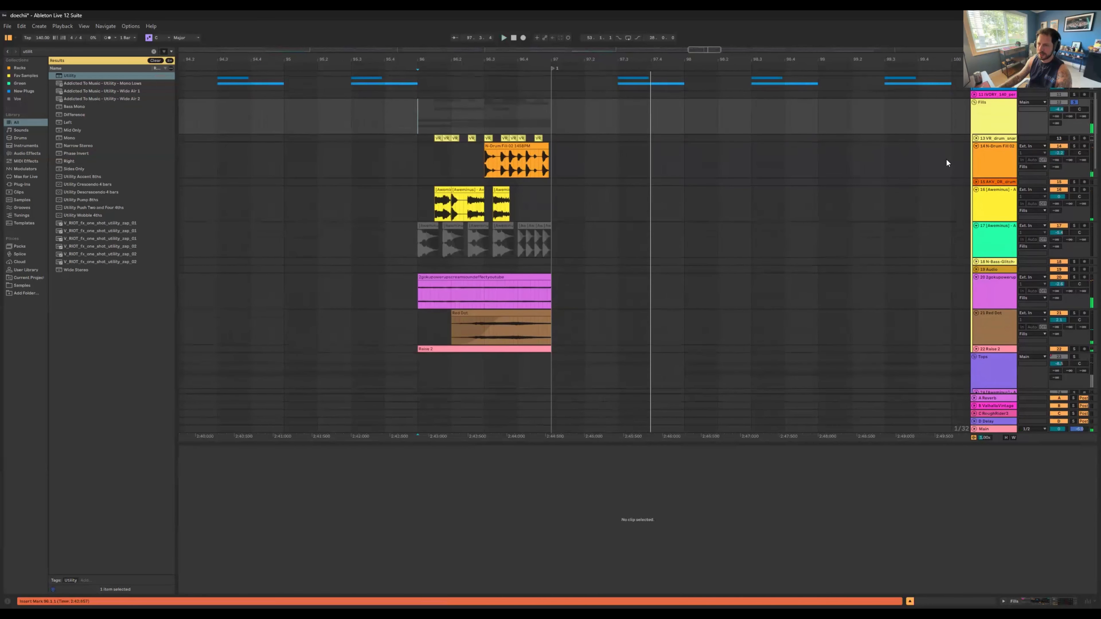
click(976, 139)
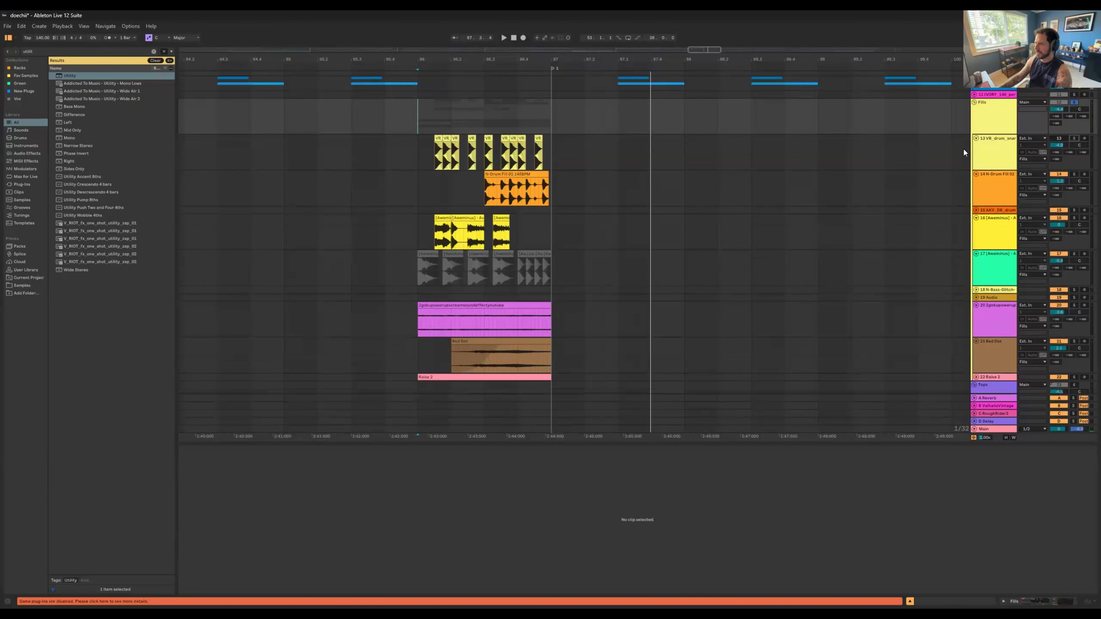
key(space)
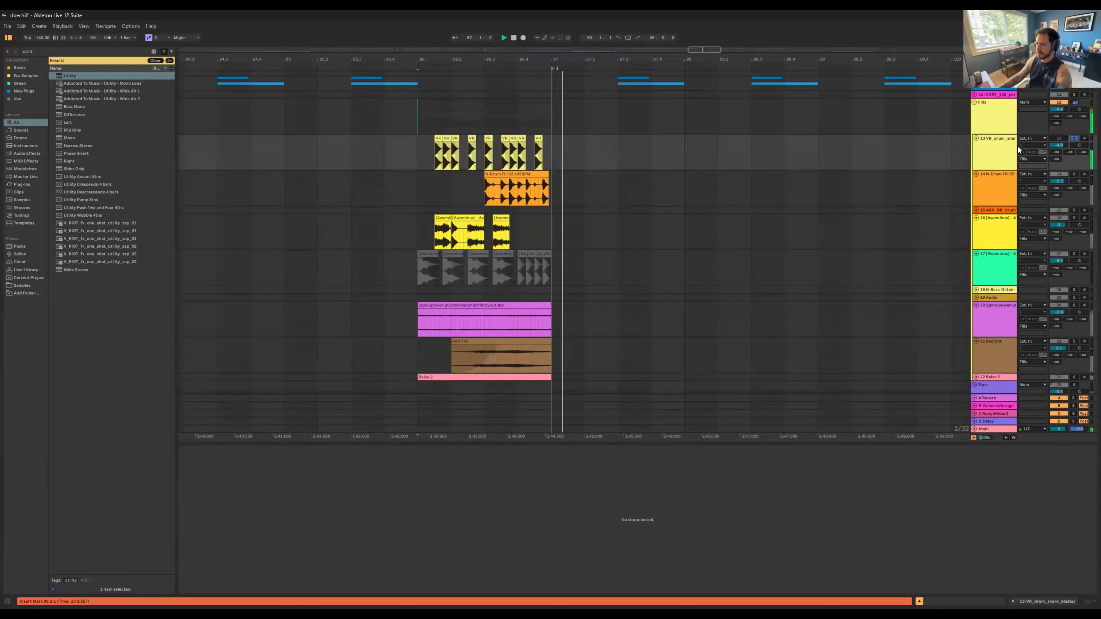
click(1074, 138)
key(space)
key(space)
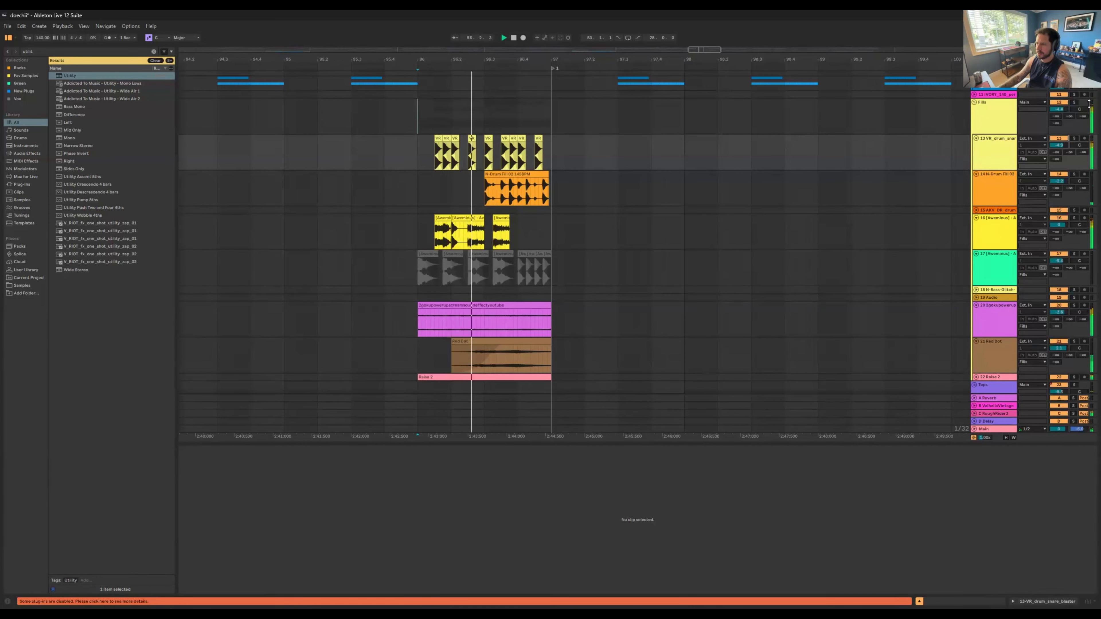
Step: Replay the bar 96 fill in the full mix and with the Fills group soloed, and clear the group's solo
click(1073, 103)
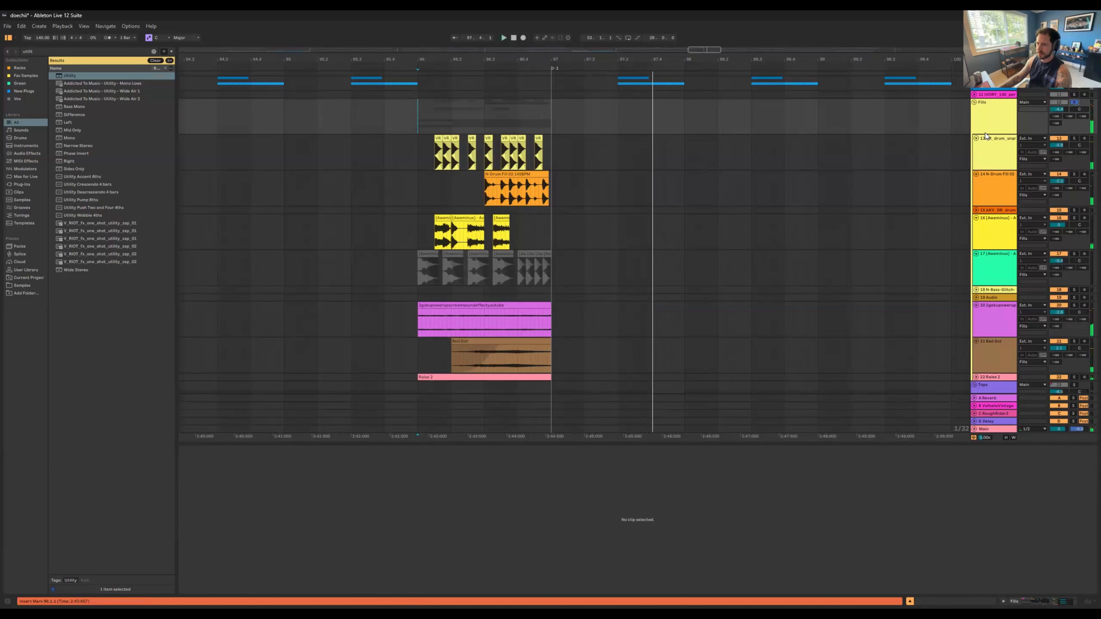
click(1073, 103)
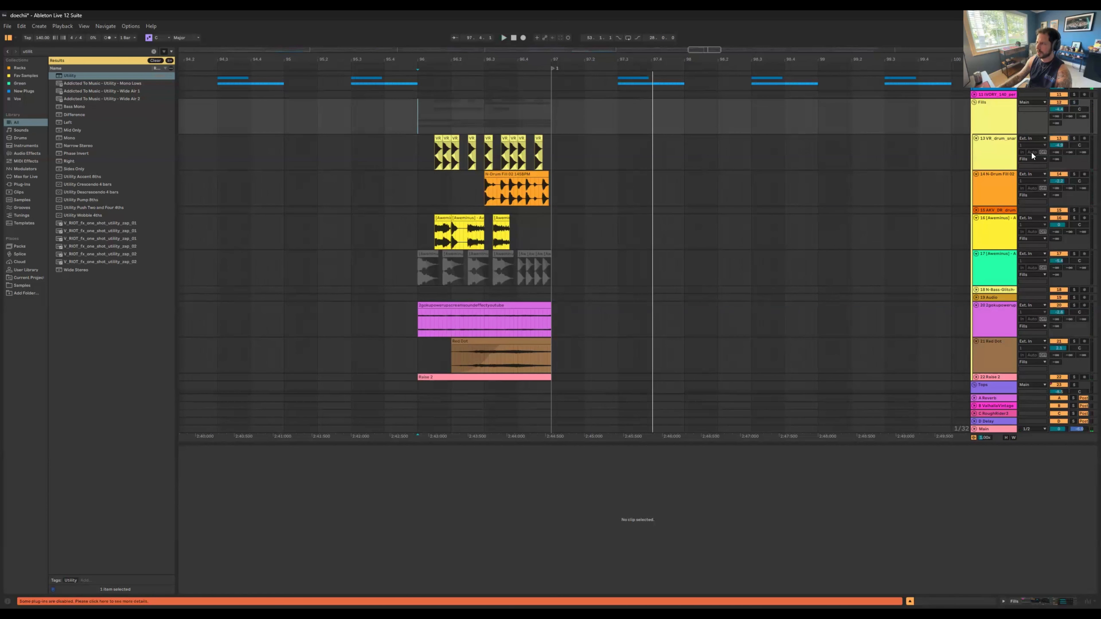
Step: Open the Red Dot clip on track 21, solo its track and play the sample at bar 96 twice
scroll(550, 241, down, 3)
click(529, 219)
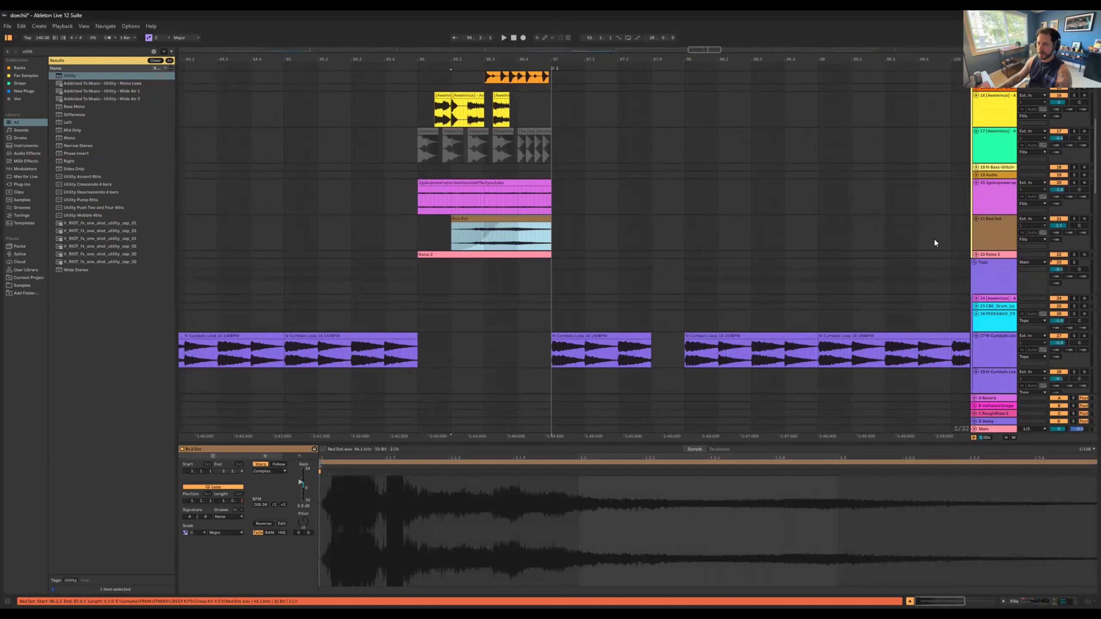
click(1074, 219)
key(space)
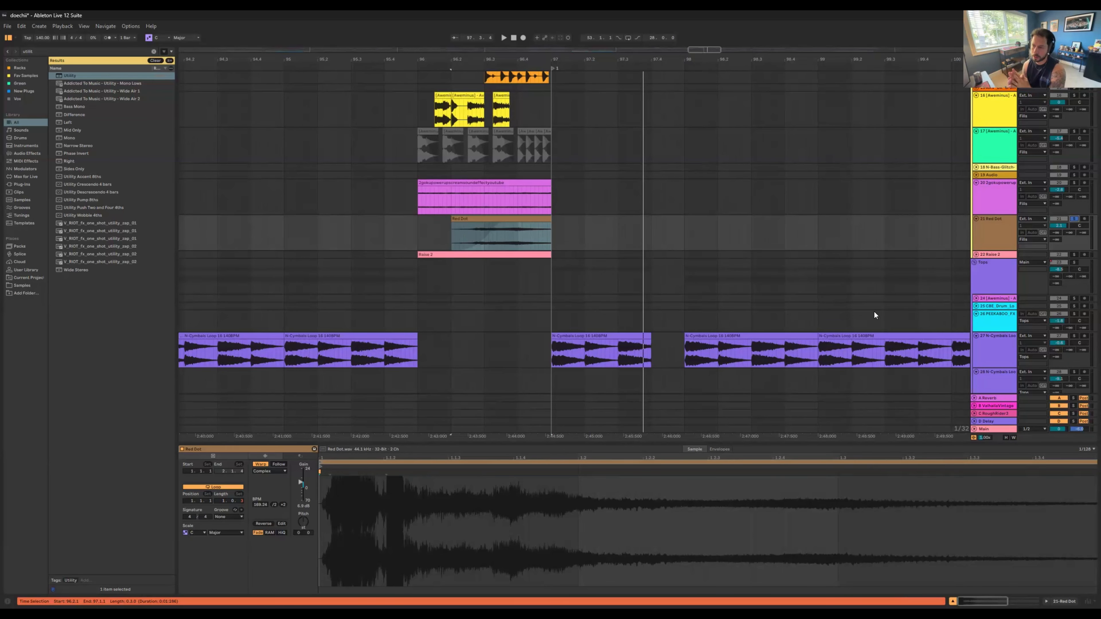
key(space)
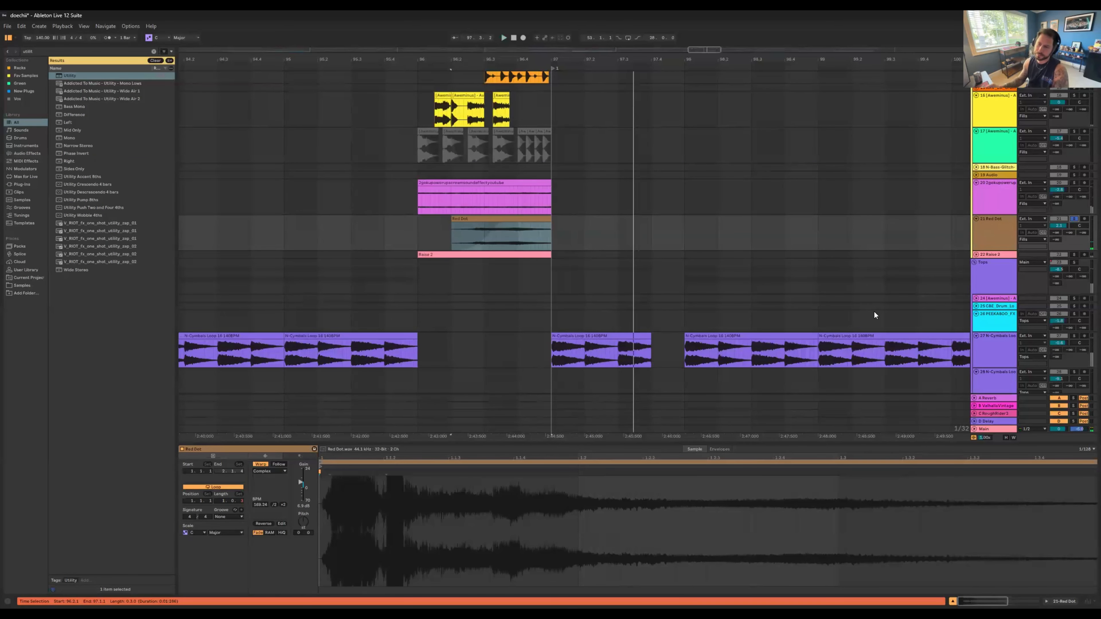
Step: Solo and unfold track 22 Raise 2, play its riser clip from bar 96, and clear all track solos
scroll(924, 228, down, 1)
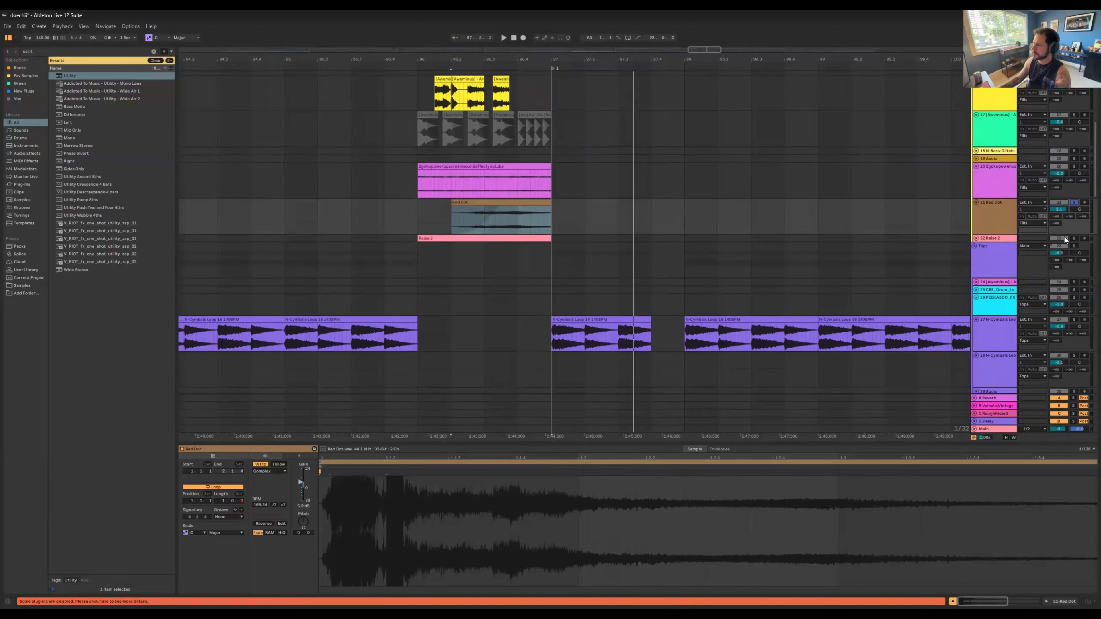
click(976, 238)
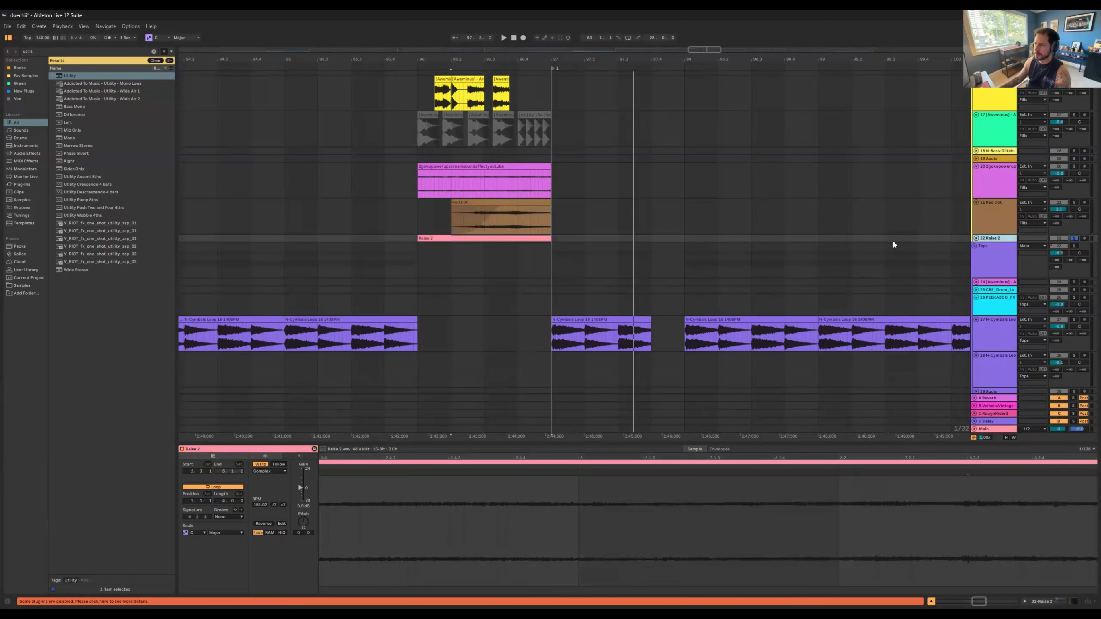
click(487, 239)
key(space)
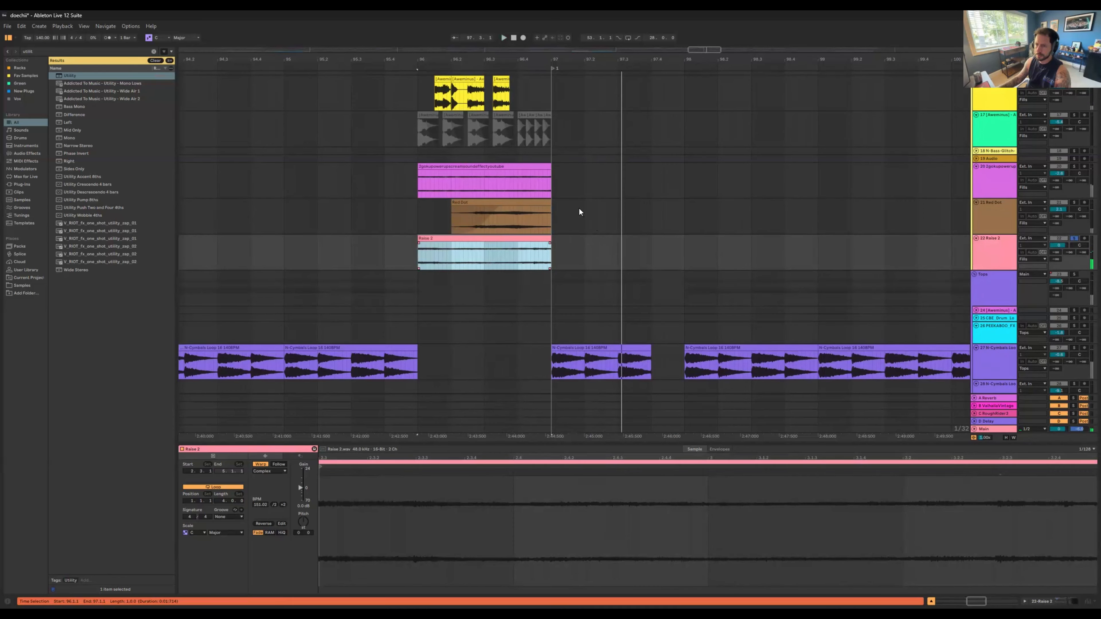
double_click(1074, 202)
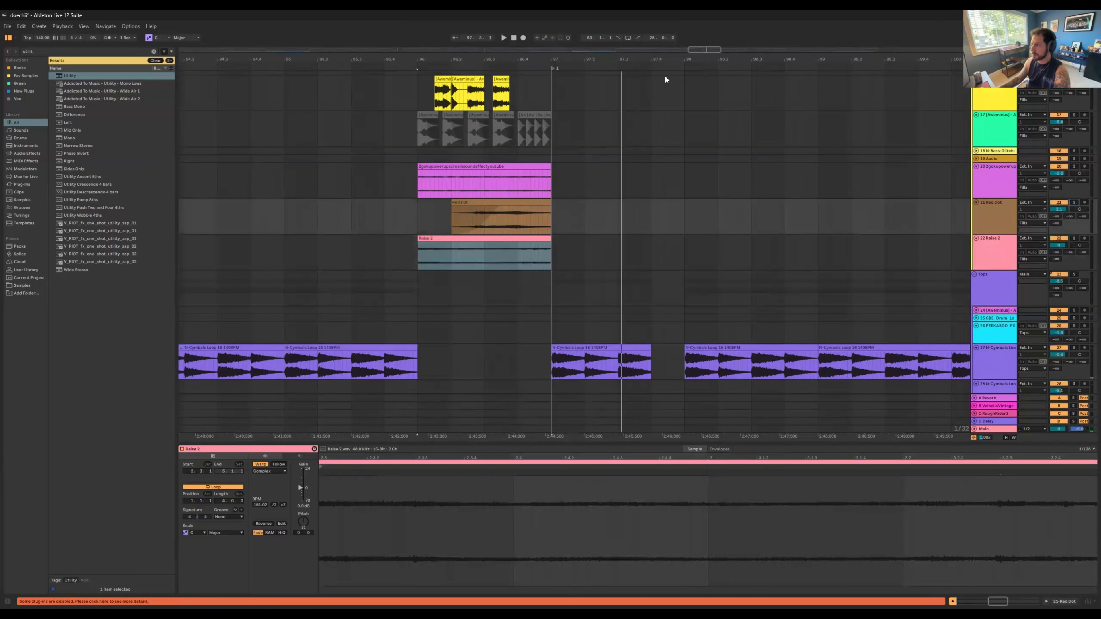
Step: Fold the Fills and Tops groups and look over the whole arrangement from the intro to the end section
drag(637, 59, 635, 4)
scroll(764, 271, down, 3)
scroll(765, 271, down, 8)
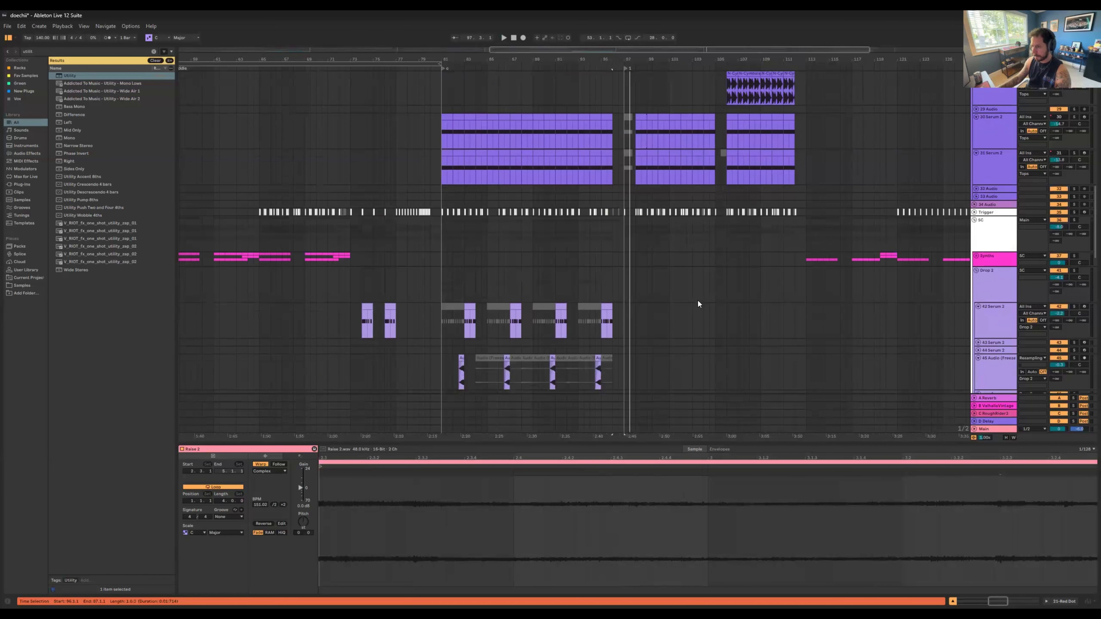
scroll(694, 301, up, 5)
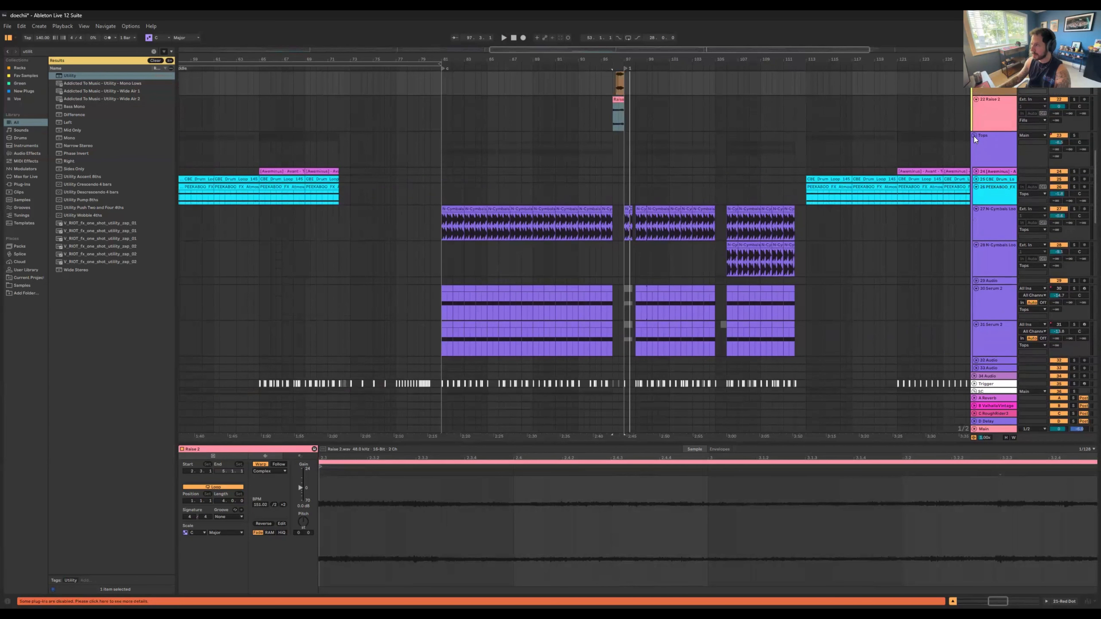
alt+click(975, 136)
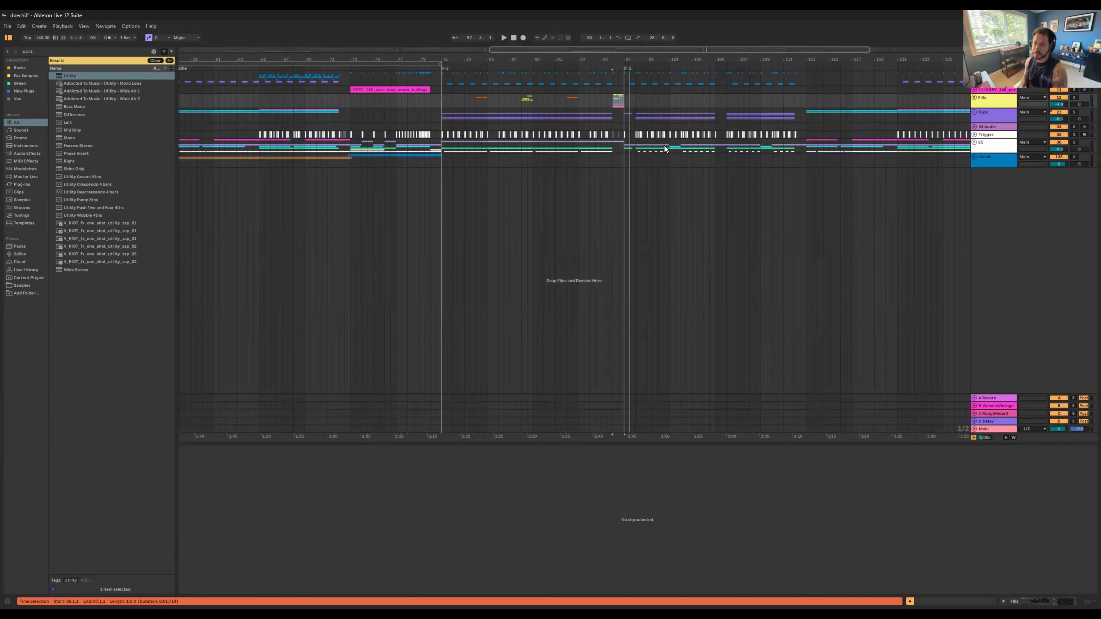
drag(512, 59, 597, 60)
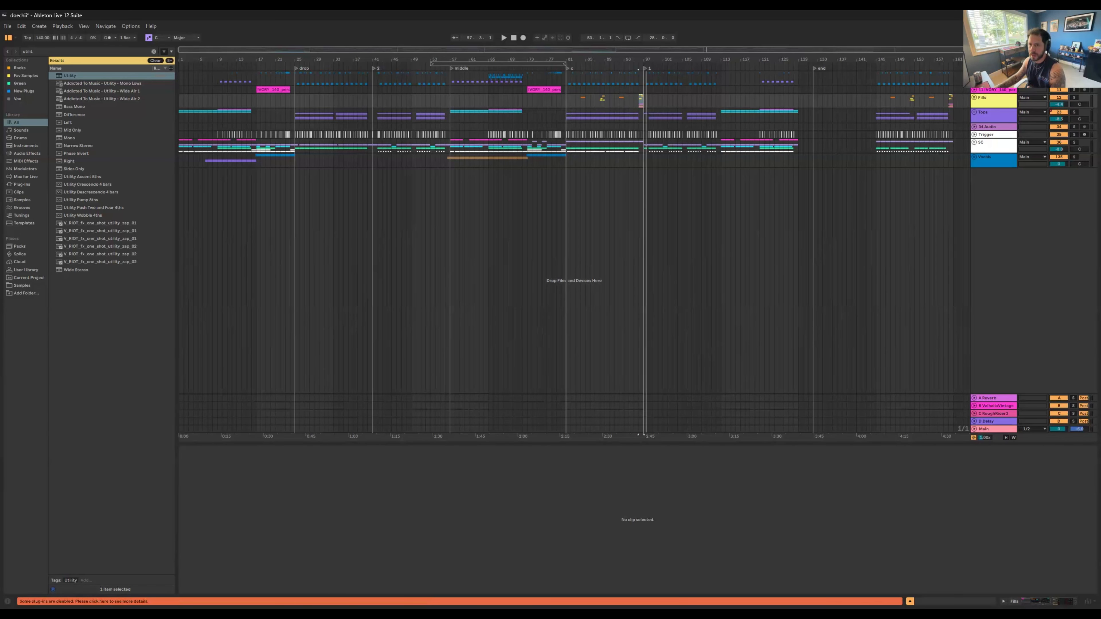
drag(234, 62, 245, 82)
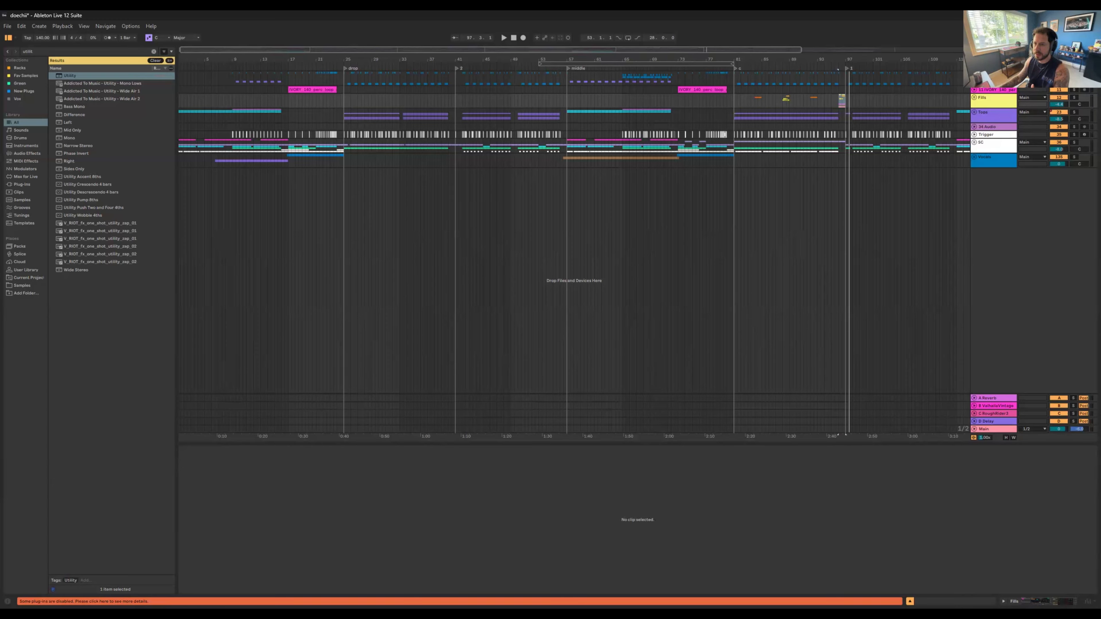
Step: Unfold the SC group and open the Serum 2 instrument on track 42 in the Drop 2 group
click(974, 144)
scroll(765, 214, down, 2)
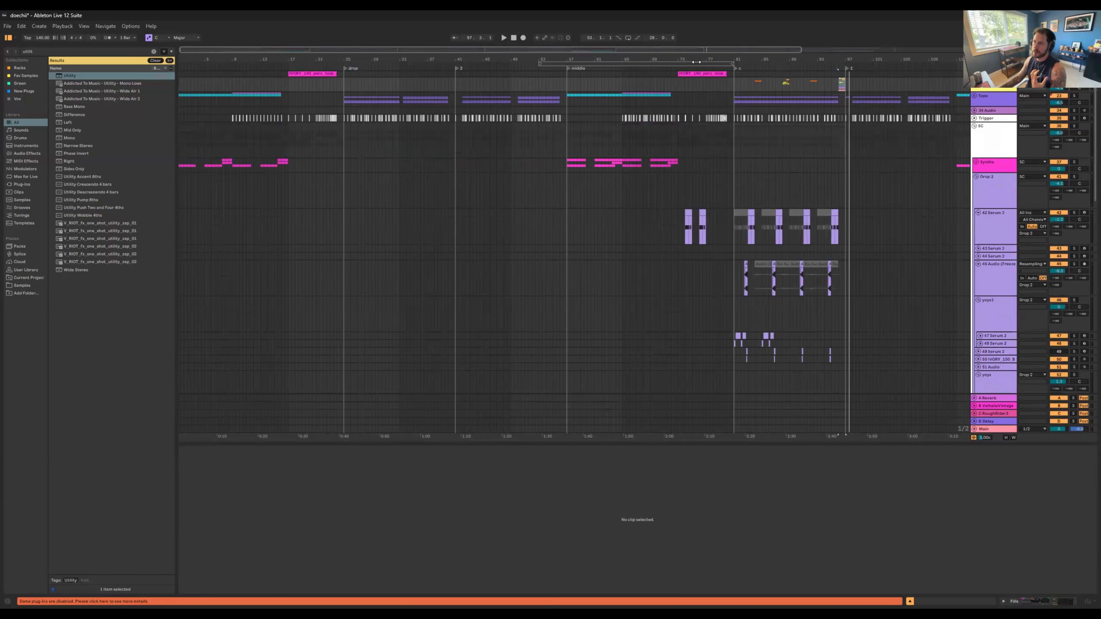
drag(697, 57, 533, 57)
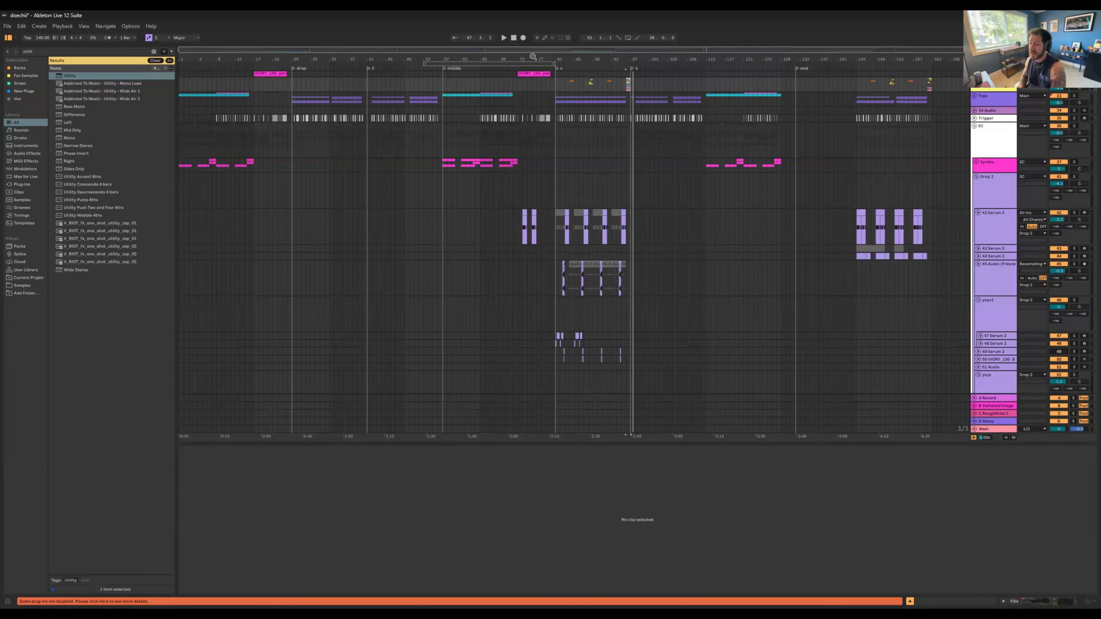
click(957, 225)
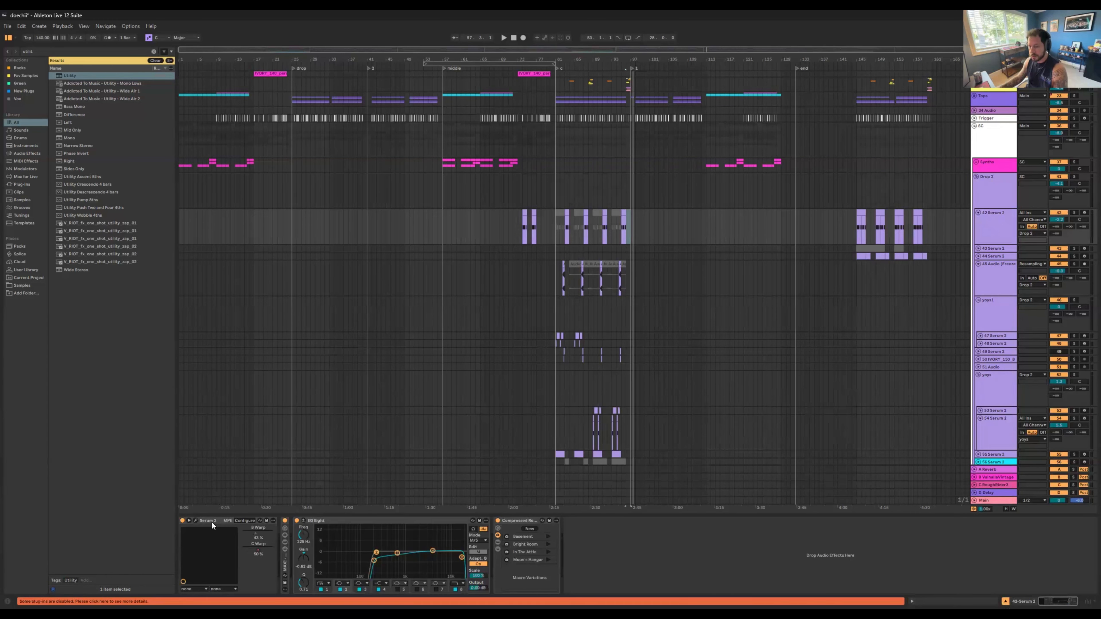
click(195, 520)
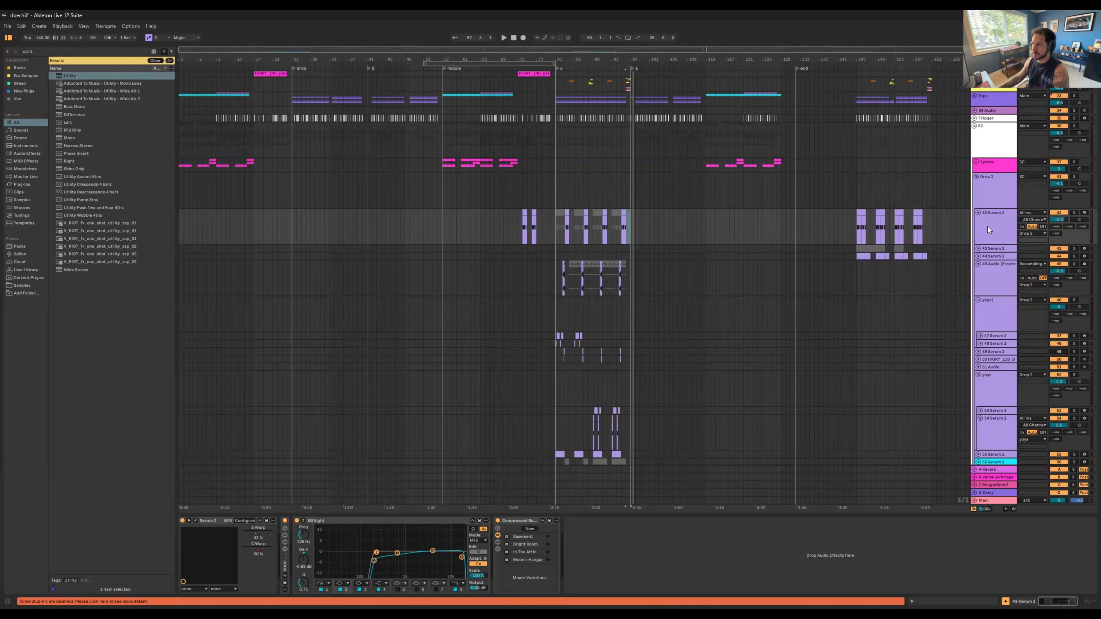
Step: Solo track 42 and compare its bar 95 clip with the reverb rack on and bypassed, leaving the rack enabled
click(1074, 213)
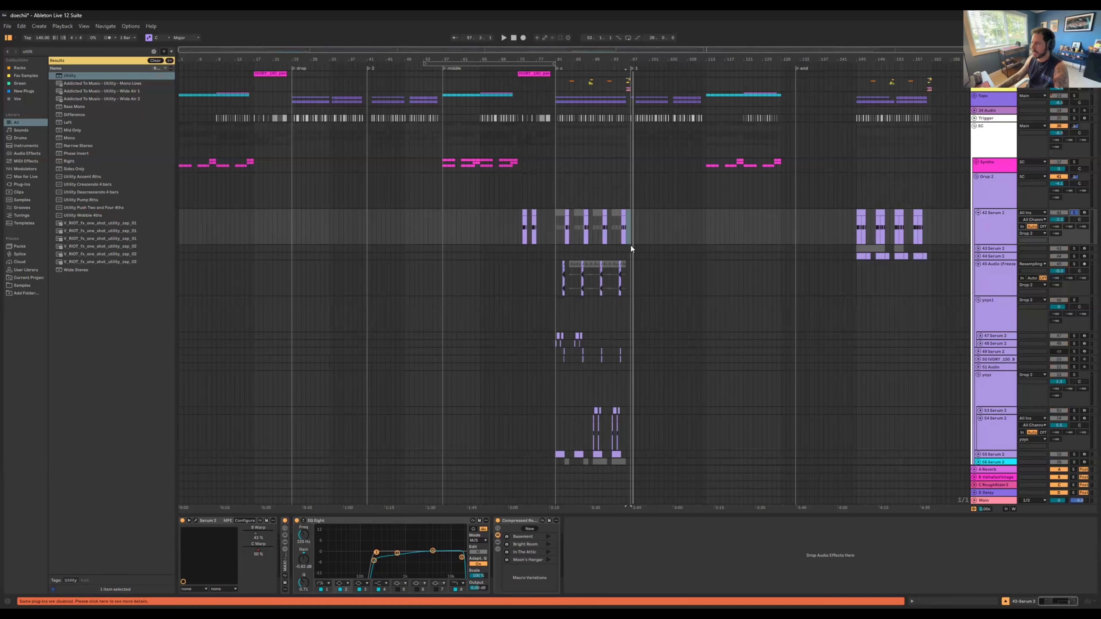
click(621, 217)
key(space)
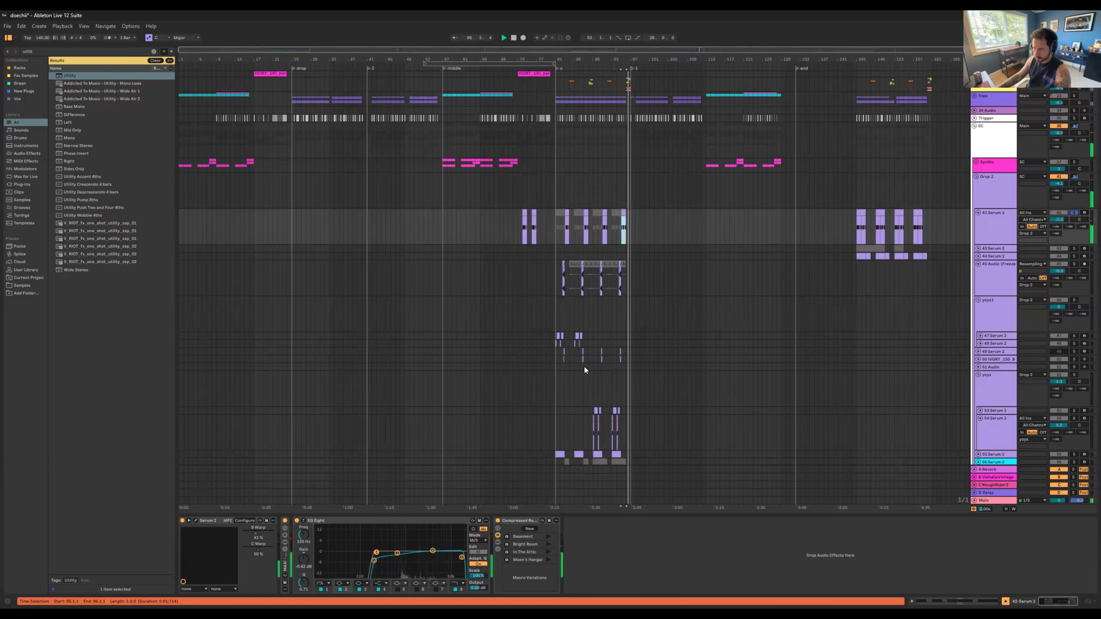
click(498, 521)
key(space)
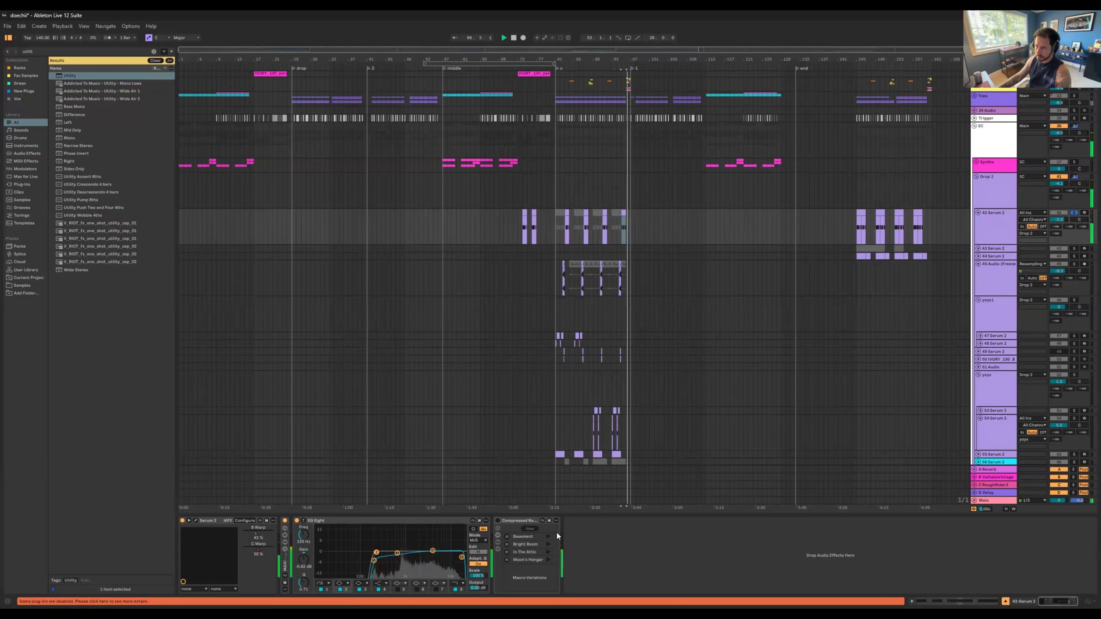
key(space)
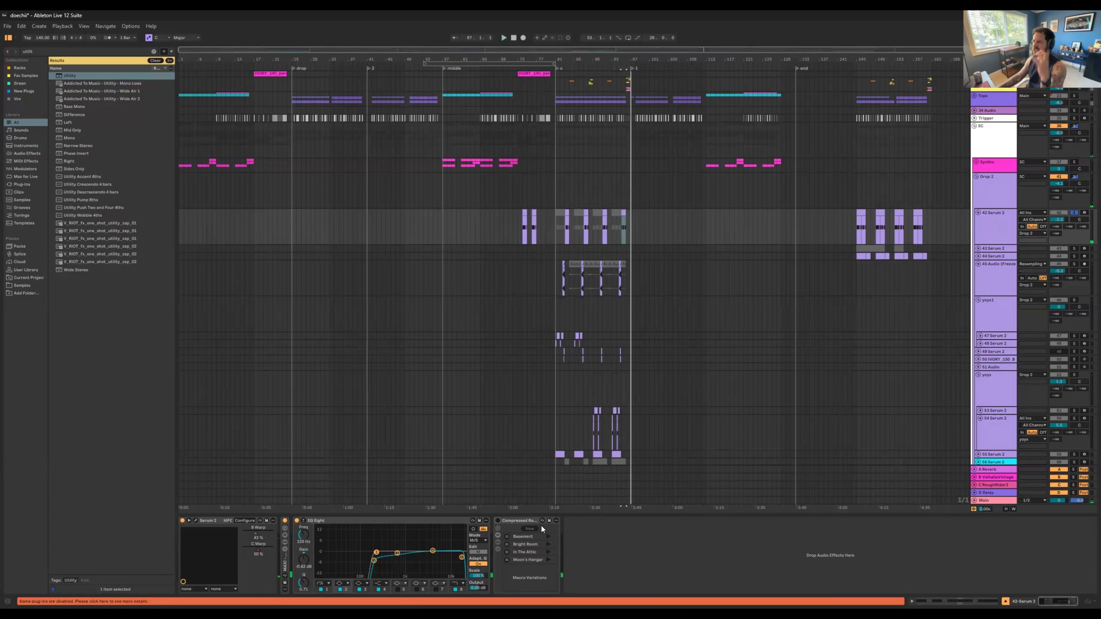
click(499, 521)
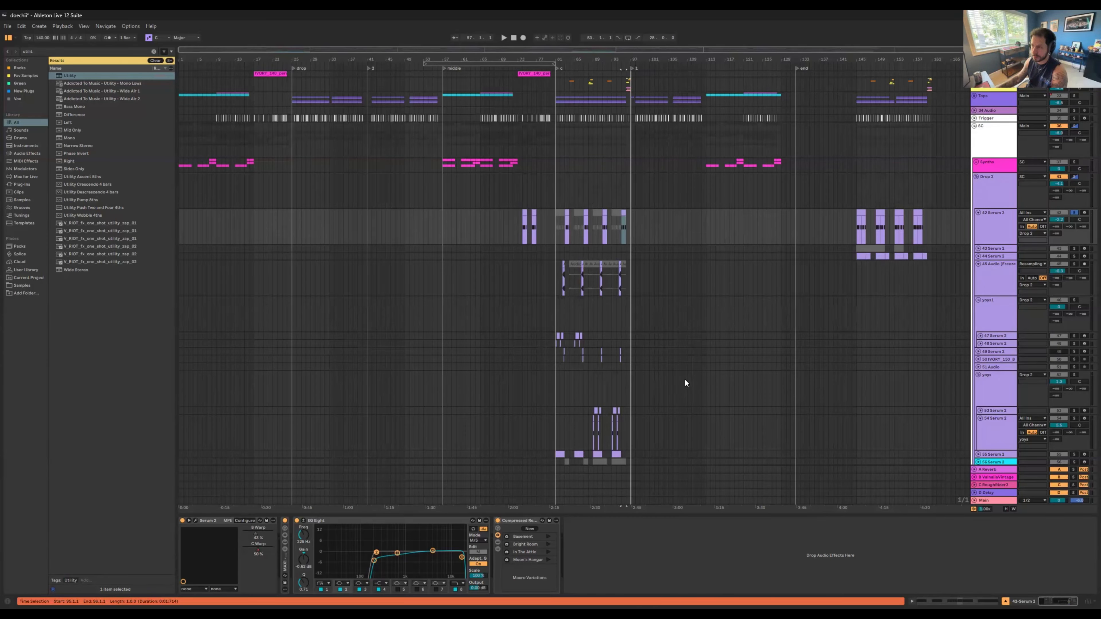
Step: Fold the Drop 2 group and show the Glue Compressor on 72 Group at the first drop, bar 25
click(995, 199)
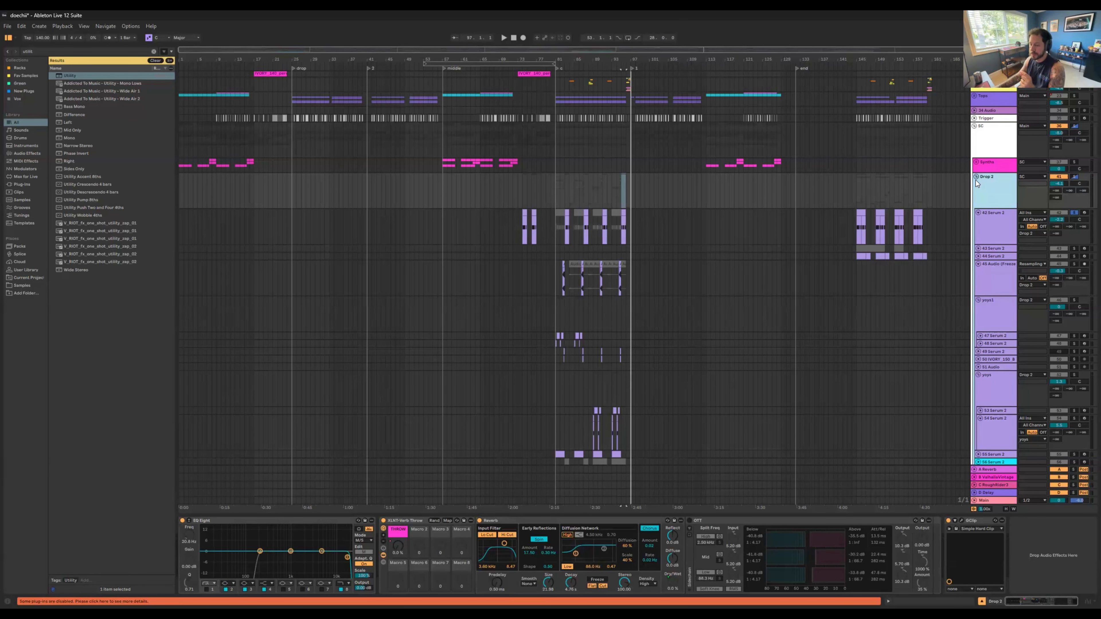
click(976, 178)
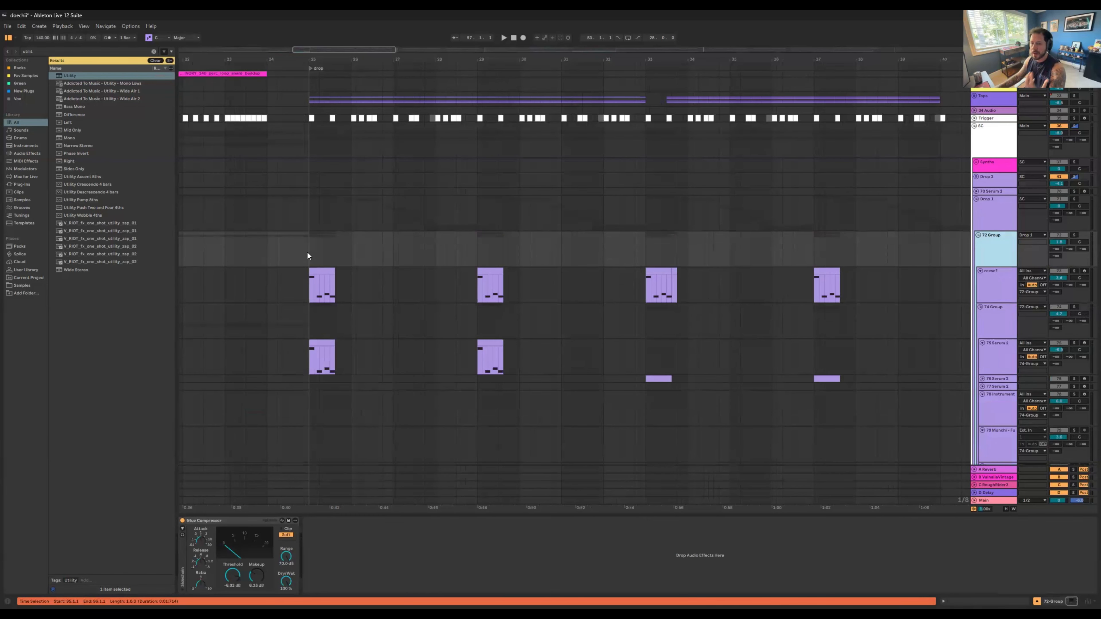
click(307, 255)
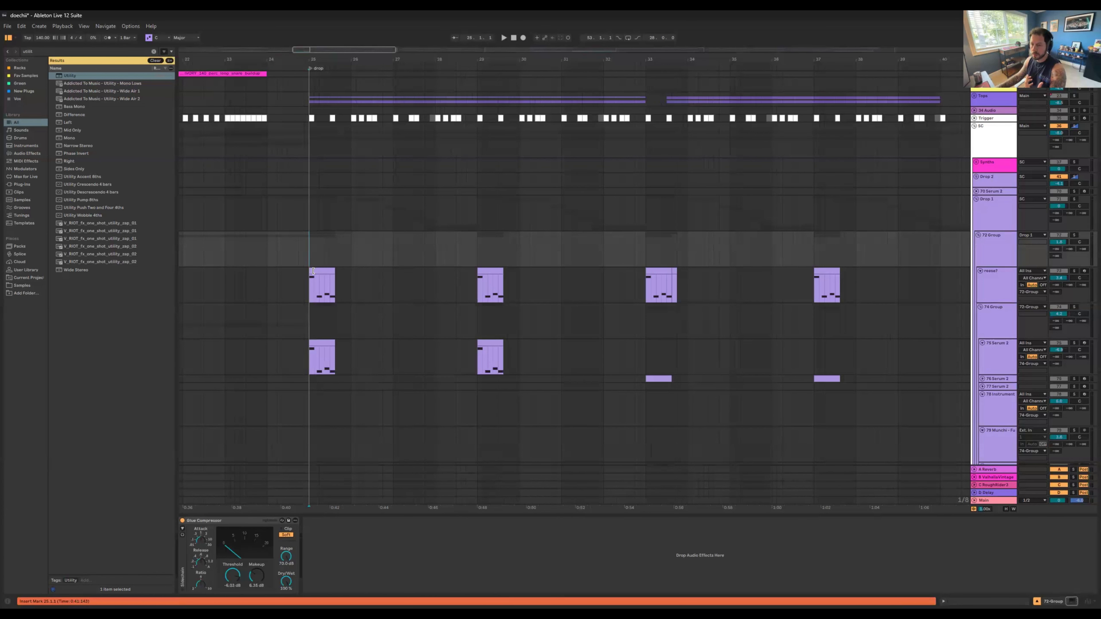
click(243, 521)
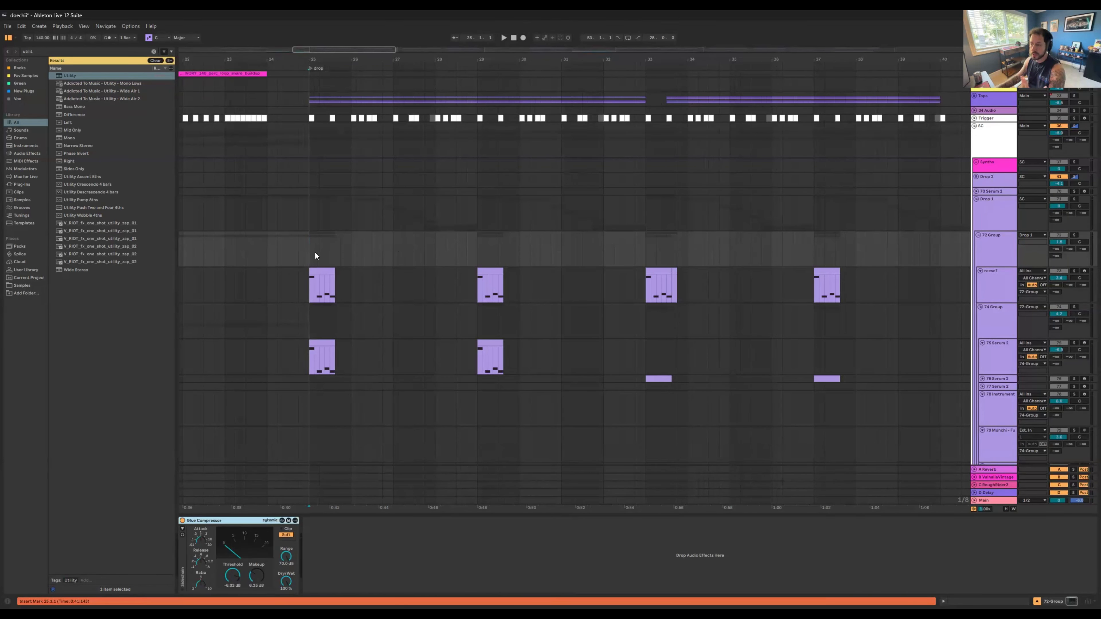
Step: Solo 72 Group and play its layered synths twice from the start of the first drop
click(1074, 234)
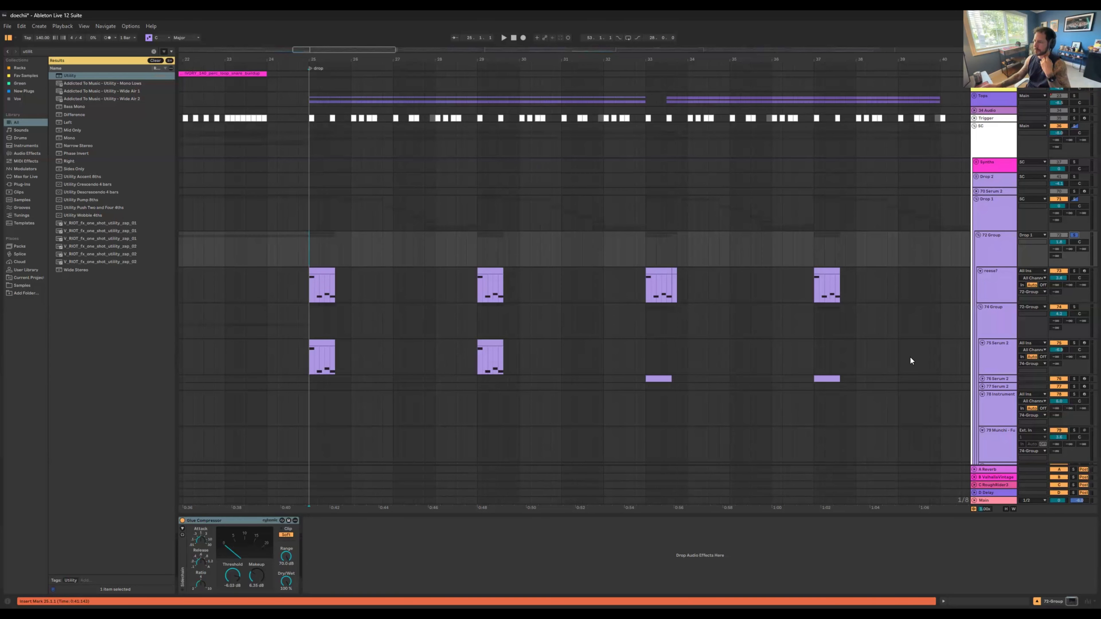
key(Down)
click(1004, 250)
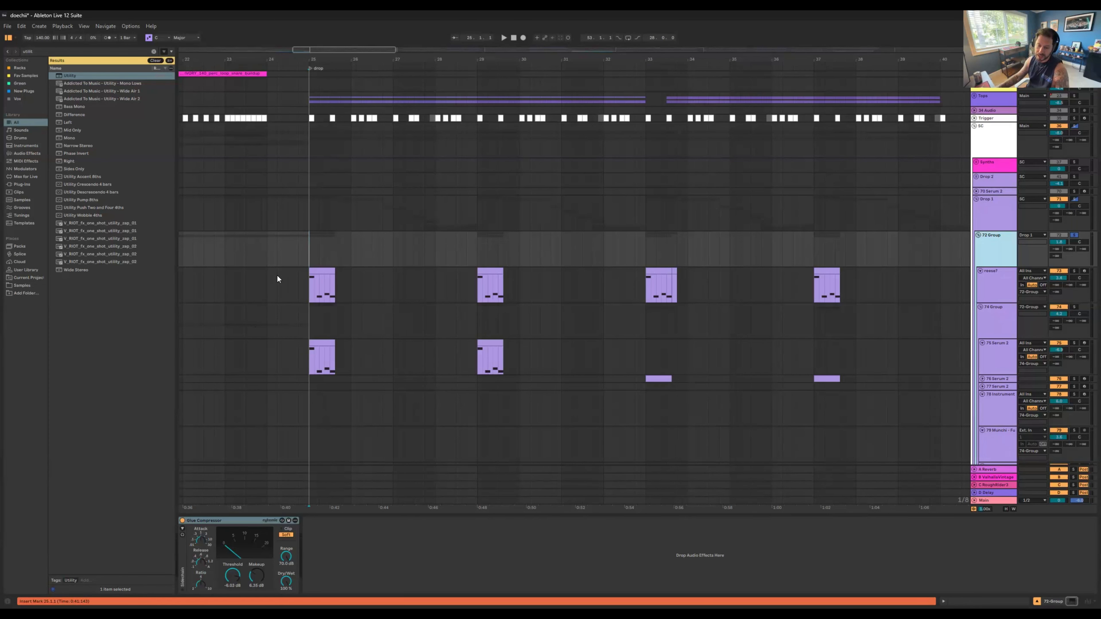
key(space)
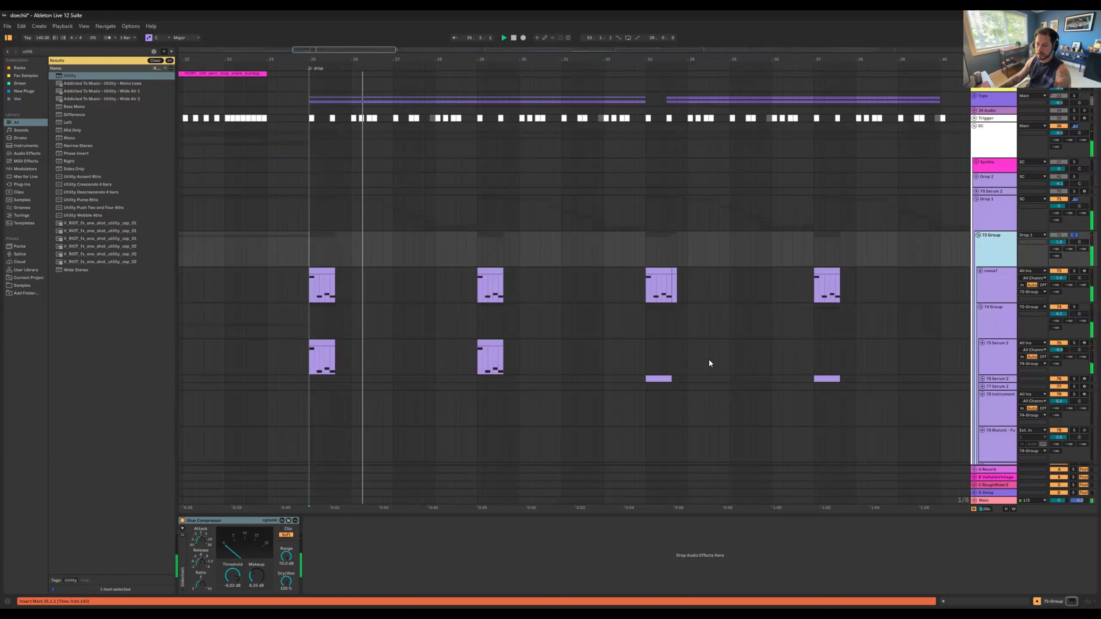
key(space)
key(space)
Step: Solo 74 Group and play it from bar 25 with track 75 Serum 2 switched on and off
key(space)
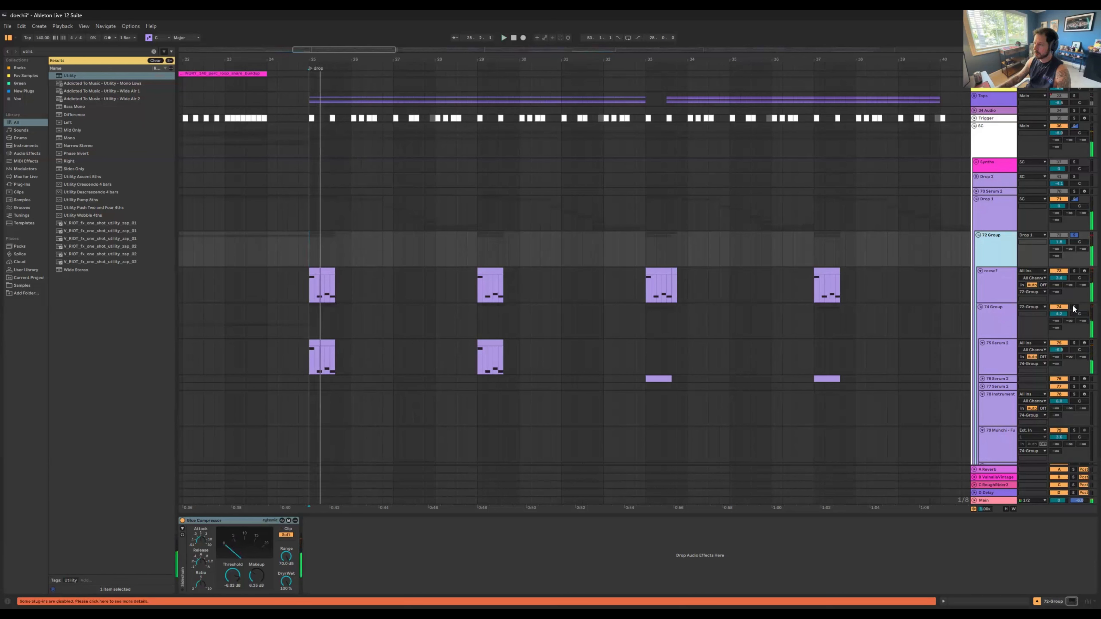
click(1073, 307)
key(space)
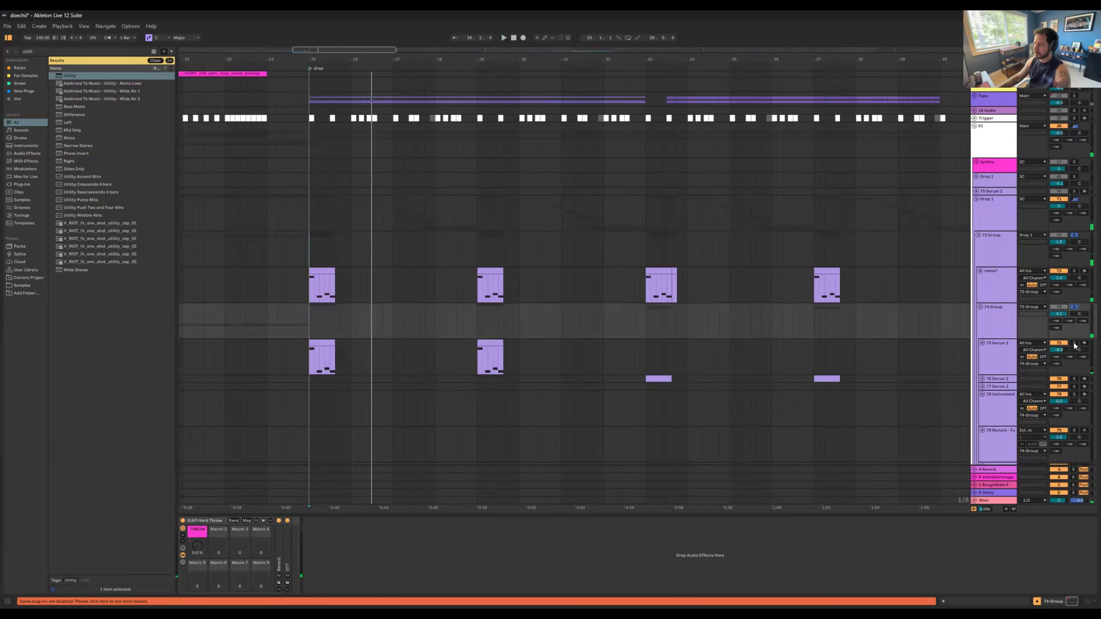
click(1060, 344)
key(space)
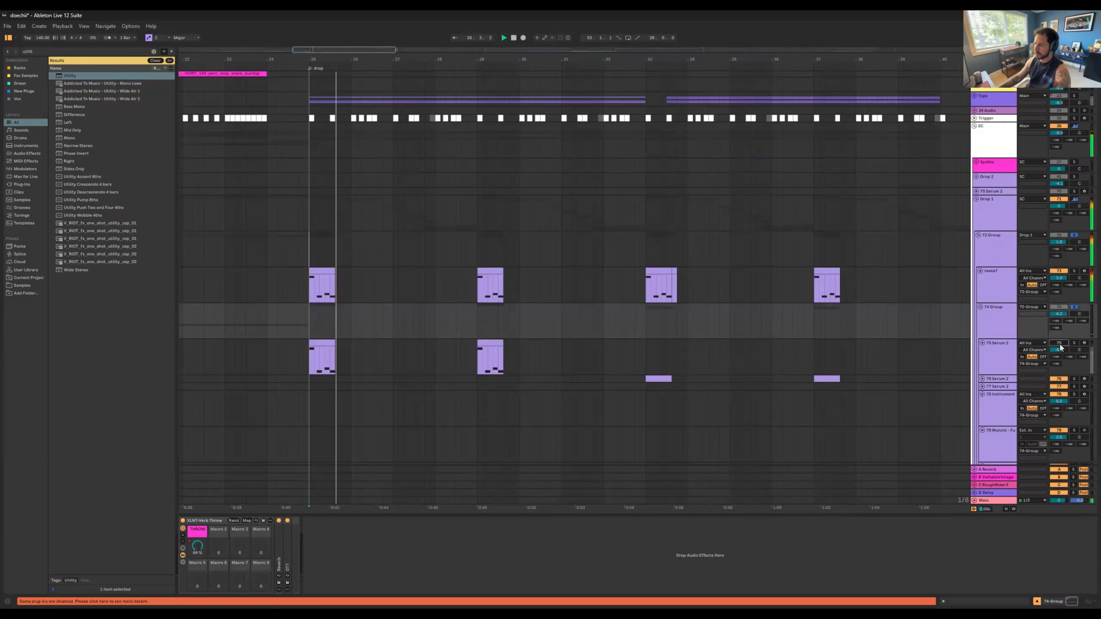
key(space)
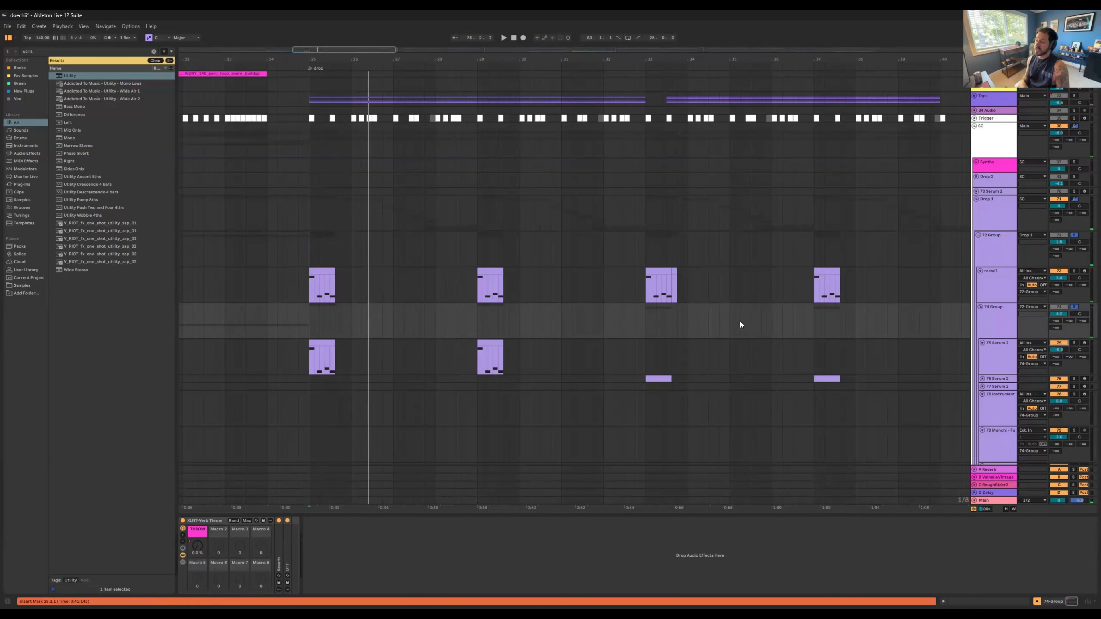
Step: Play track 76 Serum 2 soloed from bar 33, and clear the solos and fold 72 Group
click(1075, 379)
click(647, 297)
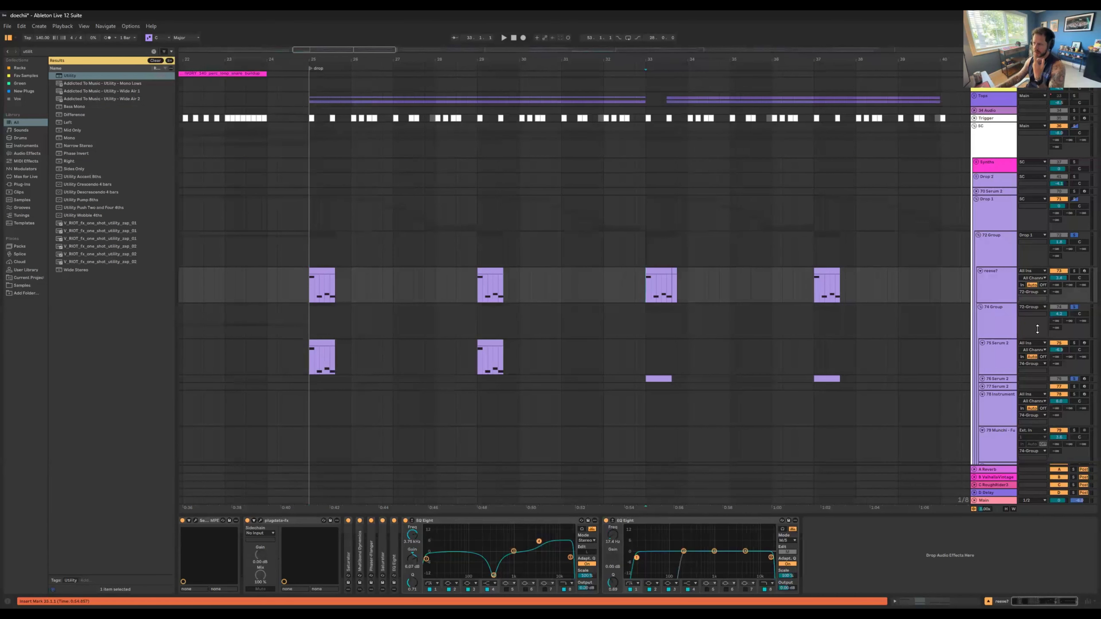
click(1067, 376)
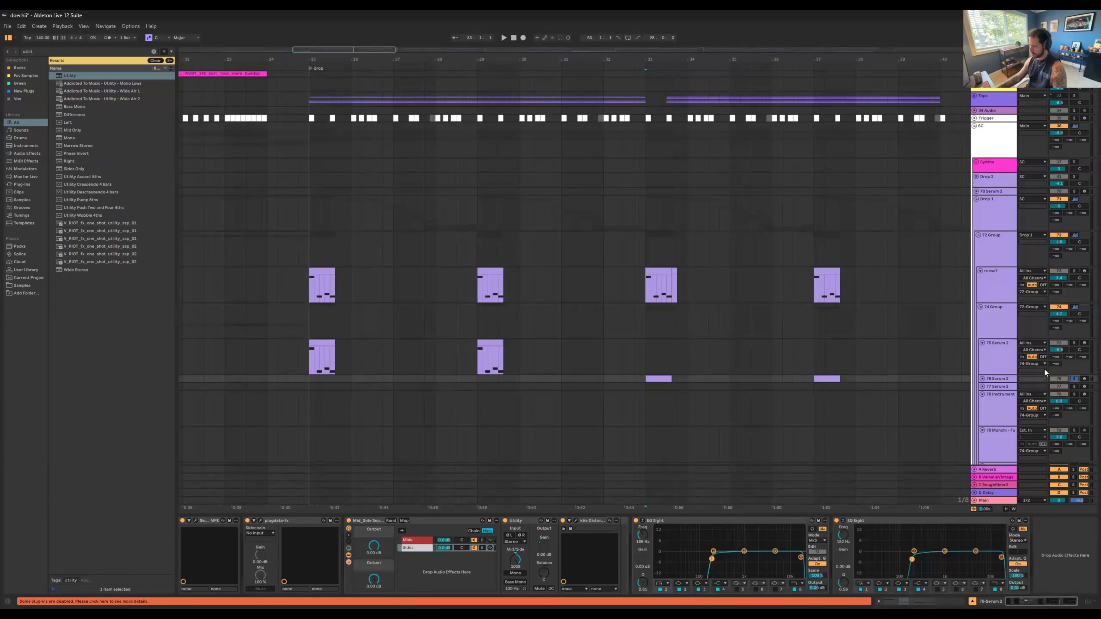
key(space)
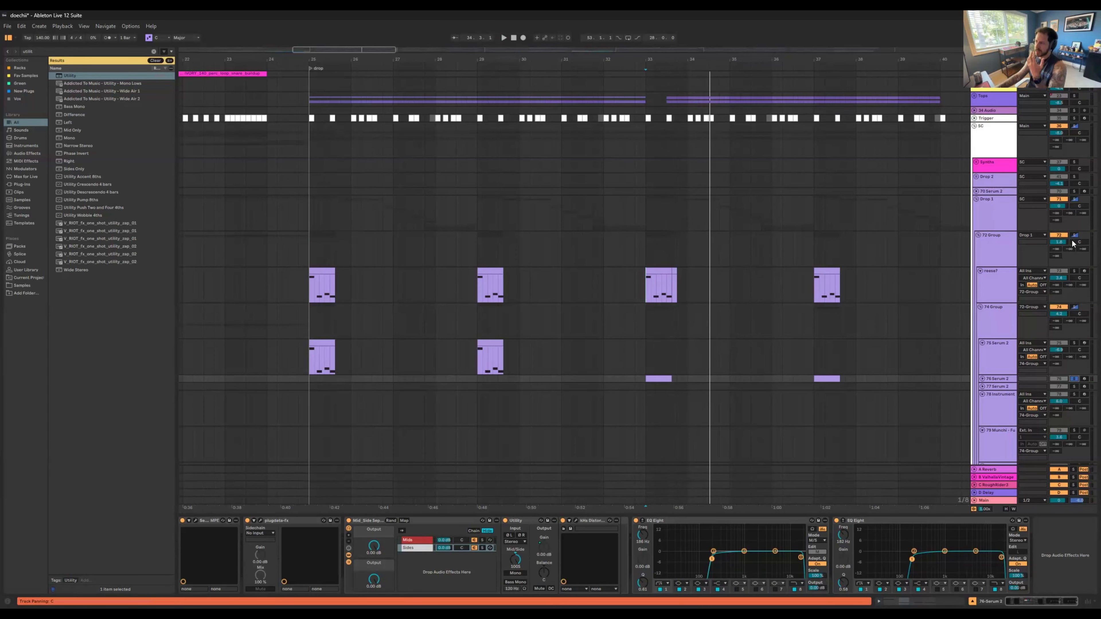
click(979, 240)
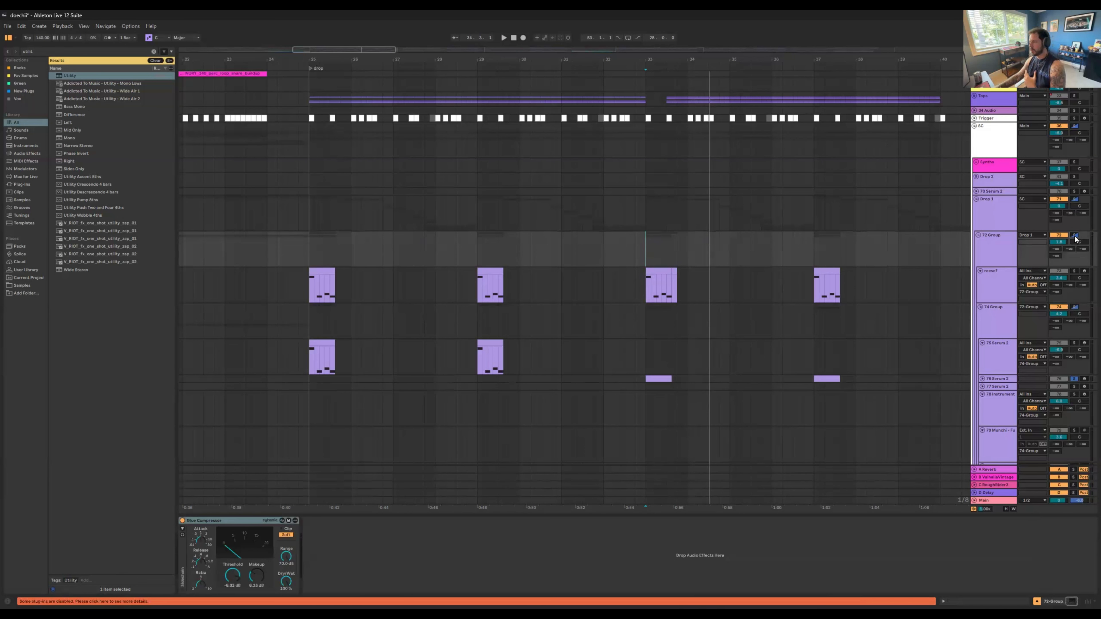
click(978, 237)
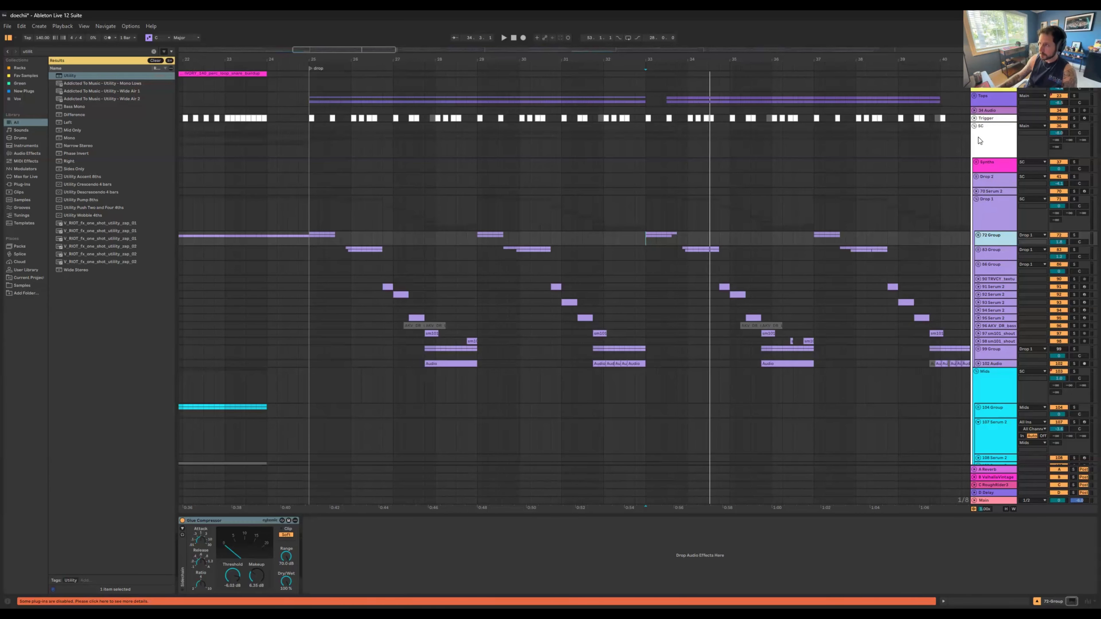
Step: Show the SC group's effects, and unfold the Verse 1 vocal group to examine its main verse and ad-lib clips
click(974, 130)
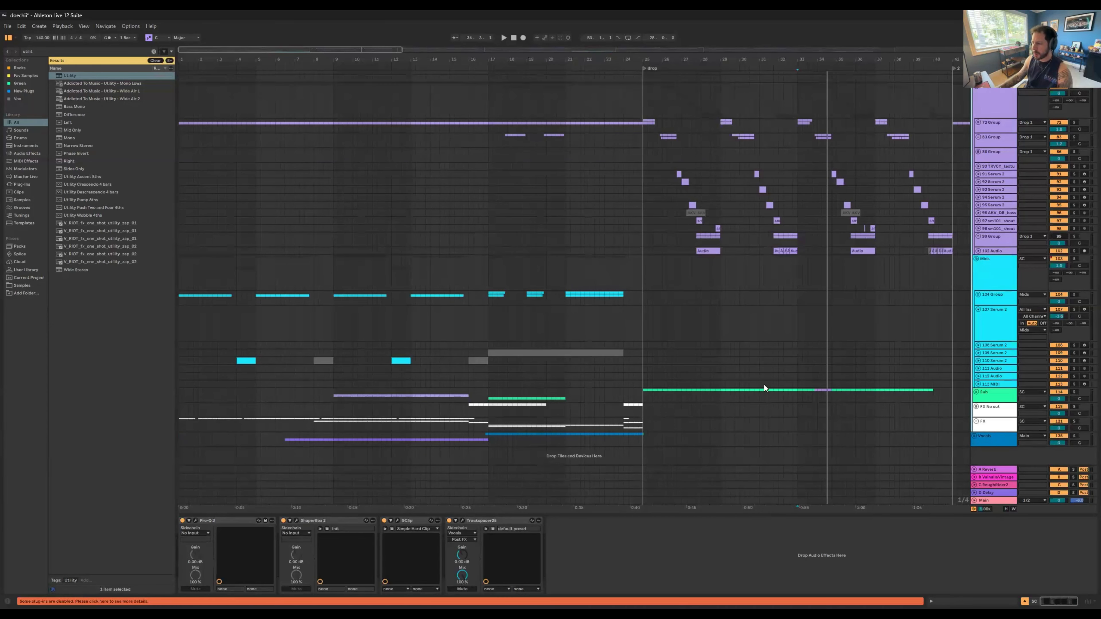
scroll(563, 343, down, 1)
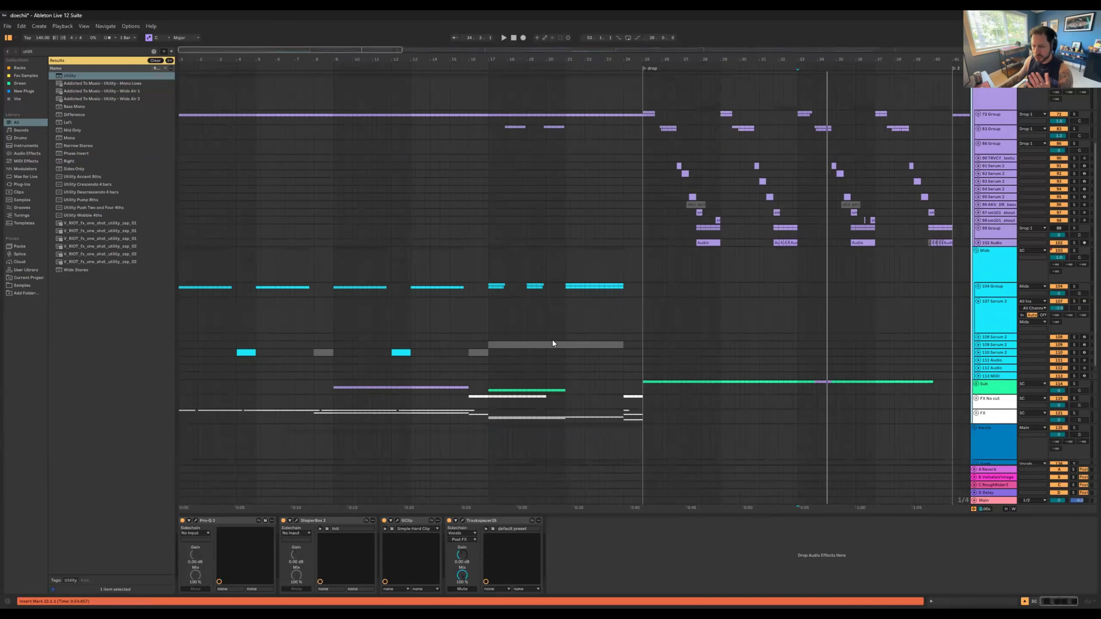
scroll(552, 340, down, 10)
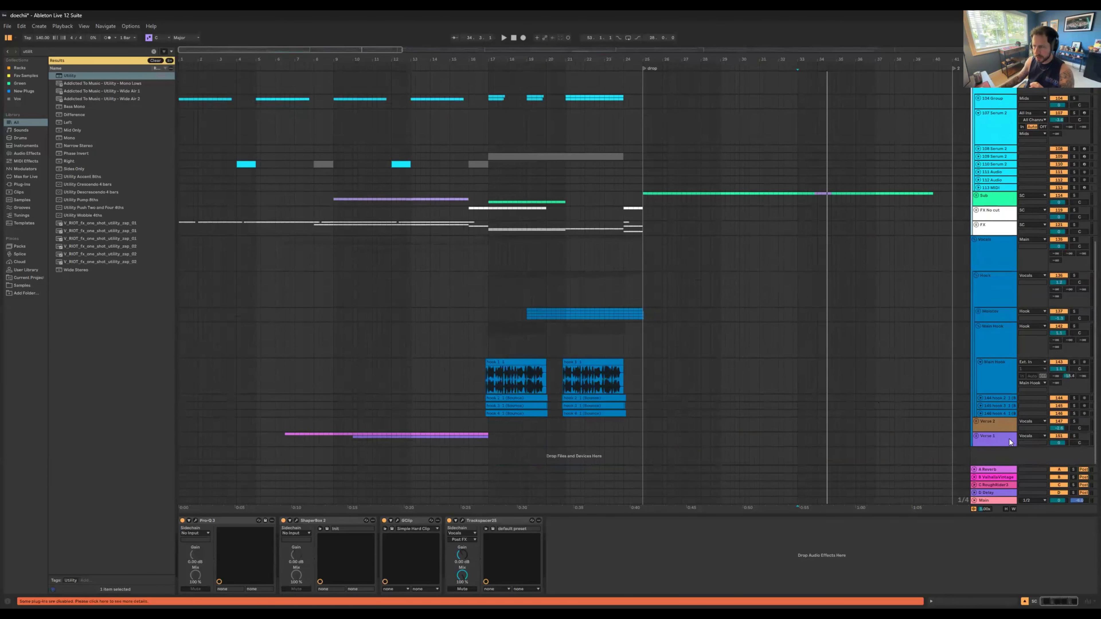
click(977, 436)
scroll(588, 355, down, 5)
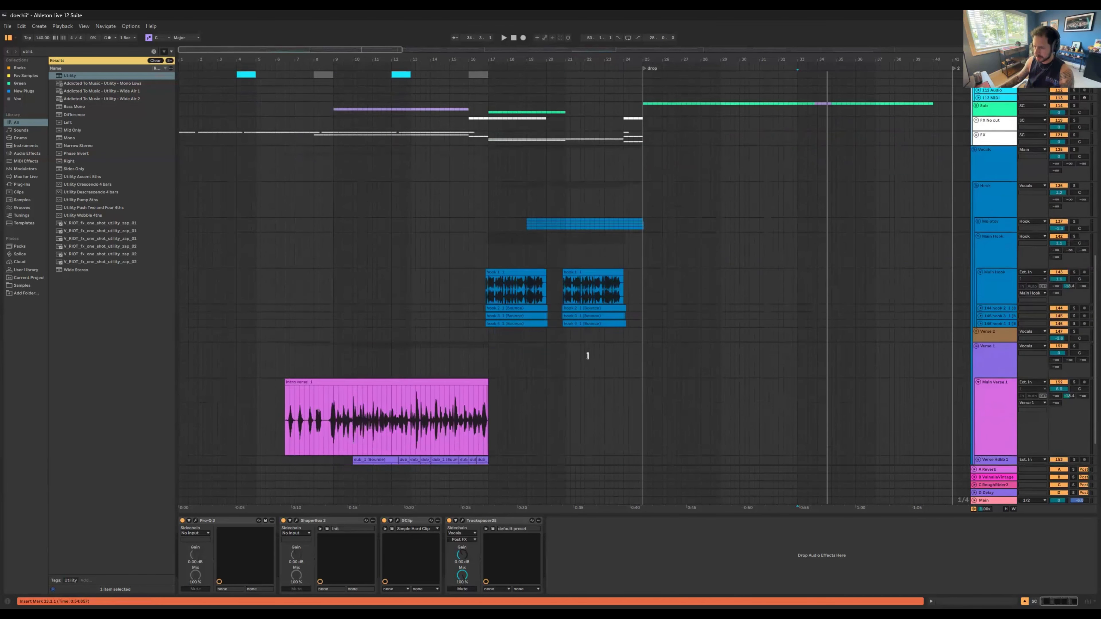
scroll(581, 355, down, 3)
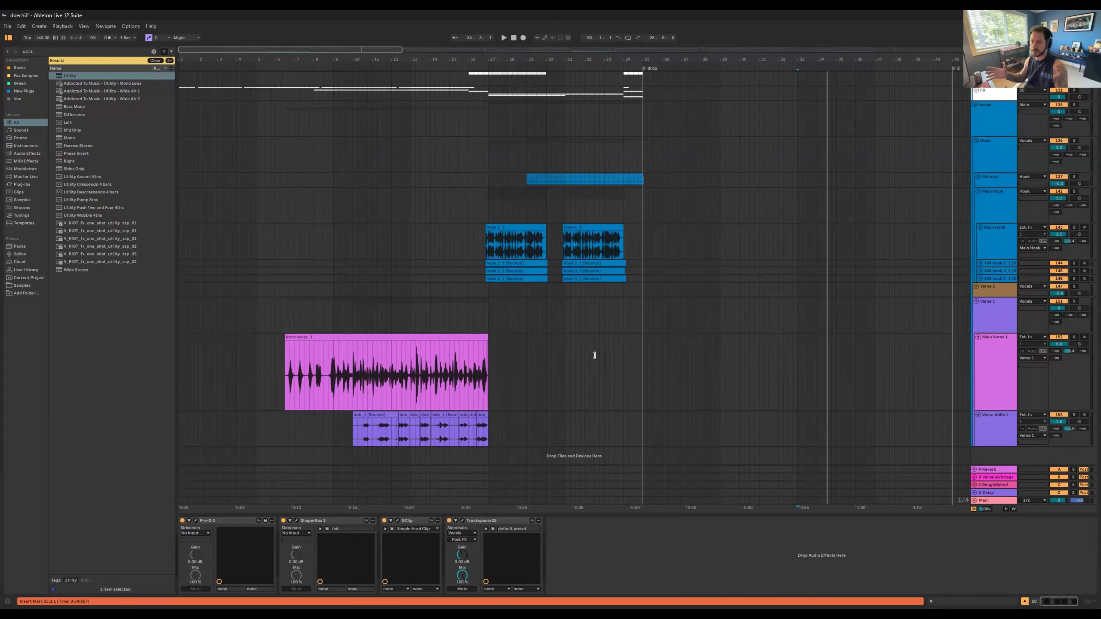
Step: Solo the Main Verse 1 and Verse Adlib 1 tracks and play them together from bar 10
drag(355, 61, 350, 390)
click(349, 391)
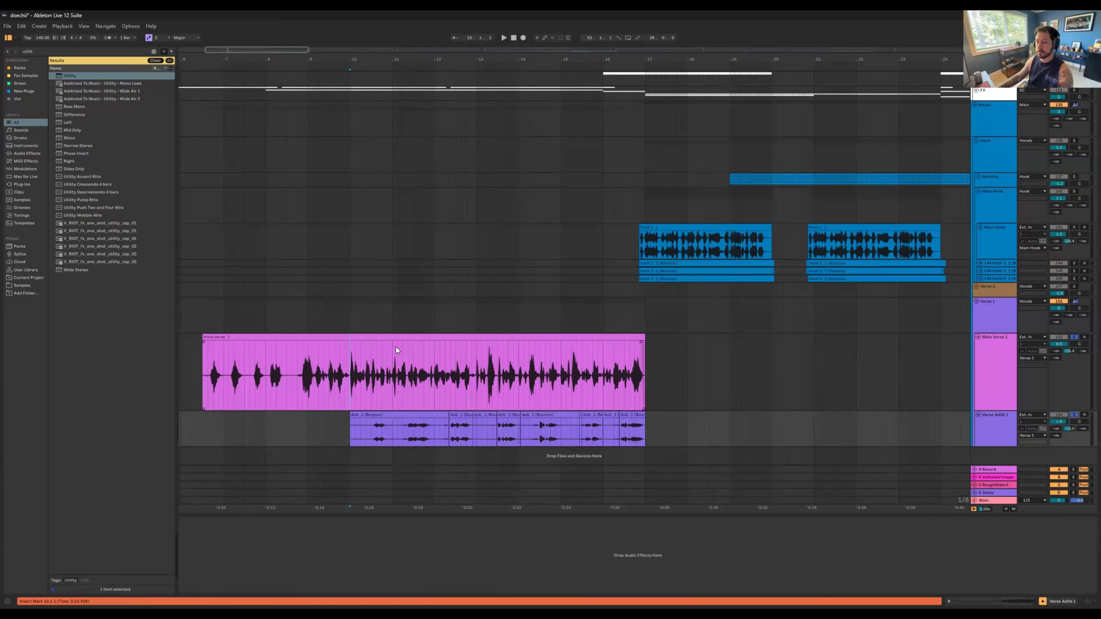
key(space)
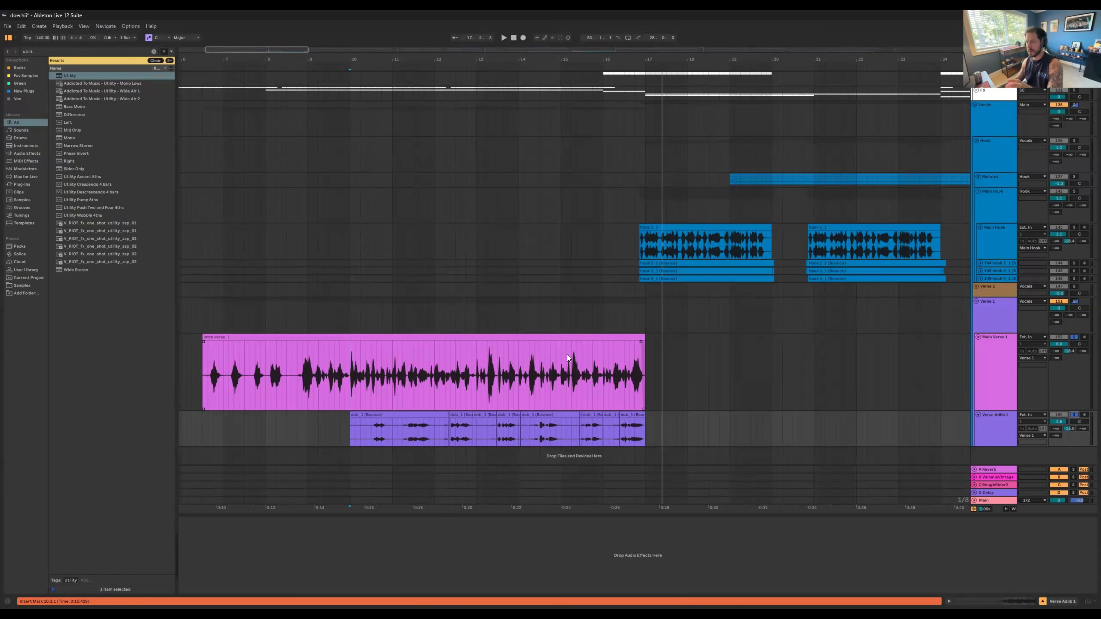
Step: Show the Main Hook track's effects and unfold the three hook layers below it to examine their clips
click(996, 237)
drag(786, 60, 774, 87)
click(981, 263)
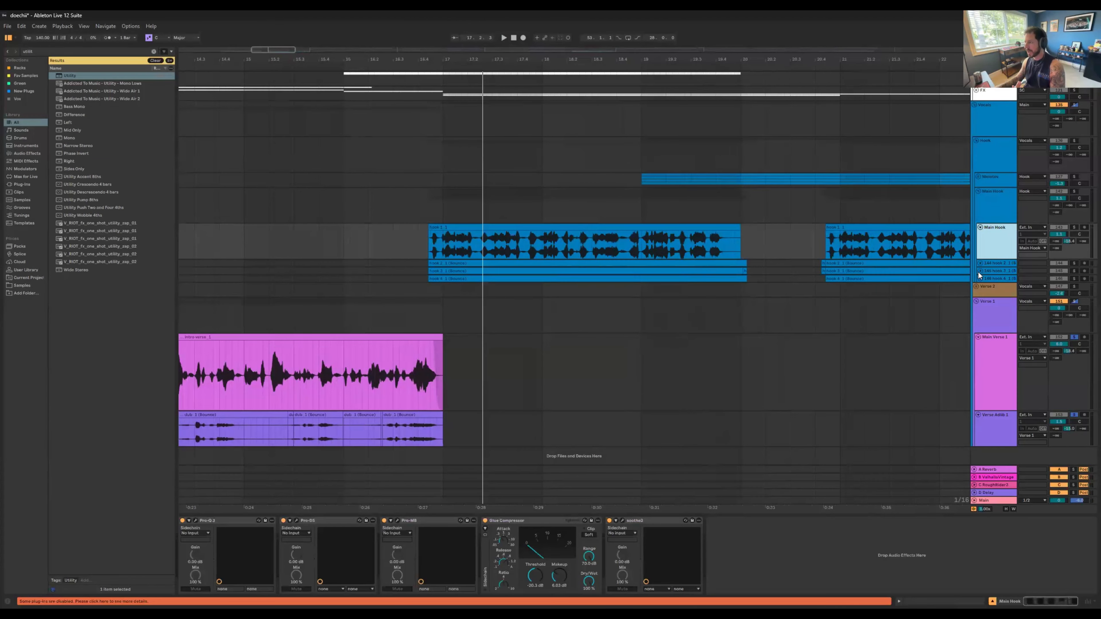
click(980, 298)
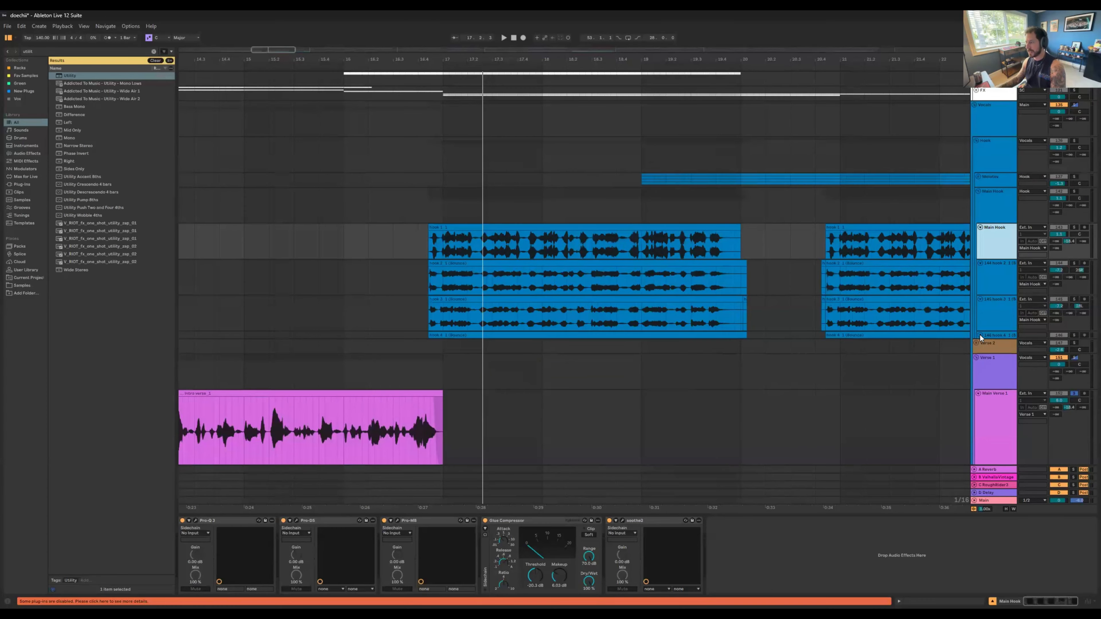
click(980, 335)
Step: From the start of the hook, play the lead Main Hook track soloed, followed by the hook 2 layer on its own
click(428, 245)
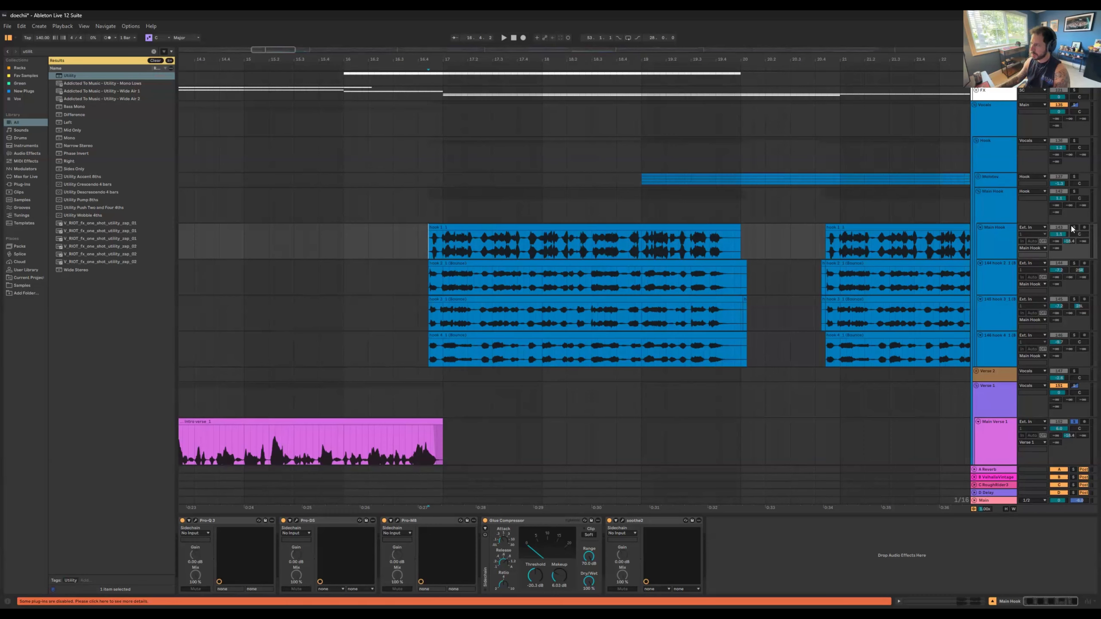
key(space)
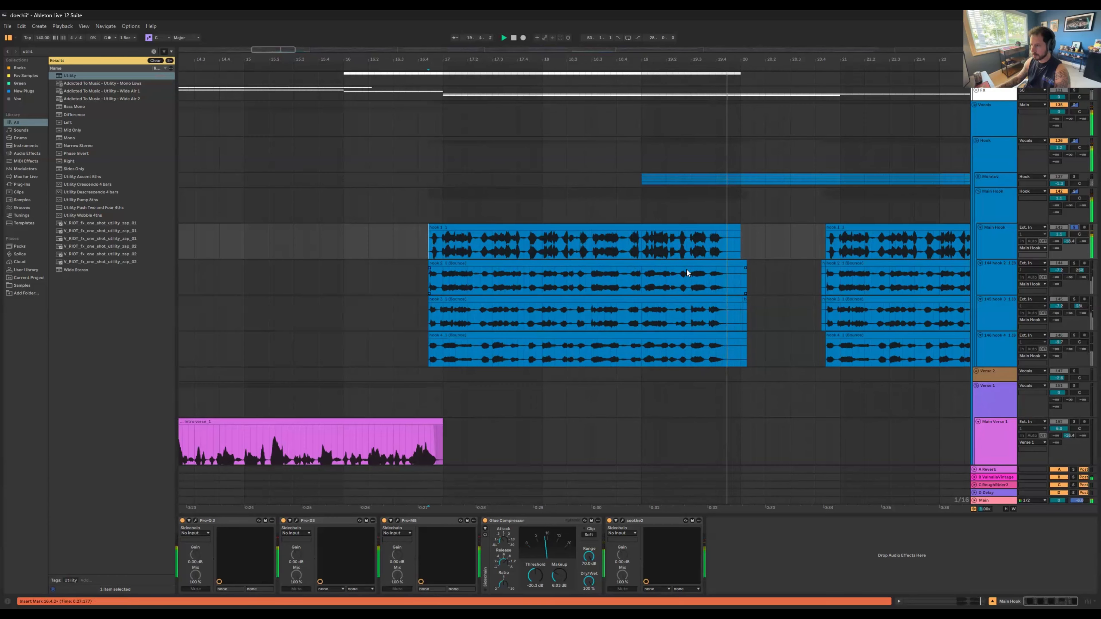
click(1074, 264)
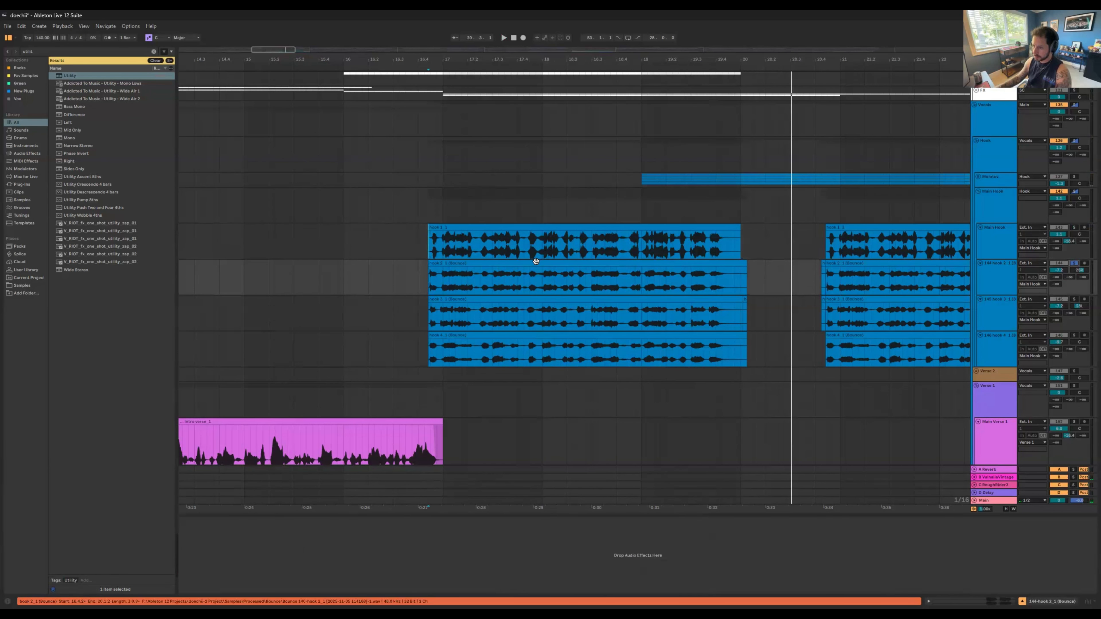
click(611, 263)
key(space)
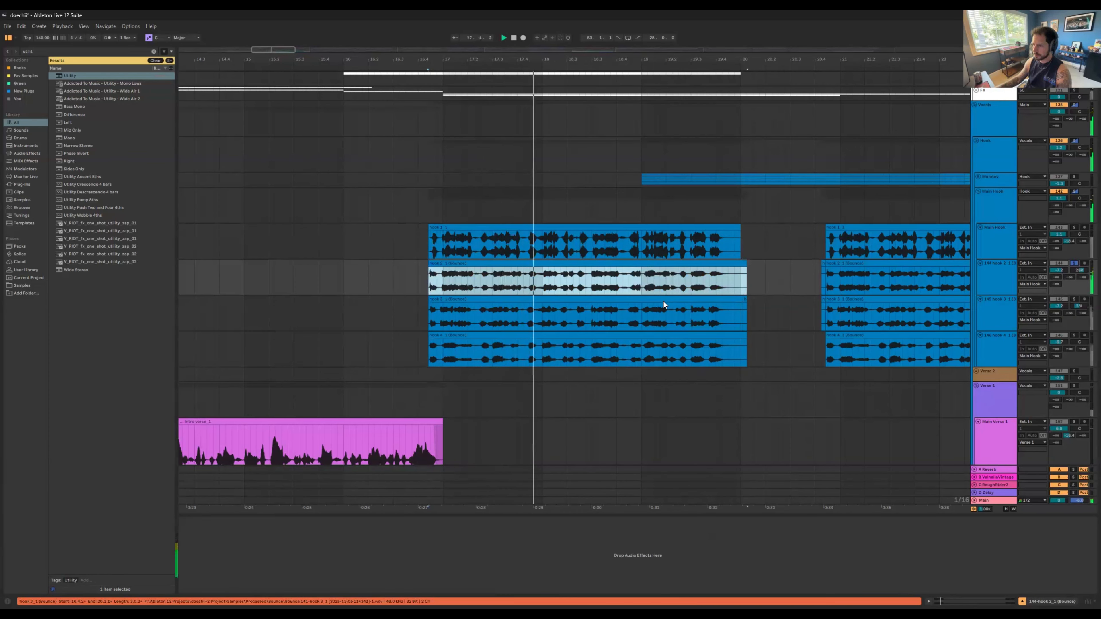
key(space)
Step: Play the hook 3 and hook 4 layers, each soloed in turn
click(1073, 300)
key(space)
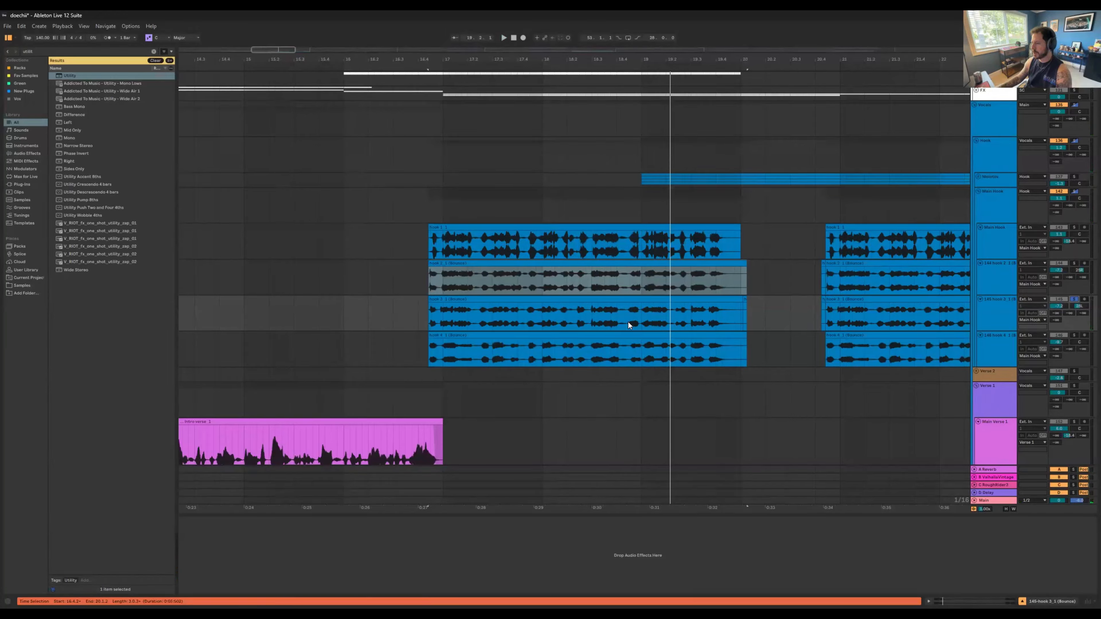
drag(621, 323, 628, 322)
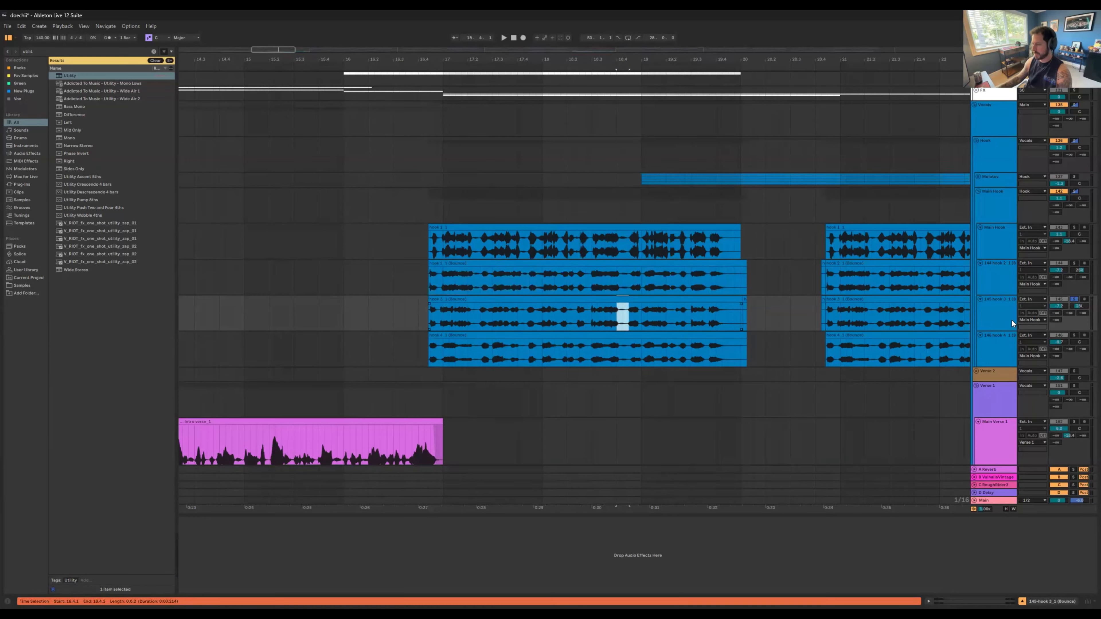
click(1074, 335)
key(space)
click(442, 345)
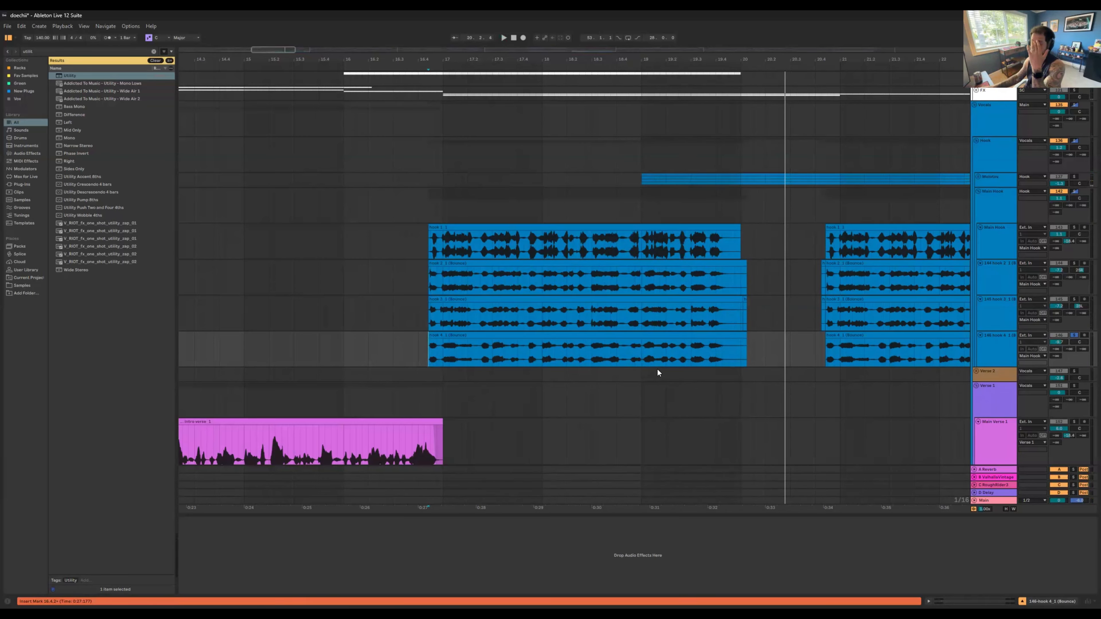
Step: Solo the whole Main Hook group and play its stacked vocals repeatedly from just before the first hook clip
click(990, 288)
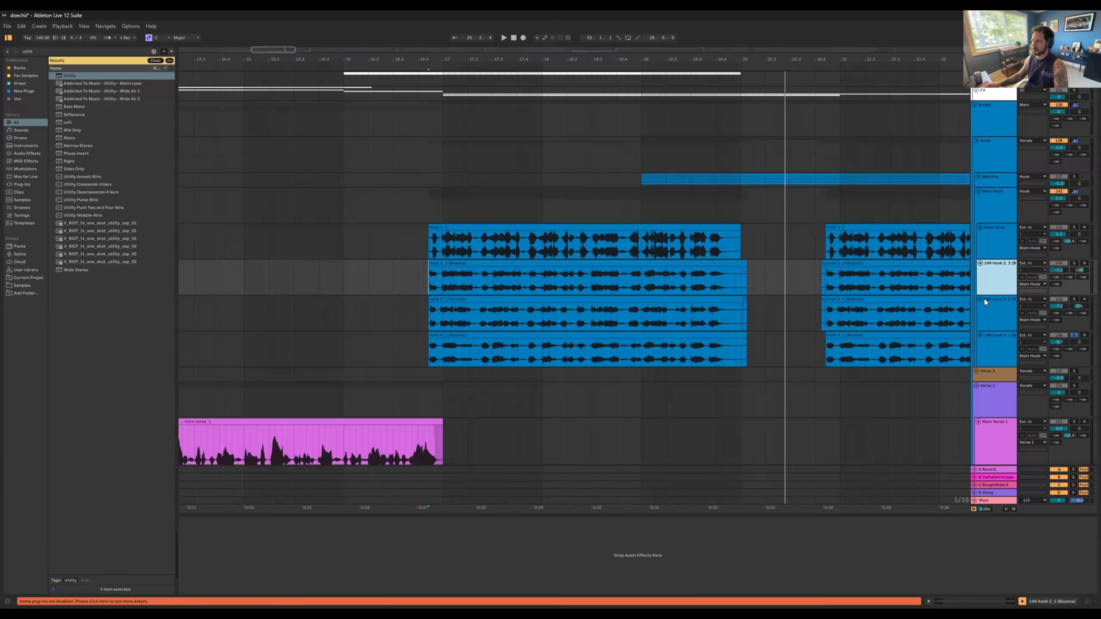
click(428, 205)
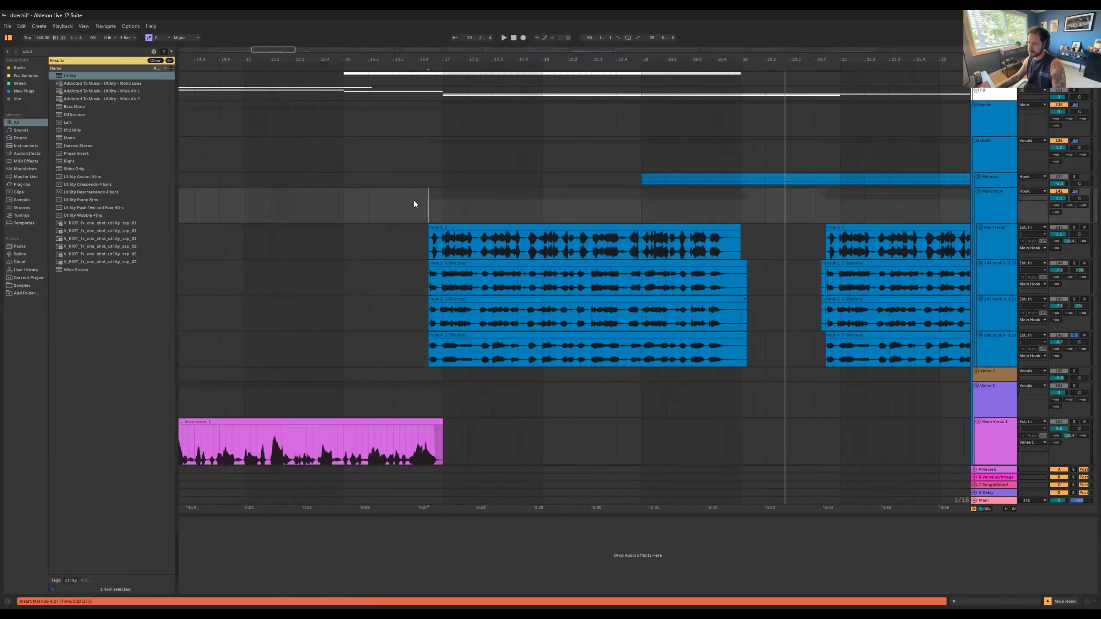
key(space)
click(1074, 192)
key(space)
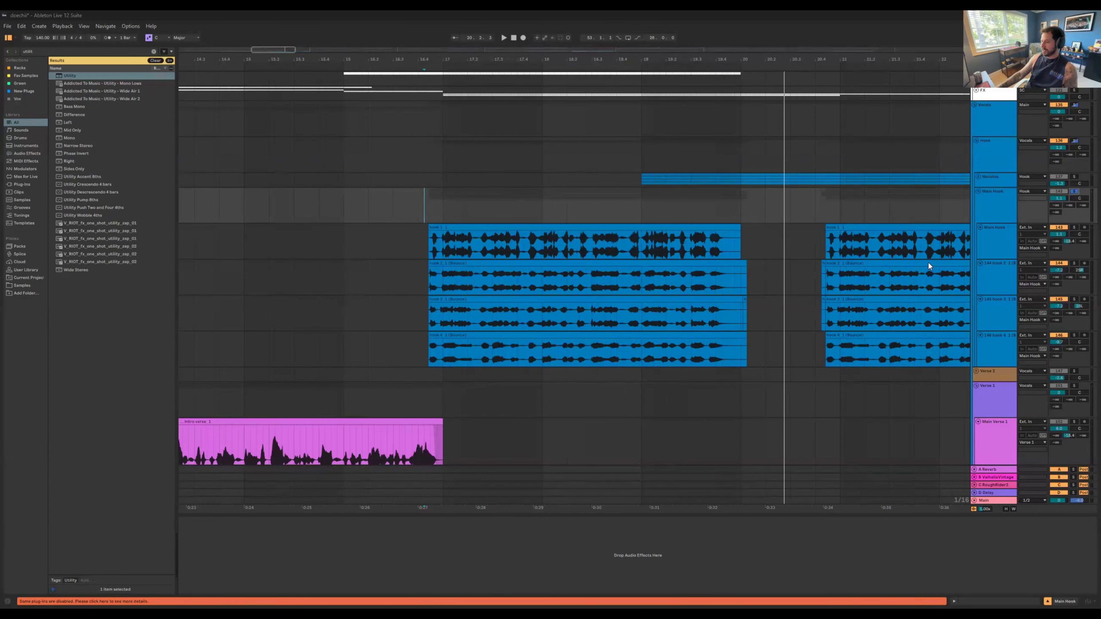
click(688, 70)
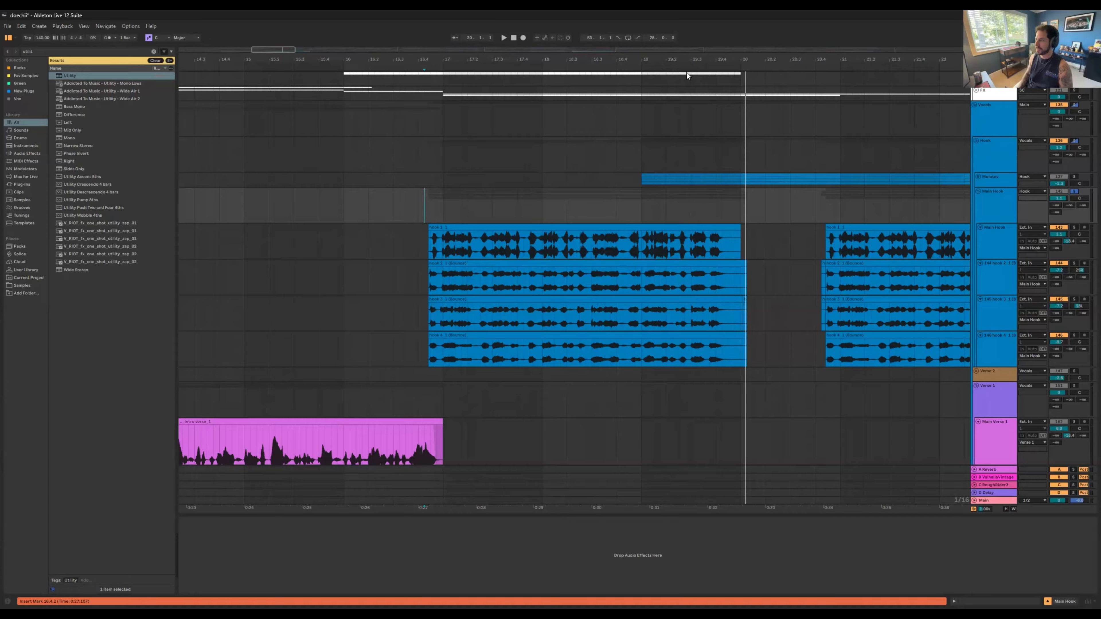
key(space)
key(space)
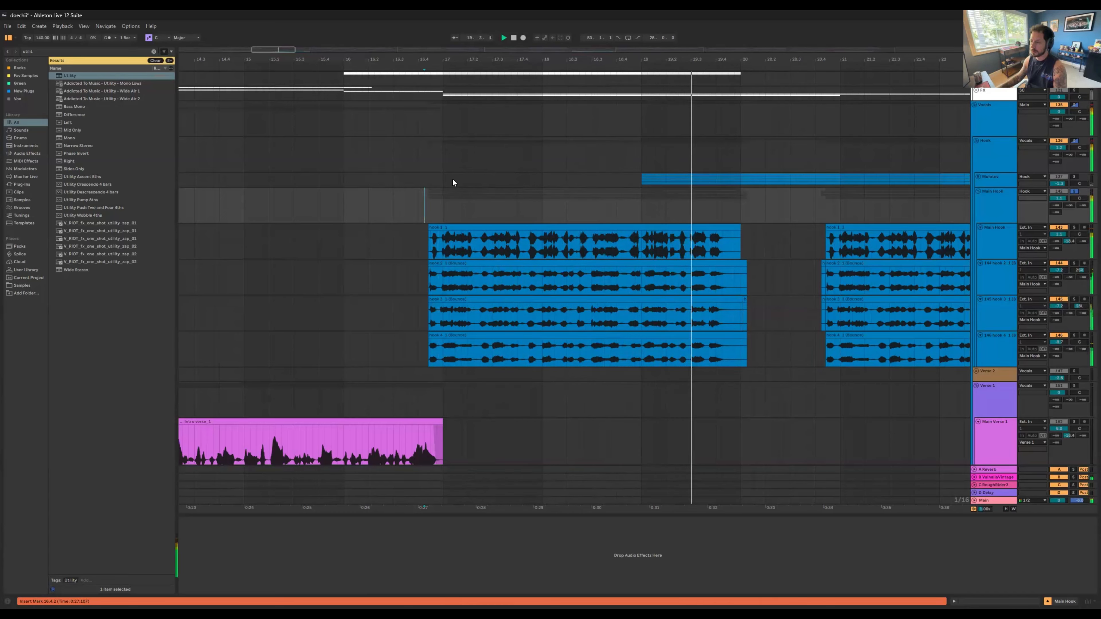
key(space)
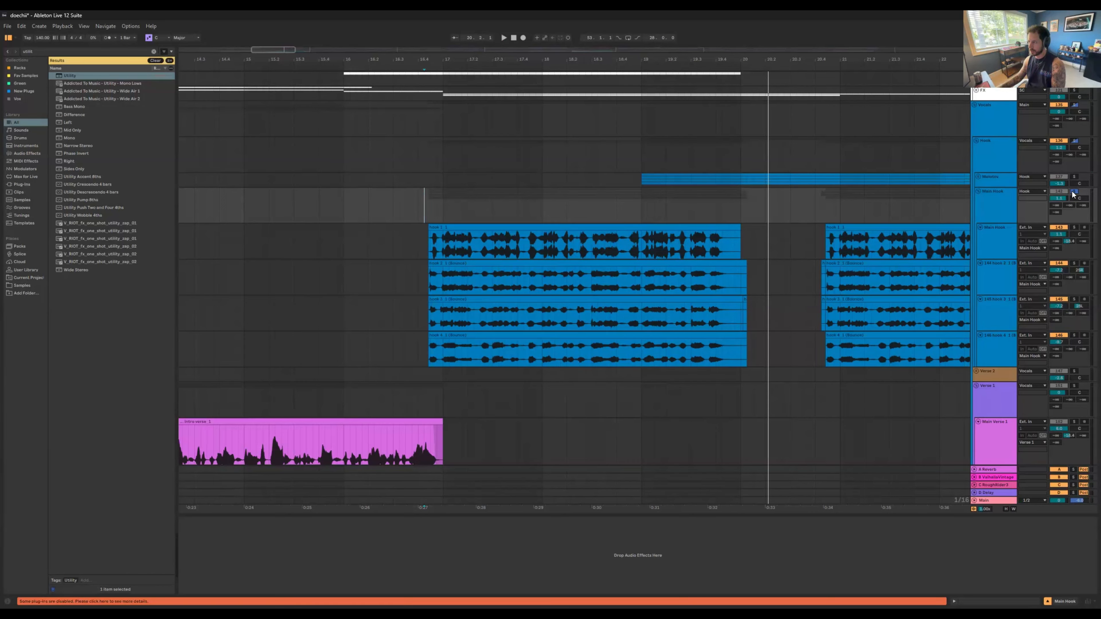
Step: Clear the solos and play the hook in the full mix from bar 16.3.3
click(413, 209)
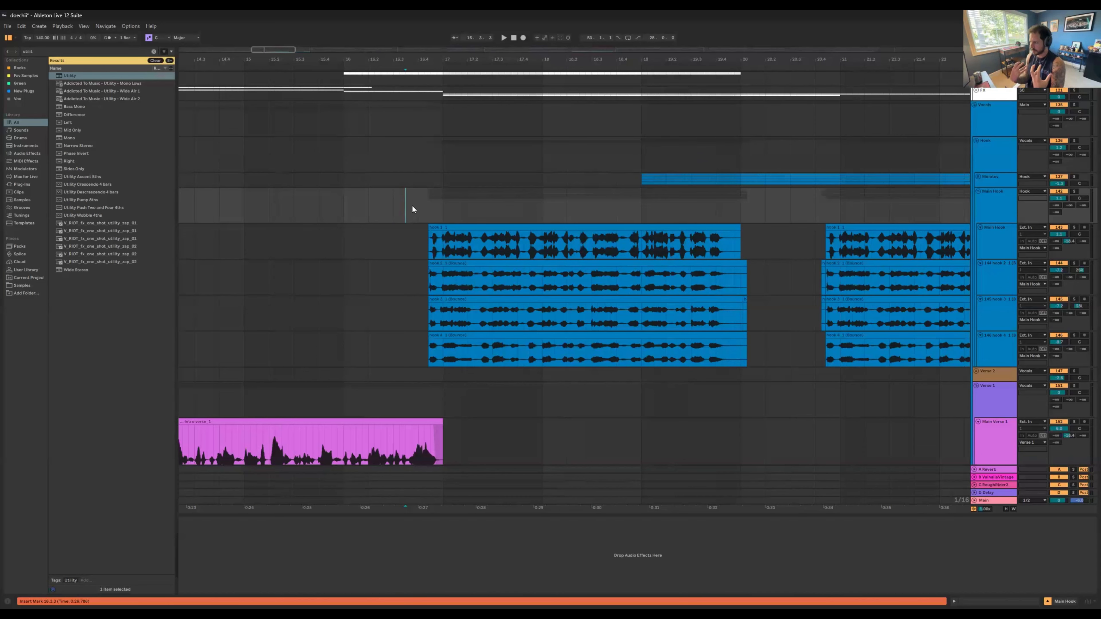
key(space)
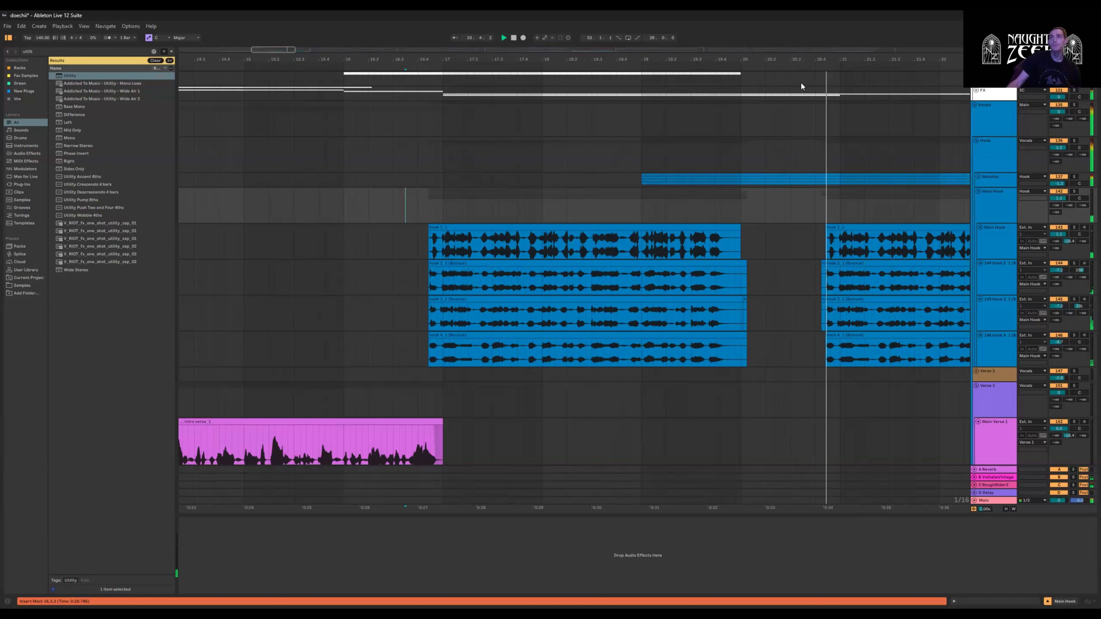
drag(797, 60, 650, 60)
key(space)
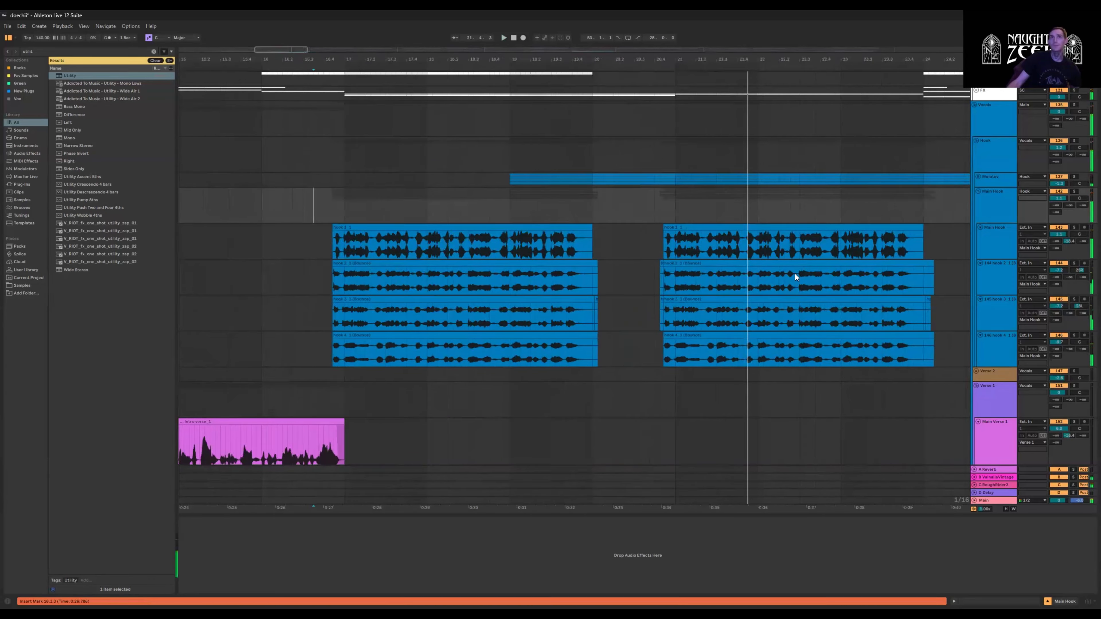
Step: Unfold the Molotov group and play its Main Hook Dub track soloed from just before the first phrase
scroll(796, 276, down, 1)
click(978, 169)
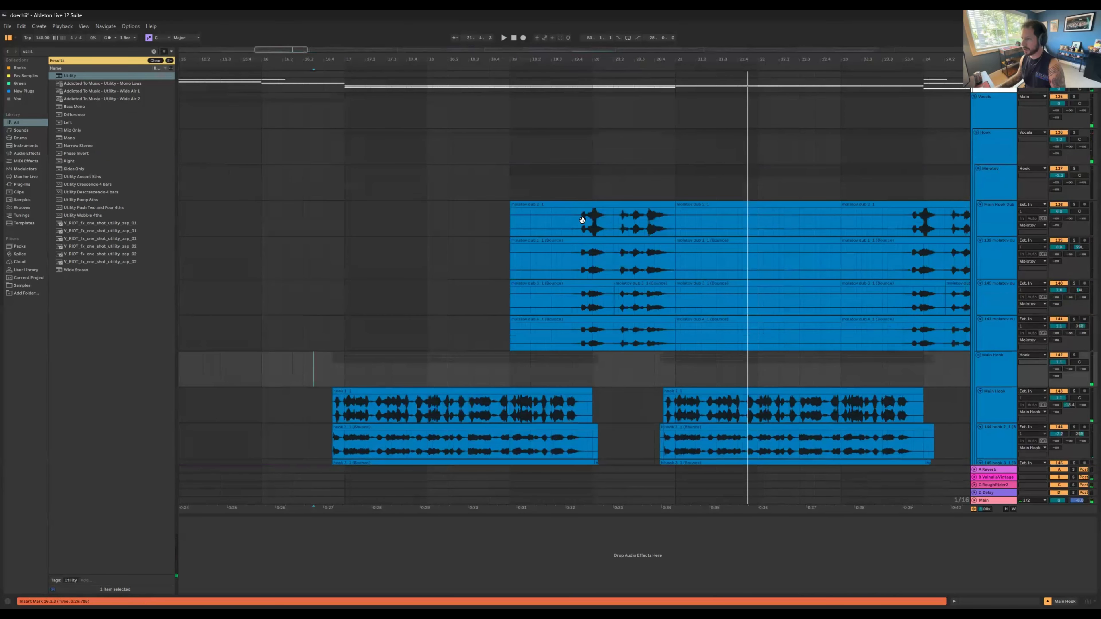
click(577, 217)
click(1075, 204)
key(space)
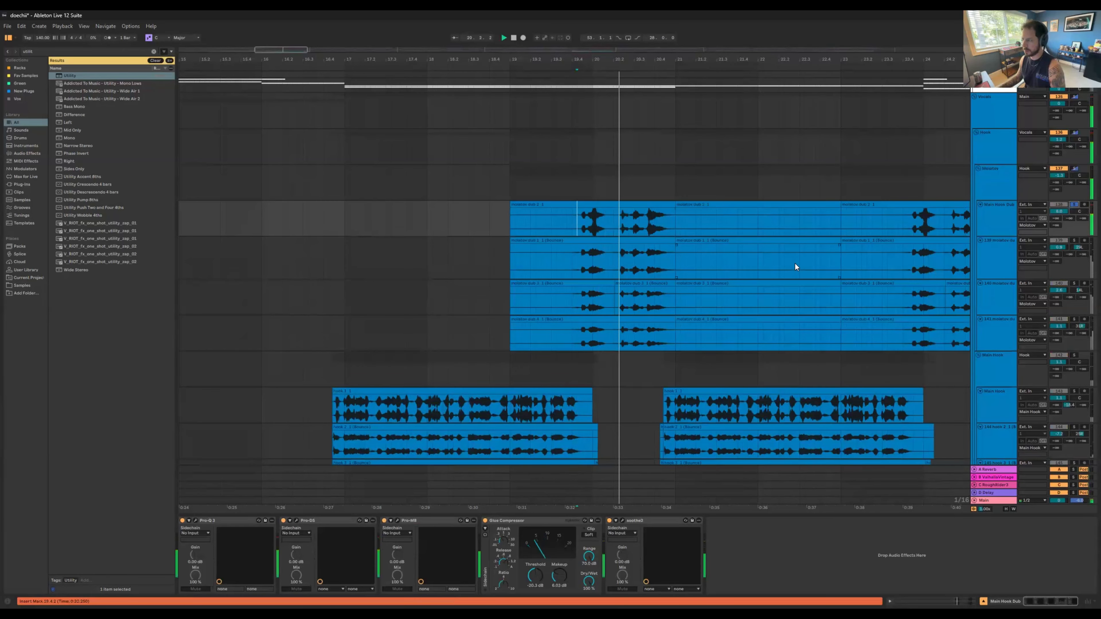
Step: During playback, solo Molotov dub tracks 139, 140 and 141 in turn, and finish with the whole Molotov group soloed
click(1074, 241)
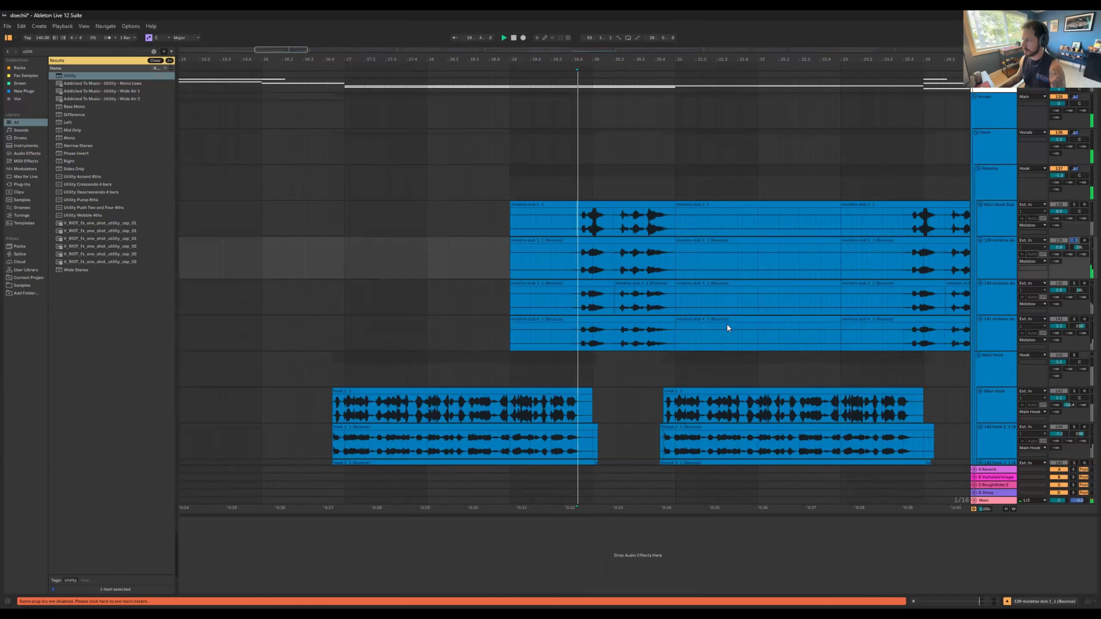
click(1074, 284)
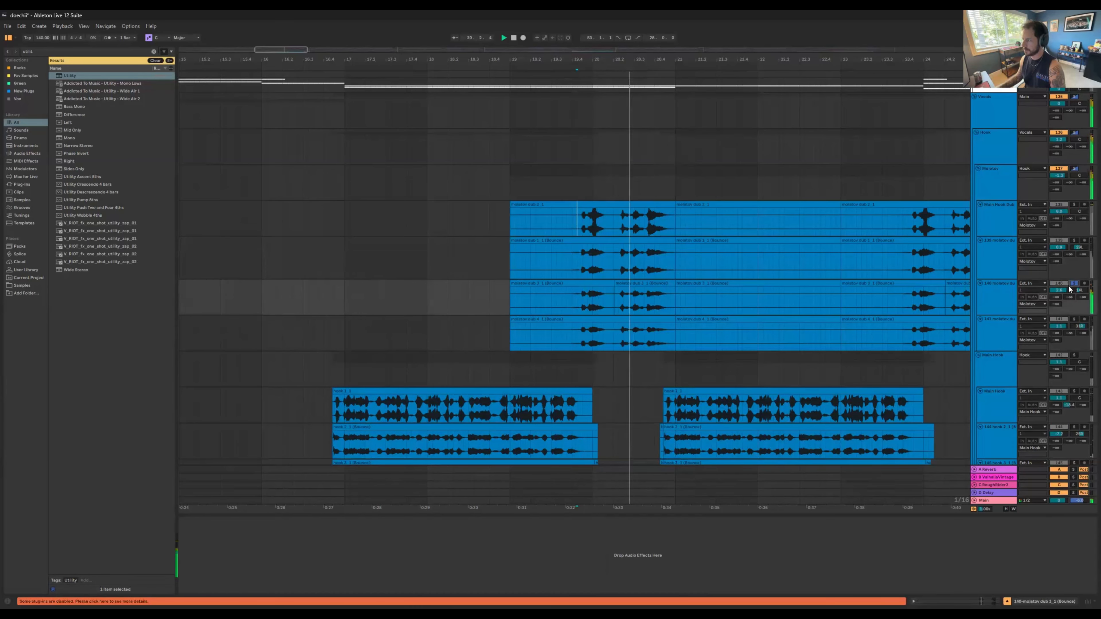
click(1074, 320)
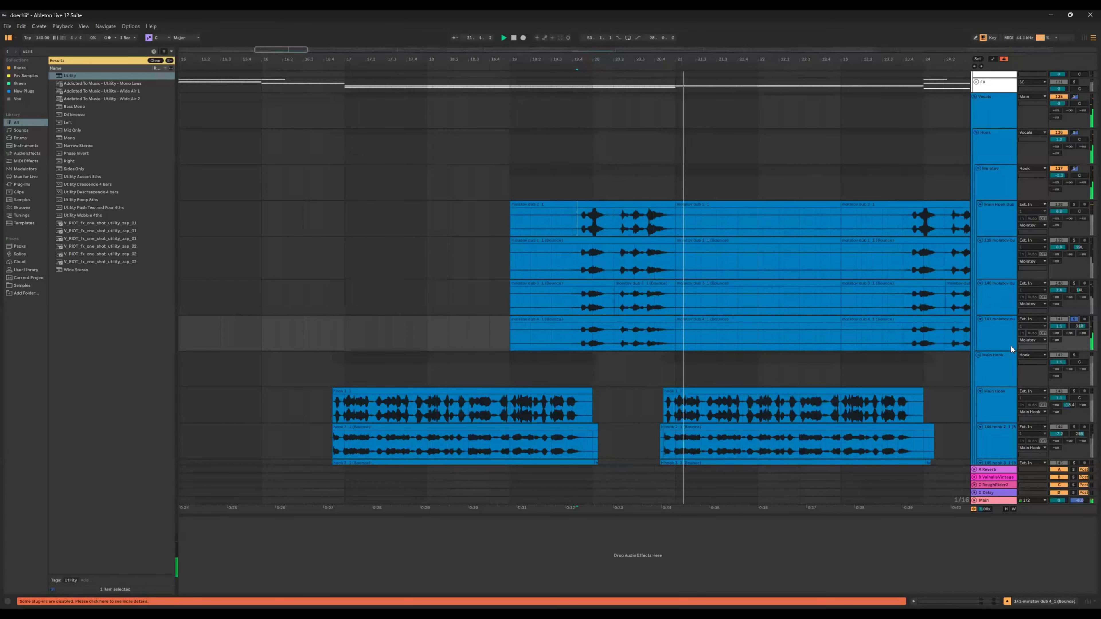
click(1075, 169)
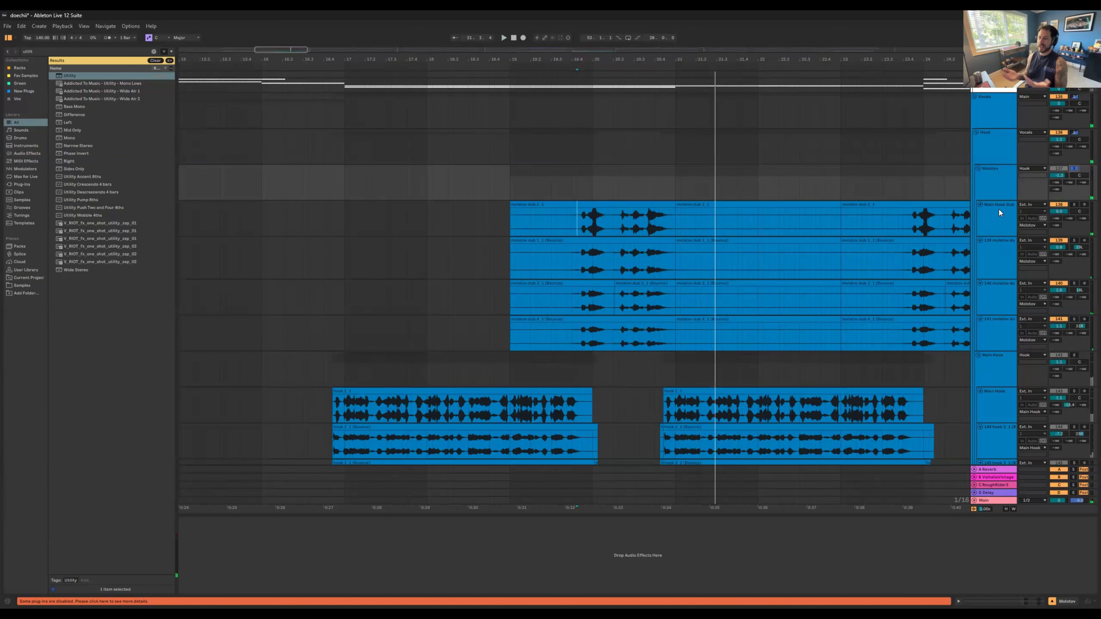
Step: Deactivate the silent clips from bar 21 to 23 on all four Molotov dub tracks, and delete their silent lead-in up to 19.4.1
click(825, 205)
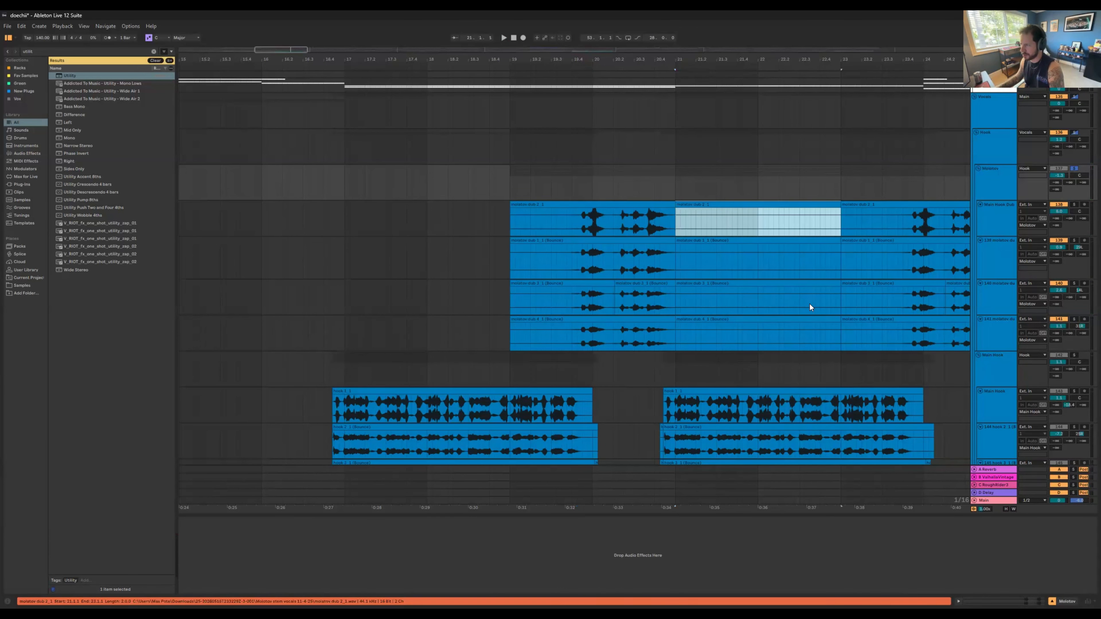
shift+click(807, 319)
key(0)
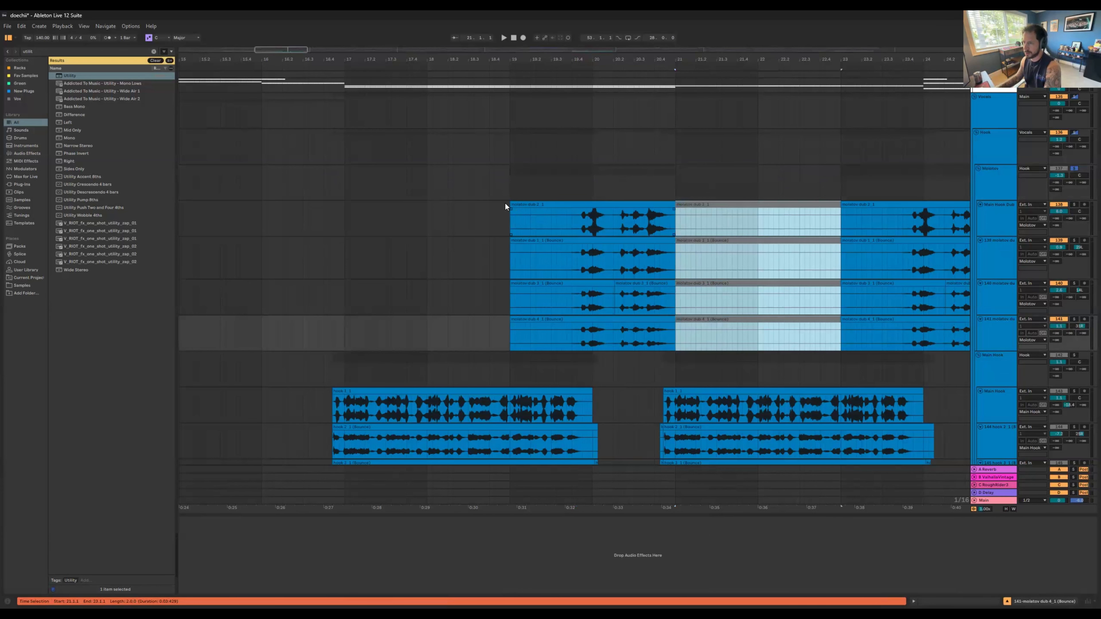
drag(489, 208, 573, 323)
key(Delete)
Step: Clear the Molotov solo and play the full mix from bar 23.2.1 into the drop
drag(846, 59, 676, 43)
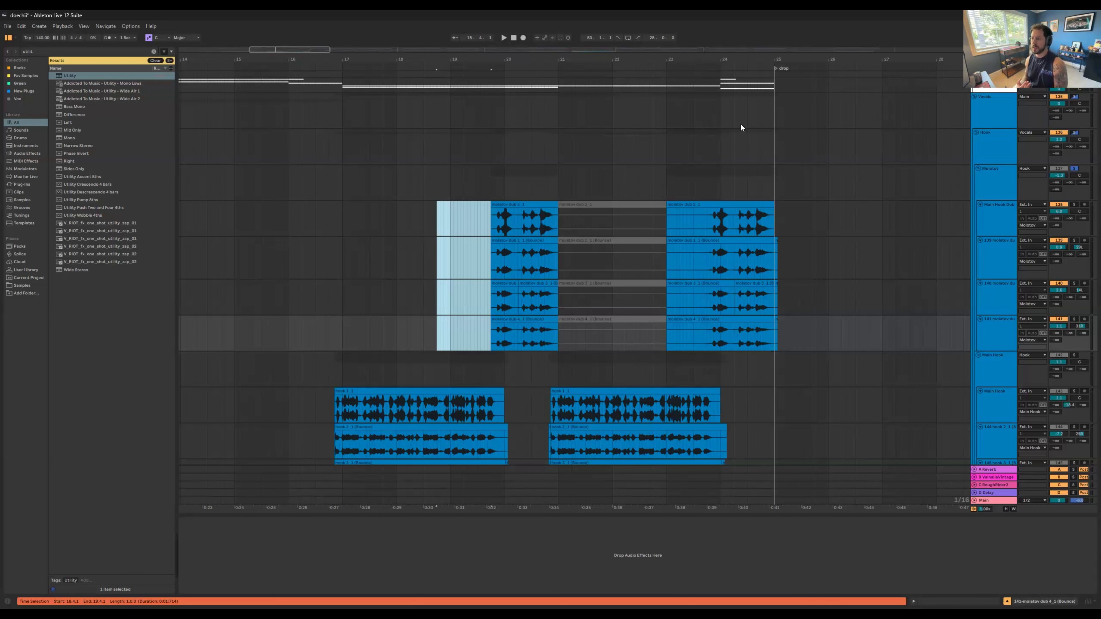
scroll(804, 287, down, 3)
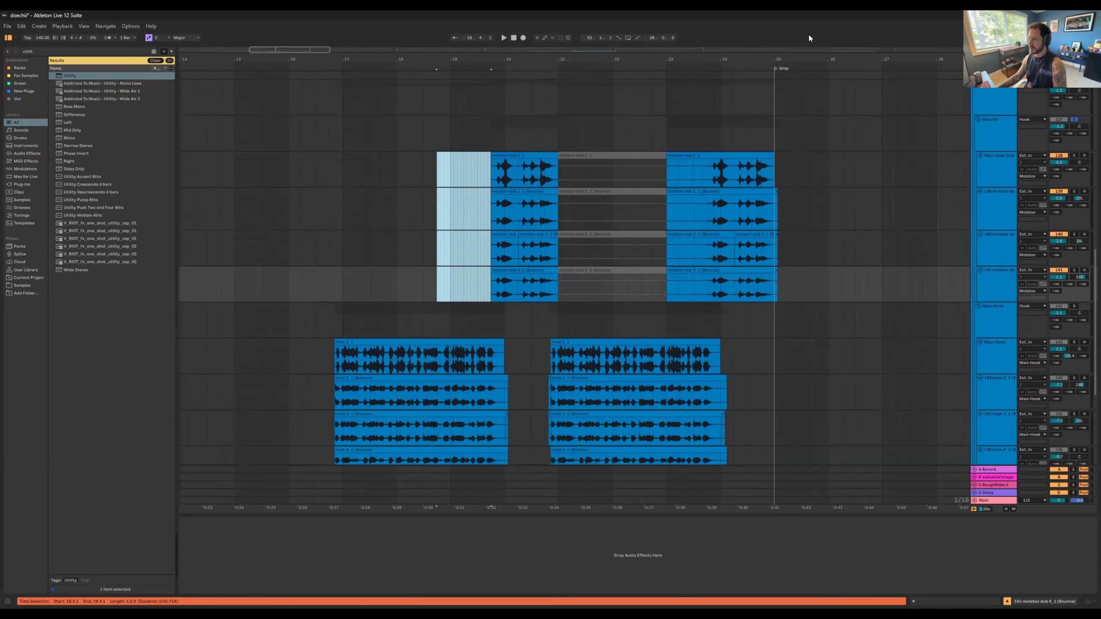
drag(799, 58, 798, 55)
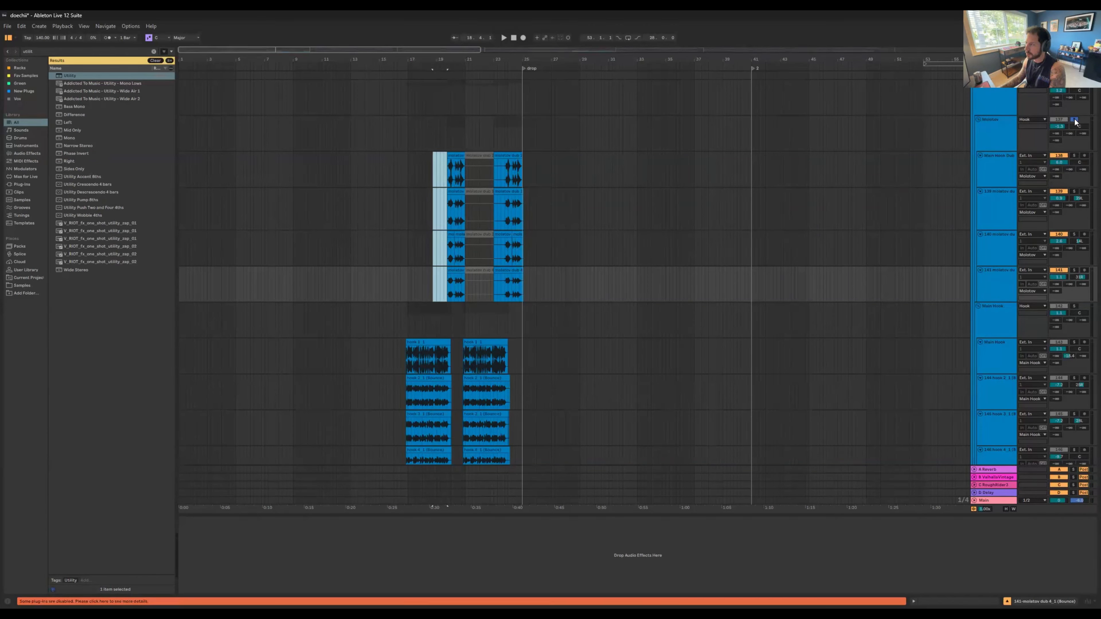
click(497, 133)
key(space)
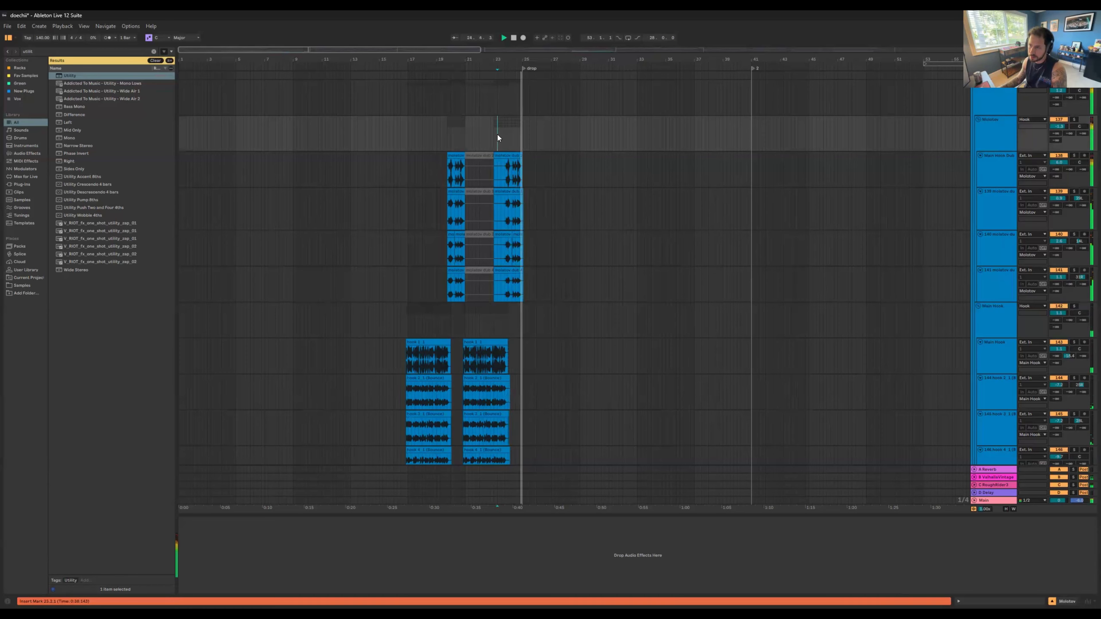
key(space)
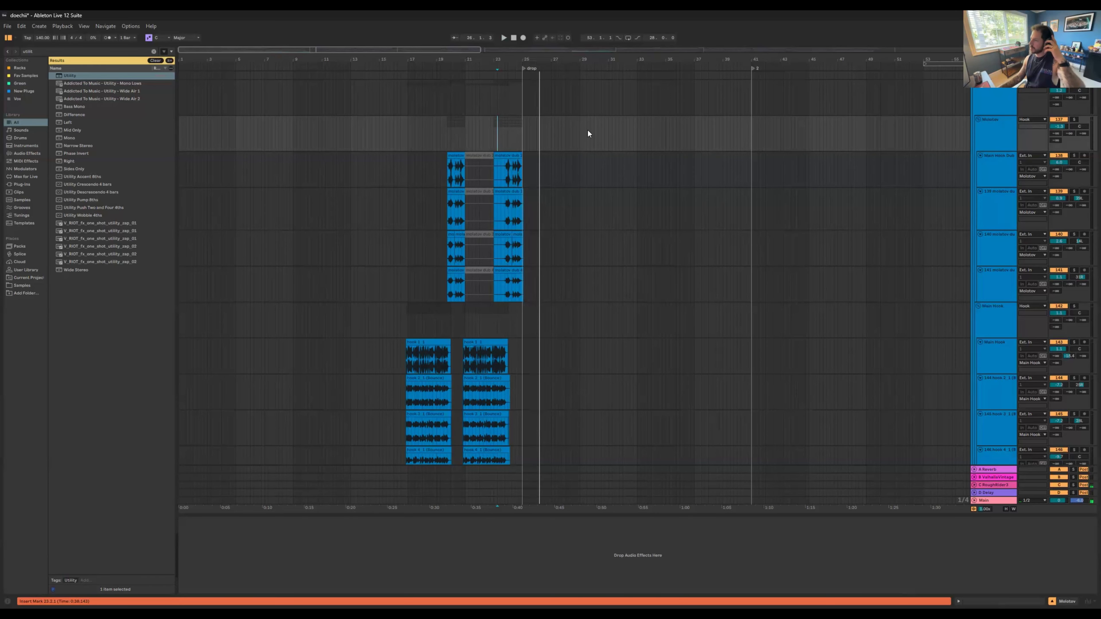
Step: Fold the Hook and Verse 1 groups, and collapse the parent Vocals group
scroll(966, 184, up, 1)
click(976, 108)
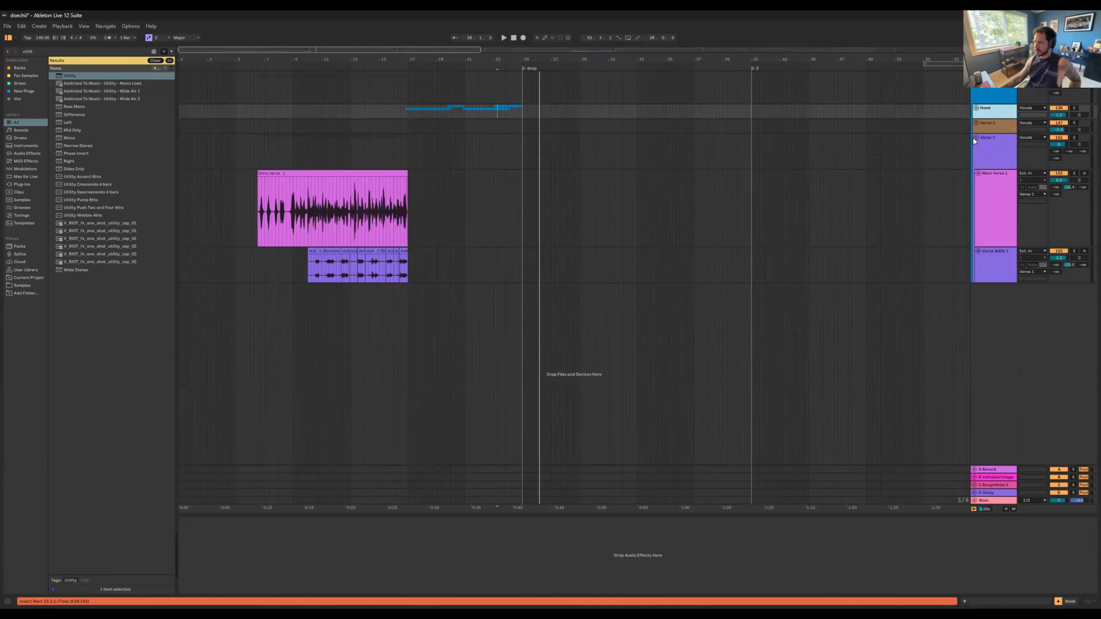
click(976, 137)
key(minus)
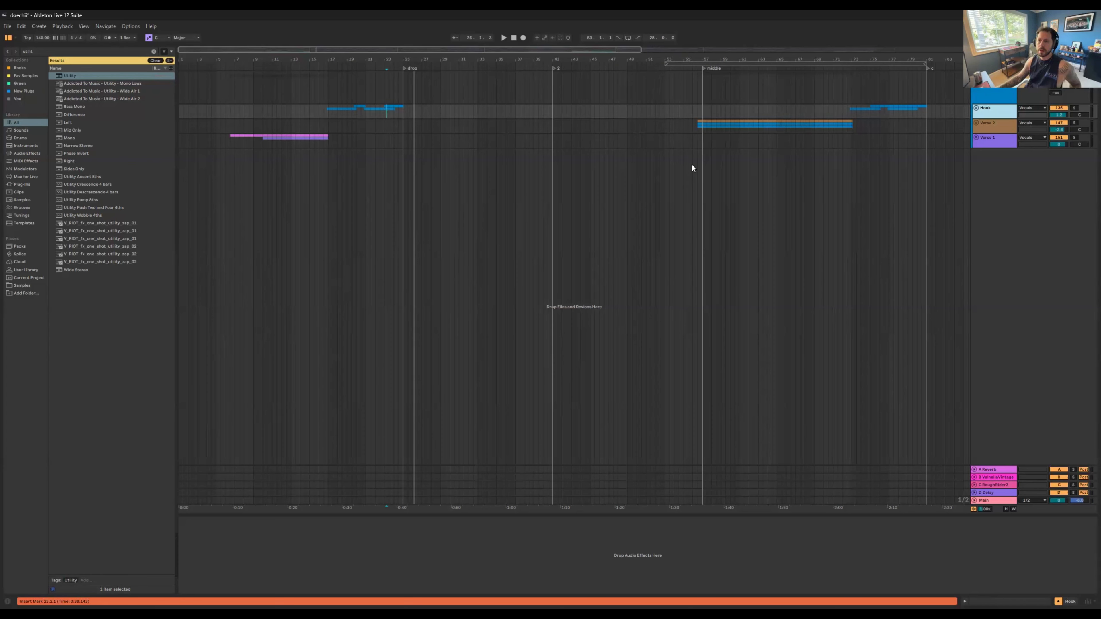
scroll(650, 274, up, 5)
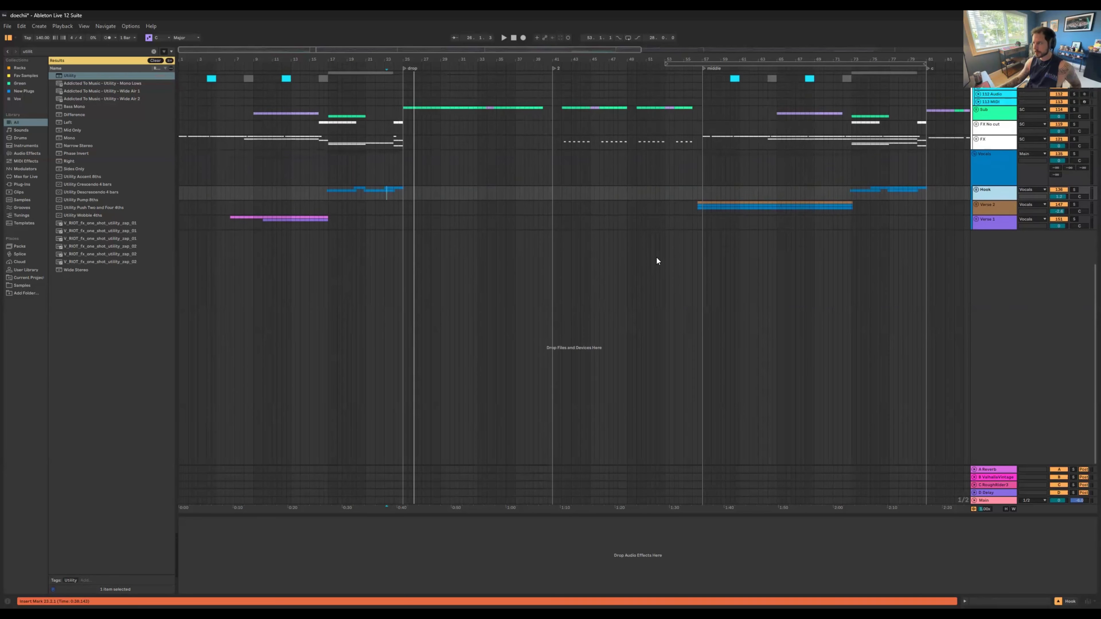
click(975, 211)
Step: Fold the Mids group and the Drop 1 group
scroll(678, 232, up, 5)
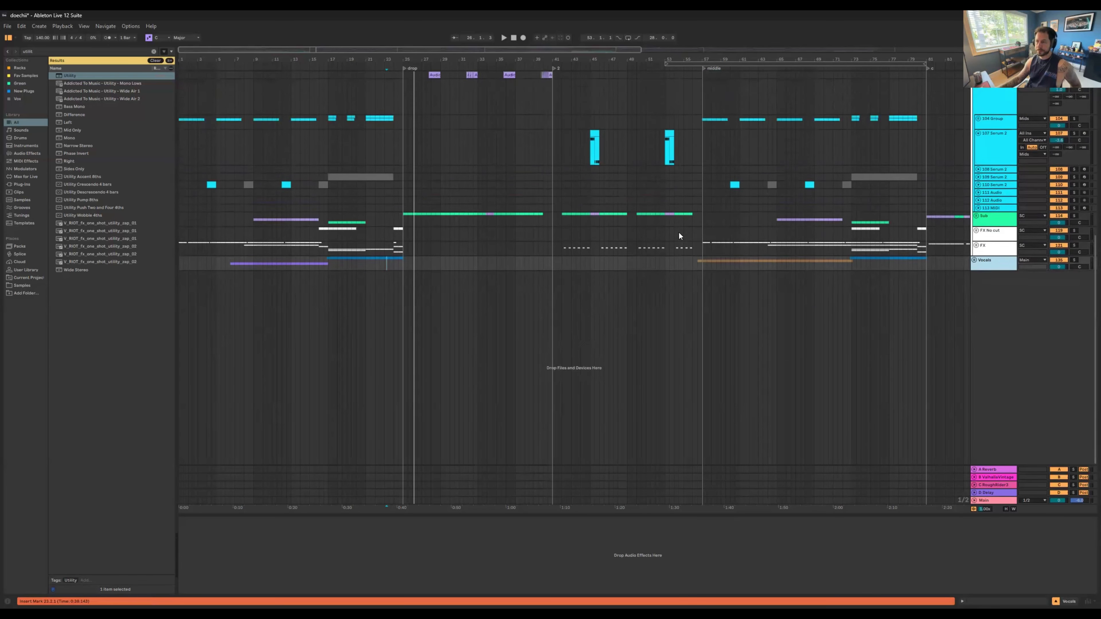
scroll(765, 204, up, 5)
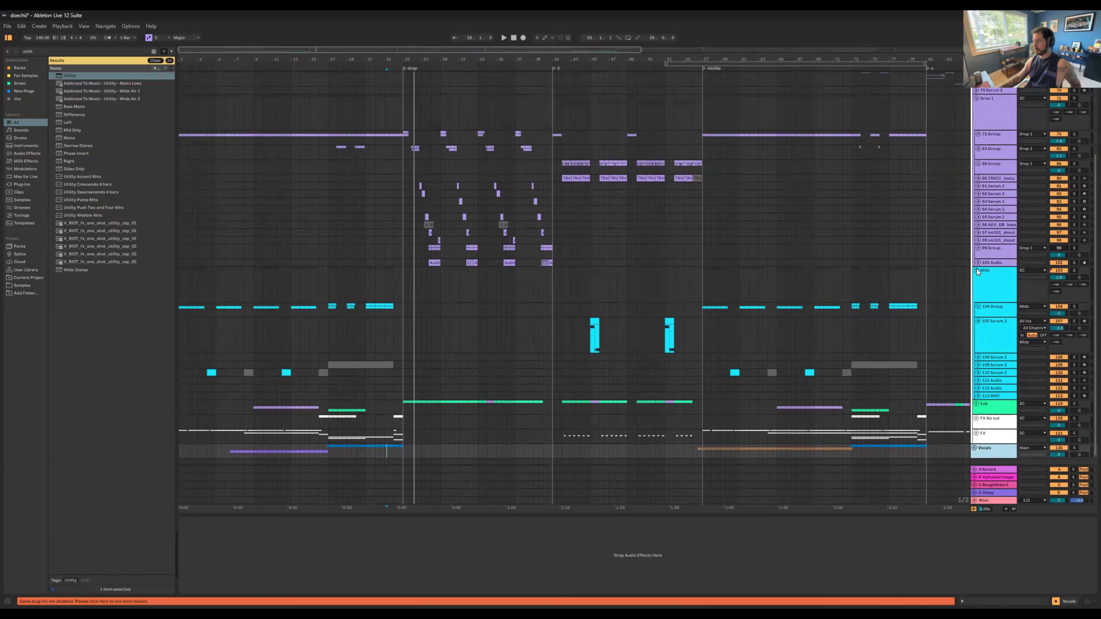
click(976, 270)
scroll(961, 190, up, 3)
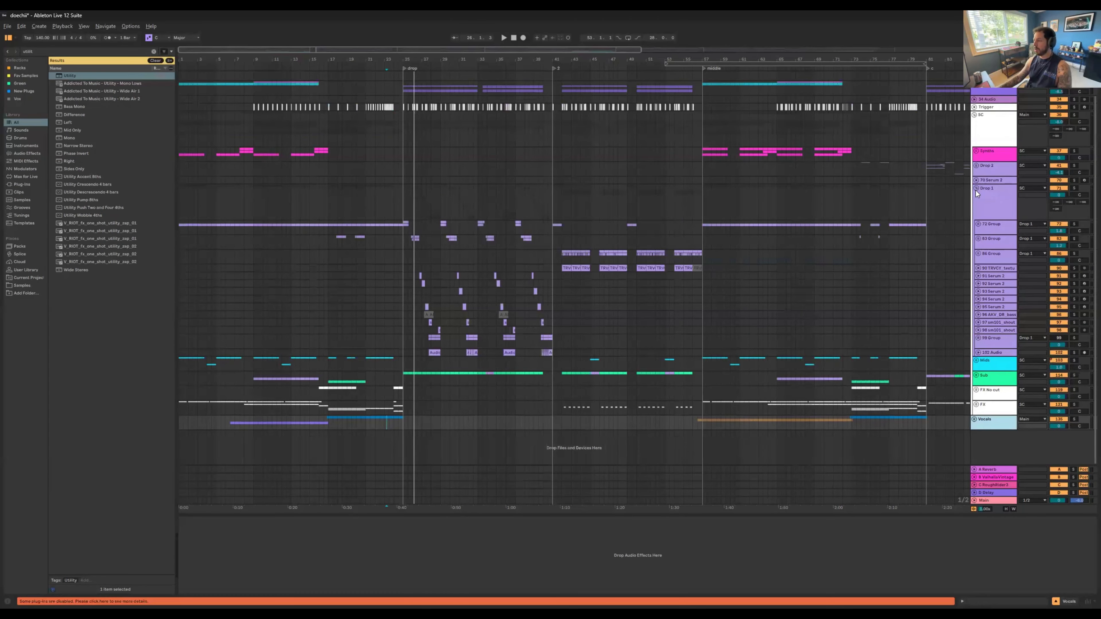
click(976, 190)
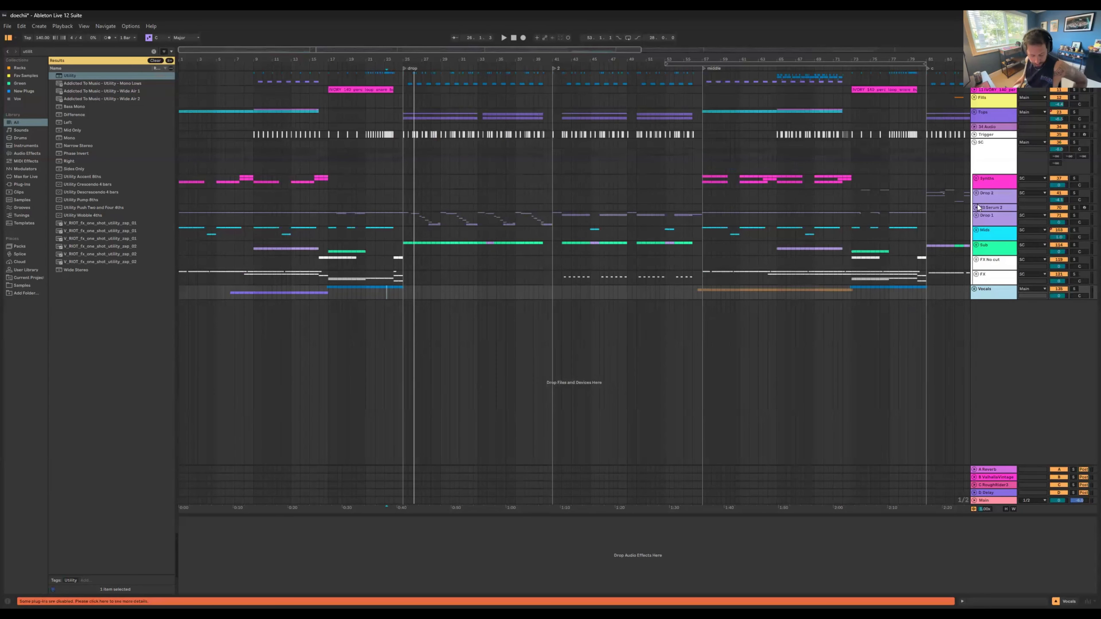